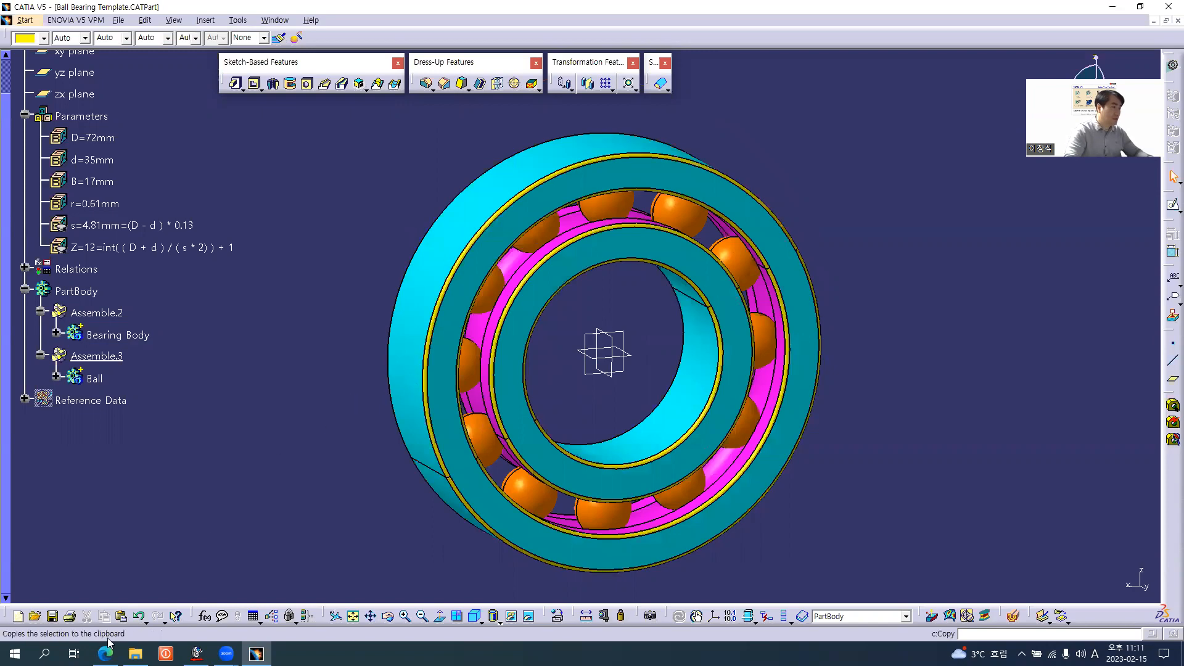
Look up the 6200 bearing dimensions on the Design Change slide in the browser, return to CATIA and set parameter D to 30 mm
key(alt+Tab)
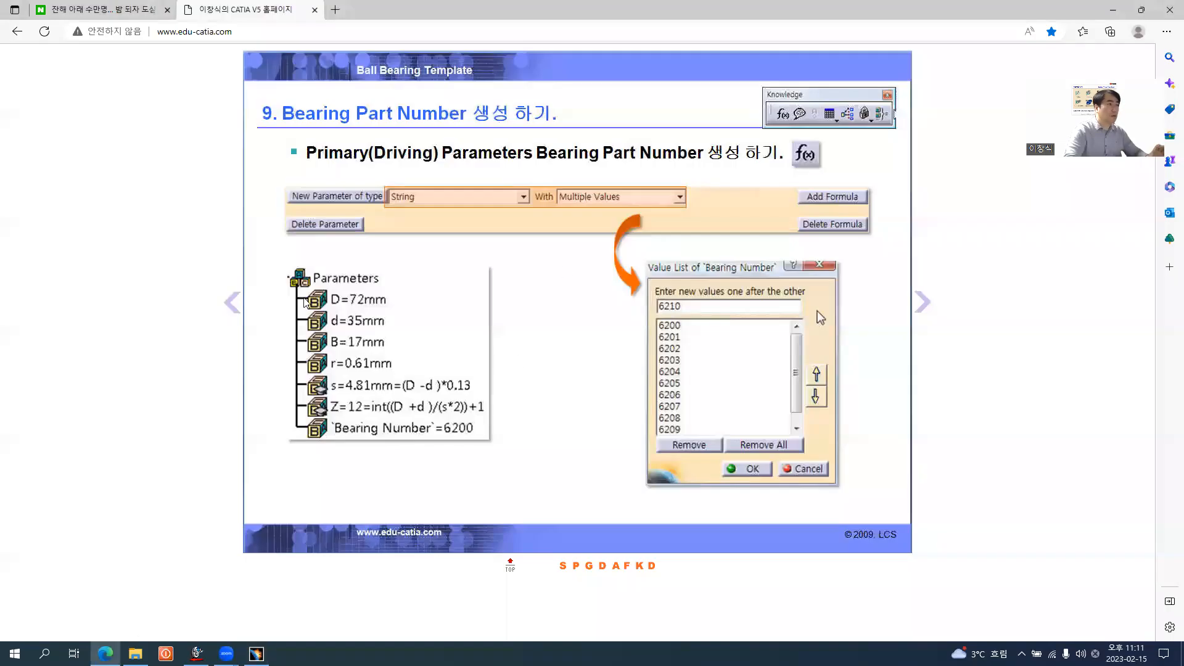
click(233, 303)
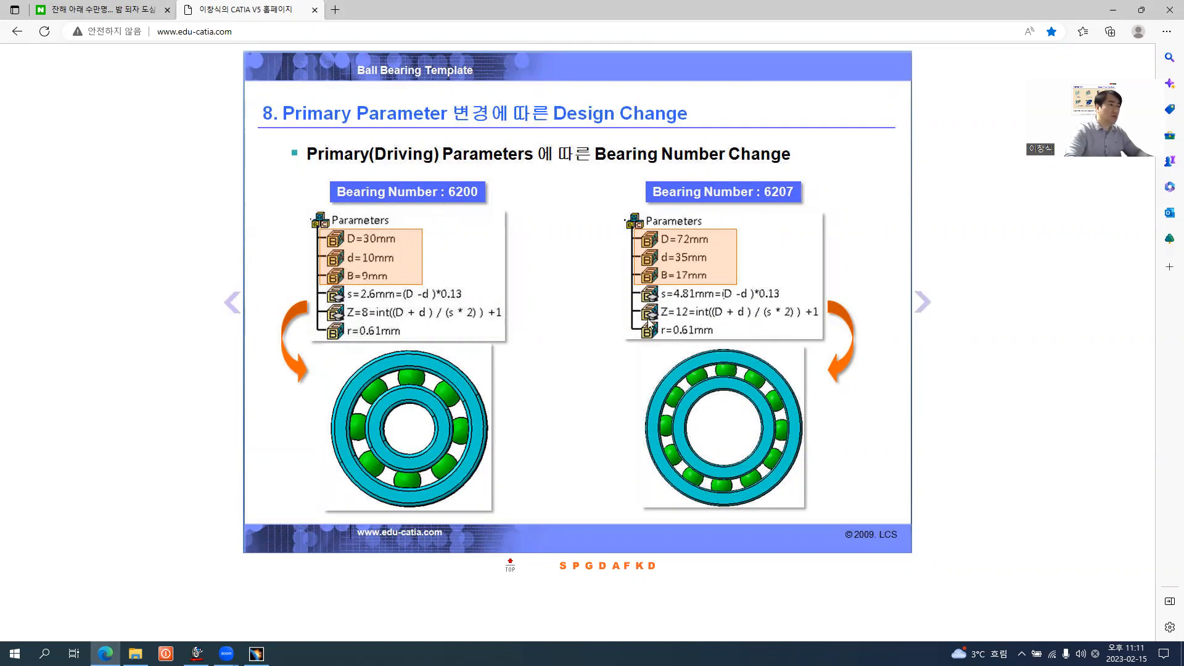
key(alt+Tab)
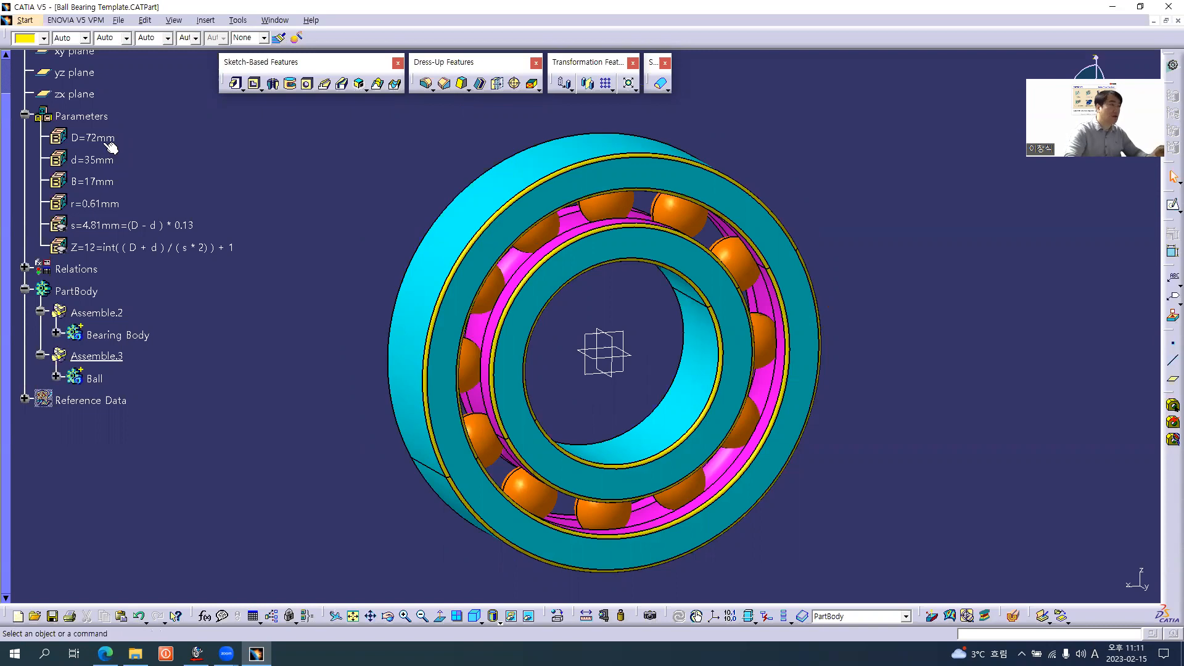
key(alt+Tab)
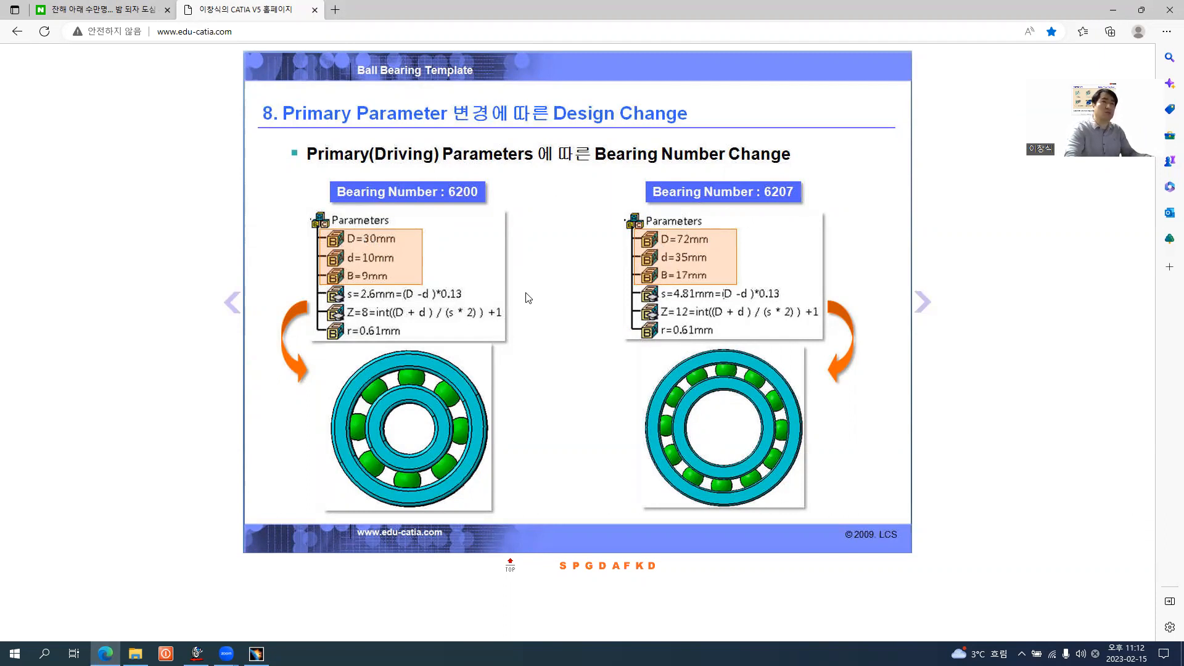
key(alt+Tab)
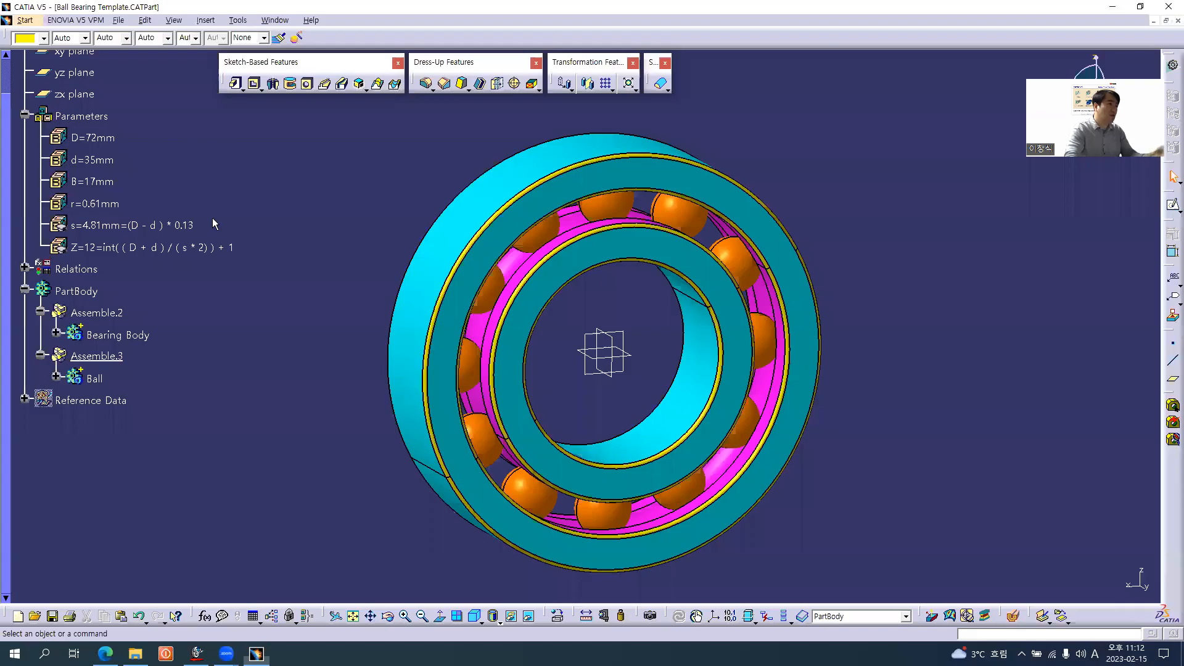
double_click(93, 137)
text(30)
key(Return)
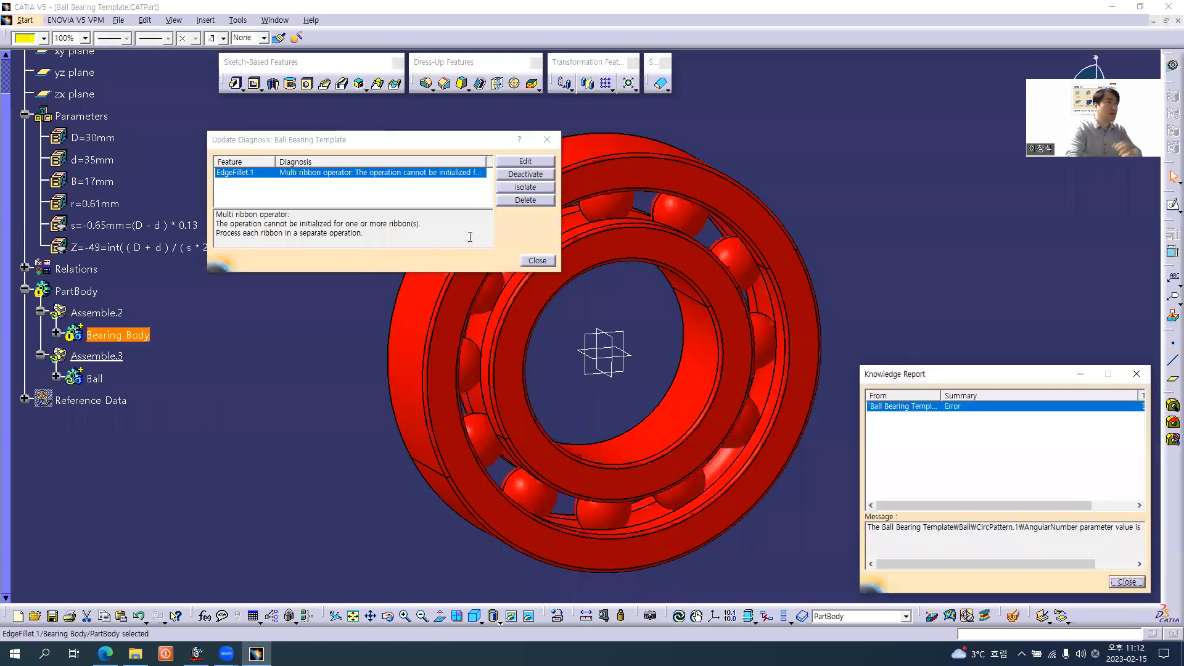
click(533, 263)
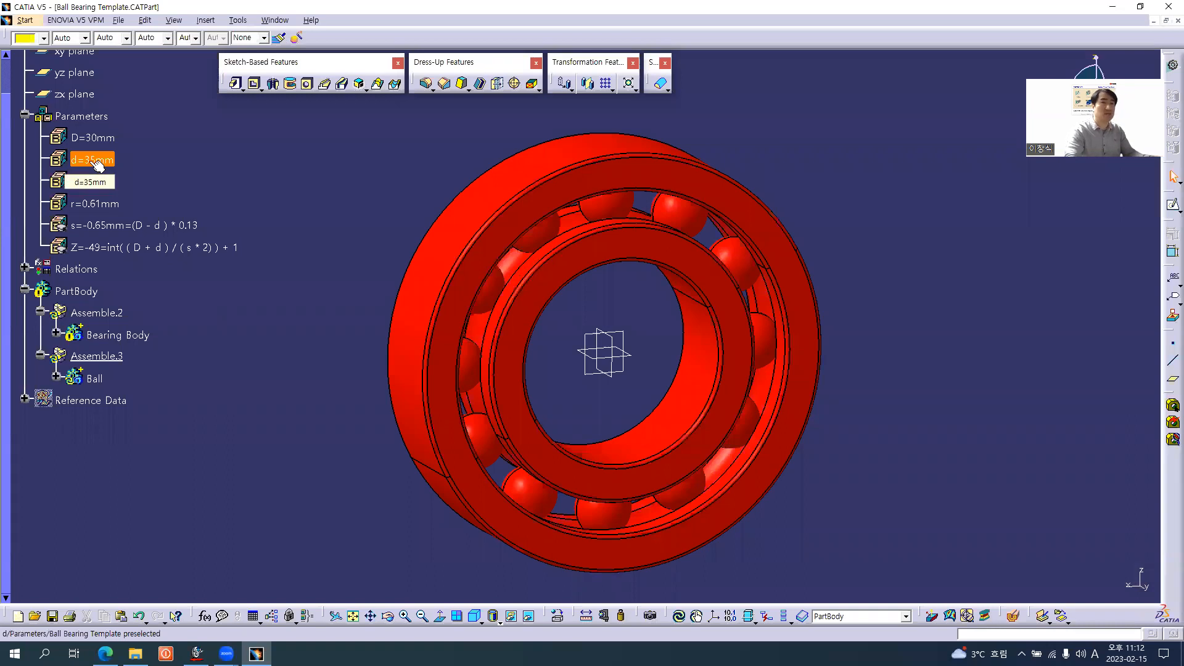
Check the inner diameter for bearing 6200 on the slide and set parameter d to 10 mm
key(alt+Tab)
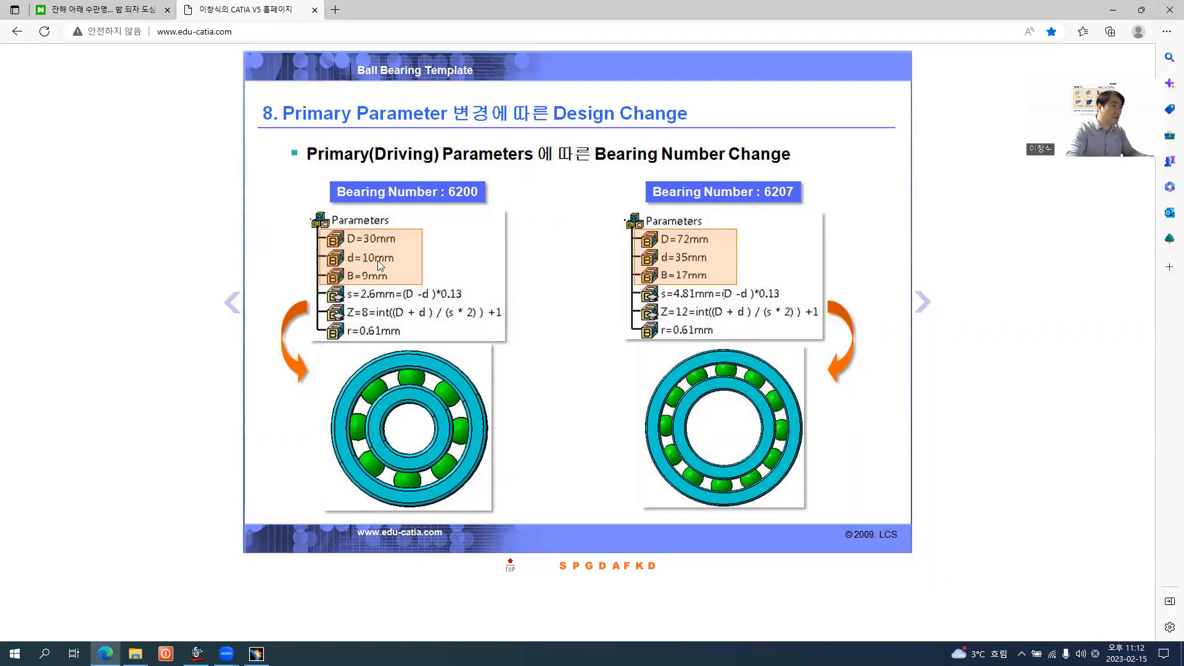
key(alt+Tab)
double_click(99, 160)
text(10)
key(Return)
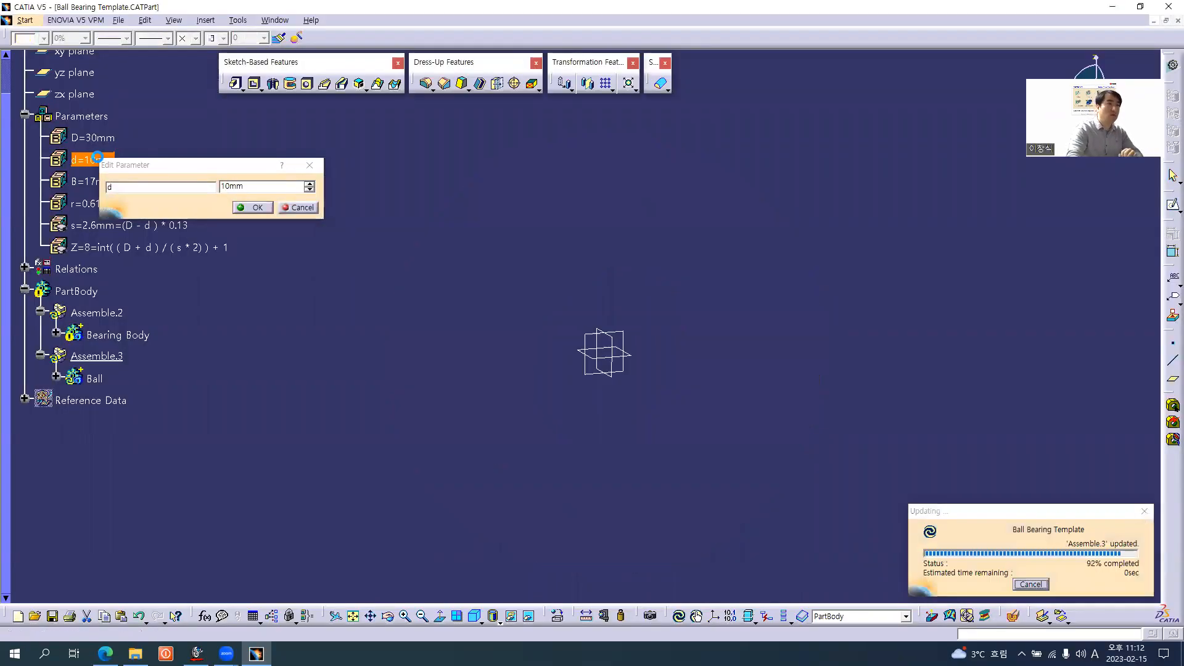
middle_drag(512, 349, 560, 388)
Check the width for bearing 6200 on the slide and set parameter B to 9 mm
key(alt+Tab)
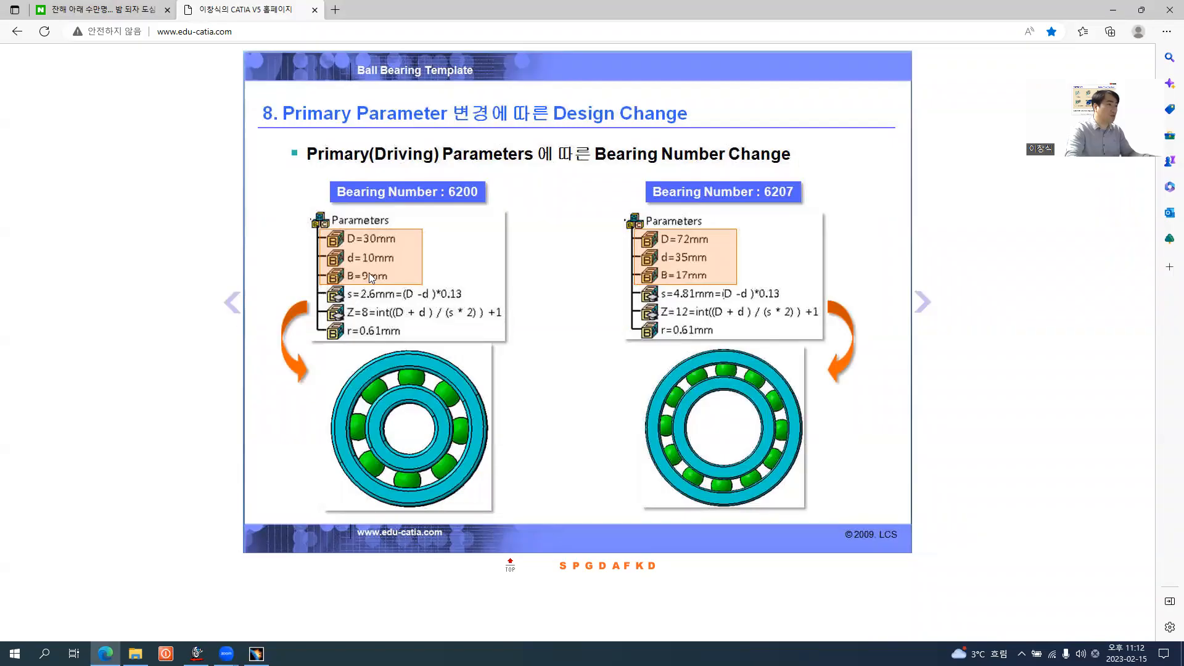
key(alt+Tab)
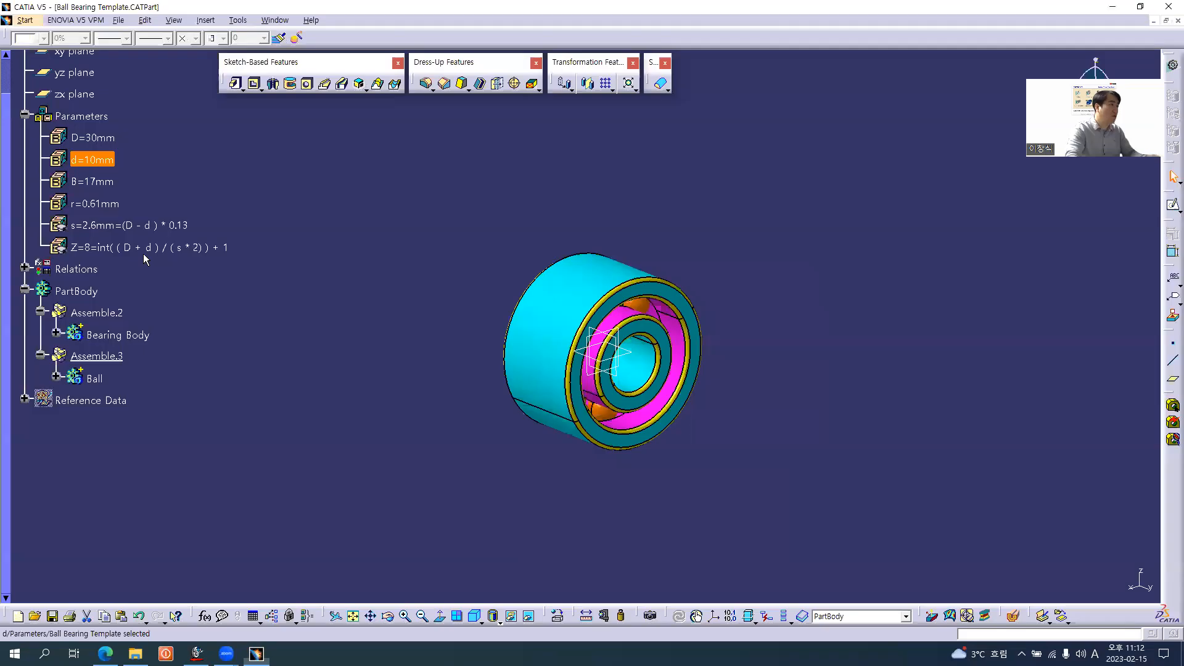
double_click(103, 181)
text(9)
key(Return)
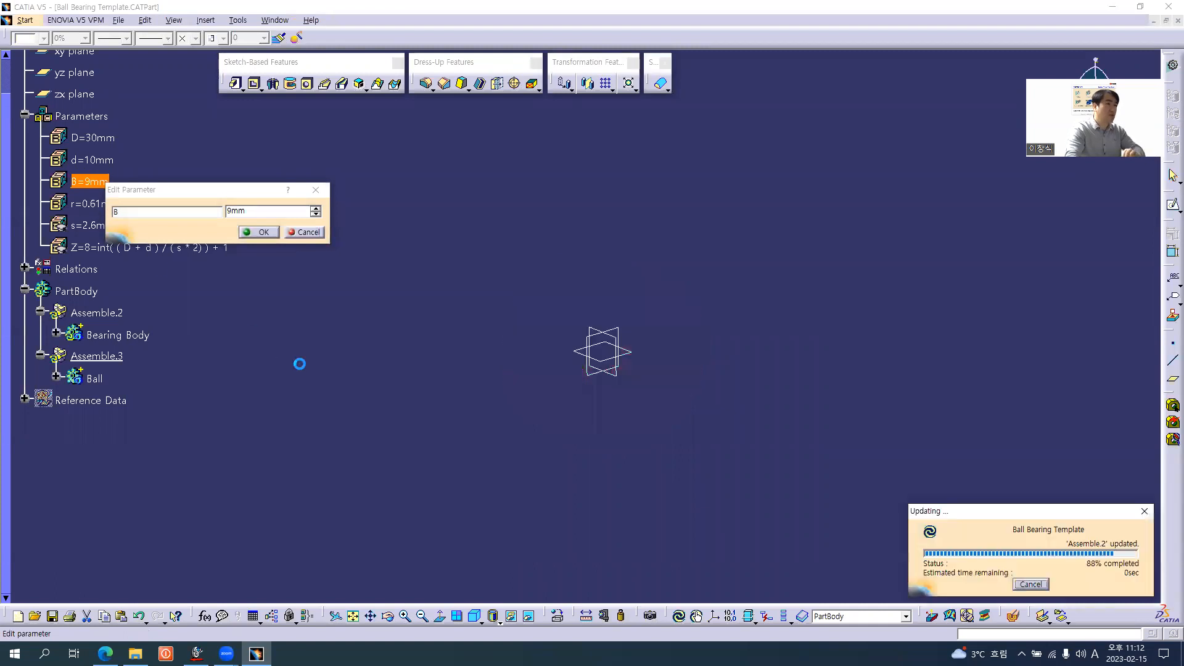
click(400, 377)
middle_drag(666, 389, 580, 401)
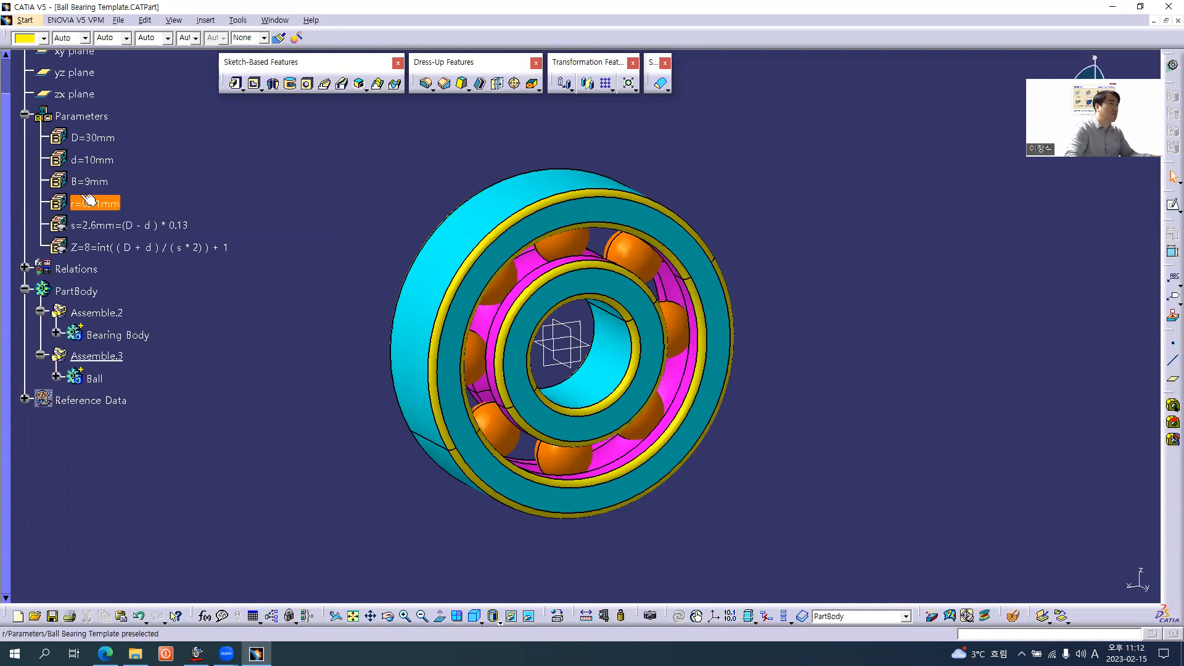
Consult the Bearing Part Number slide in the browser, then in CATIA create a new String parameter with multiple values
key(alt+Tab)
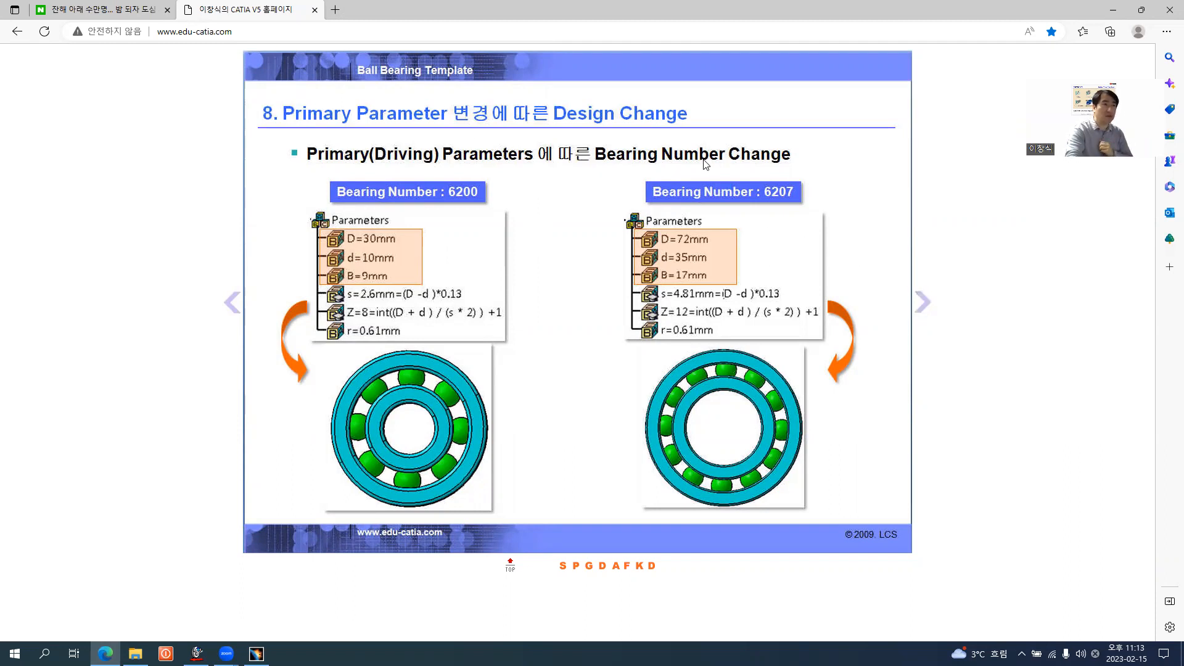
click(922, 302)
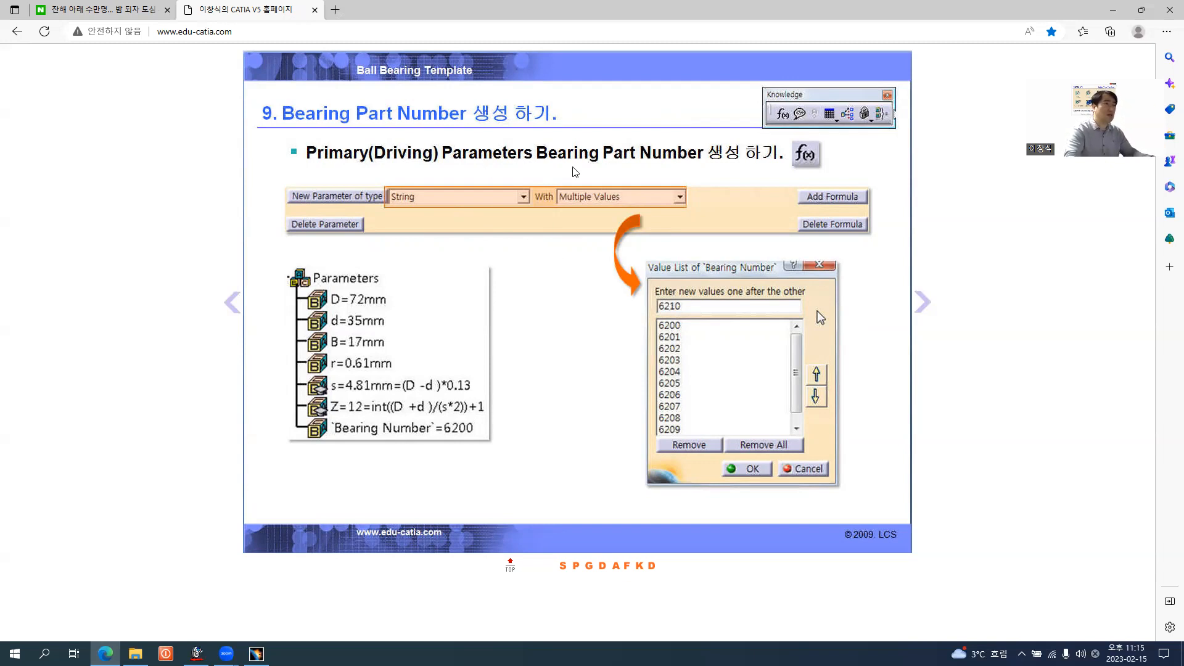
key(alt+Tab)
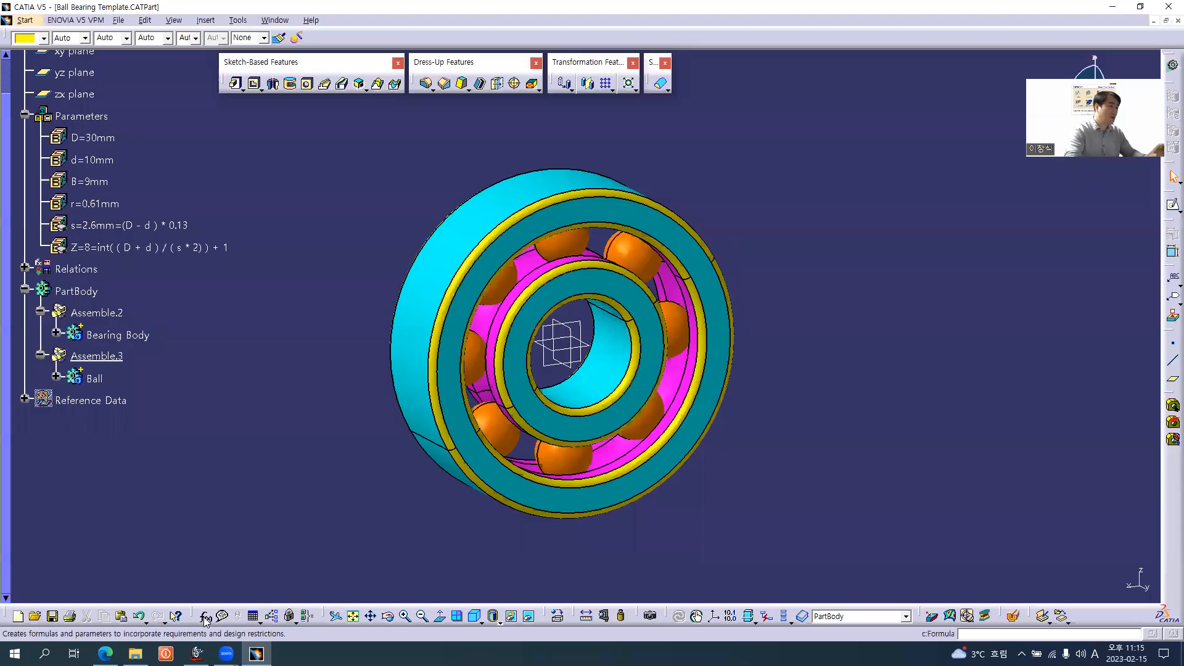
click(206, 616)
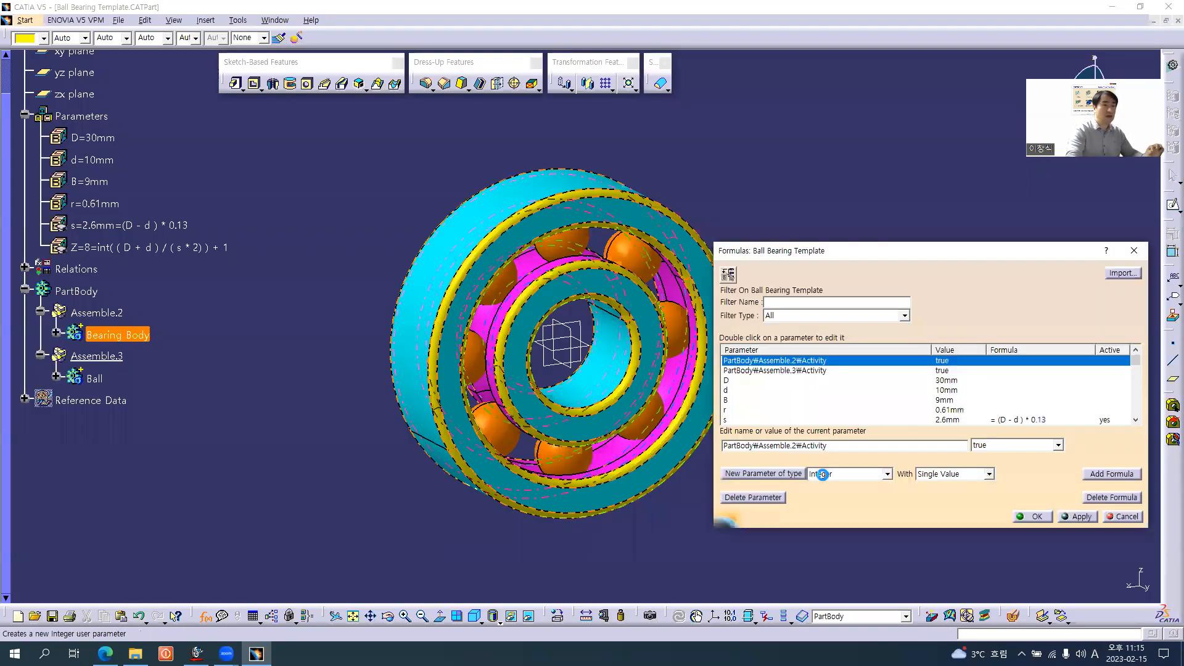
click(823, 474)
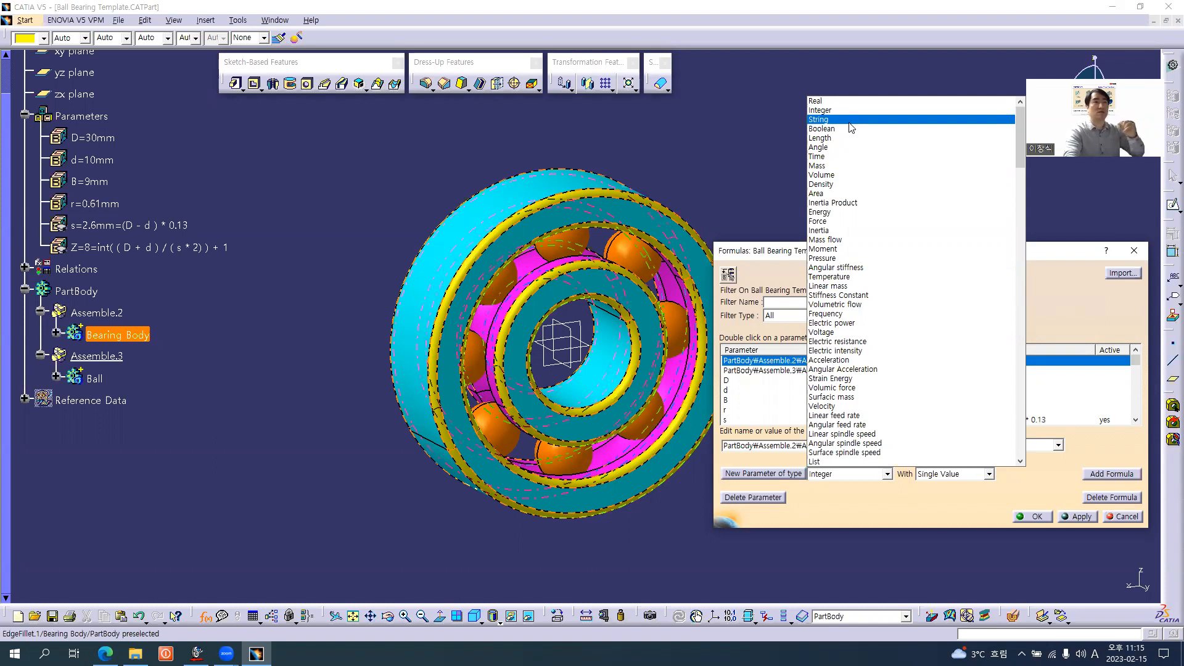
click(855, 121)
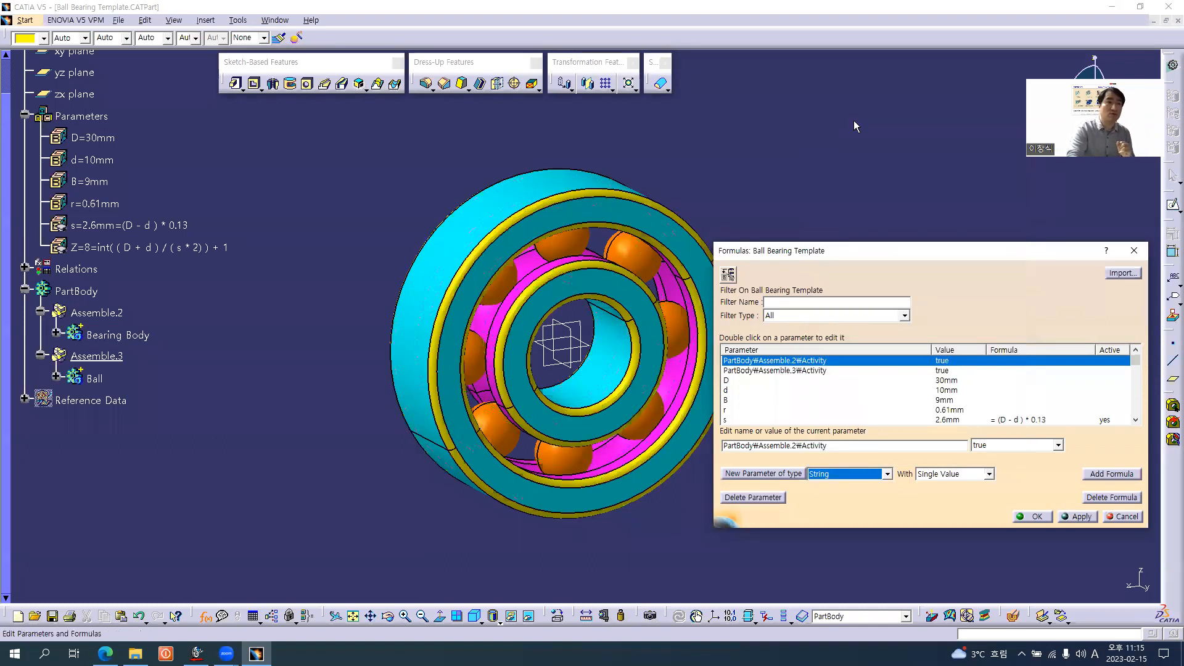
drag(849, 254, 783, 203)
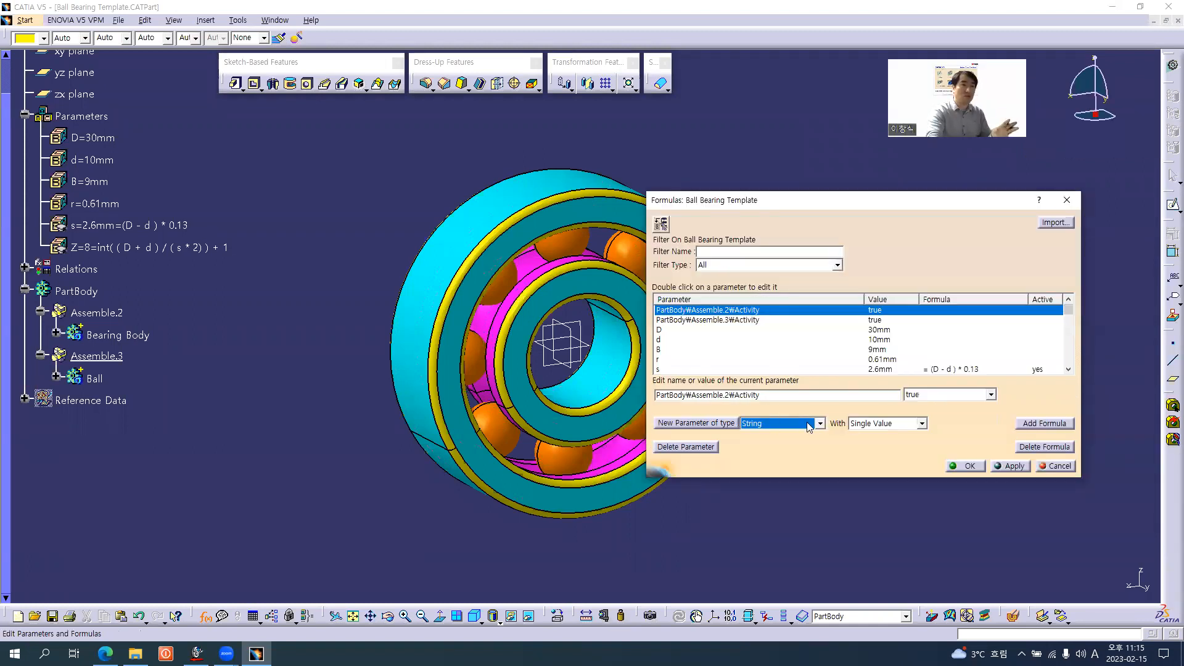
click(874, 425)
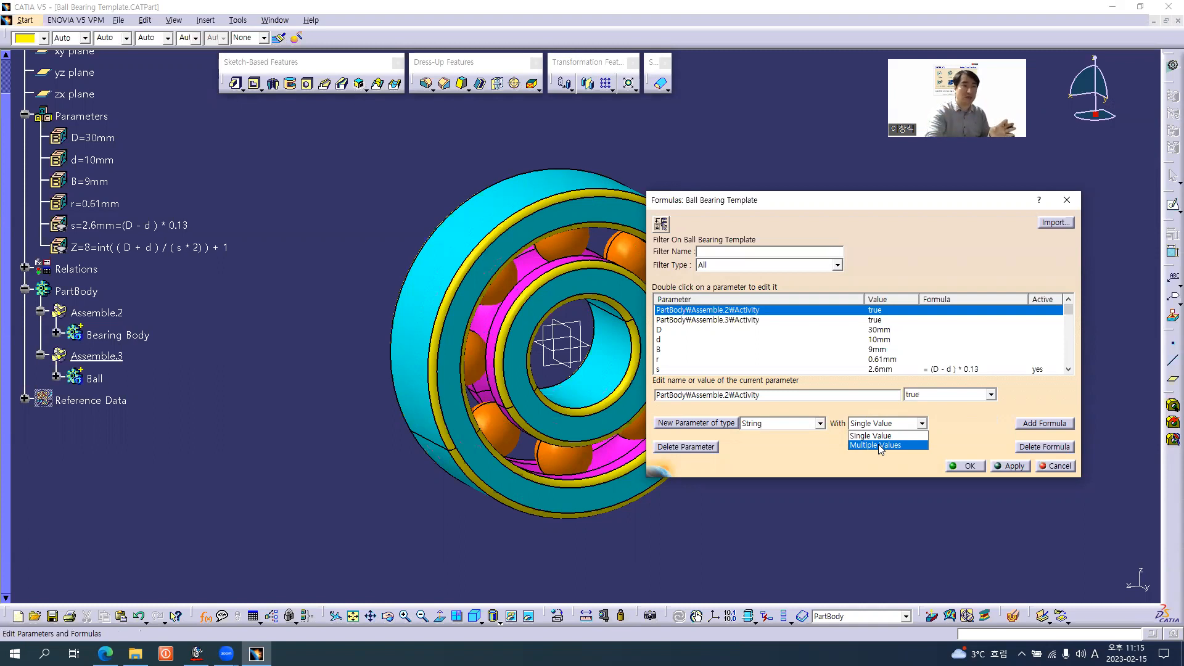
click(879, 445)
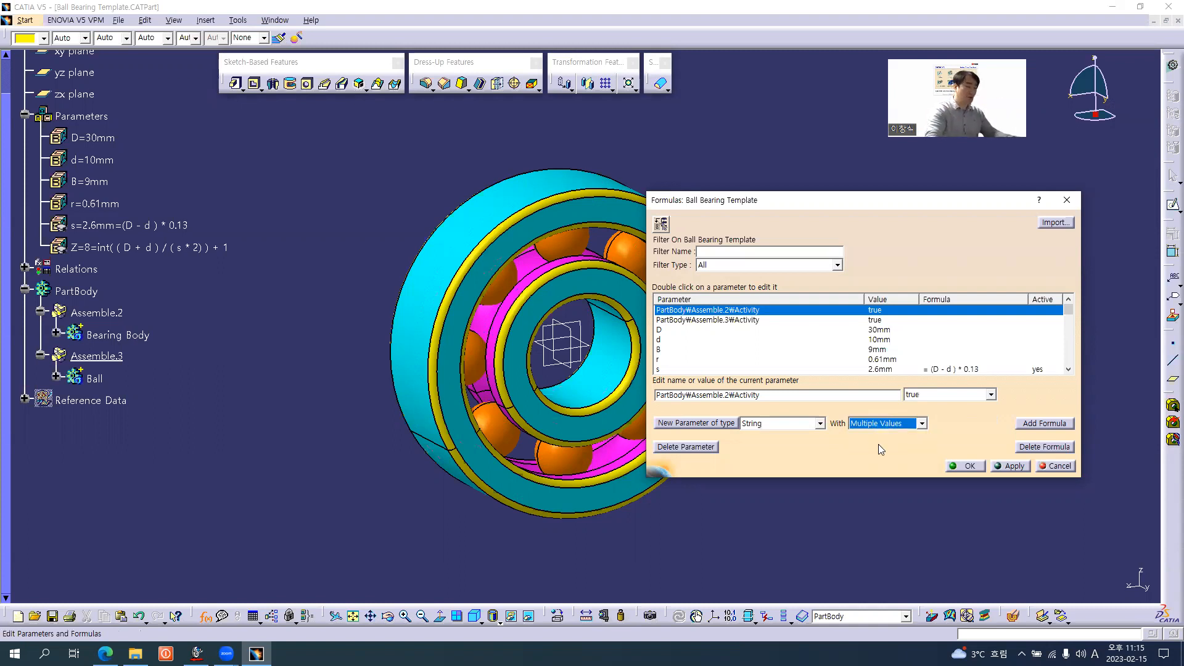
key(alt+Tab)
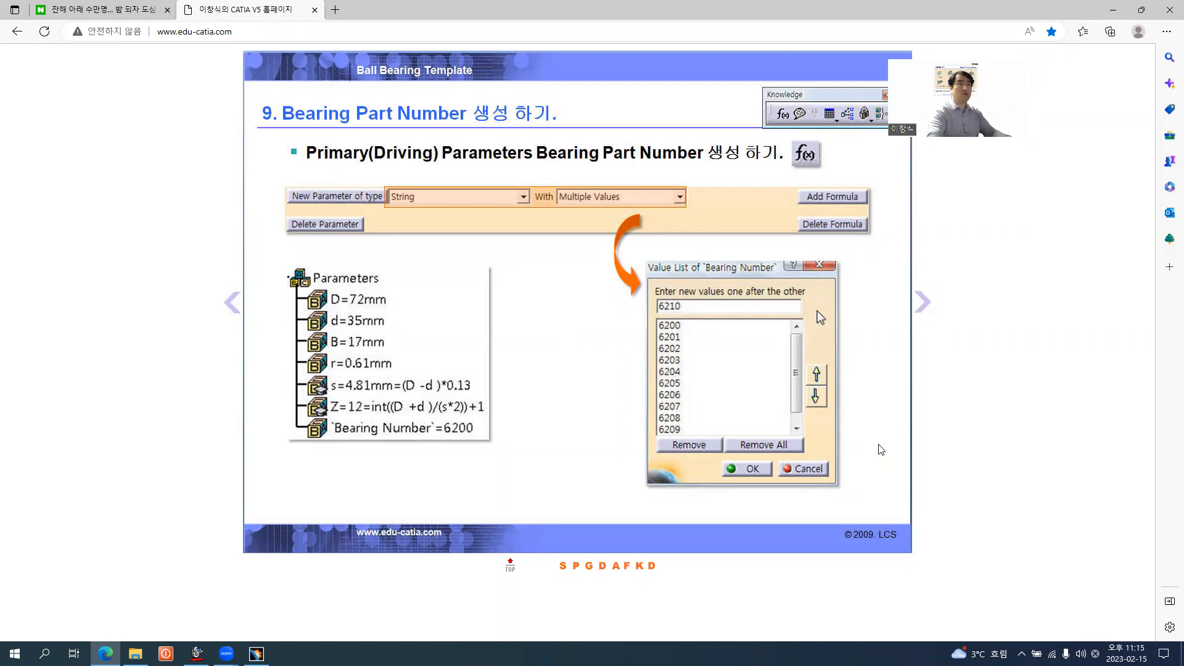
key(alt+Tab)
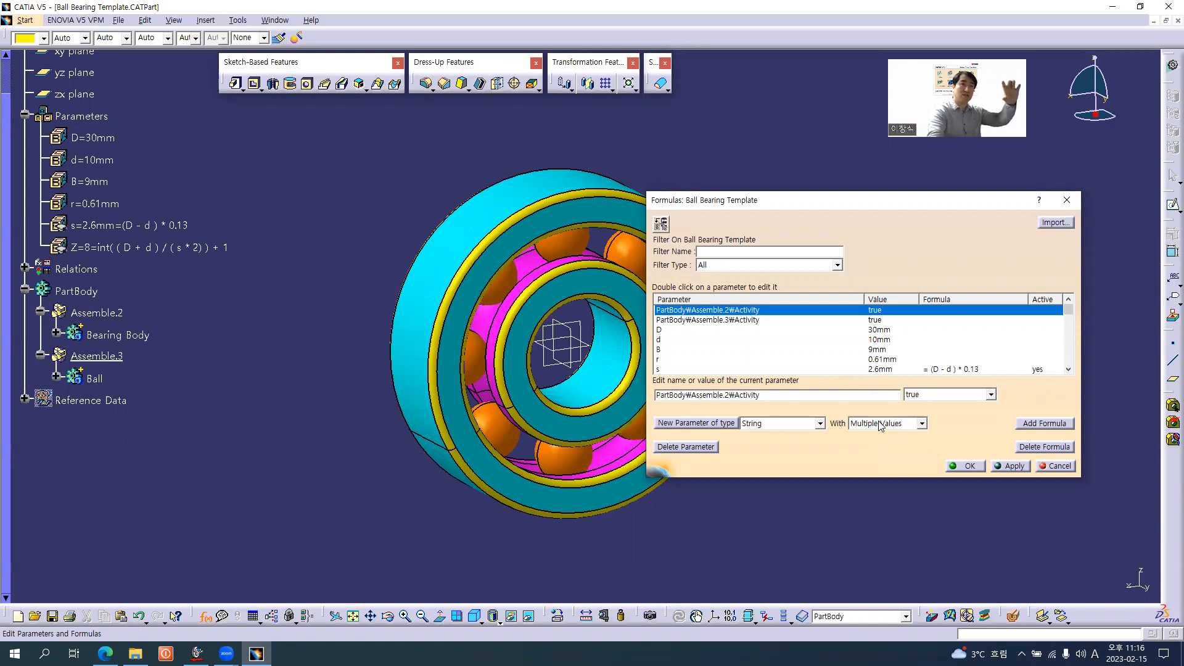
click(709, 424)
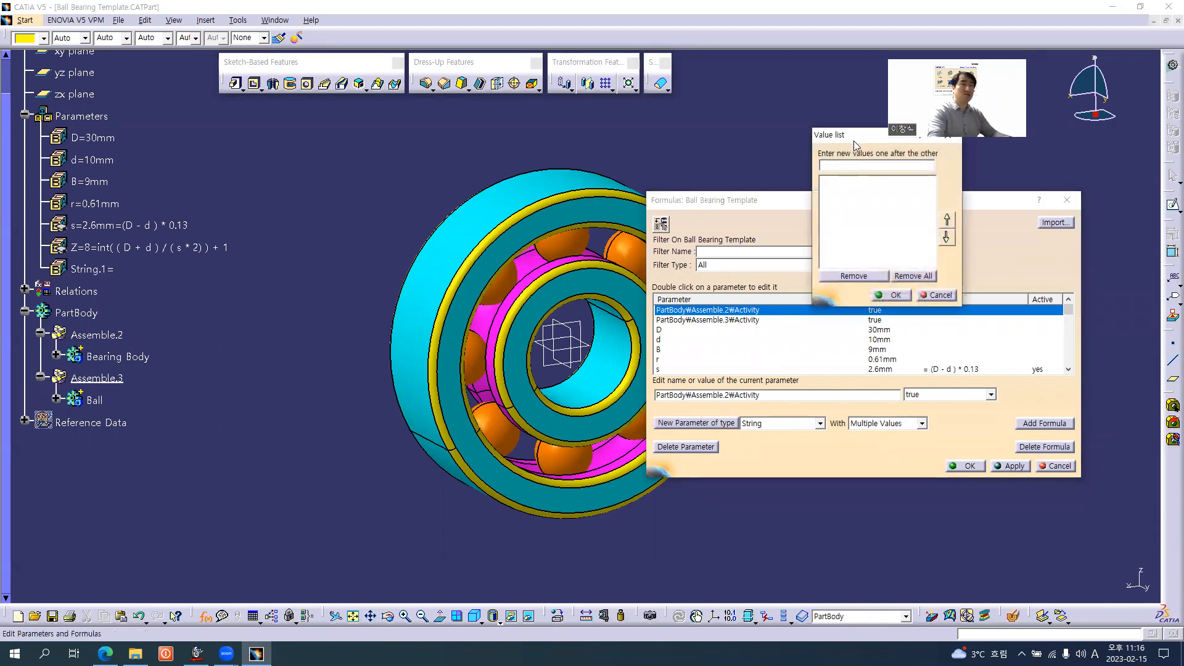
drag(853, 141, 848, 174)
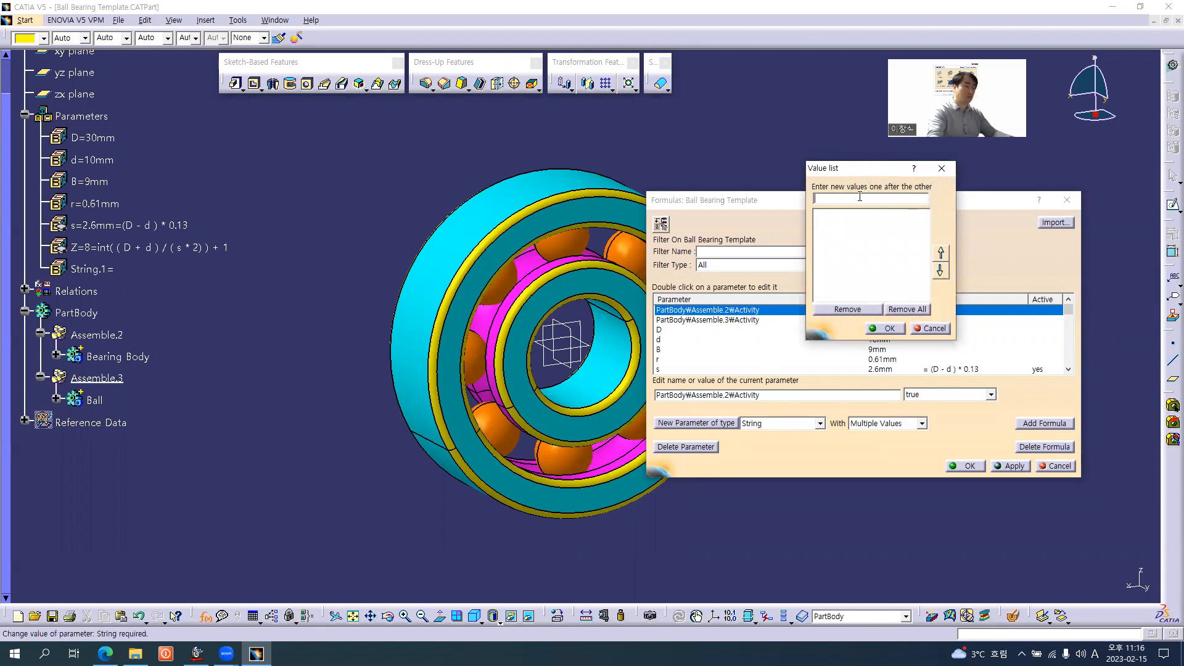
Add the bearing numbers 6200, 6201, 6202, 6203, 6204 and 6205 one by one to the new string parameter's value list
text(6200)
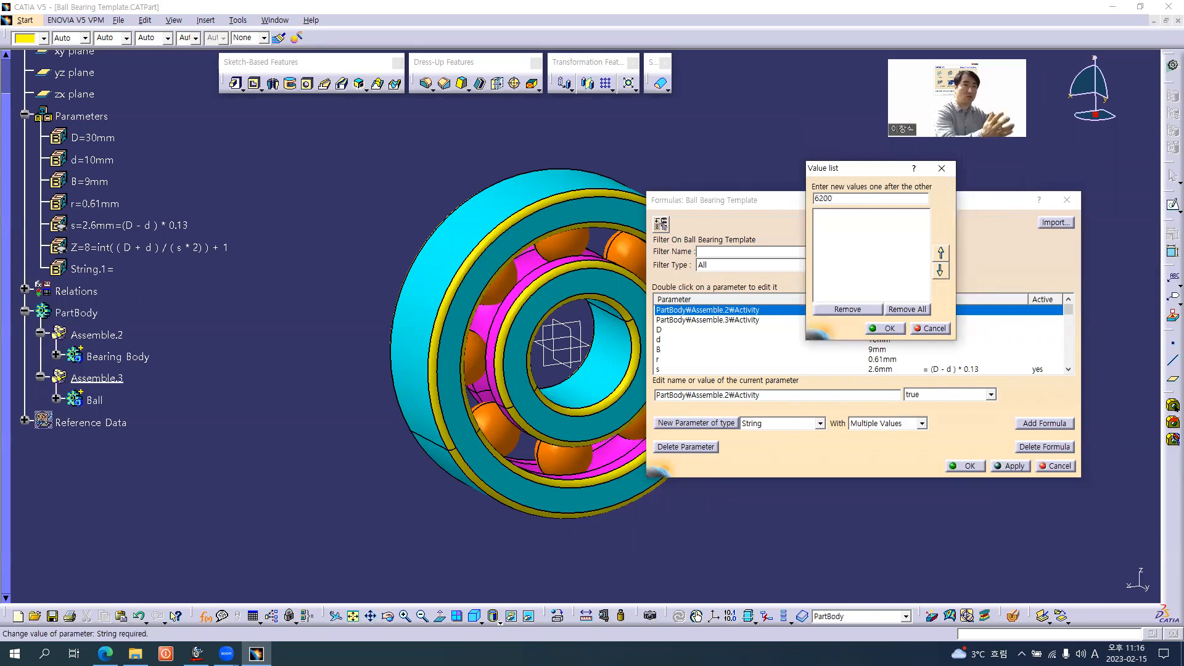
key(Return)
text(6)
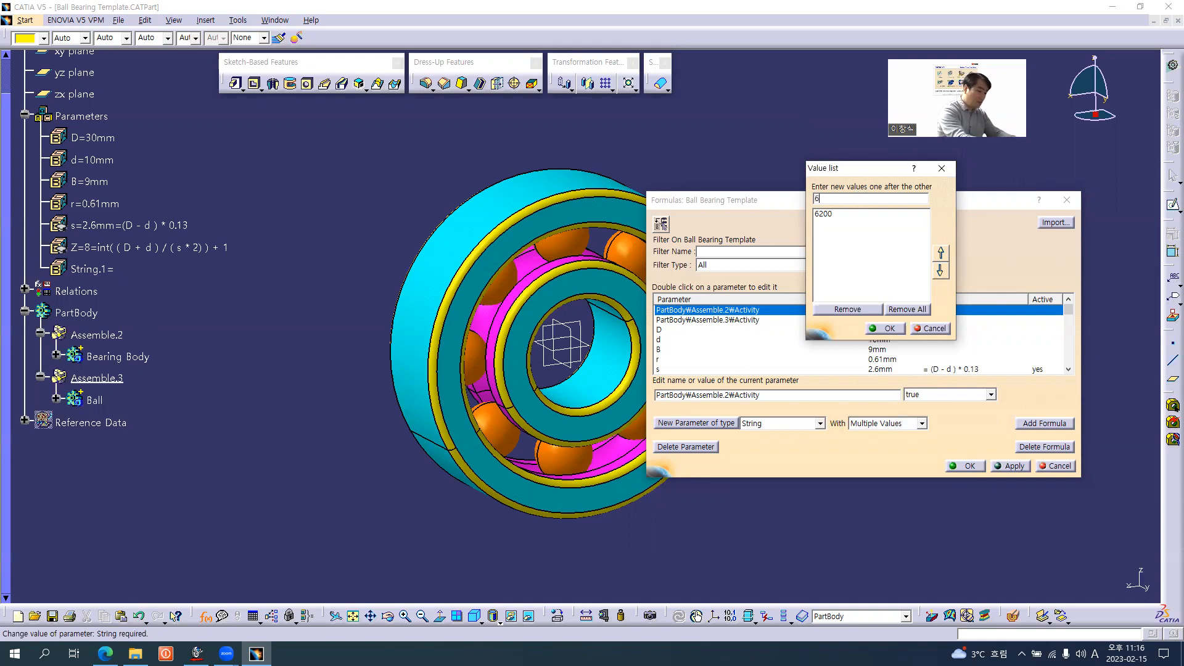
text(201)
key(Return)
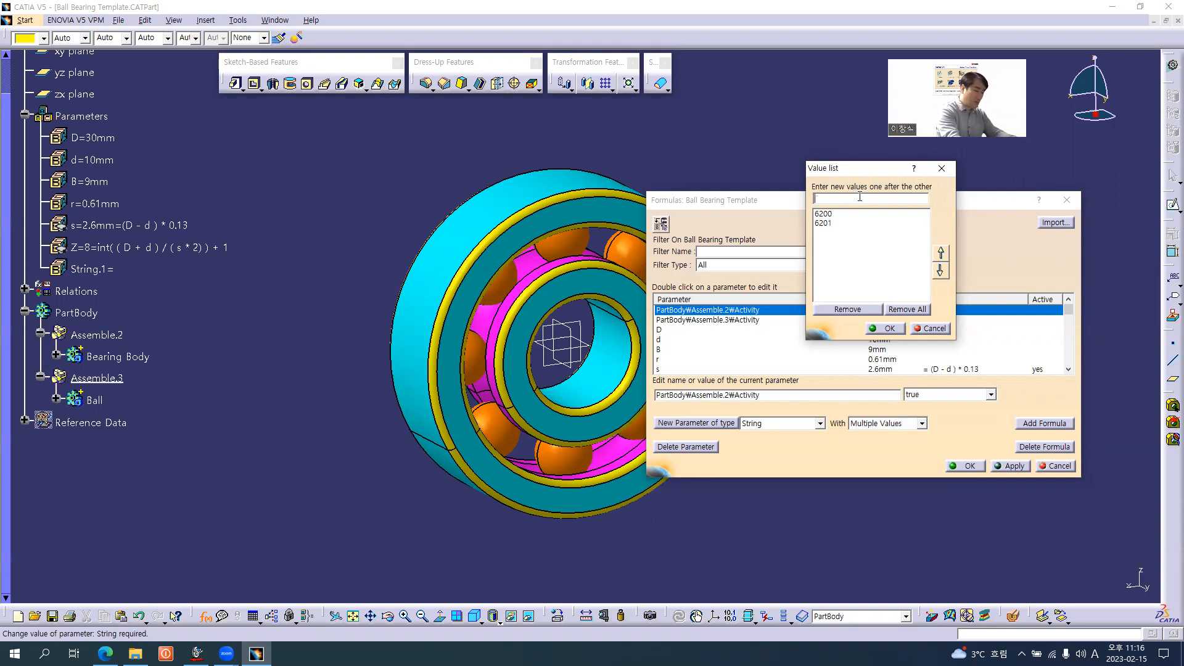
text(6202)
key(Return)
text(6)
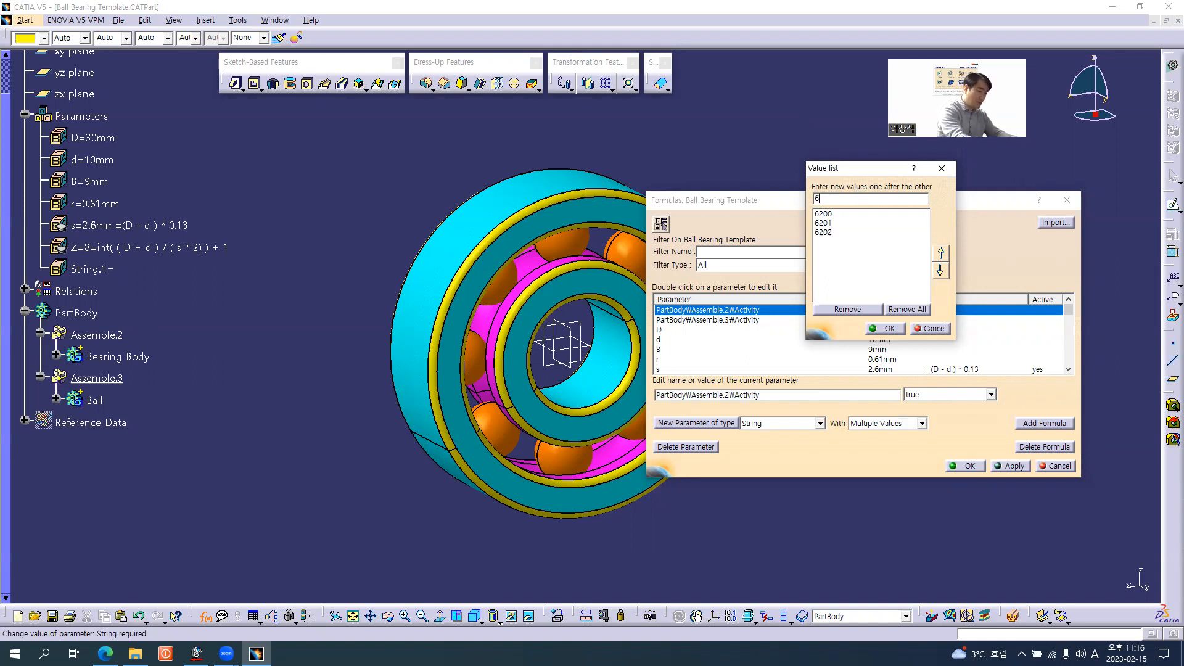
text(203)
key(Return)
text(6204)
key(Return)
text(6205)
key(Return)
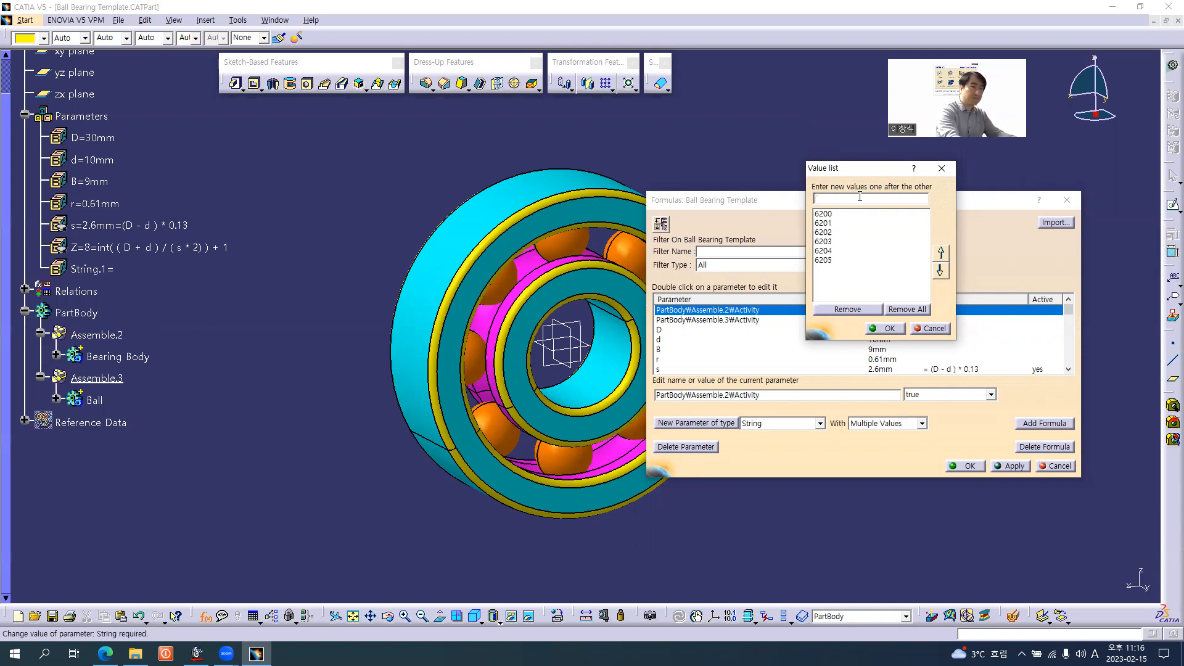
Extend the string parameter's value list with the bearing numbers 6206, 6207, 6208, 6209 and 6210
text(6206)
key(Return)
text(6207)
key(Return)
text(6208)
key(Return)
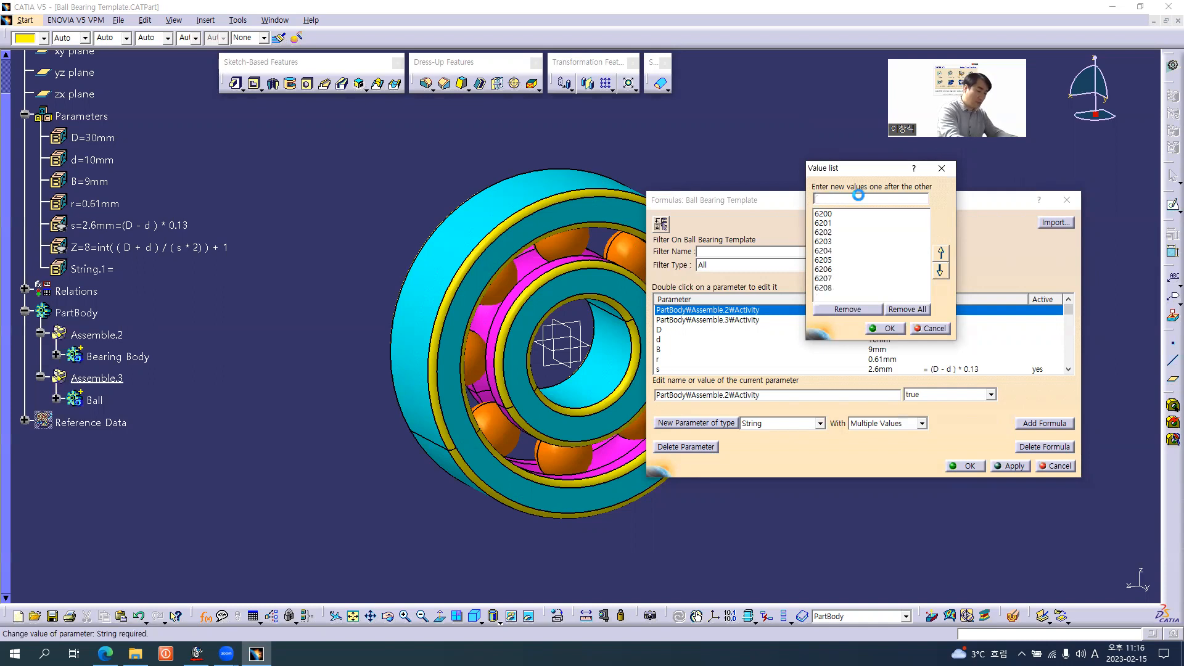
text(6209)
key(Return)
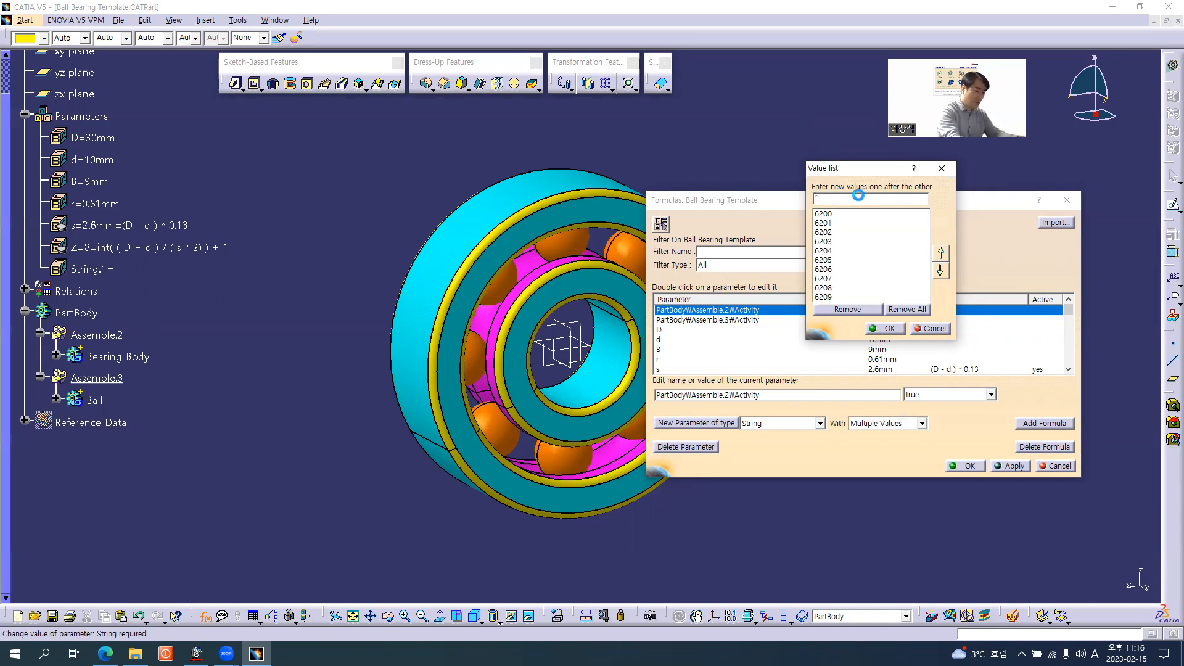
text(6210)
key(Return)
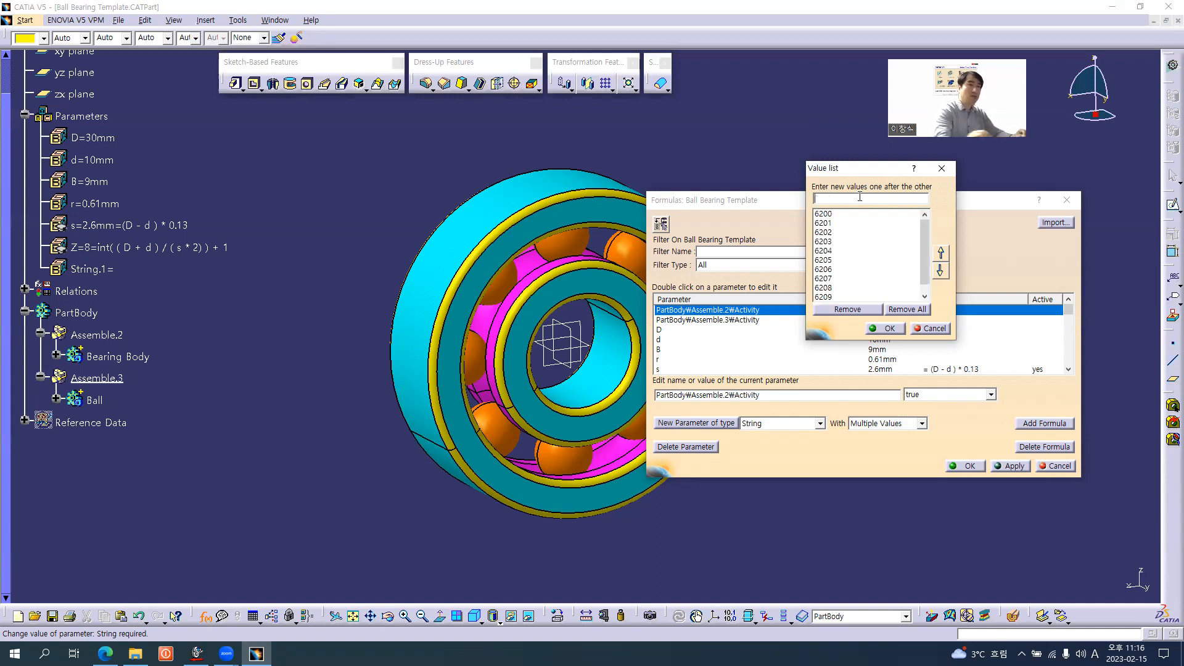
drag(923, 249, 921, 286)
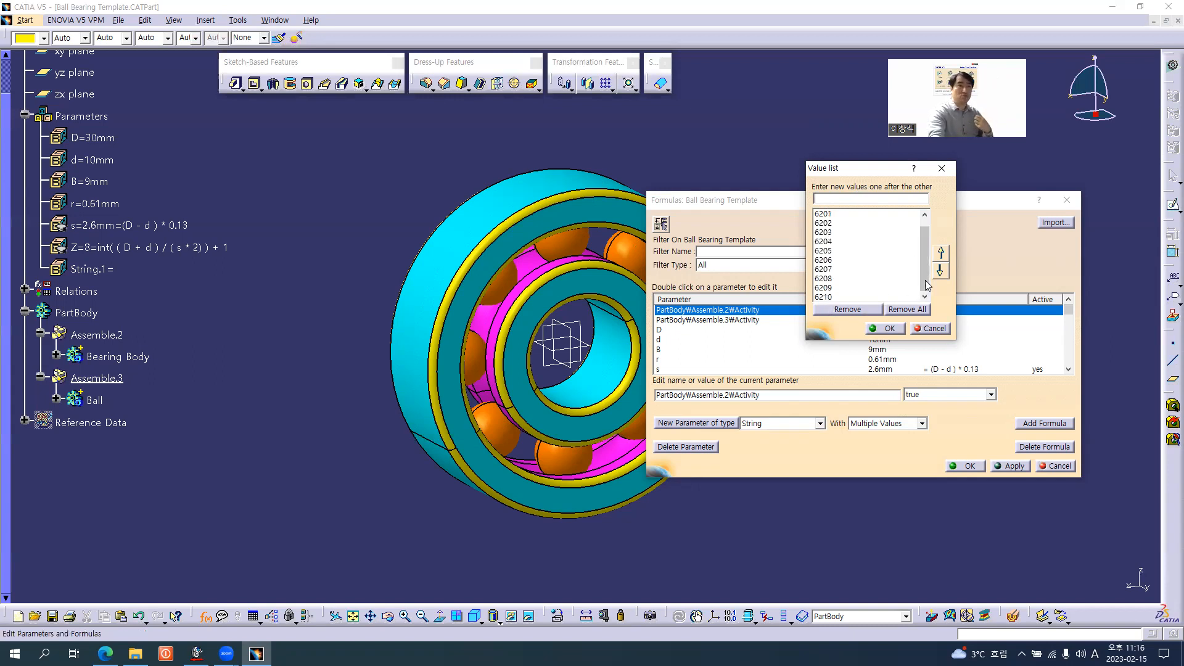
Accept the bearing number value list and finish creating the multiple-value string parameter
click(890, 272)
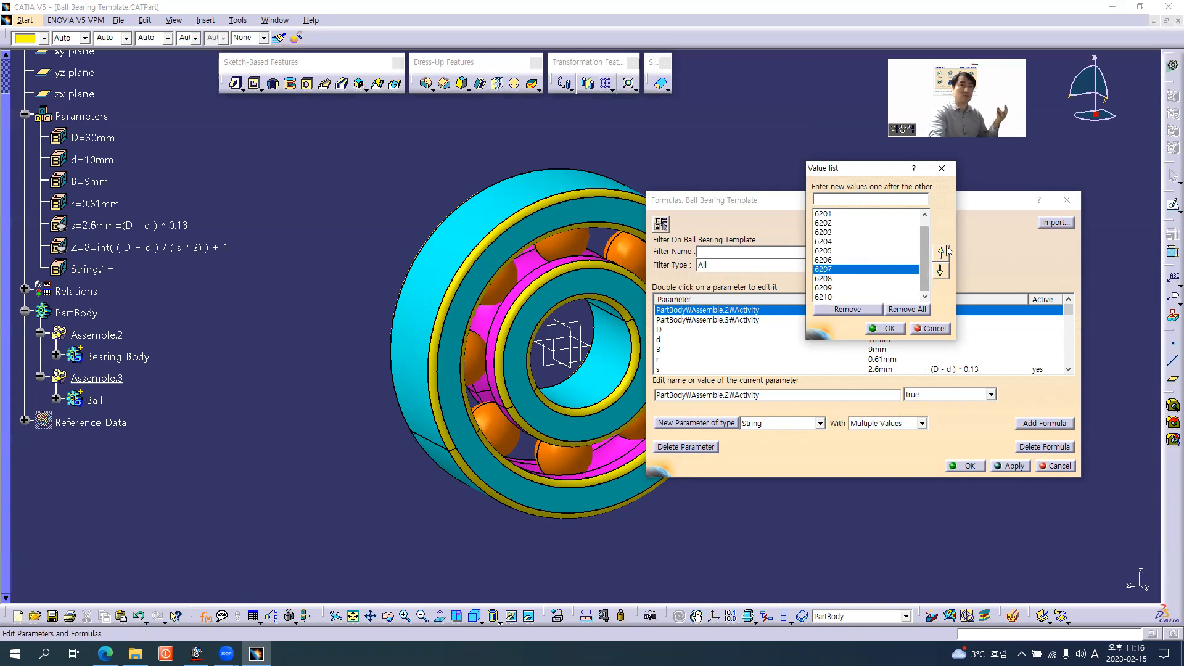
click(887, 328)
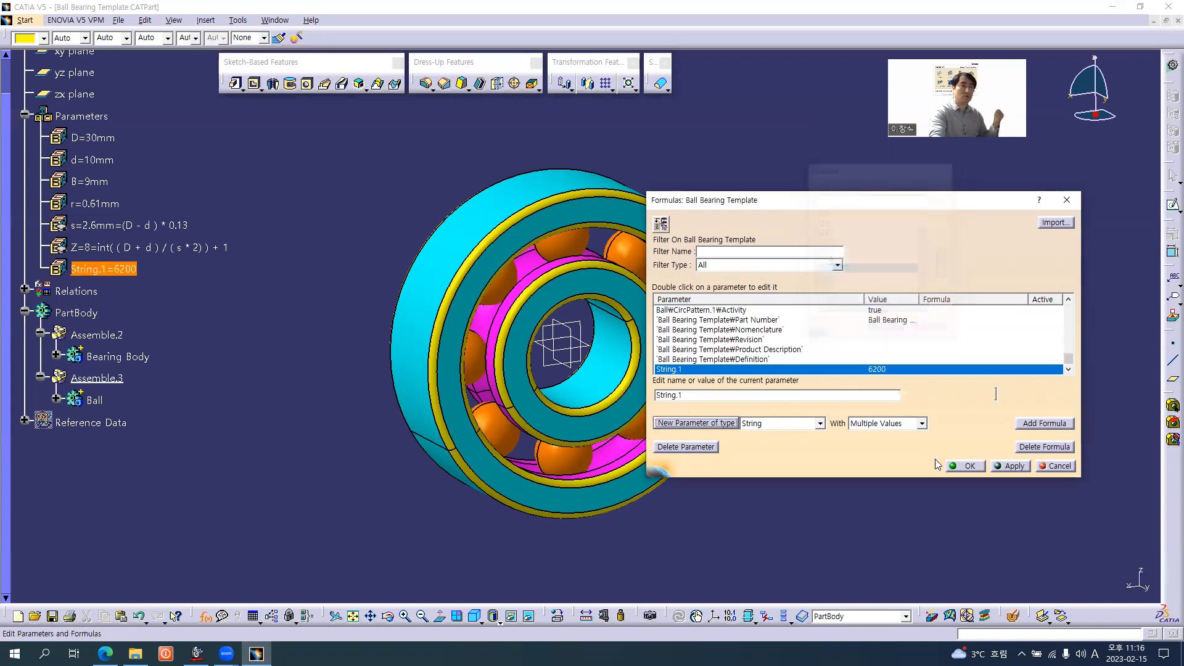
click(965, 466)
Rename the new string parameter as Bearing Number, checking the name against the Bearing Part Number slide in the browser
double_click(115, 274)
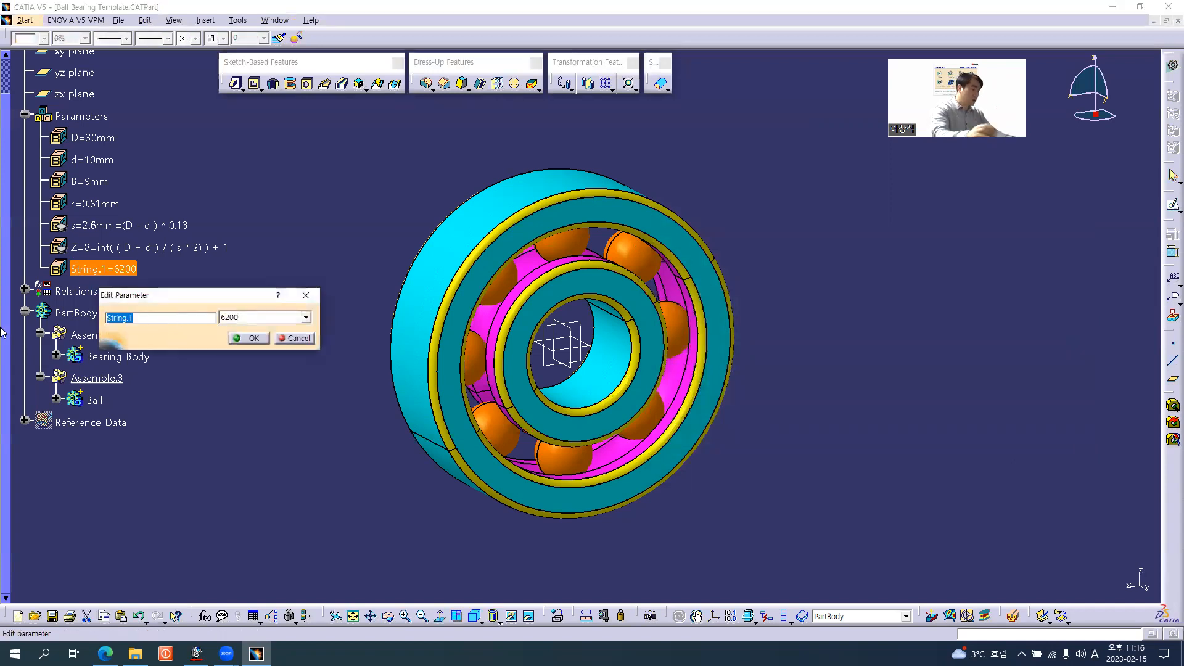
text(Bearing)
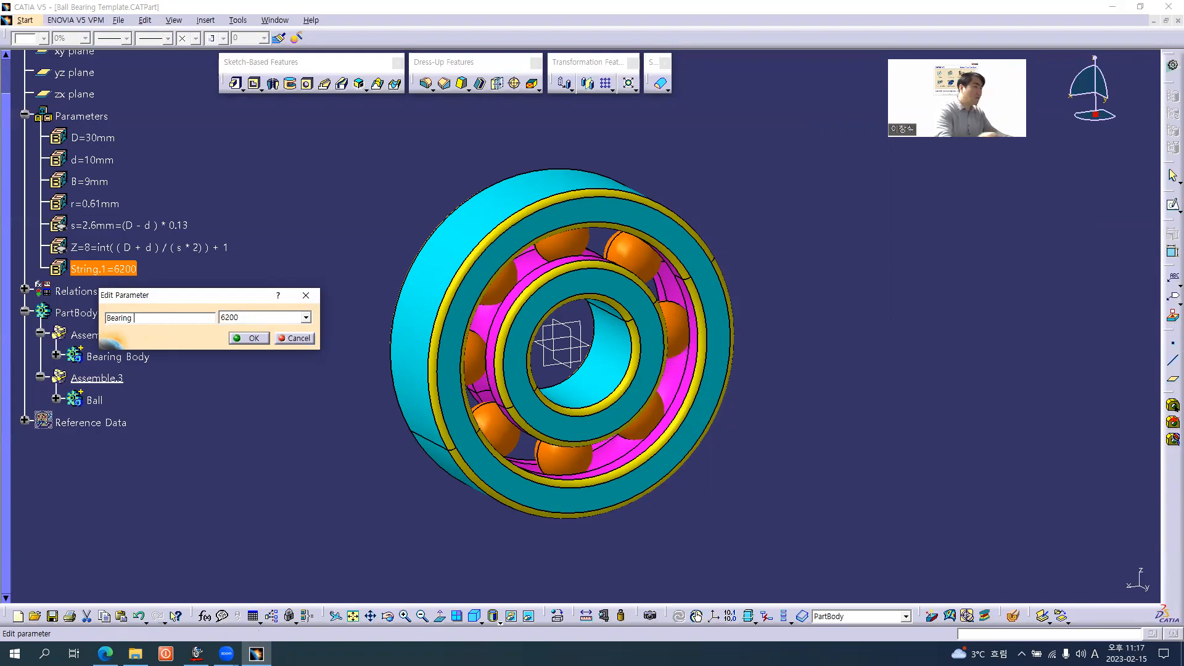
key(alt+Tab)
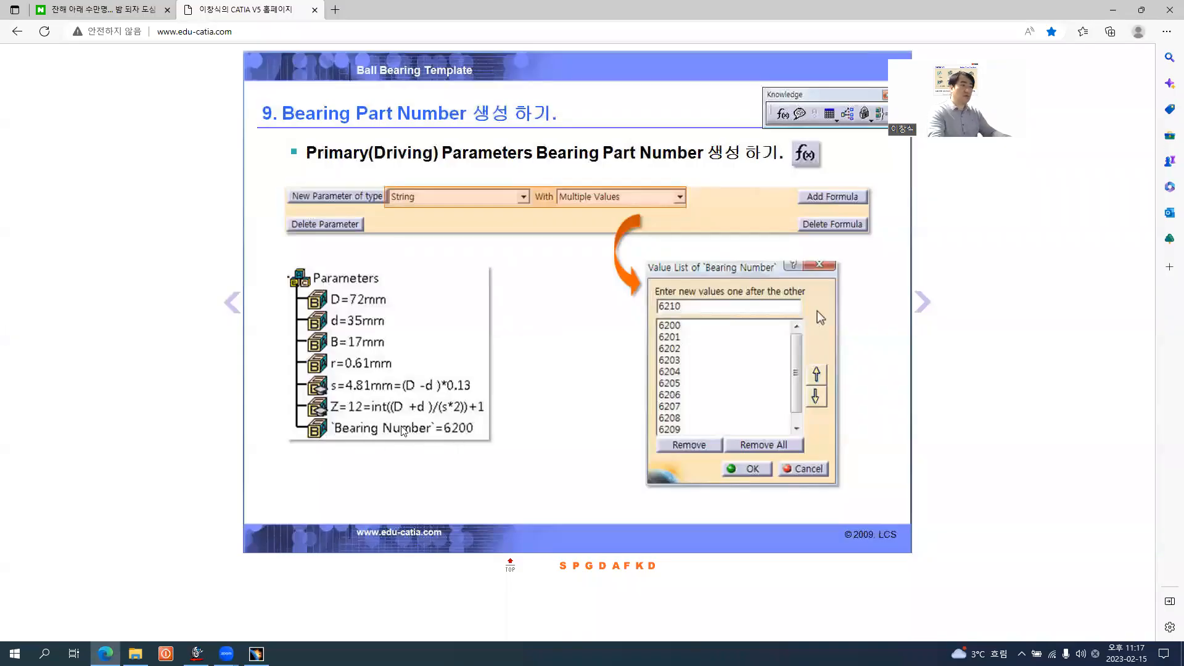
key(alt+Tab)
click(178, 319)
text(Number)
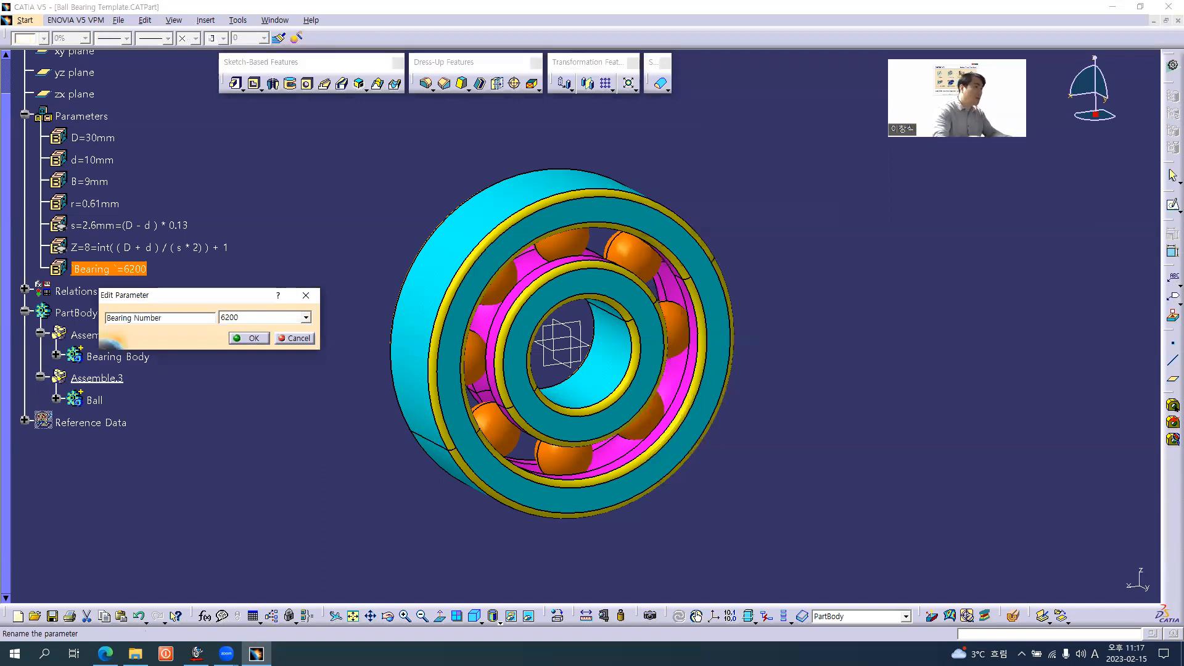
Review the selectable values of the Bearing Number parameter, keep 6200 and finish editing the parameter
click(246, 317)
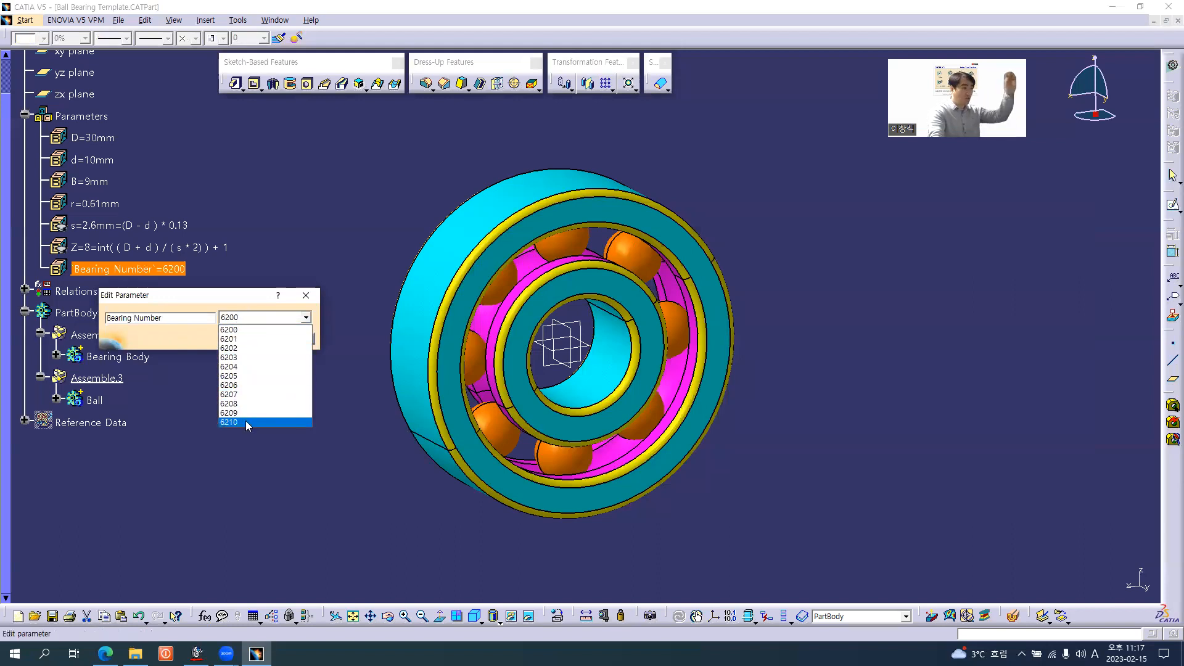
click(200, 340)
click(254, 340)
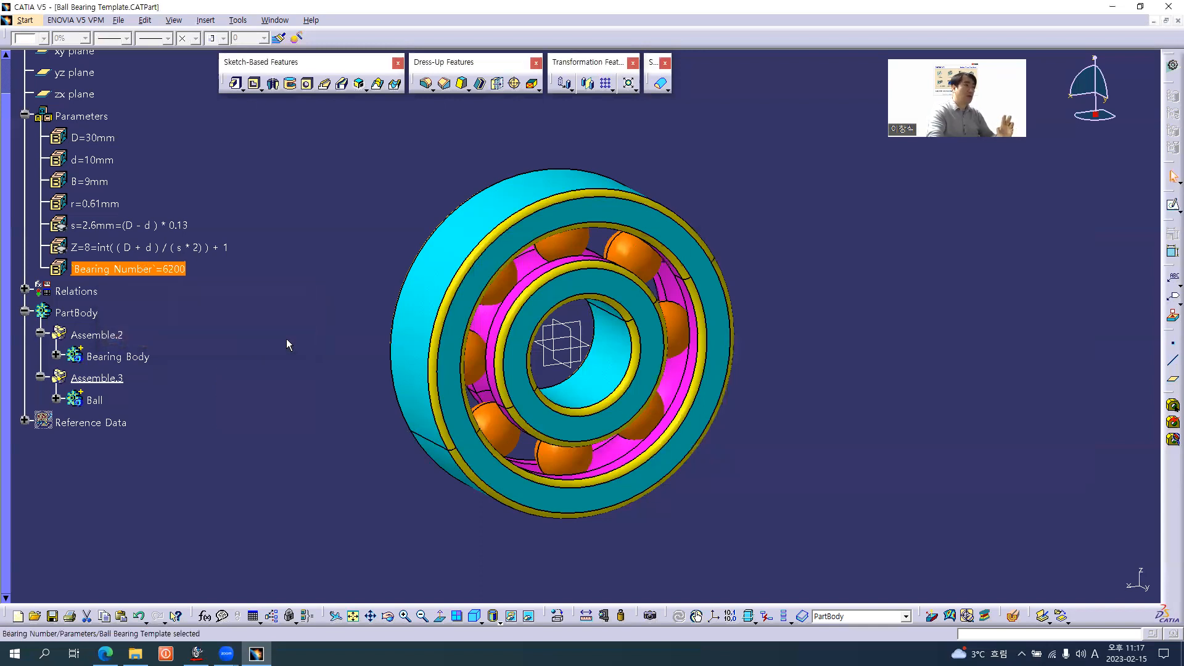
middle_drag(494, 322, 531, 280)
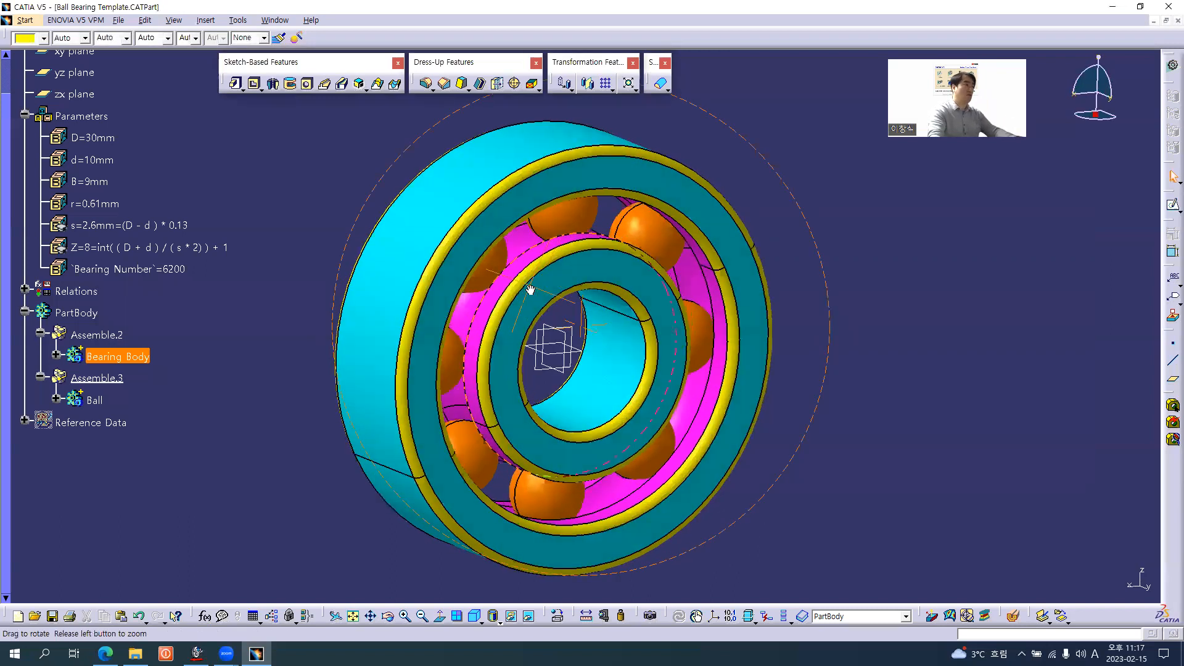
Switch to the browser and read the Ball Bearing Rule and Ball Bearing Design Table slides
key(alt+Tab)
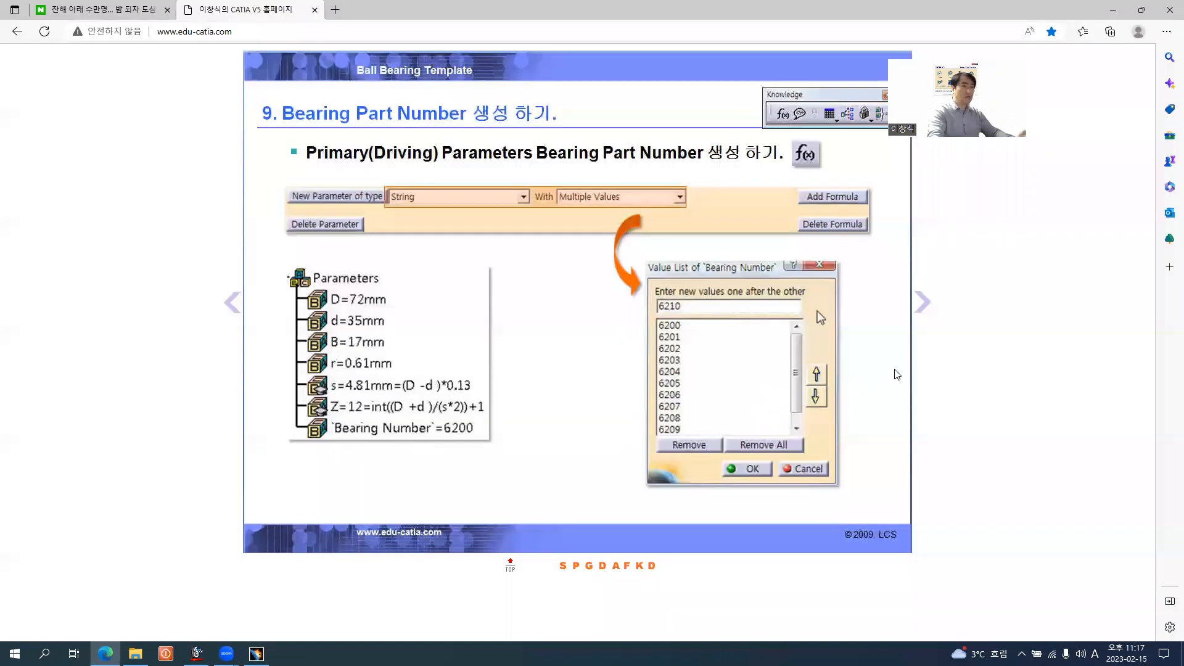
click(930, 315)
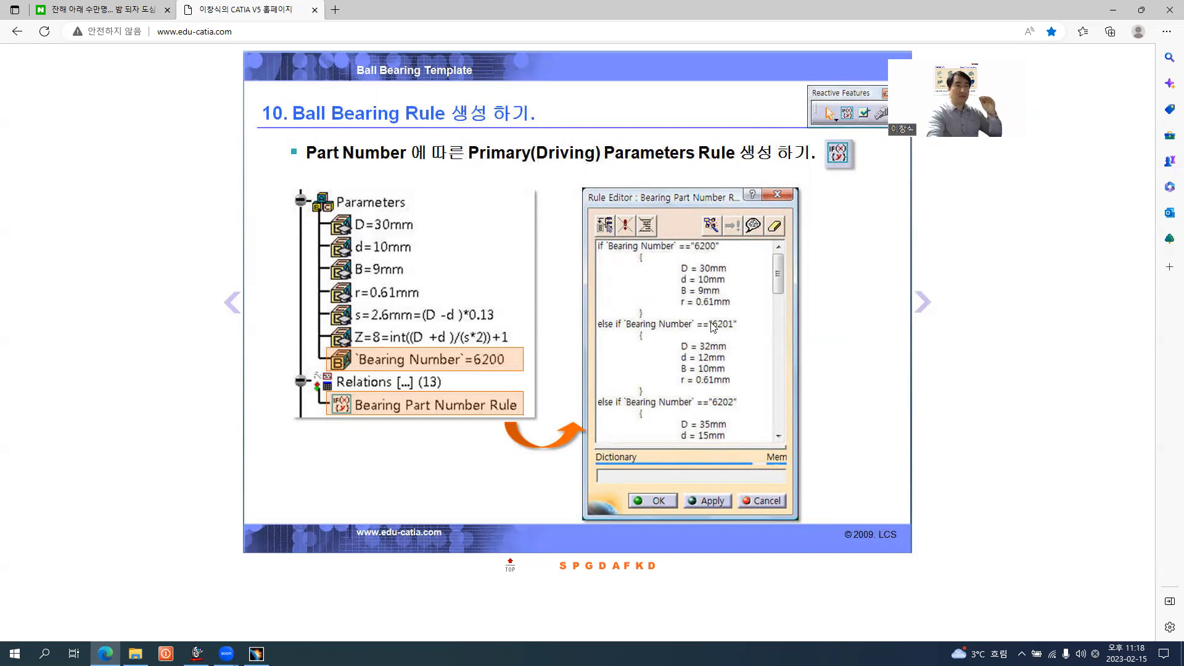
click(923, 317)
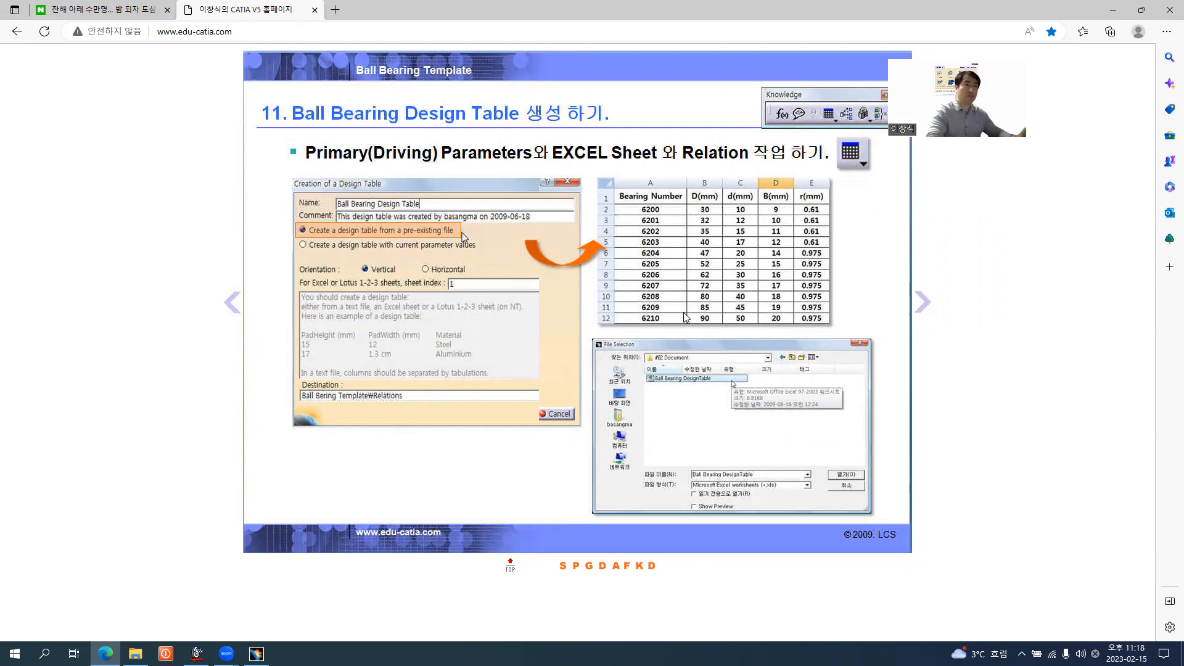
Return to CATIA and activate the Relations node to work with the reactive features, expanding its formulas
click(255, 653)
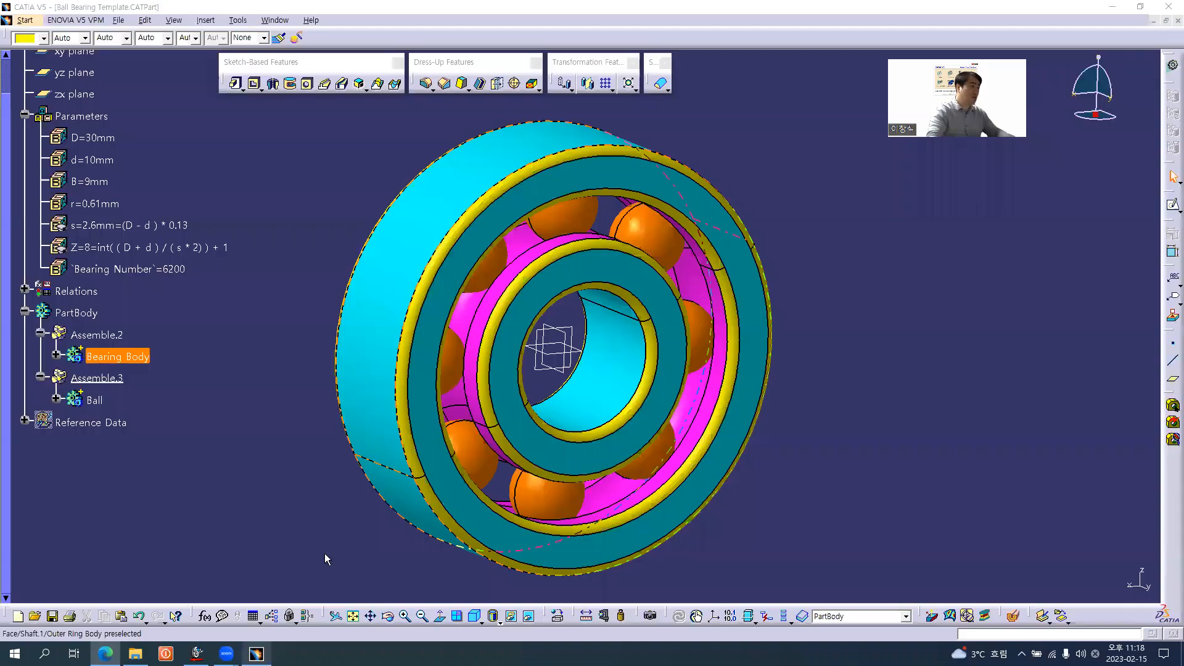
click(256, 296)
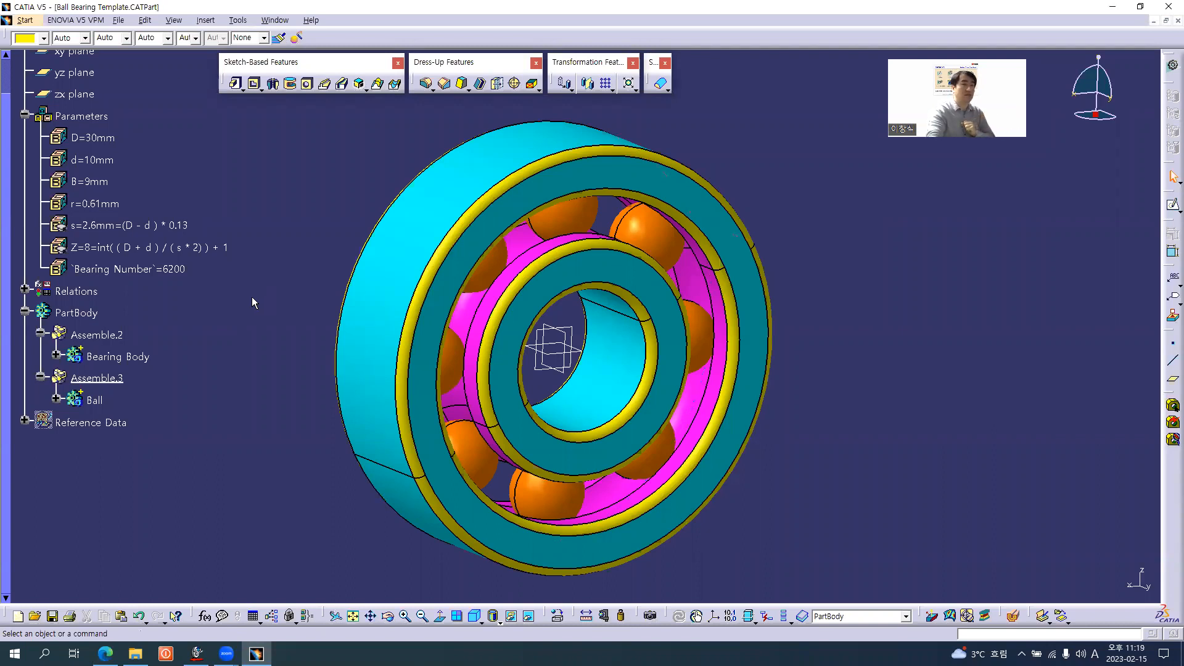
click(72, 290)
double_click(75, 292)
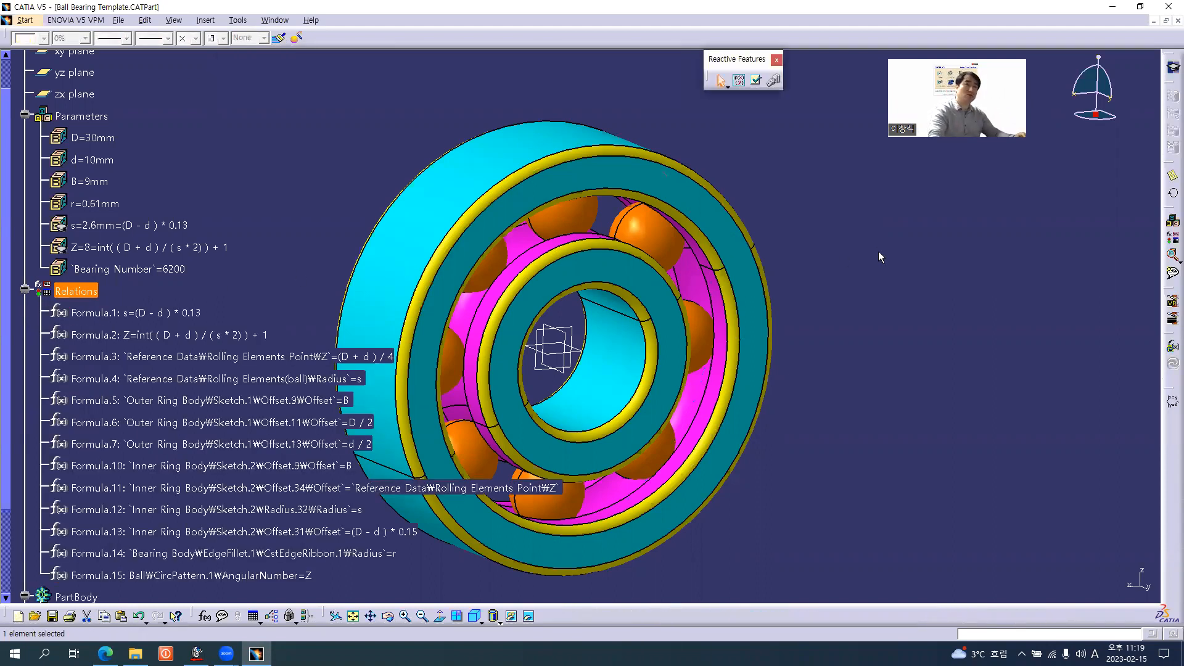
middle_drag(554, 330, 698, 320)
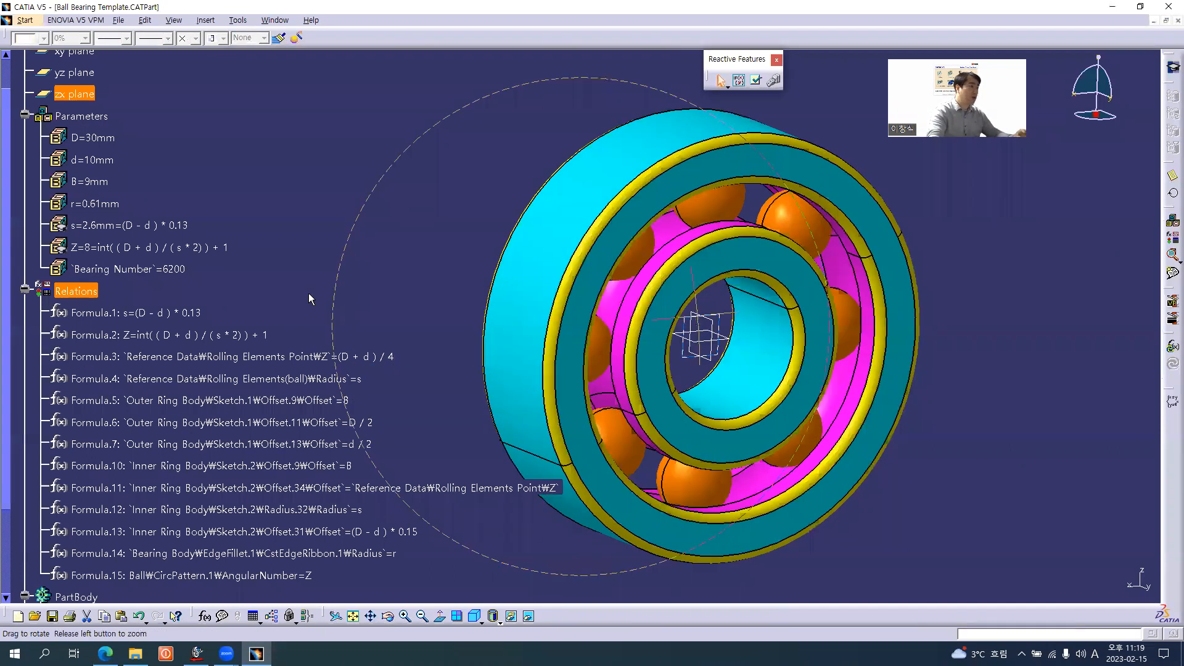
Hide all formulas under Relations, from Formula.1 through Formula.15, in the feature tree
scroll(161, 278, down, 1)
click(119, 258)
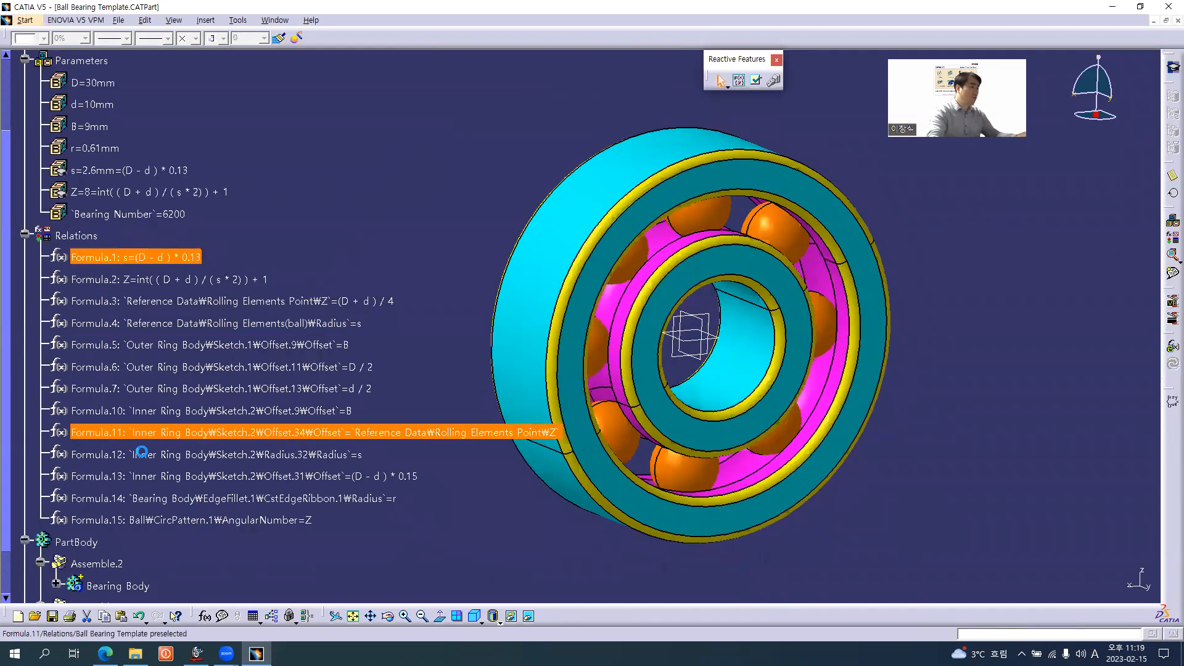
shift+click(137, 521)
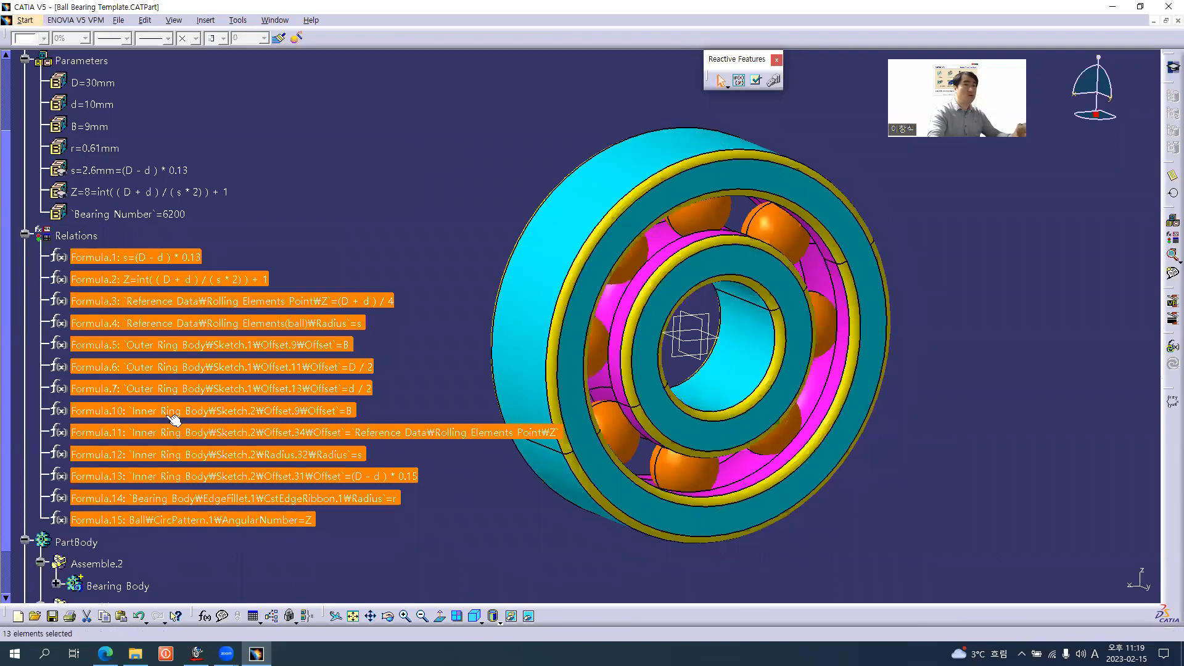
right_click(192, 285)
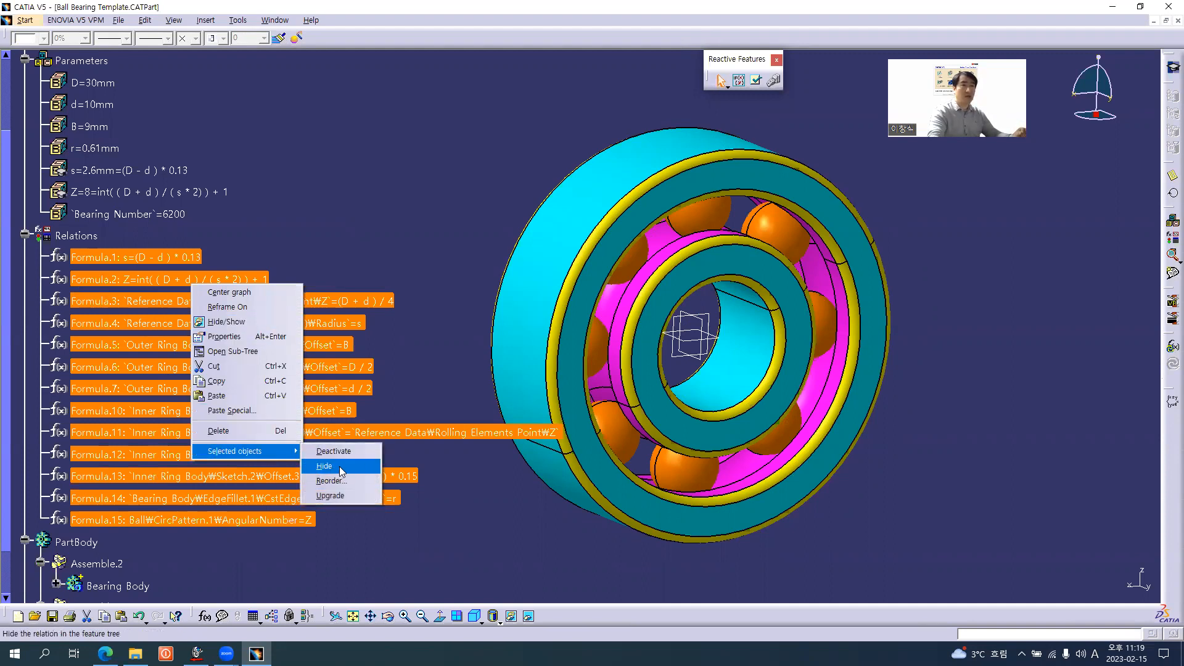
click(341, 471)
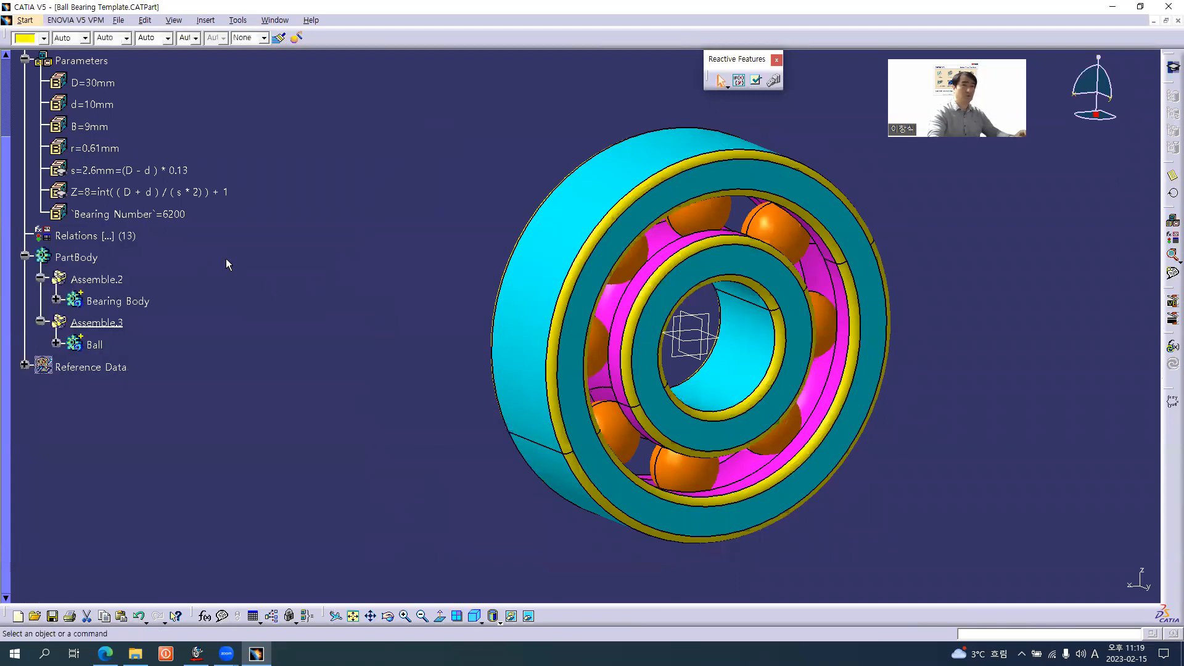
Create a new rule named Bearing_Rule in the template's Relations and open it for editing
middle_drag(755, 299, 658, 304)
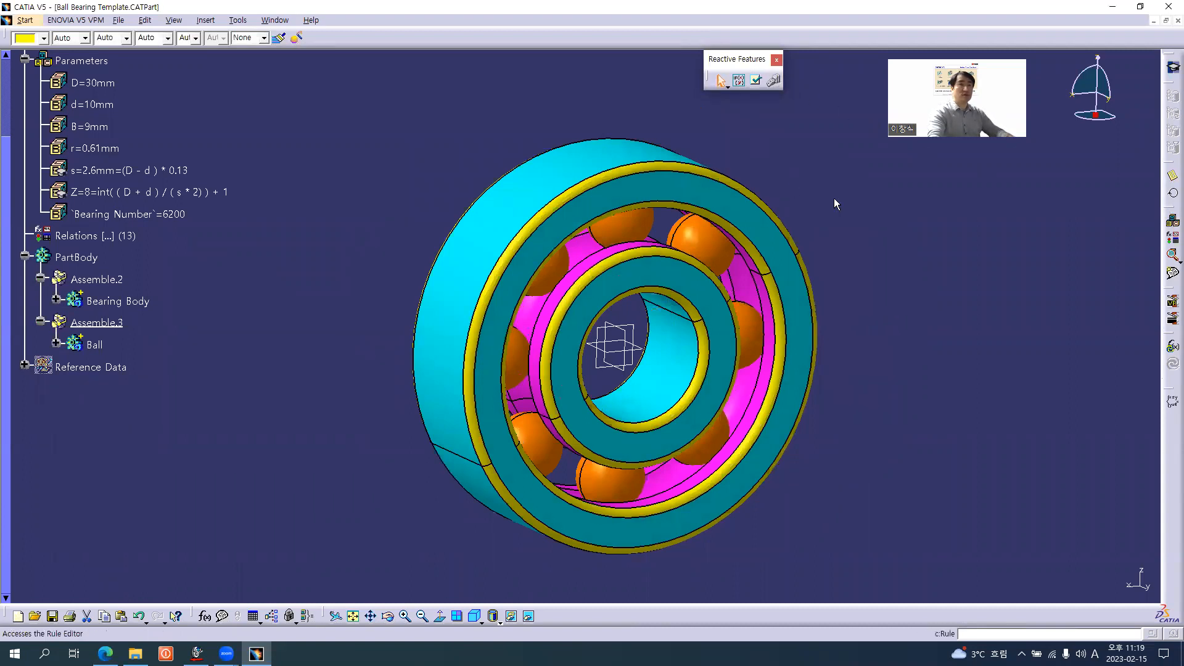
click(739, 80)
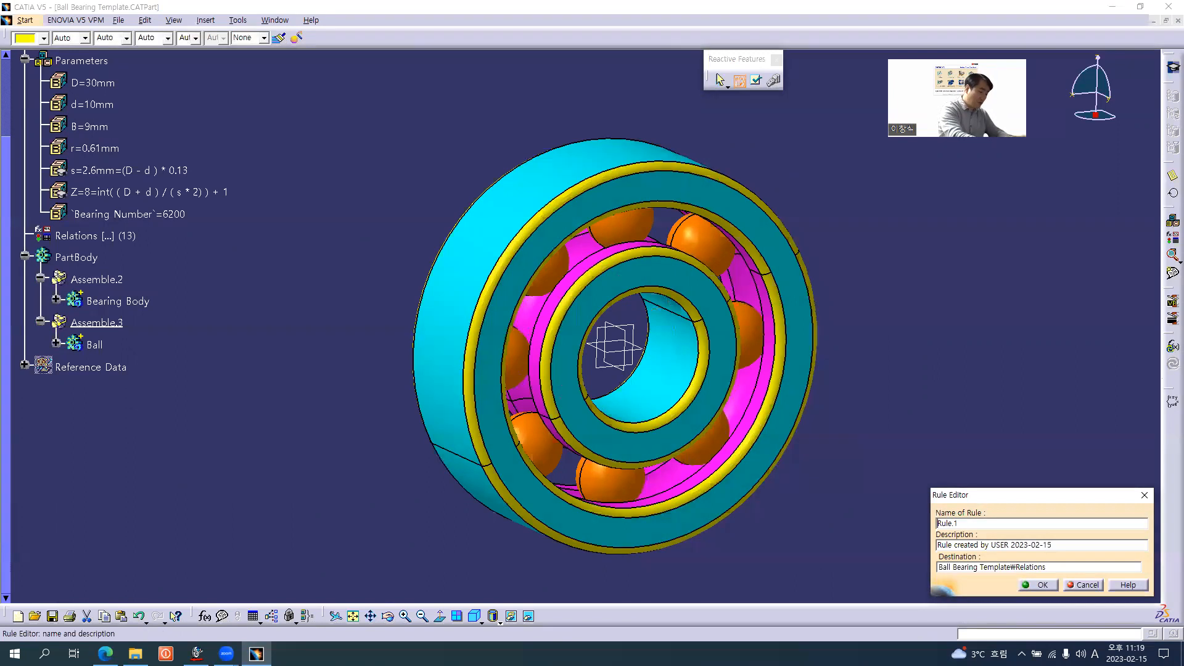
text(Bearing_)
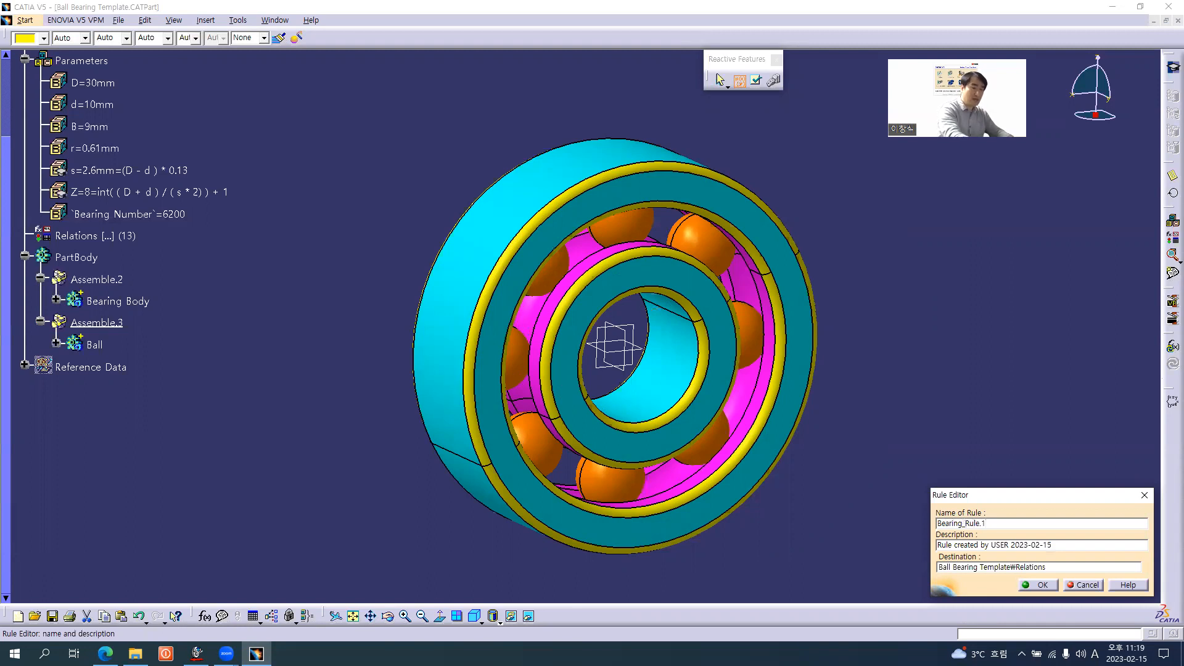
key(End)
key(BackSpace)
key(BackSpace)
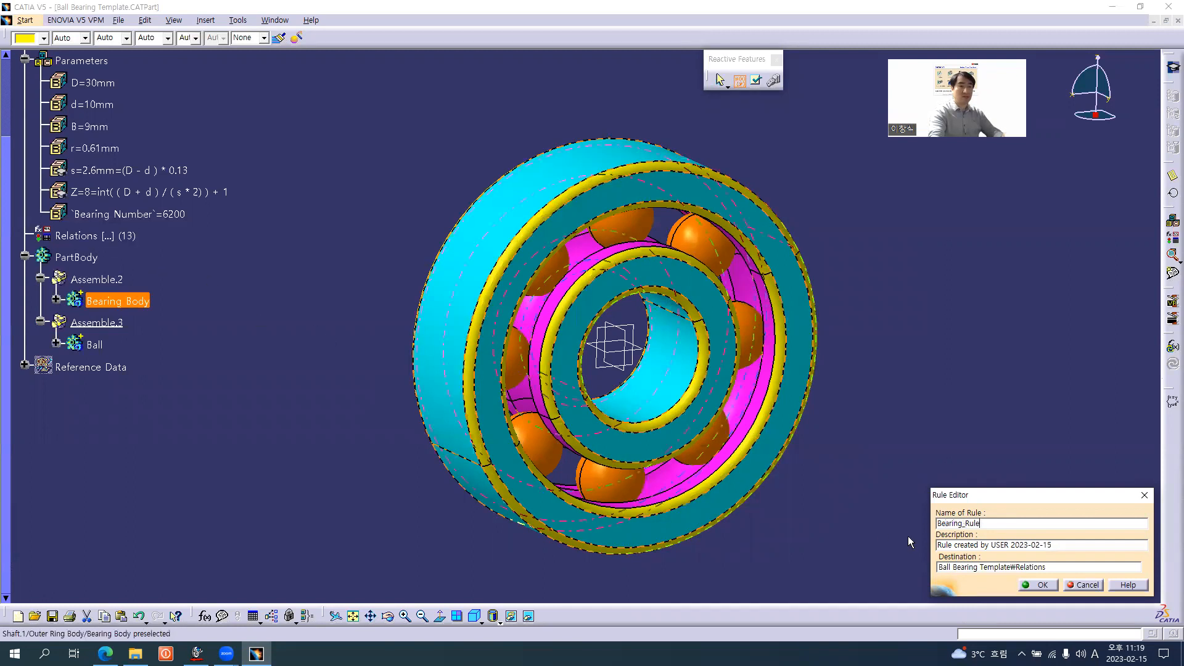
click(1041, 584)
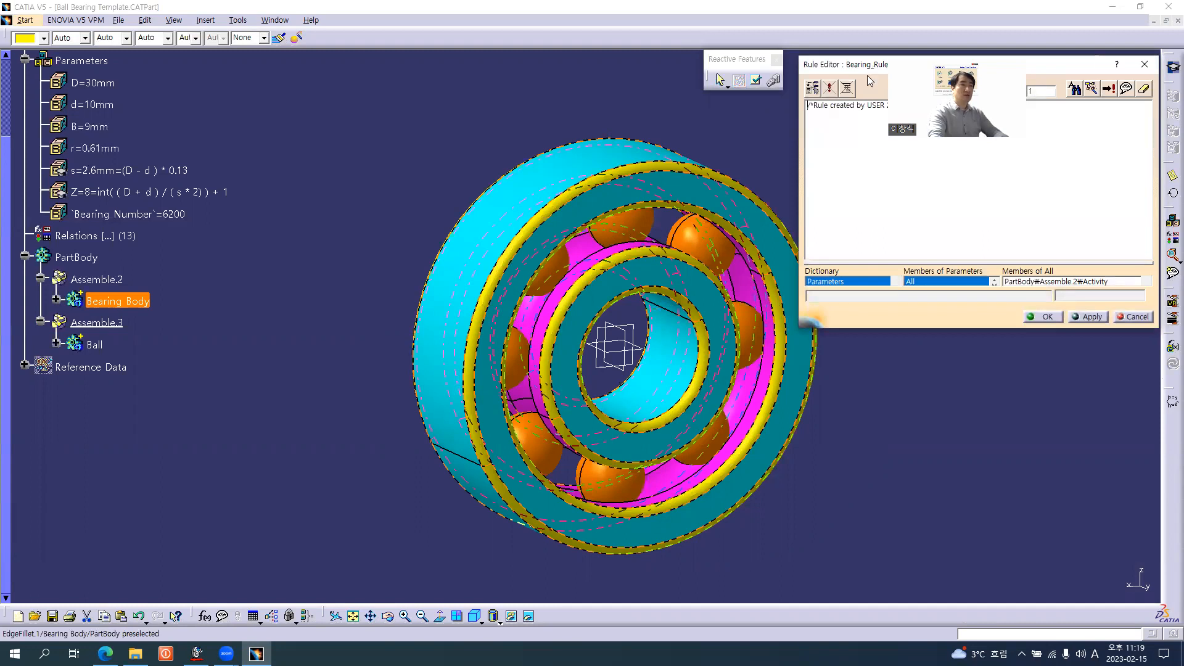
Reposition the Rule Editor, enlarge its text area and delete the default comment line from the rule
drag(867, 75, 590, 110)
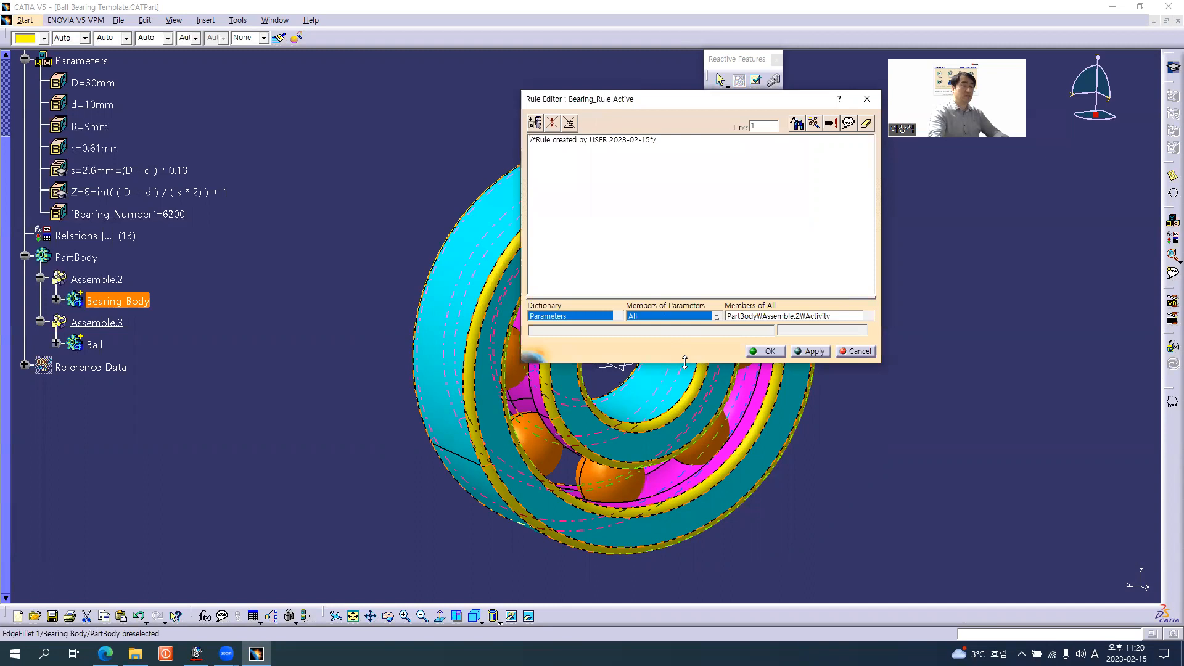
drag(684, 361, 678, 620)
mouse_move(686, 317)
mouse_down()
mouse_move(686, 572)
mouse_move(695, 509)
mouse_up()
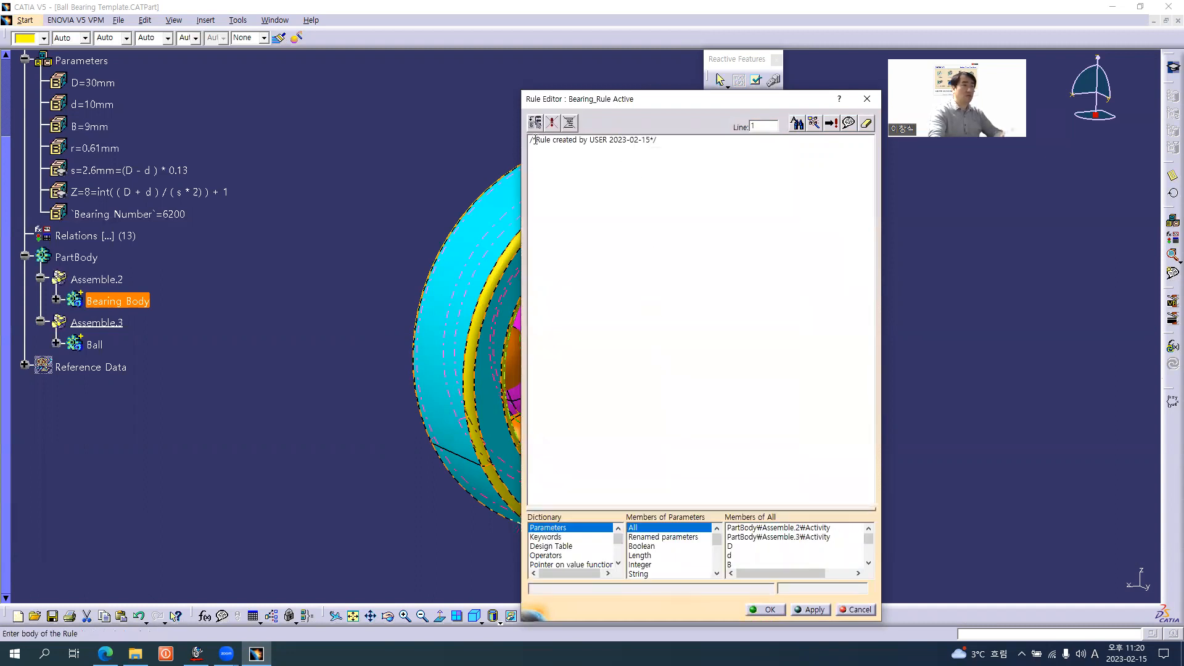
drag(680, 141, 476, 140)
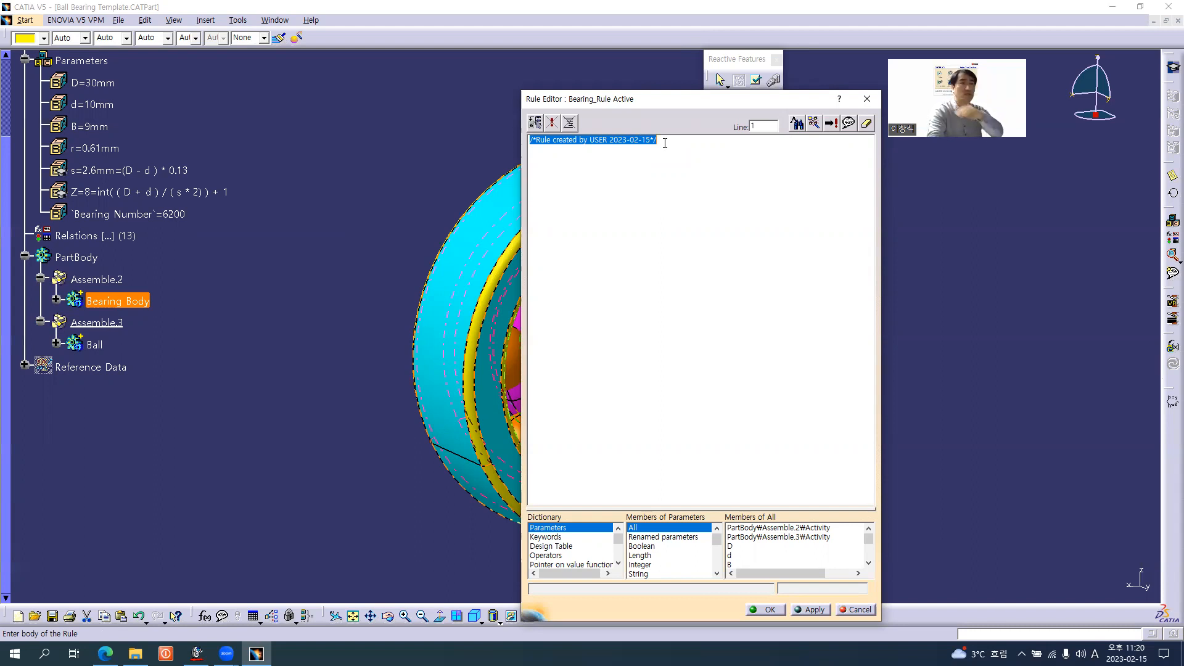
key(Delete)
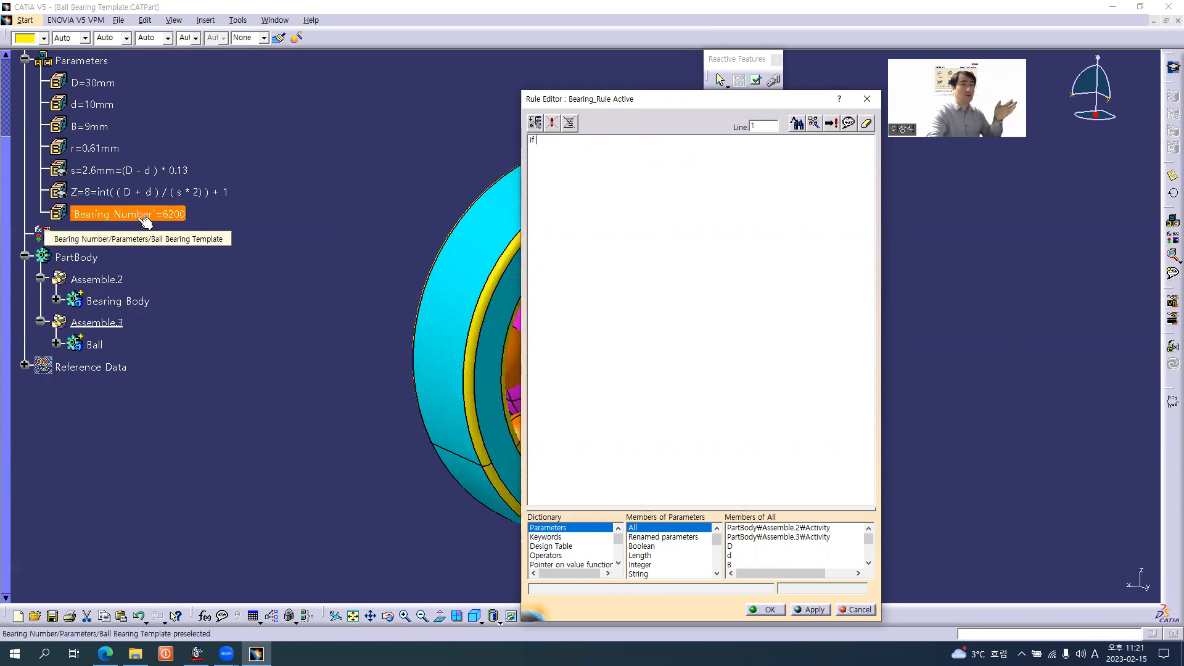
Reference the Bearing Number parameter in the rule's if condition, followed by the == comparison operator
click(194, 264)
scroll(196, 264, up, 1)
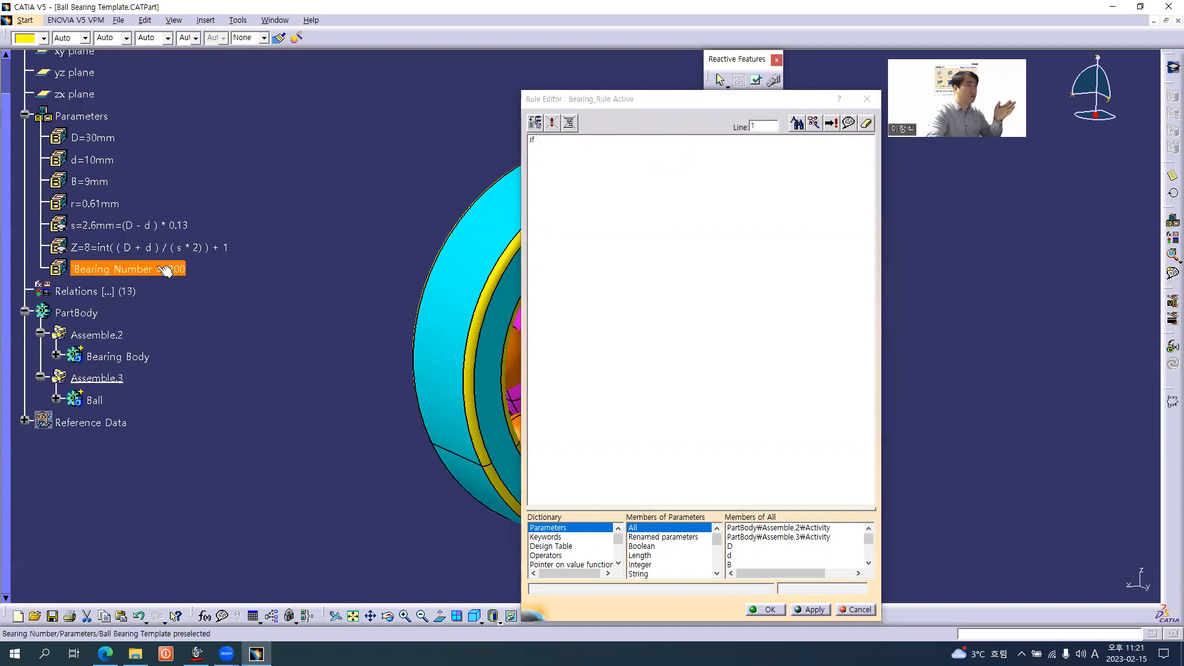
click(165, 270)
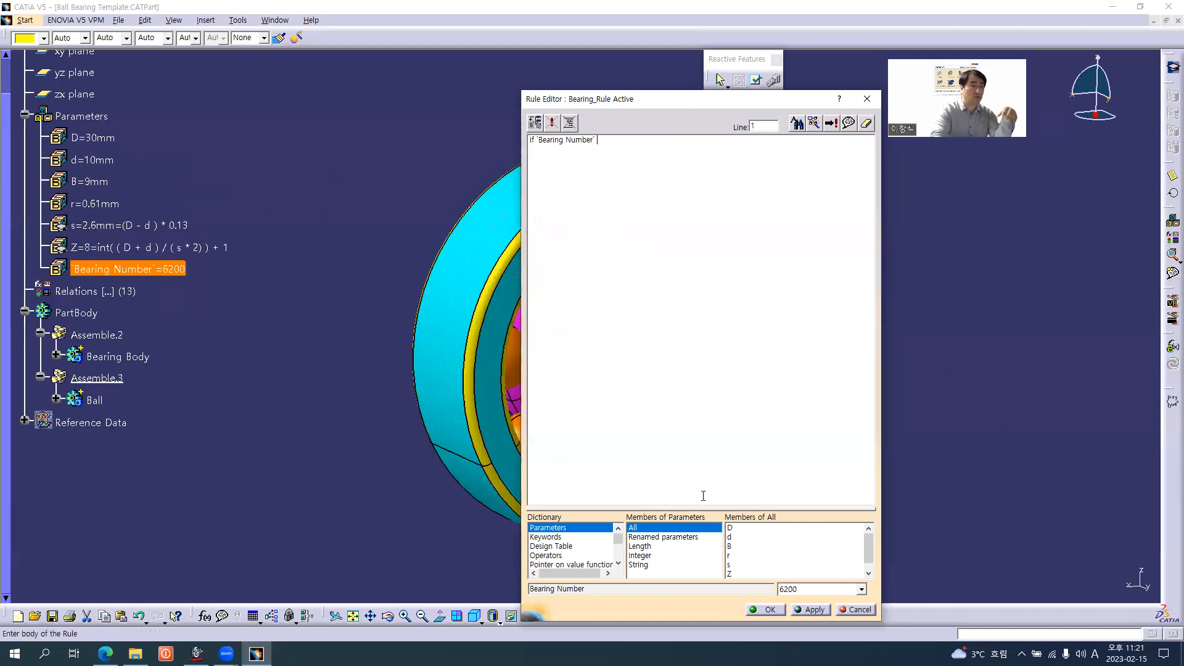
drag(589, 507, 598, 348)
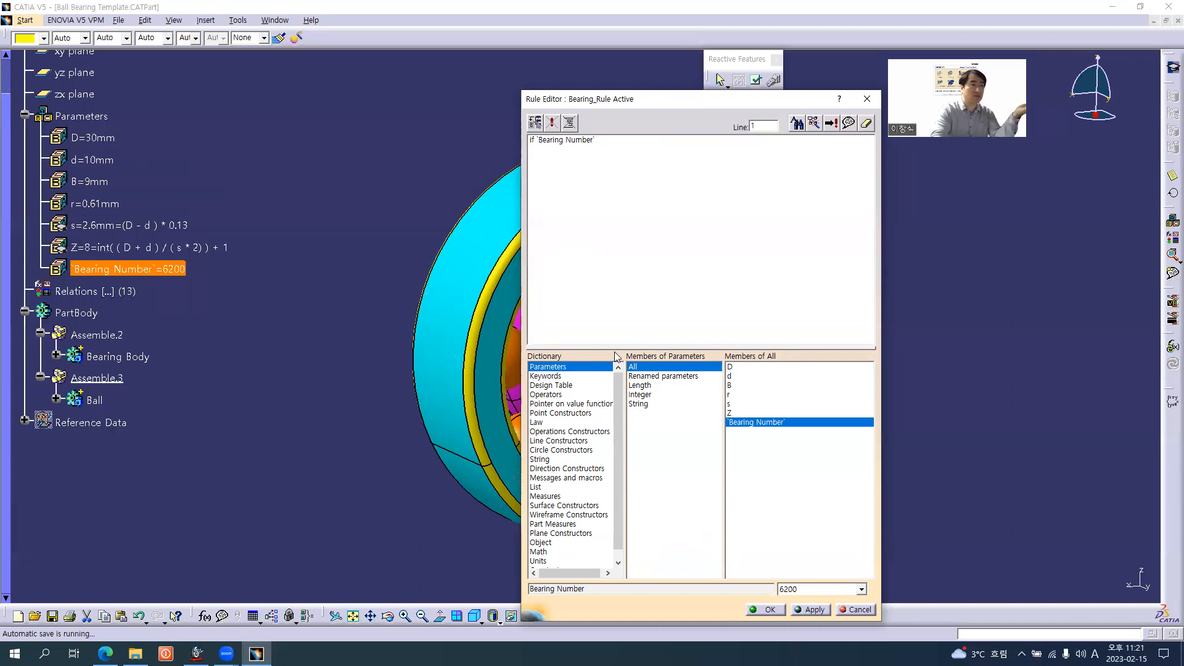
drag(619, 349, 629, 526)
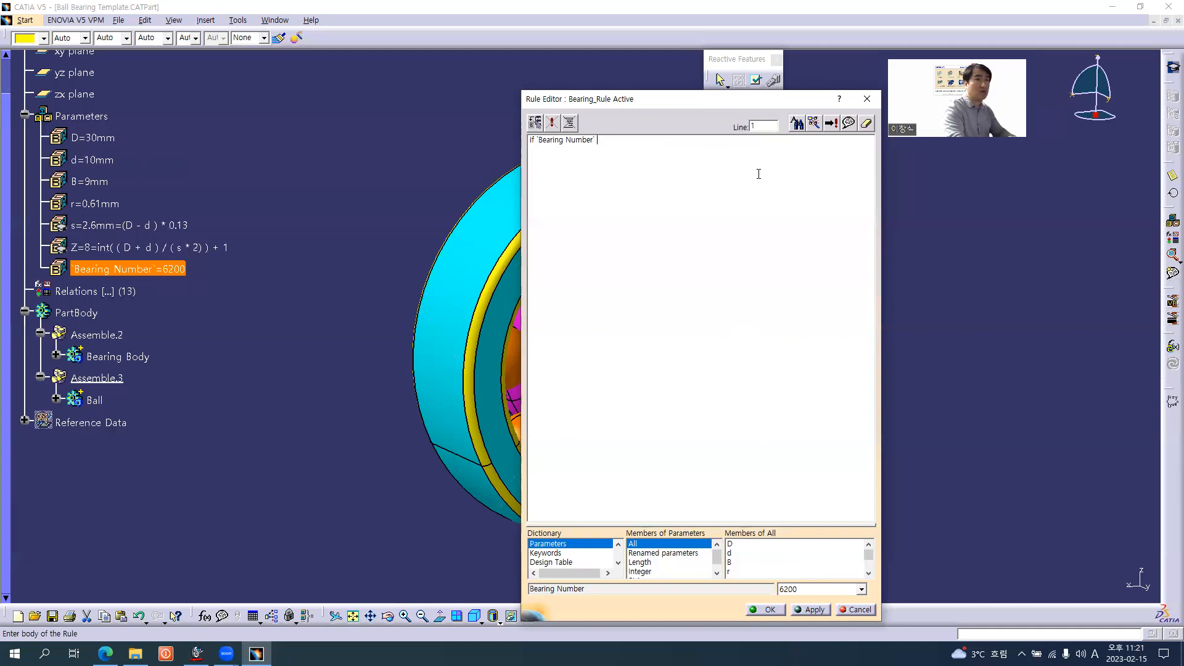
text(==)
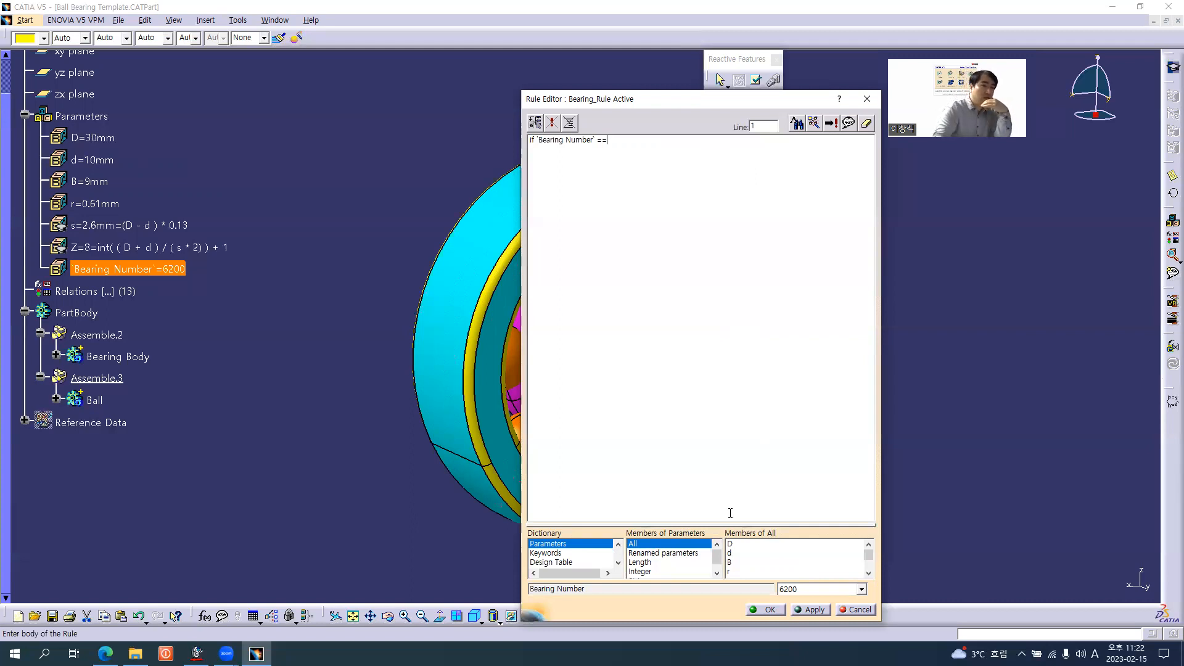
Examine the comparison operators offered in the Rule Editor's dictionary, including == and <>
drag(729, 522, 730, 450)
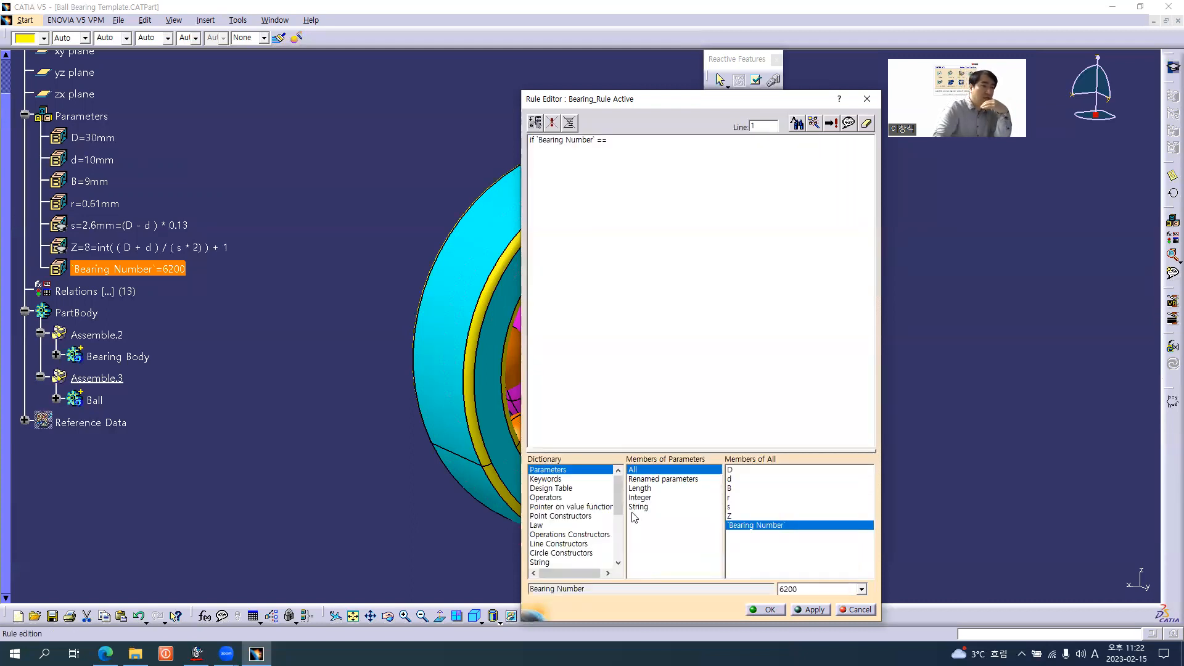
click(545, 497)
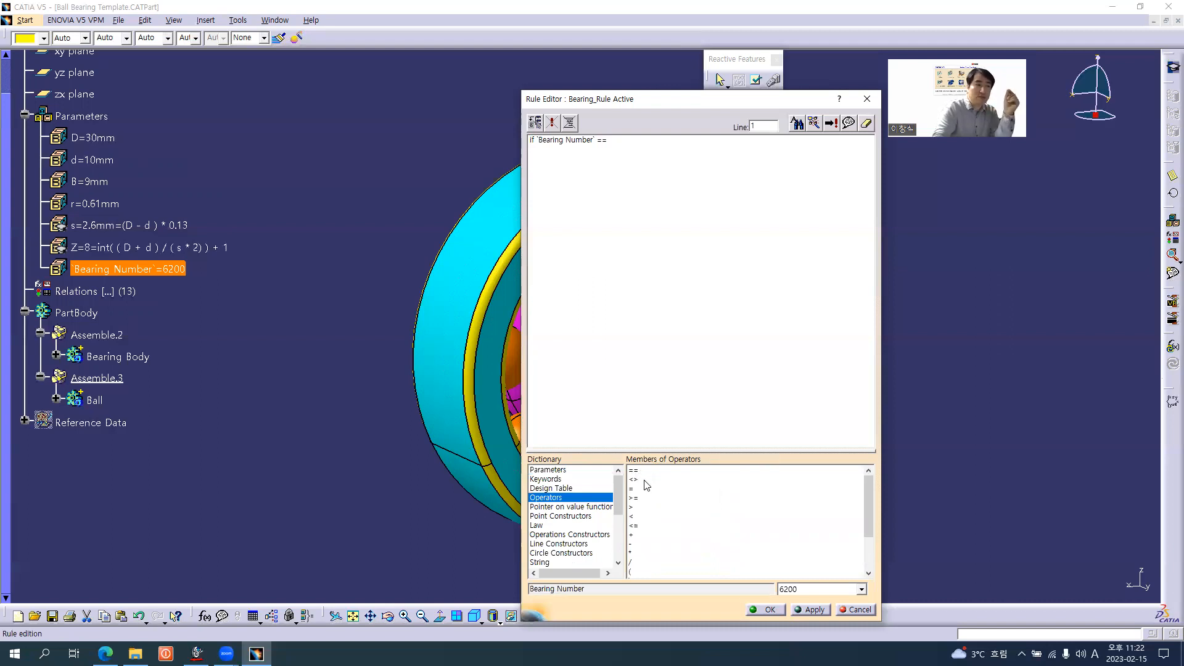
click(653, 479)
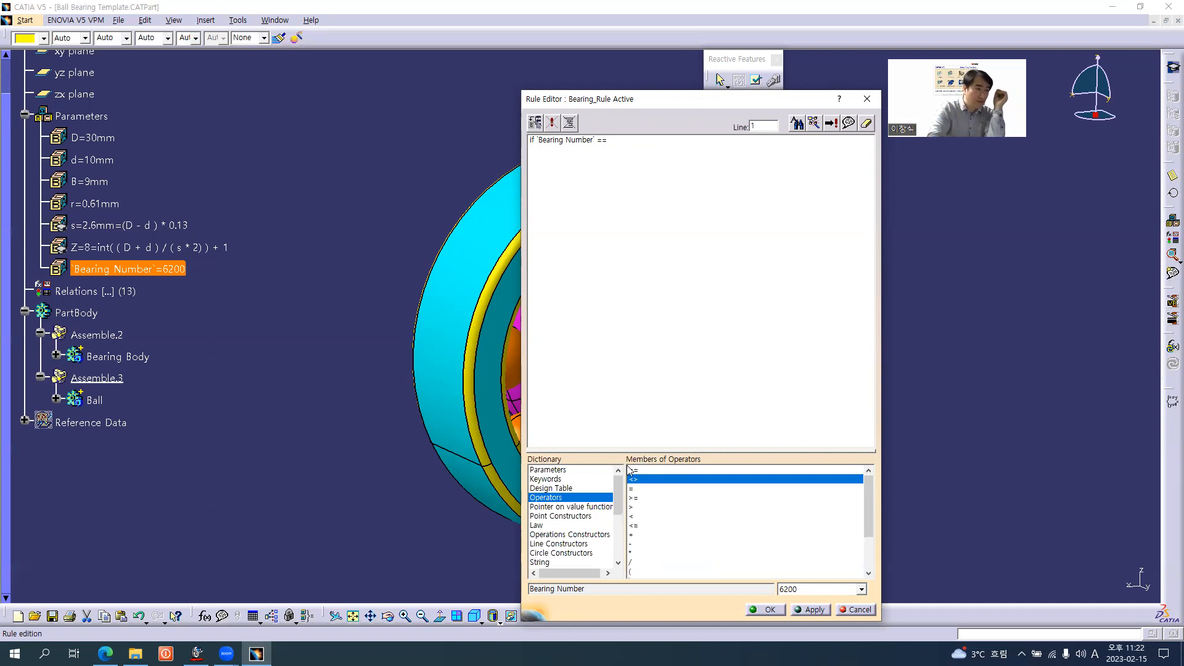
click(637, 470)
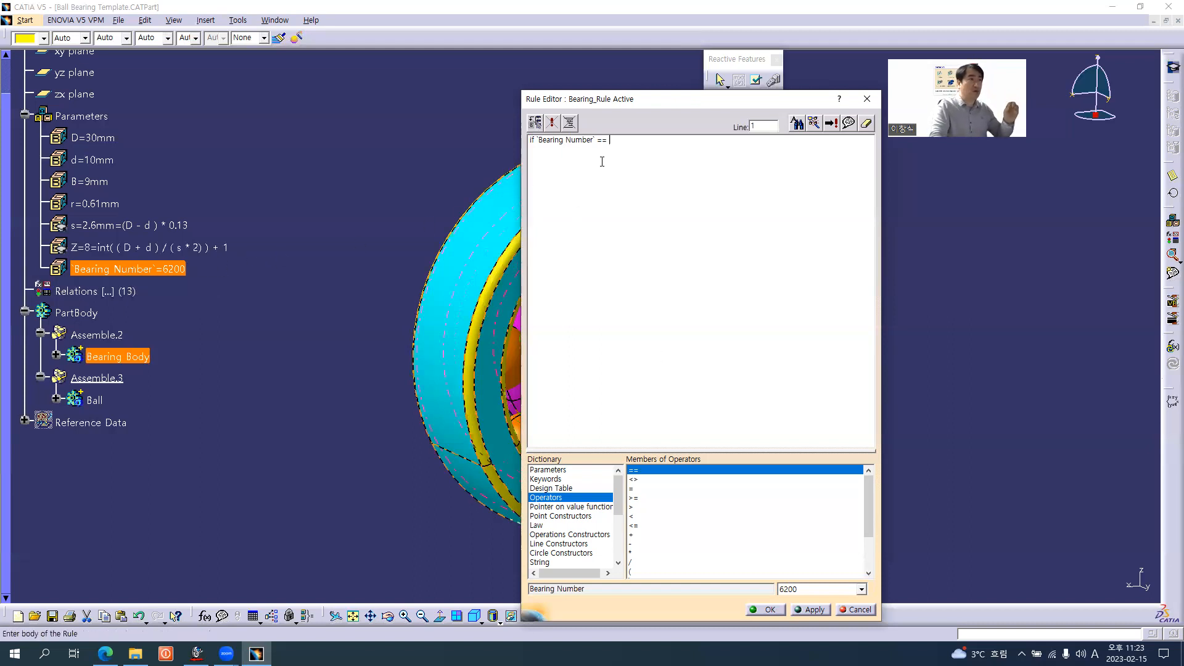
Complete the if condition with the string "6200" and open its indented action block with a curly brace
text(6200)
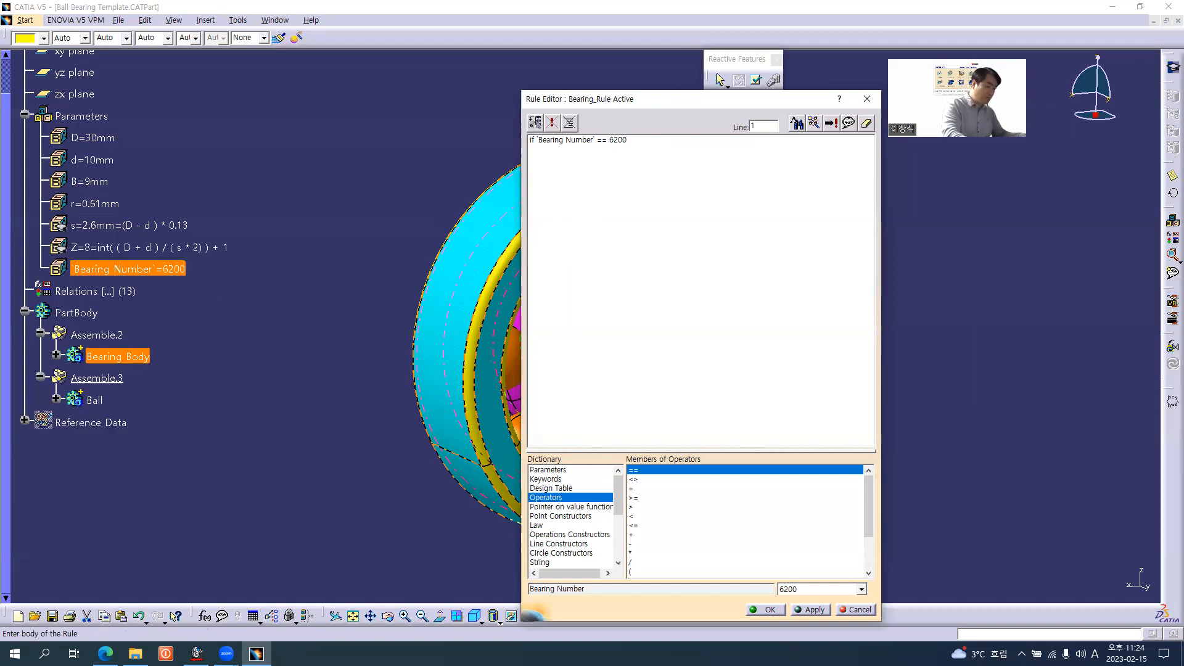
key(BackSpace)
key(BackSpace)
key(BackSpace)
key(BackSpace)
text("6200")
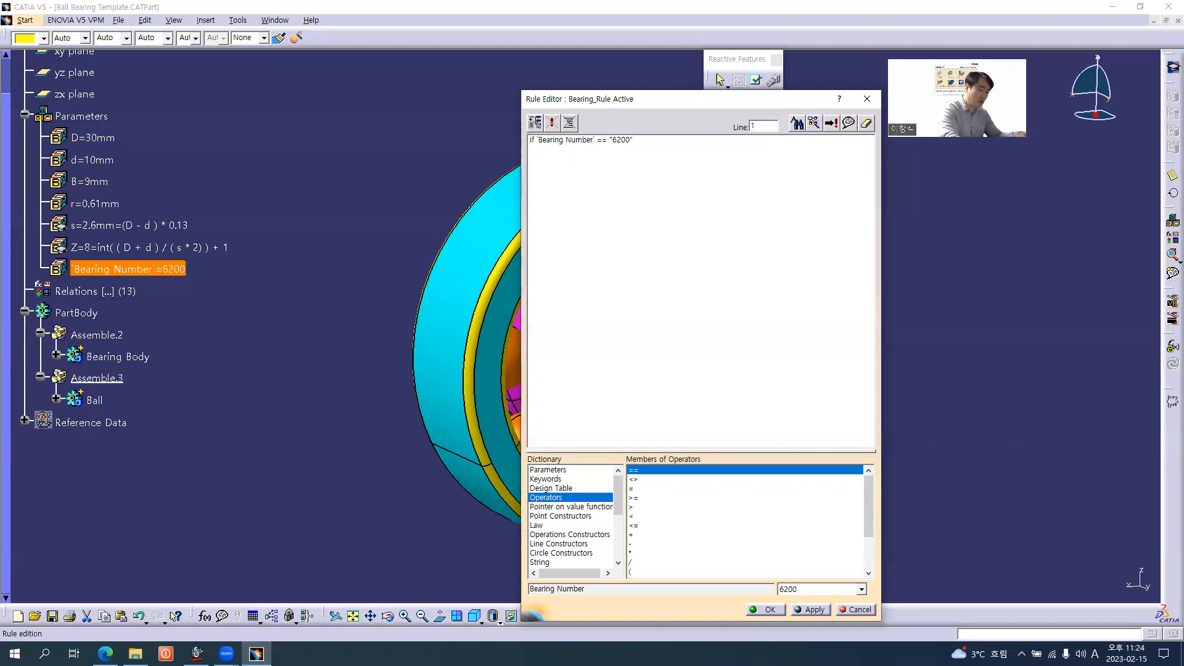
text({)
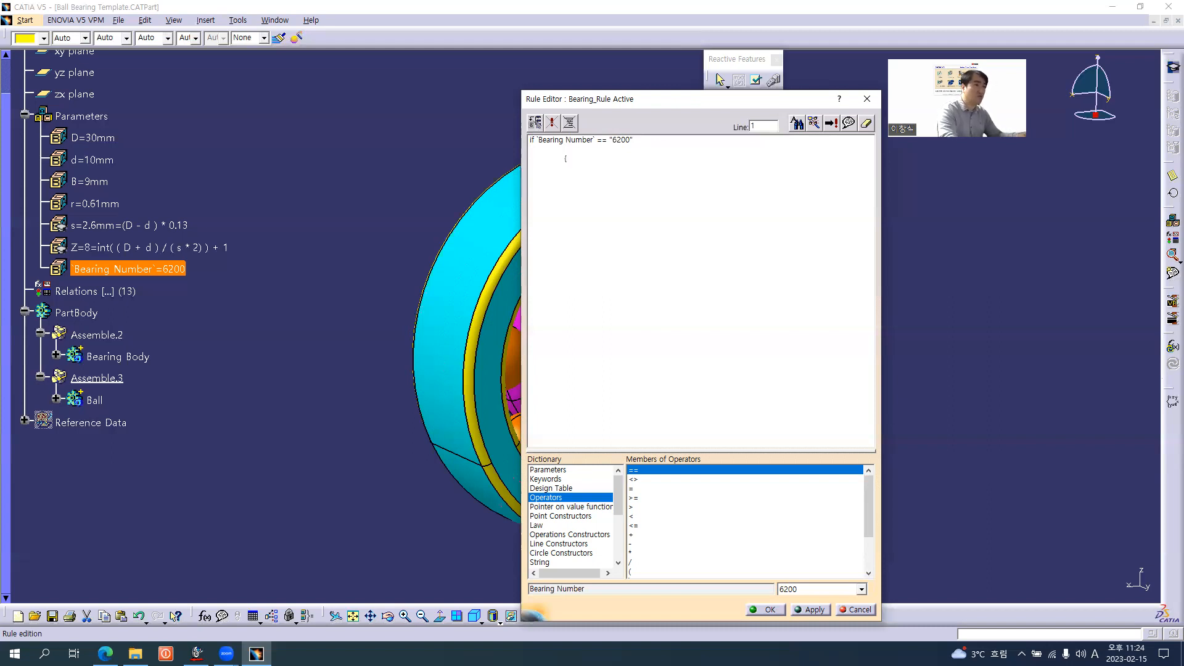
key(Return)
key(Tab)
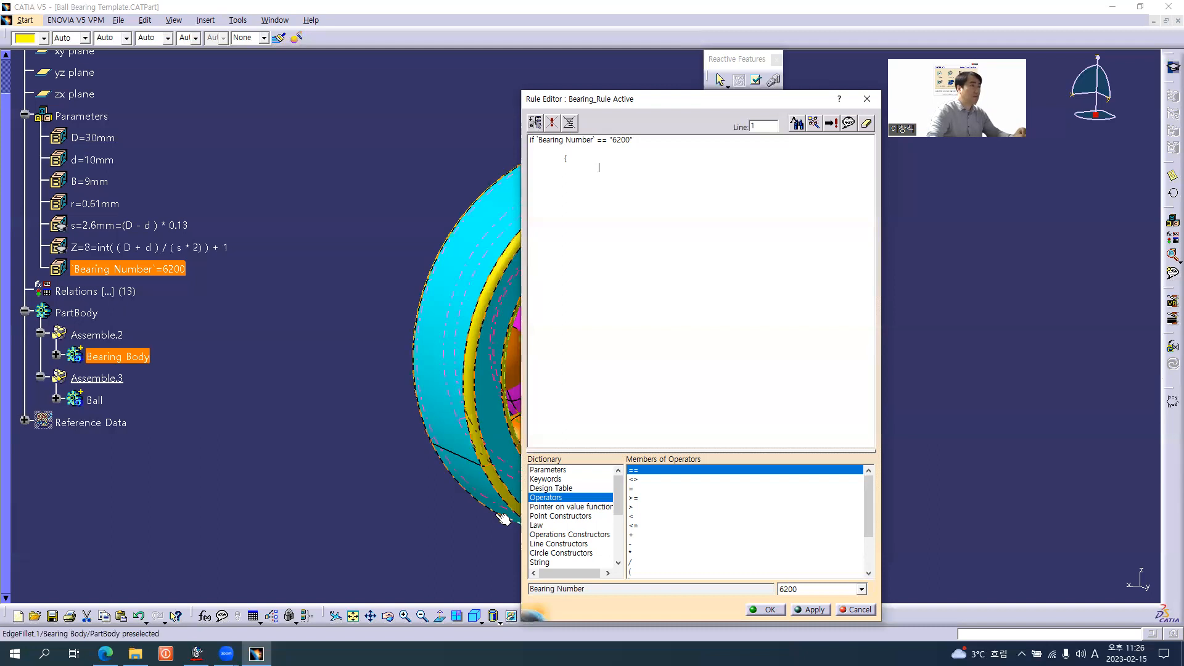
Assign D = 30mm in the 6200 block, consulting the bearing table on the browser page for the value
click(106, 138)
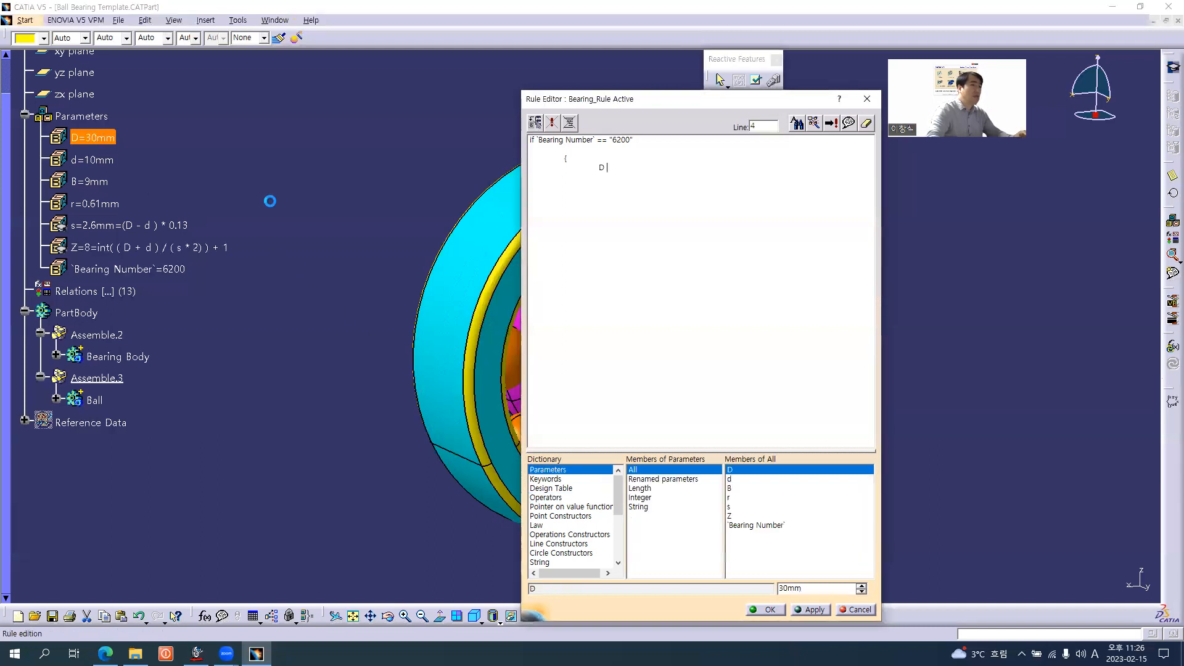
text(=)
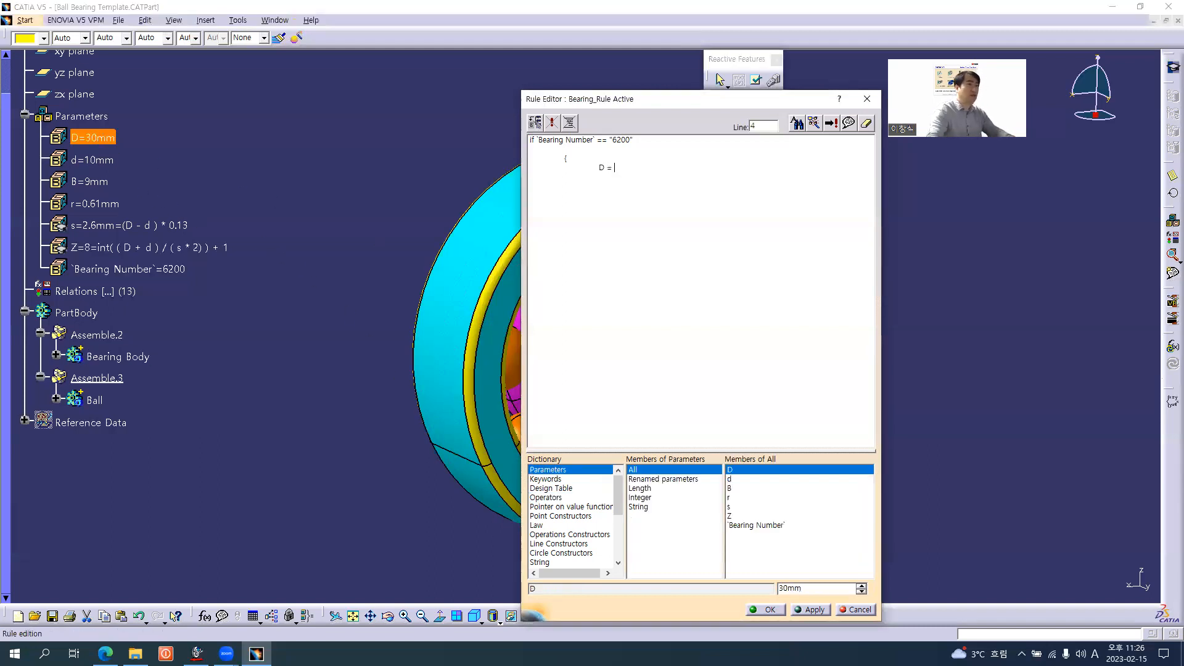
key(alt+Tab)
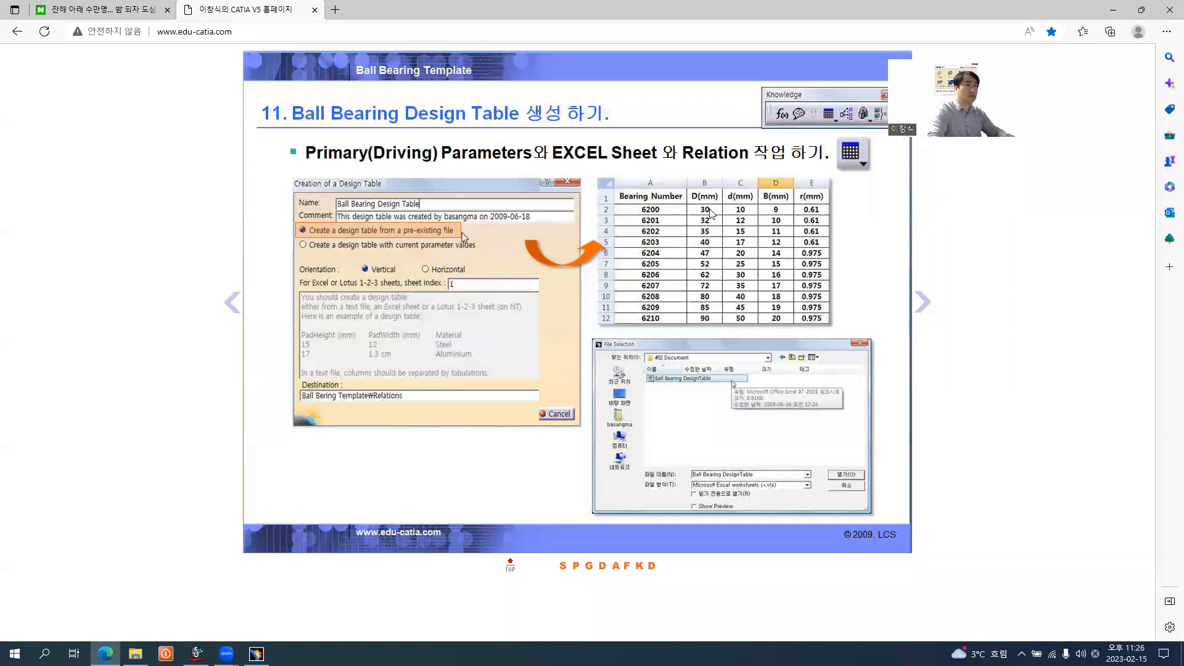
key(alt+Tab)
text(30mm)
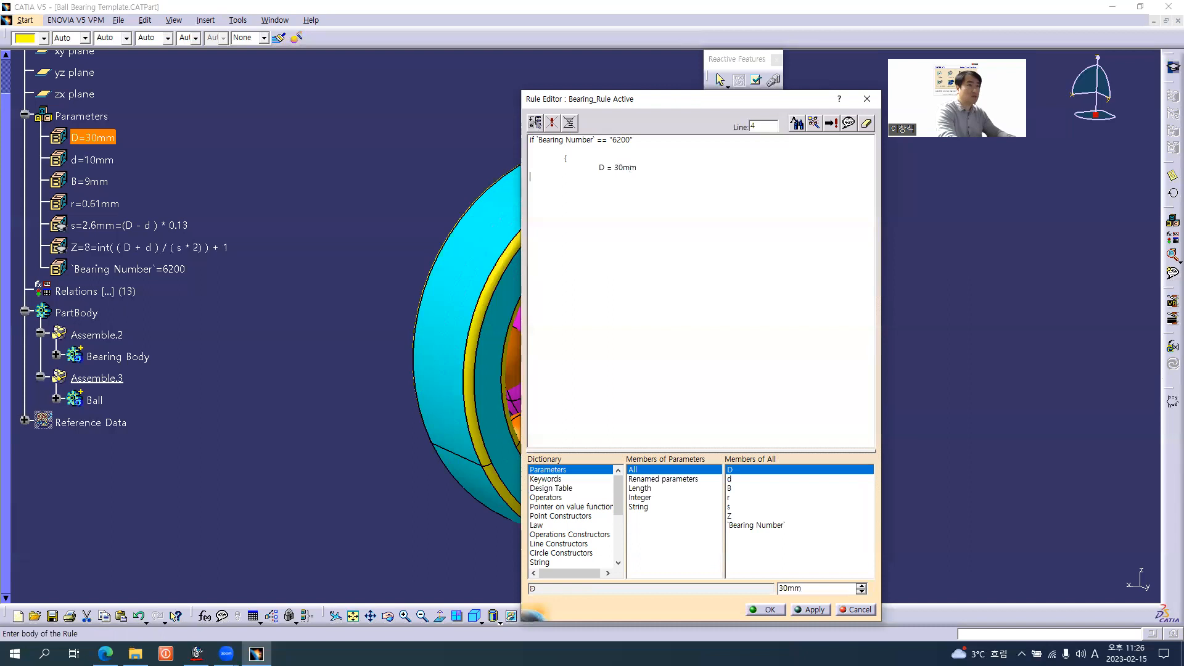
Check the bearing table in the browser for the bore value and add d = 10mm to the 6200 block
key(alt+Tab)
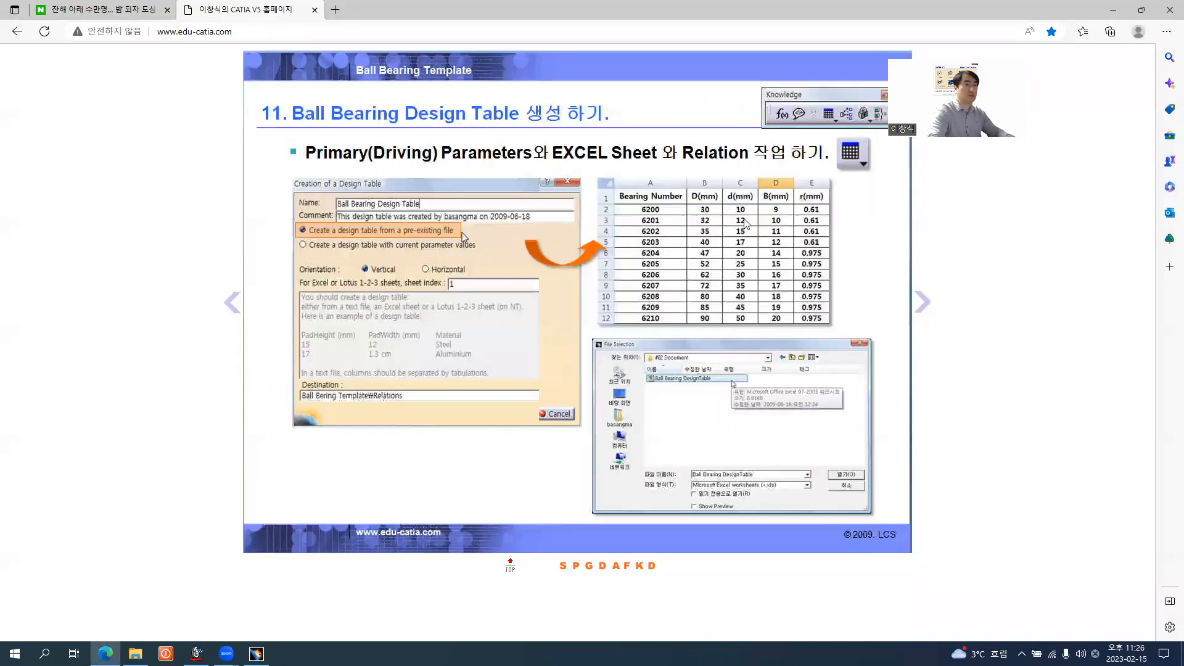
key(alt+Tab)
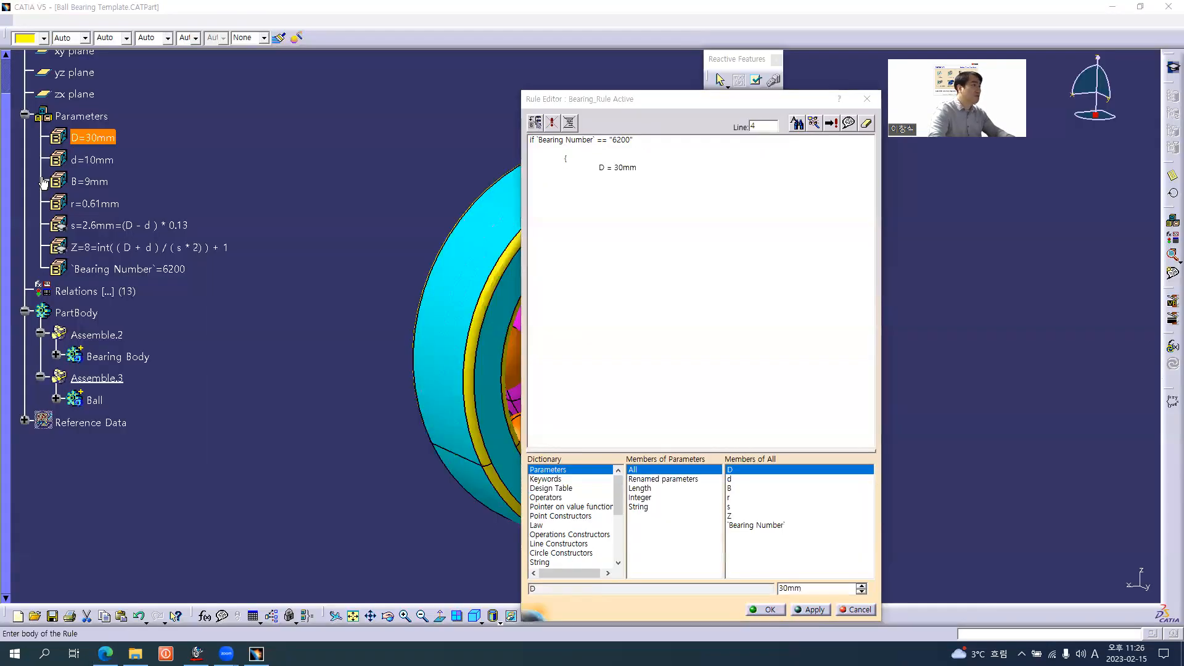
key(Return)
text(d = 10mm)
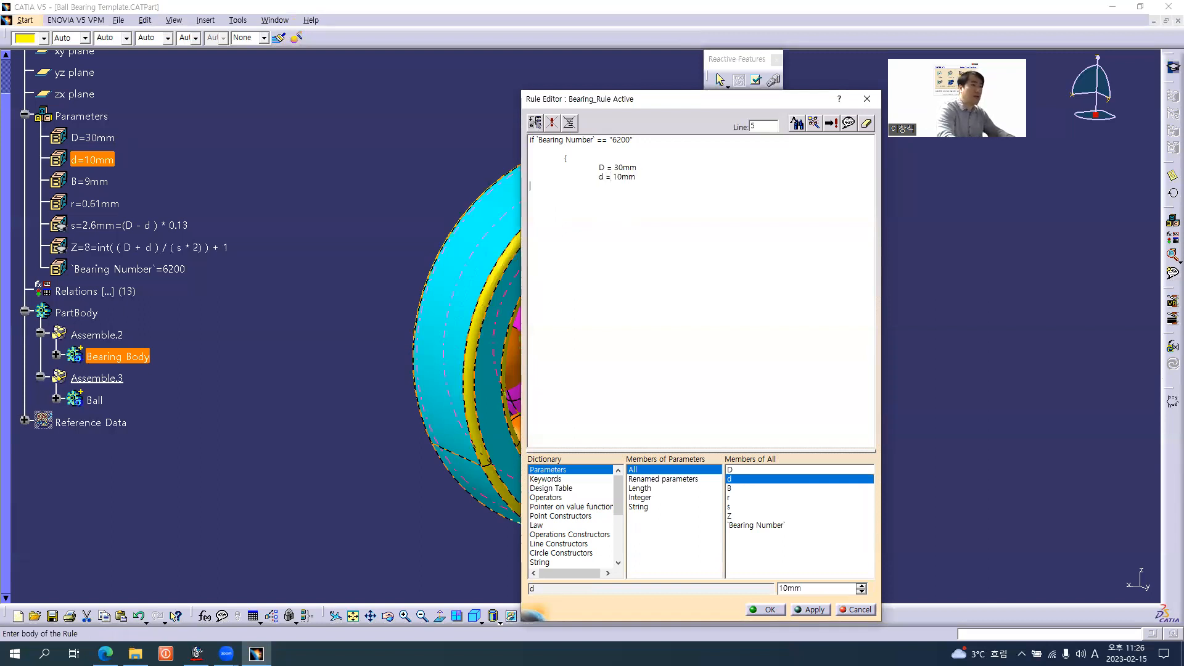
key(Return)
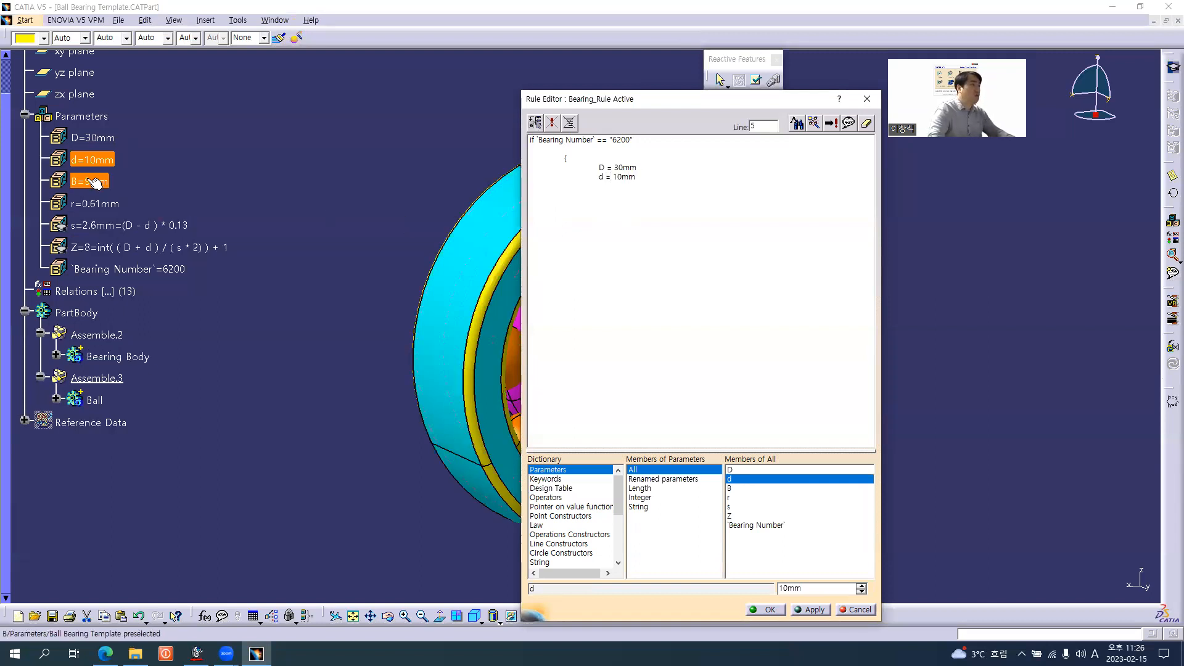
Add the width assignment B = 9mm to the 6200 block
text(B)
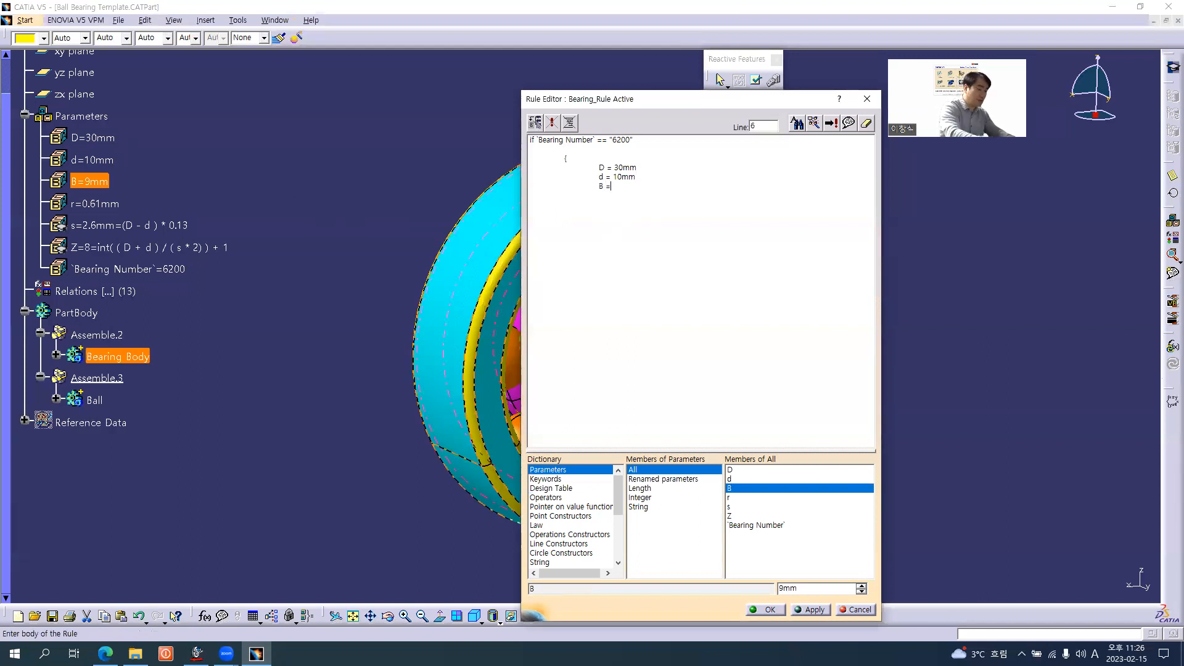
text( = 9mm)
key(Return)
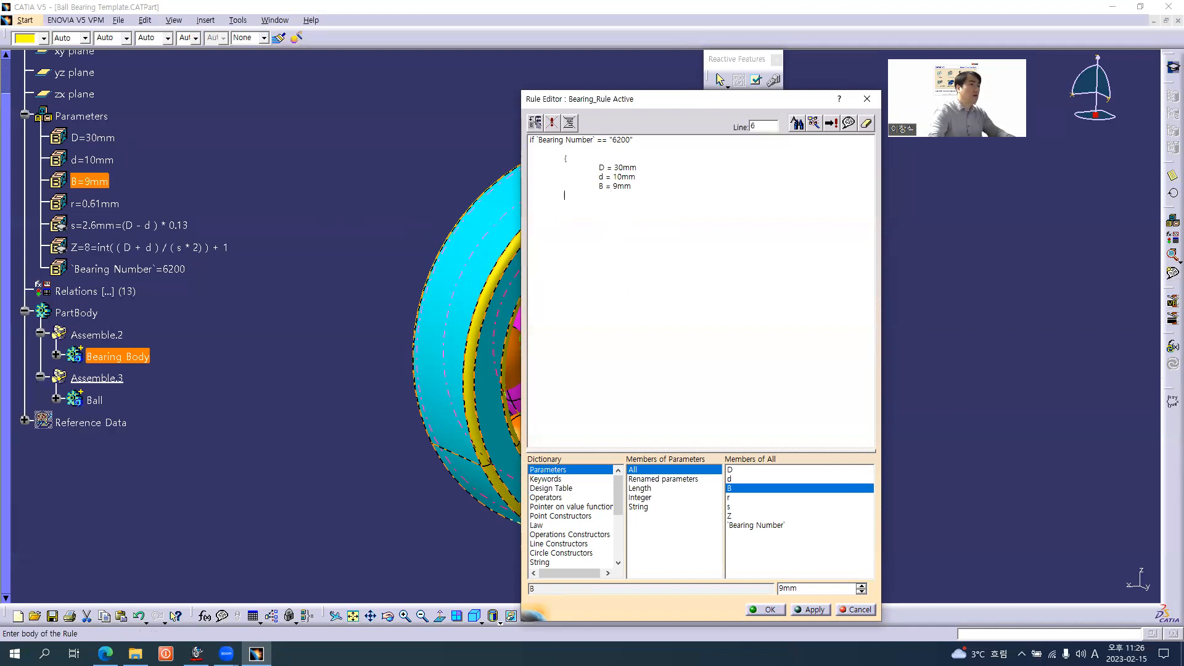
Add r = 0.61mm to the 6200 block, close it with a curly brace and apply the rule
text(r)
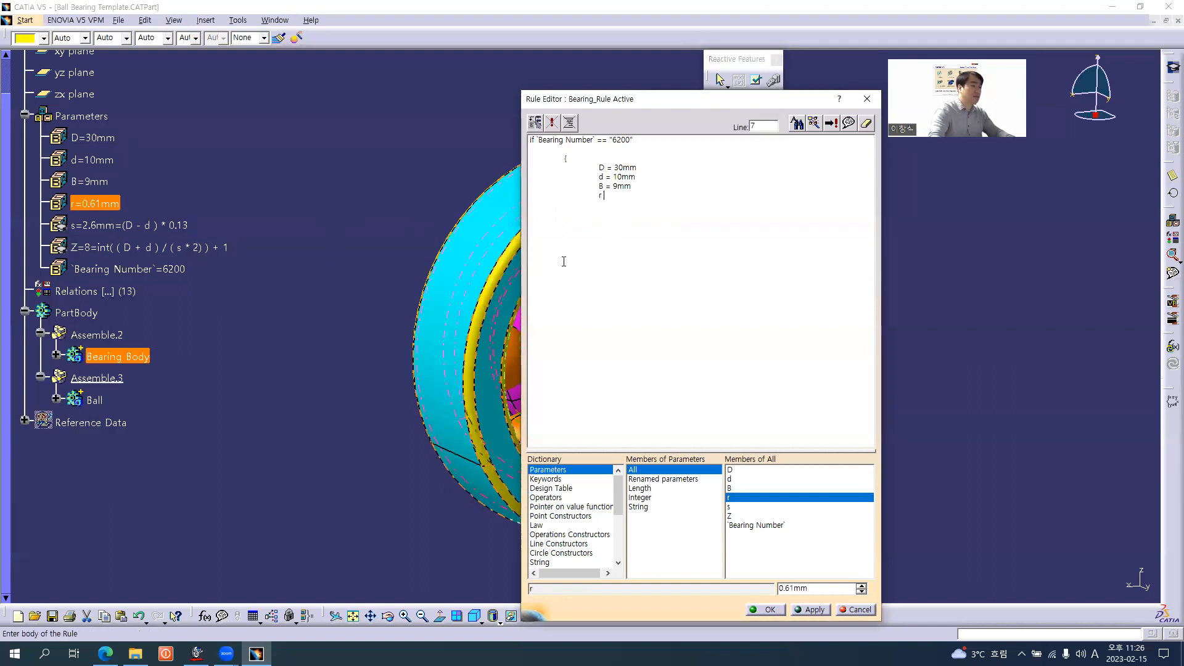
text( =)
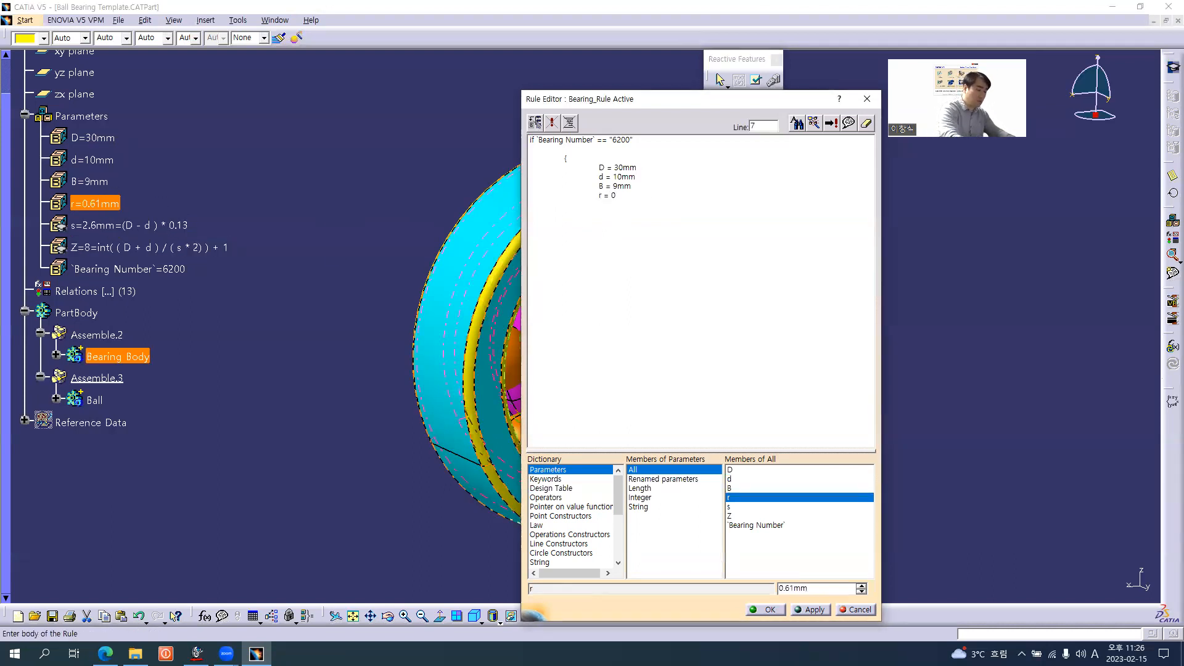
text( 0.61)
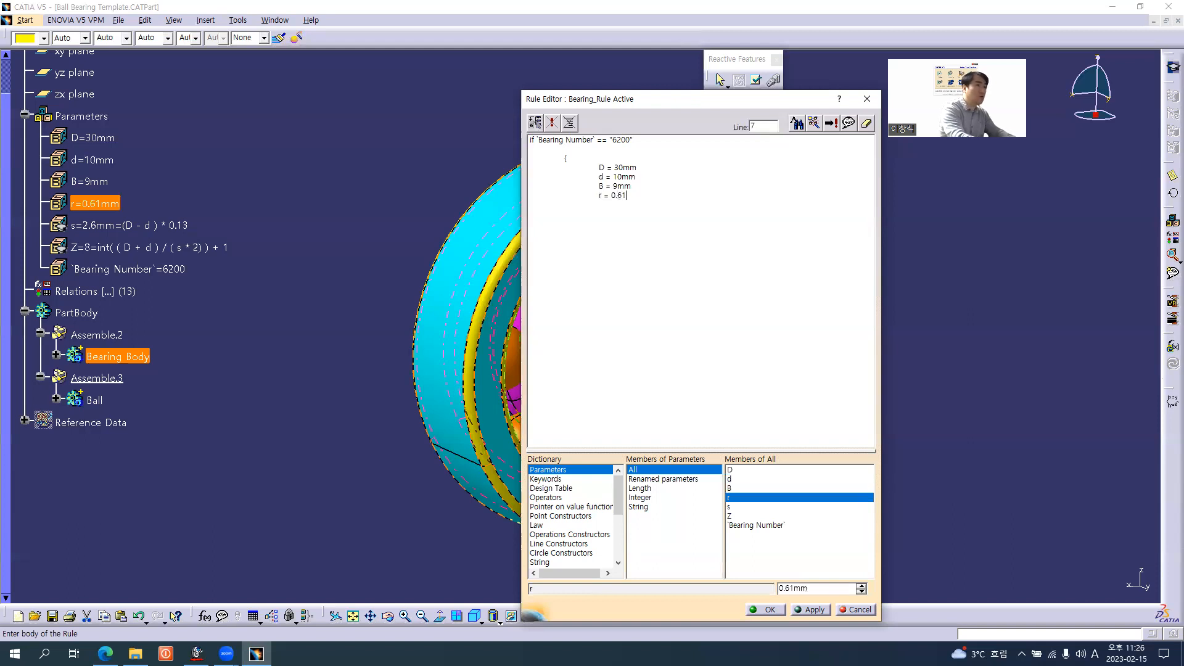
text(mm)
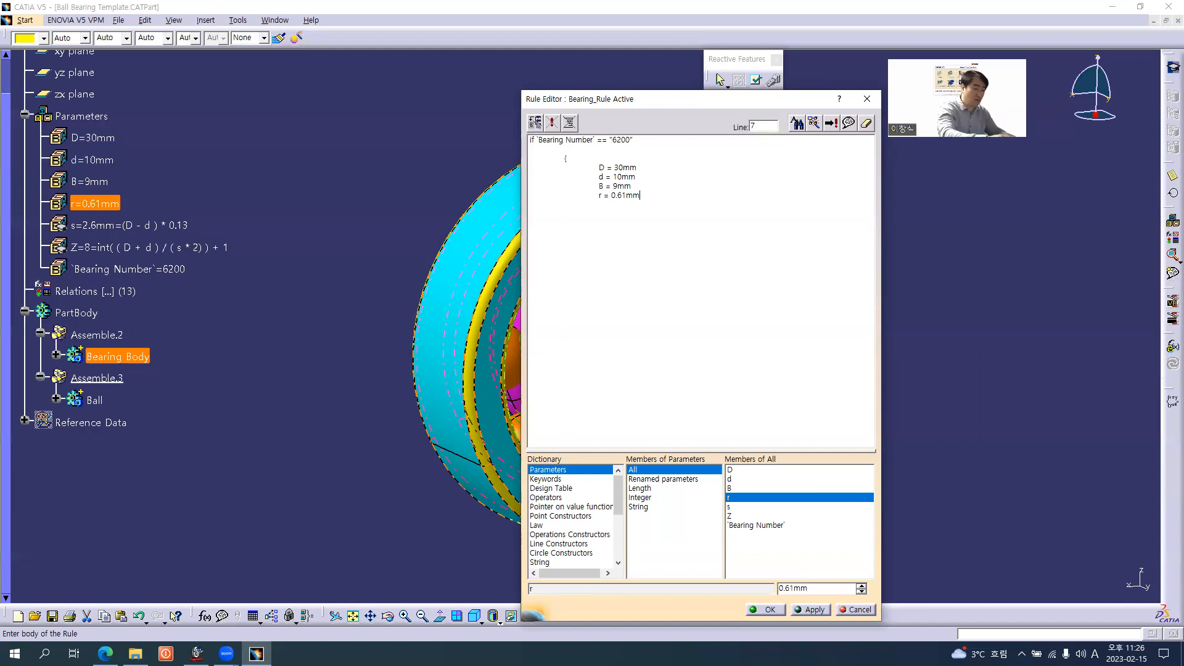
text(})
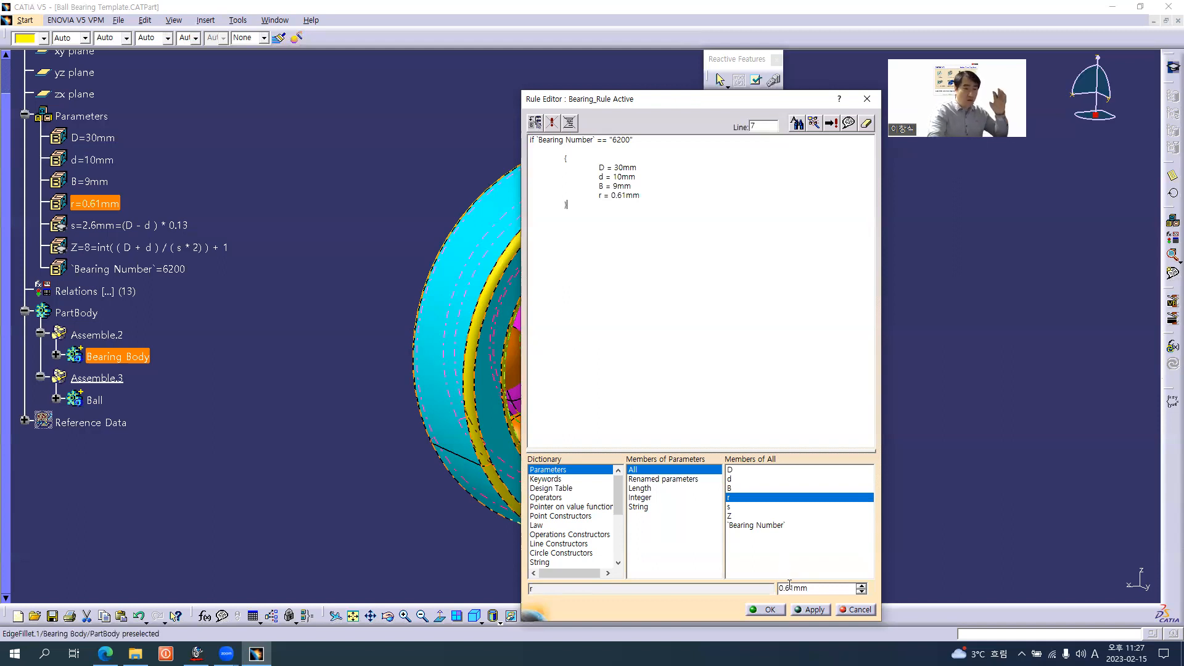
click(810, 609)
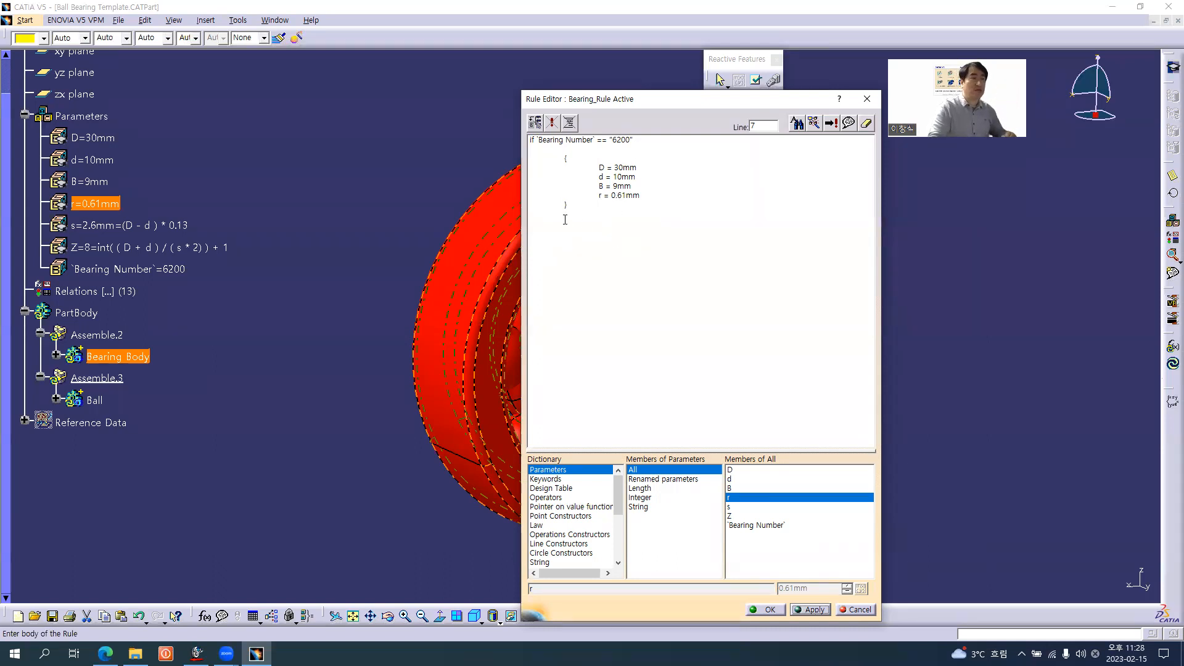
Duplicate the whole 6200 block below as an else if branch and change its bearing number to "6201"
drag(566, 204, 518, 132)
key(ctrl+c)
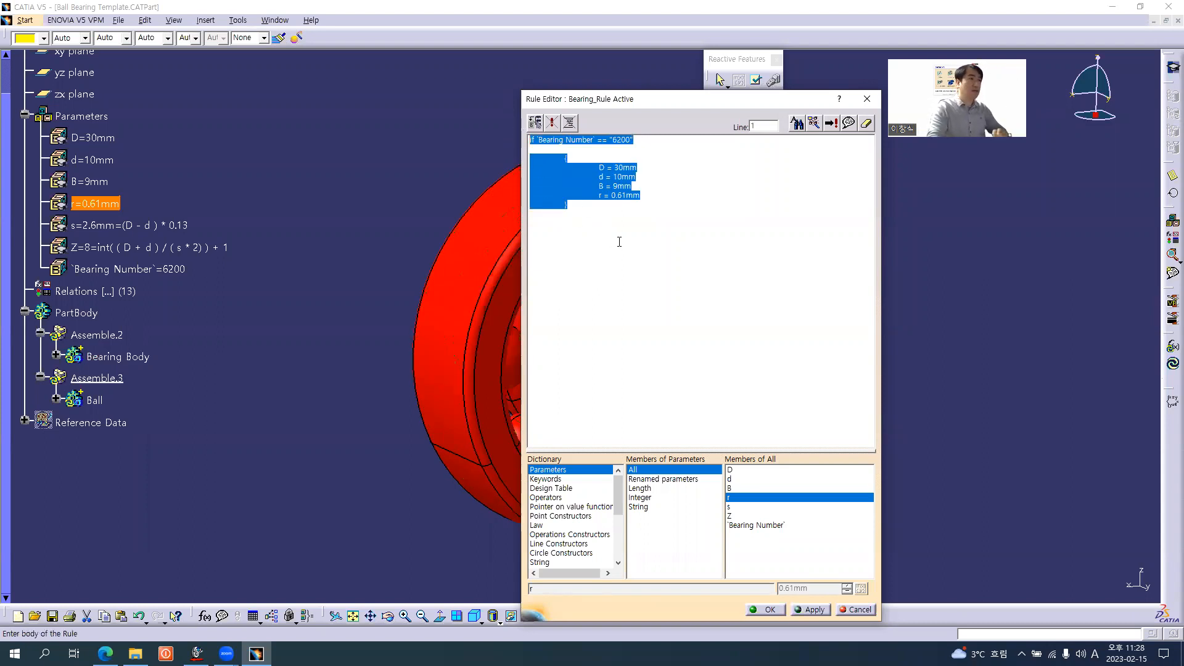
click(619, 242)
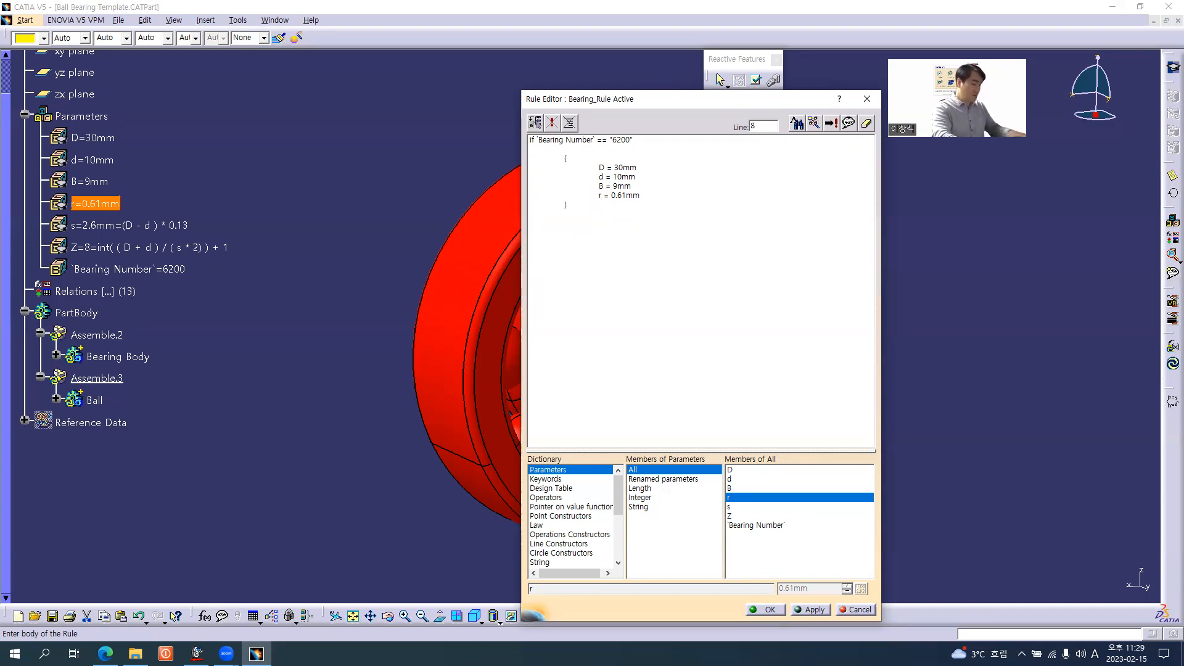
text(se)
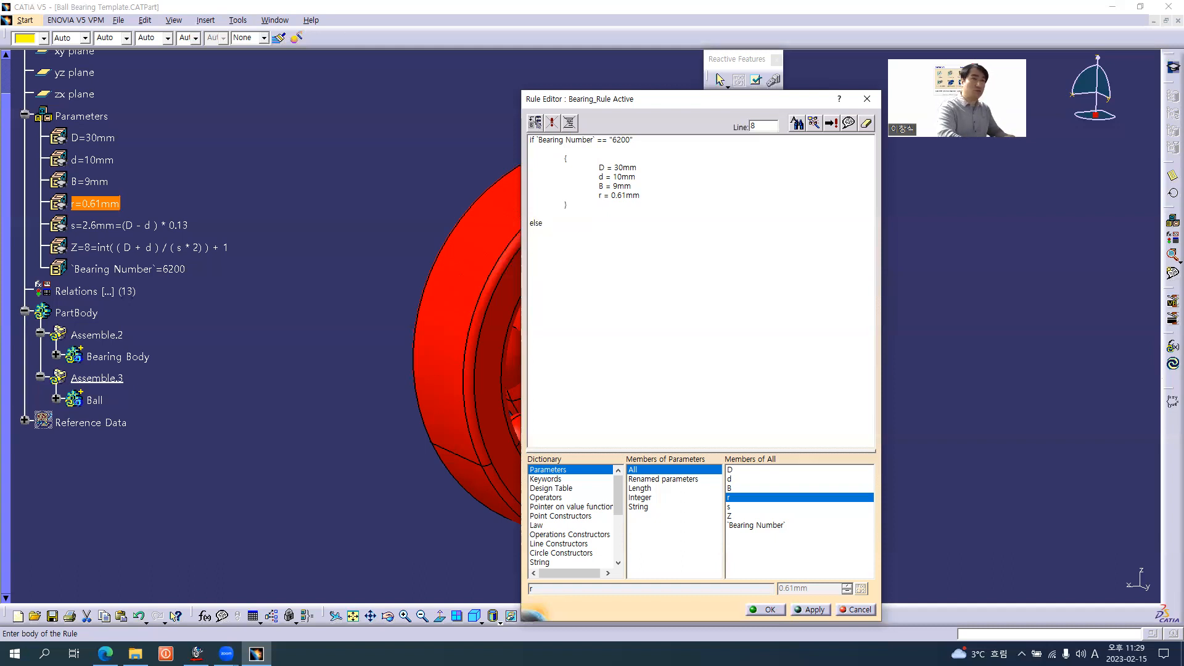
key(ctrl+v)
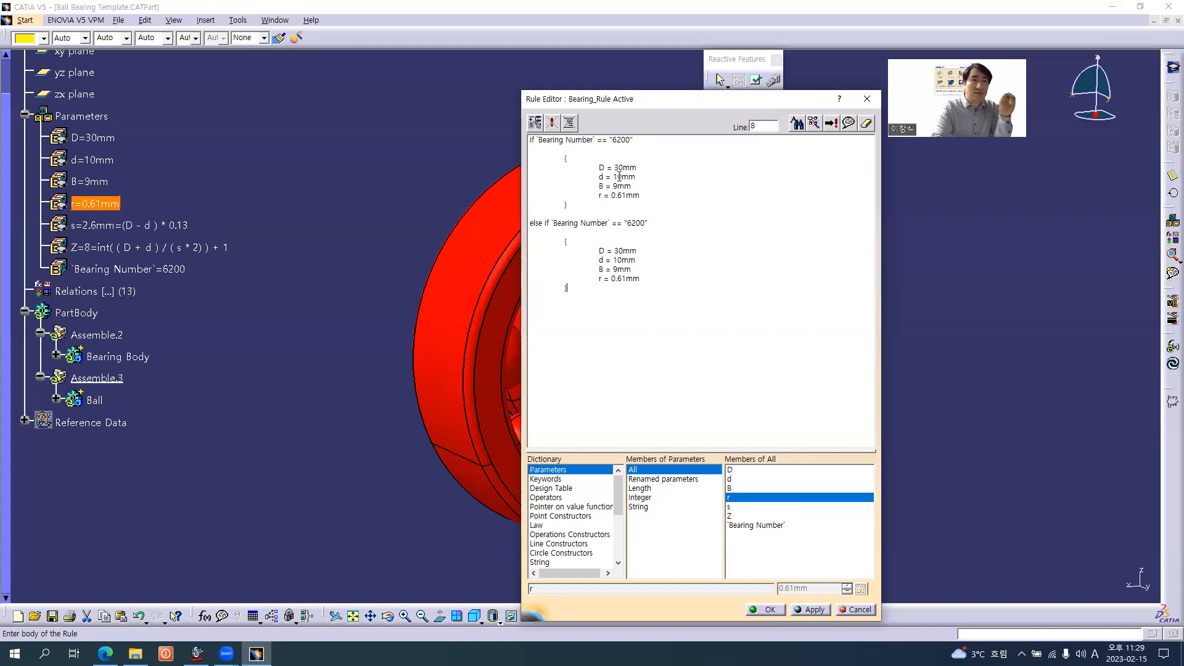
drag(640, 224, 642, 223)
text(1)
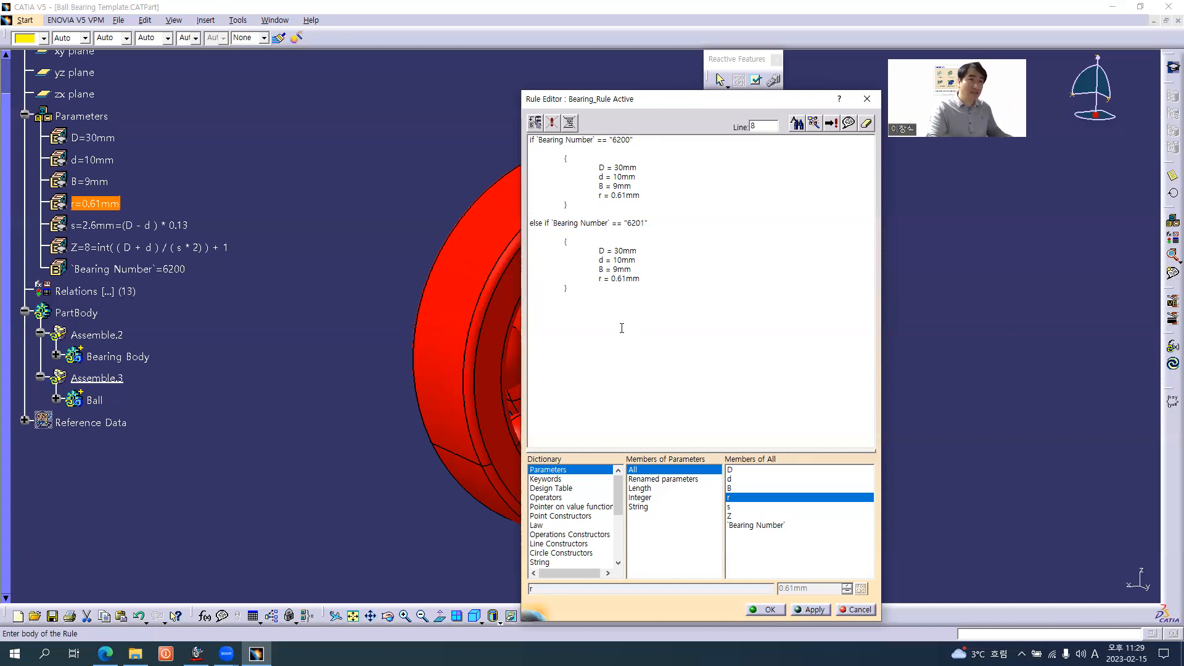
Look up the 6201 row in the browser's bearing table and set D = 32mm, d = 12mm and B = 10mm in the 6201 block
key(alt+Tab)
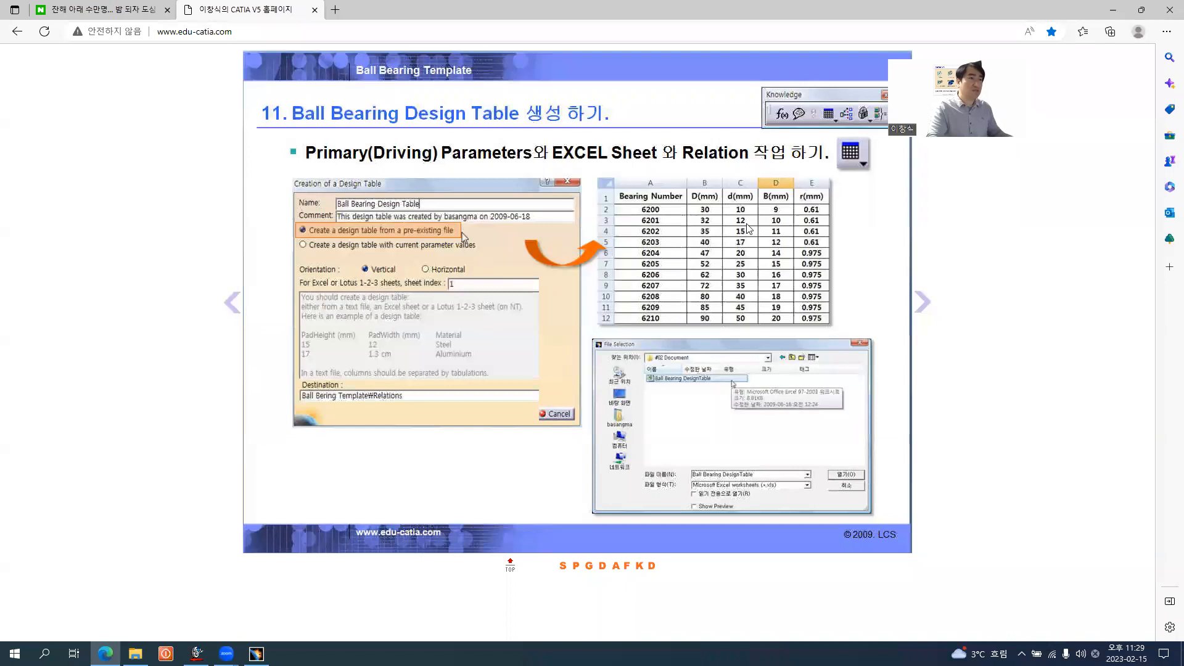
key(alt+Tab)
shift+click(620, 251)
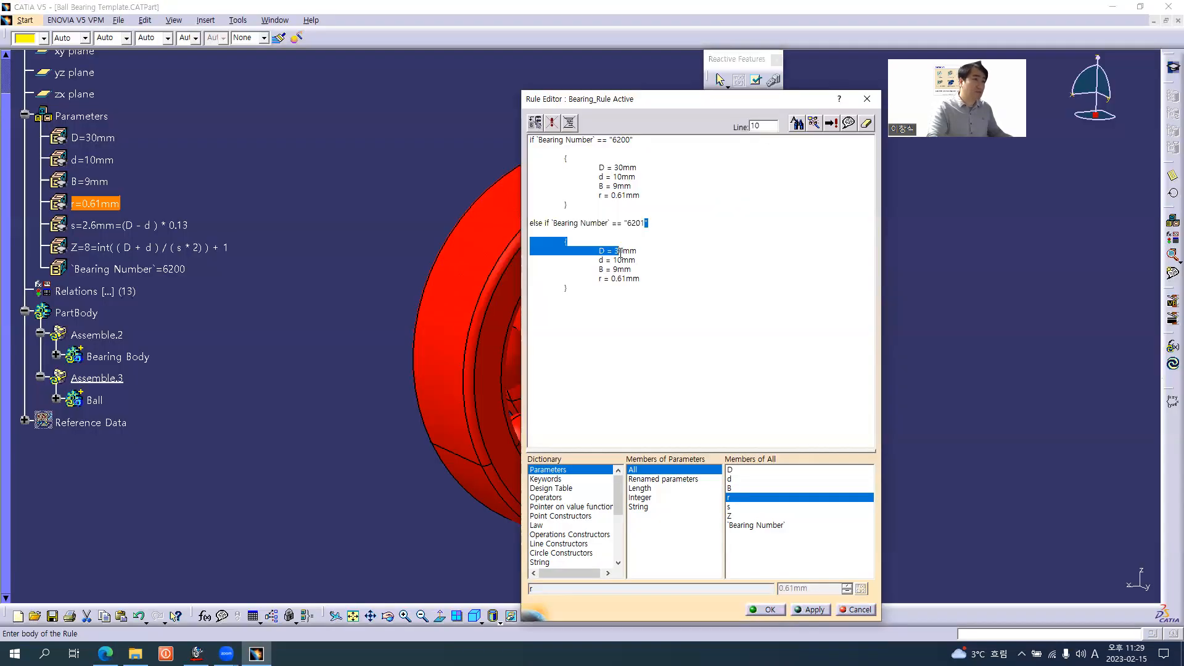
click(619, 251)
key(Delete)
text(2)
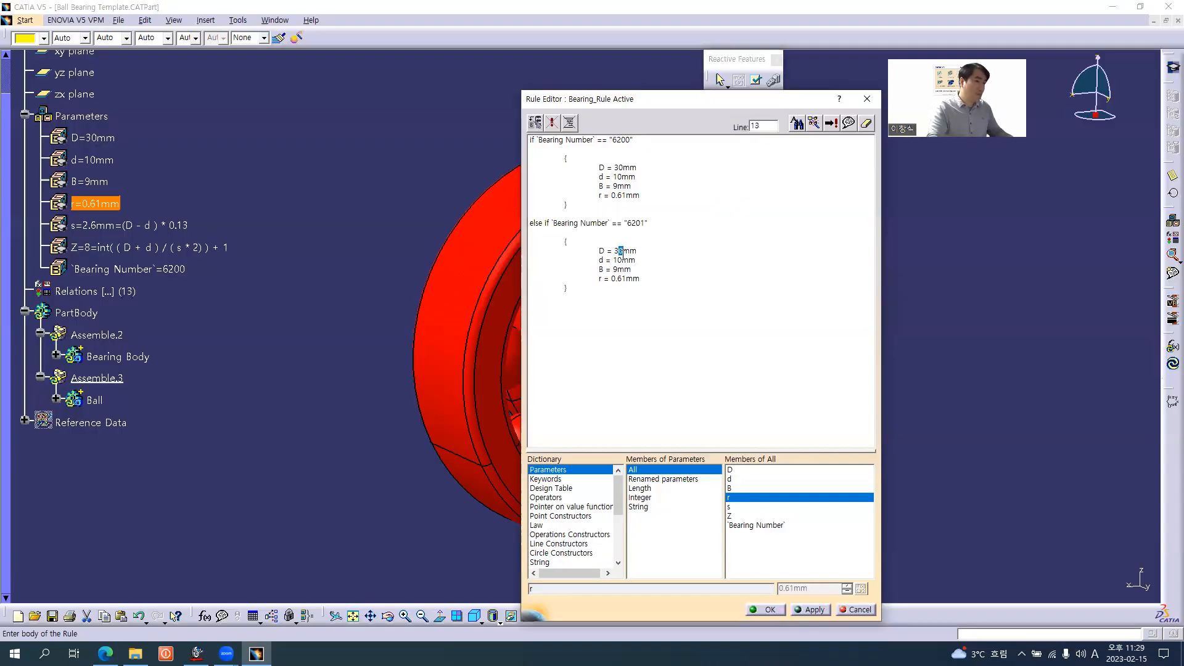
drag(613, 261, 617, 269)
text(12)
text(10)
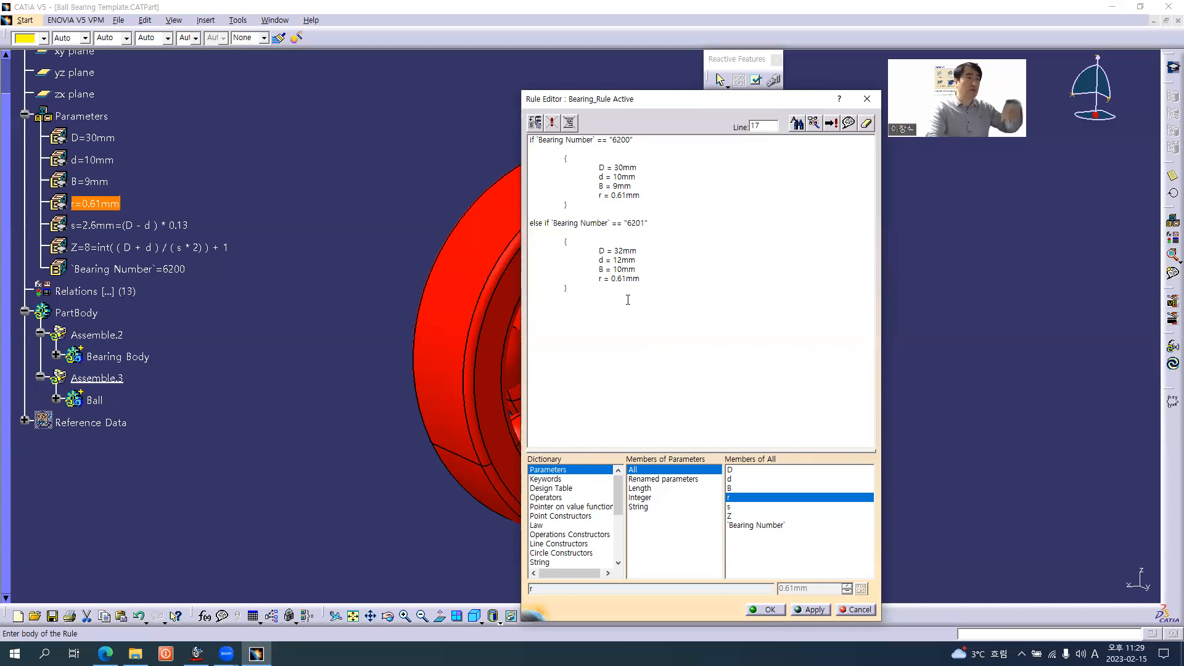
Duplicate the 6201 else if block below itself and change the copy's bearing number to "6202"
drag(573, 287, 516, 228)
key(ctrl+c)
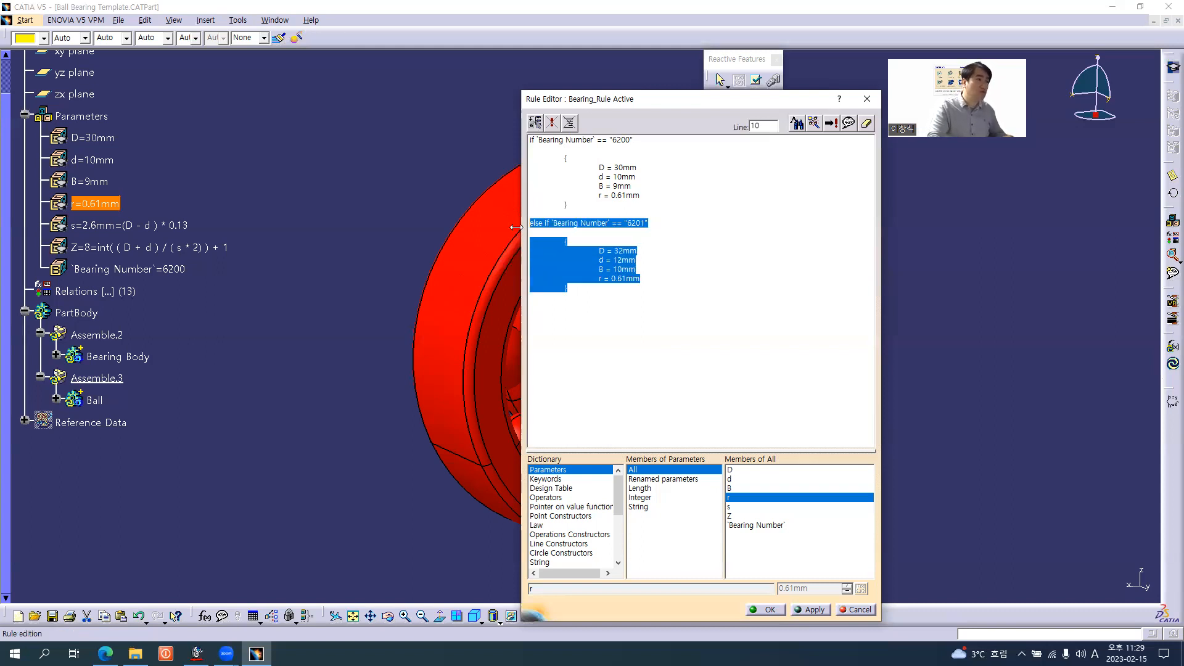
click(574, 287)
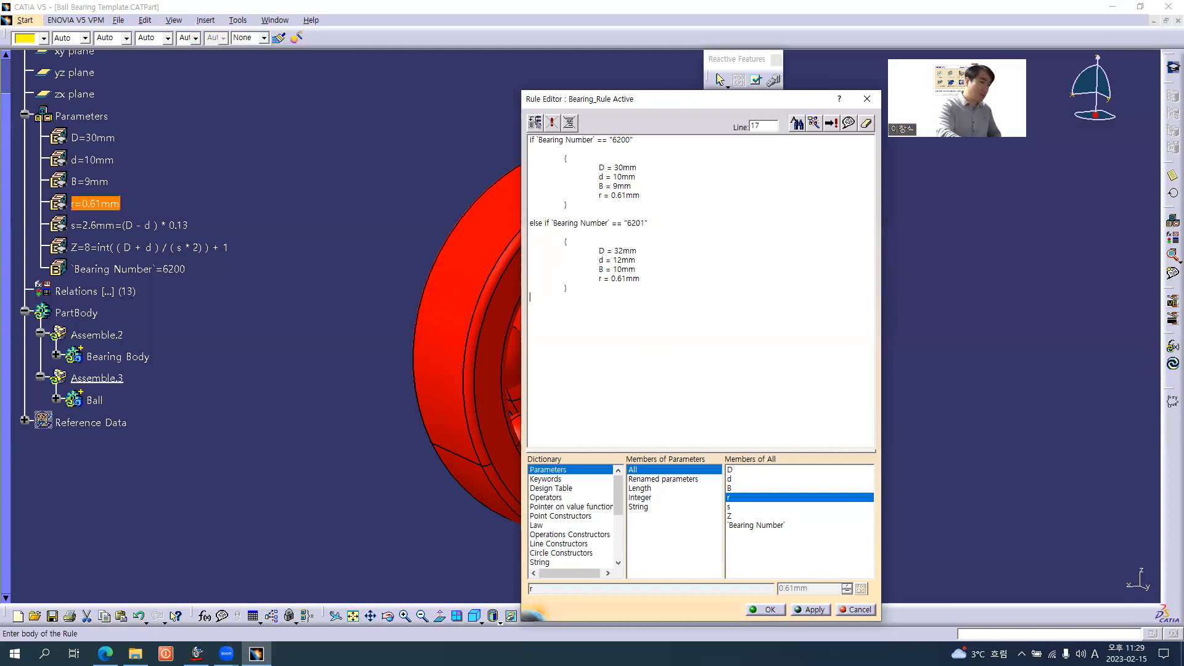
key(ctrl+v)
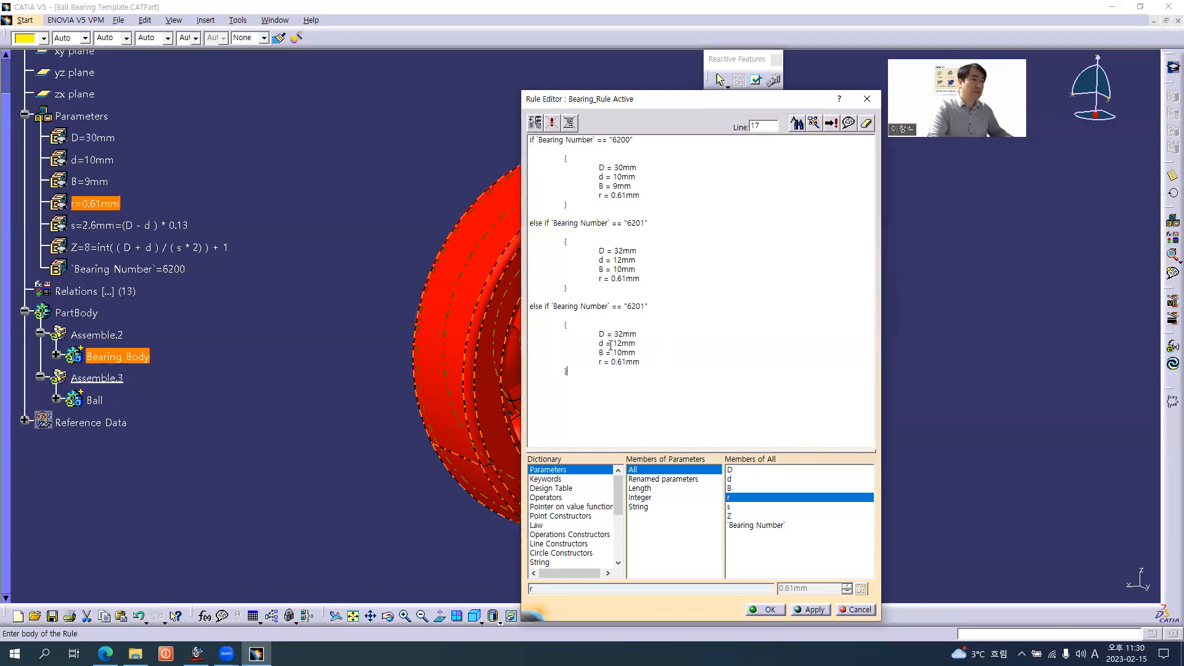
drag(639, 304, 644, 310)
text(2)
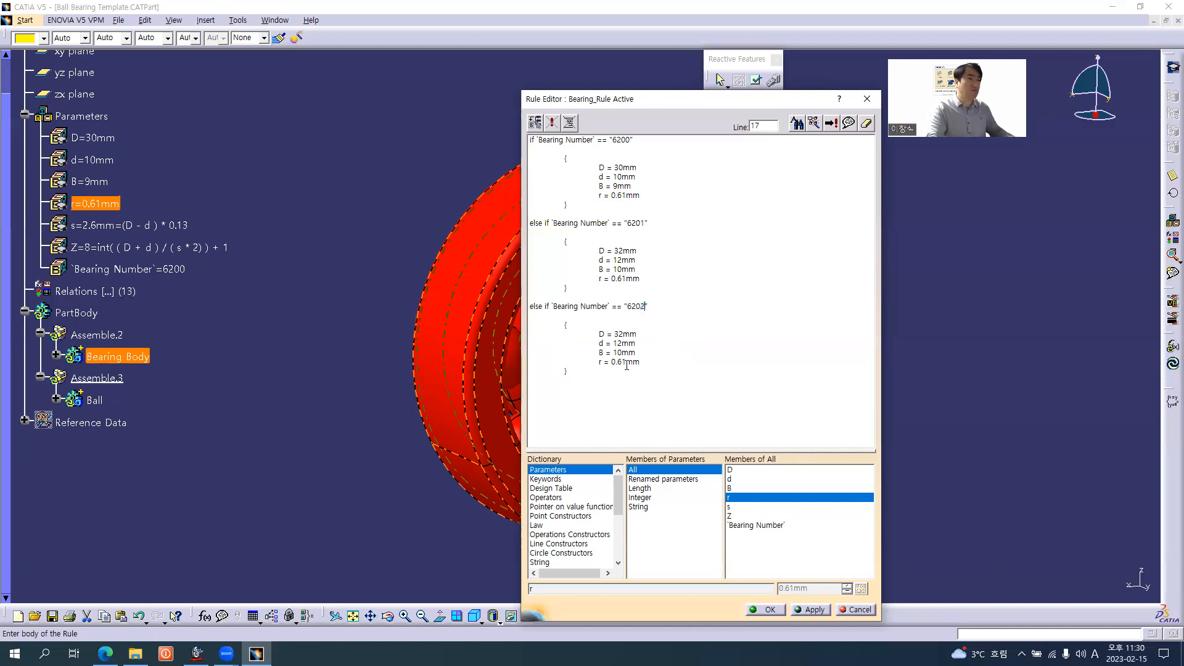
Check the 6202 row in the browser's bearing table and set D = 35mm, d = 15mm and B = 11mm in the 6202 block
key(alt+Tab)
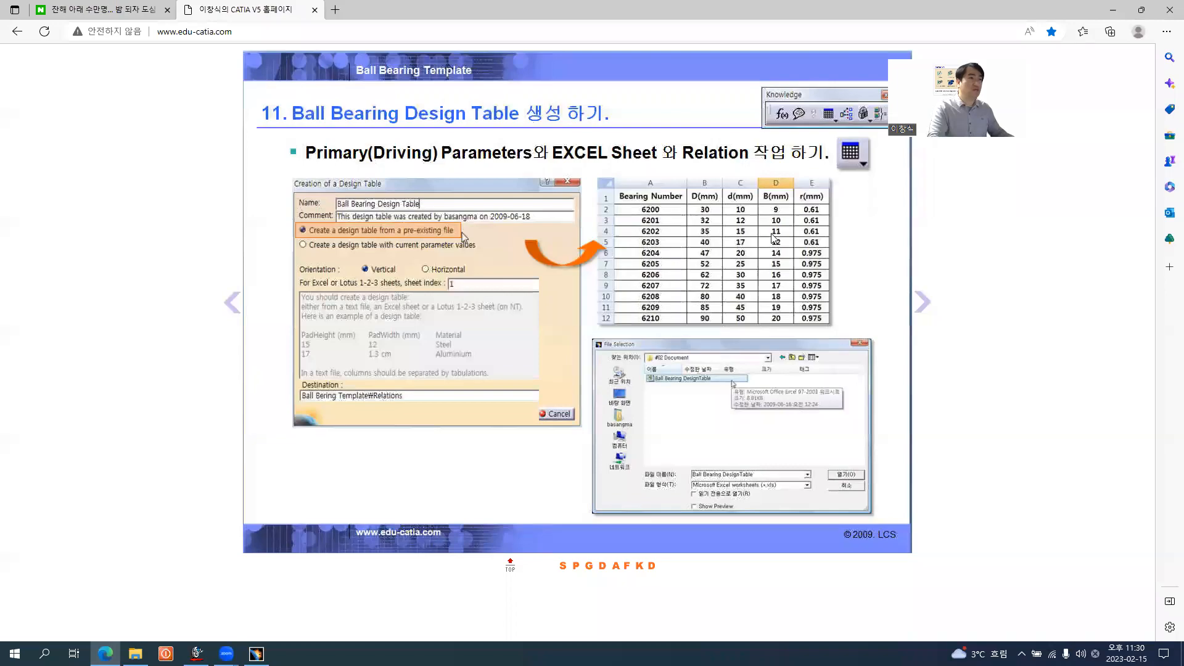
key(alt+Tab)
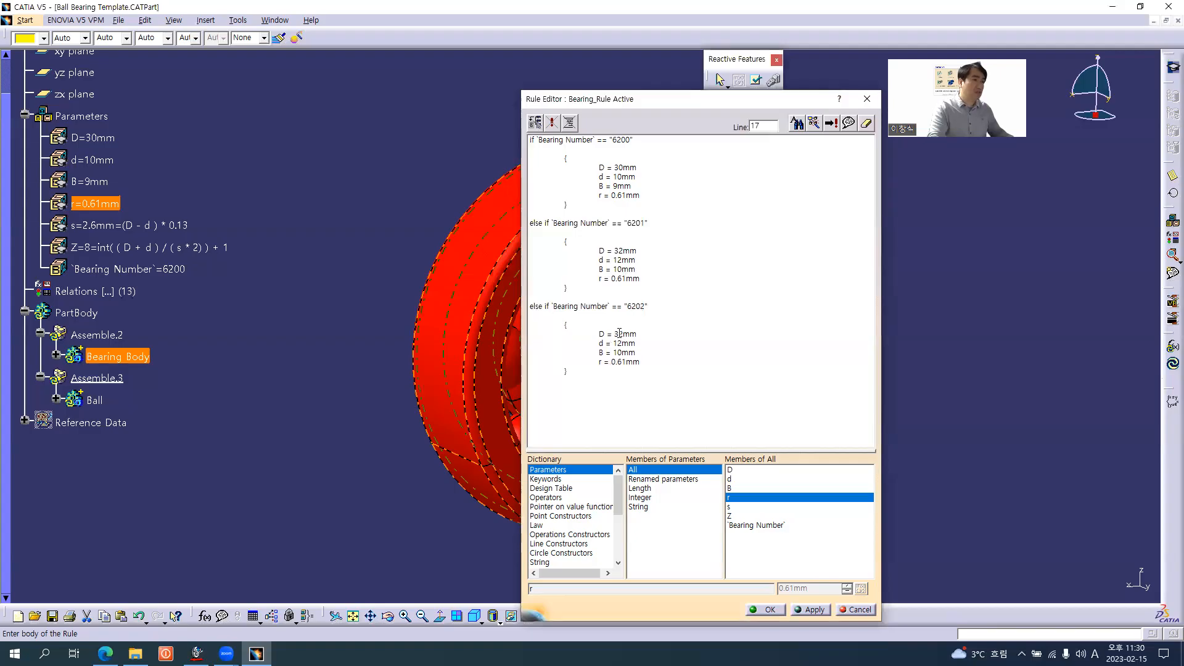
shift+click(619, 333)
drag(619, 334, 622, 354)
text(5)
text(5)
text(11)
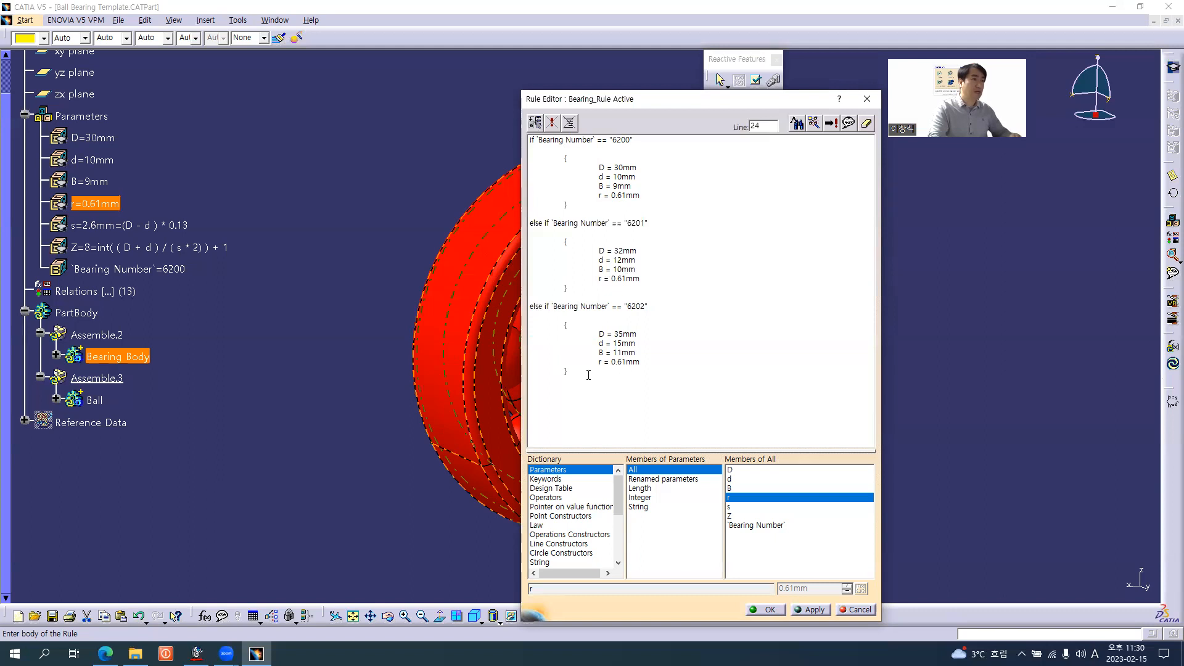
Paste another copy of the else if block below the 6202 block and change its bearing number to "6203"
click(586, 375)
key(ctrl+v)
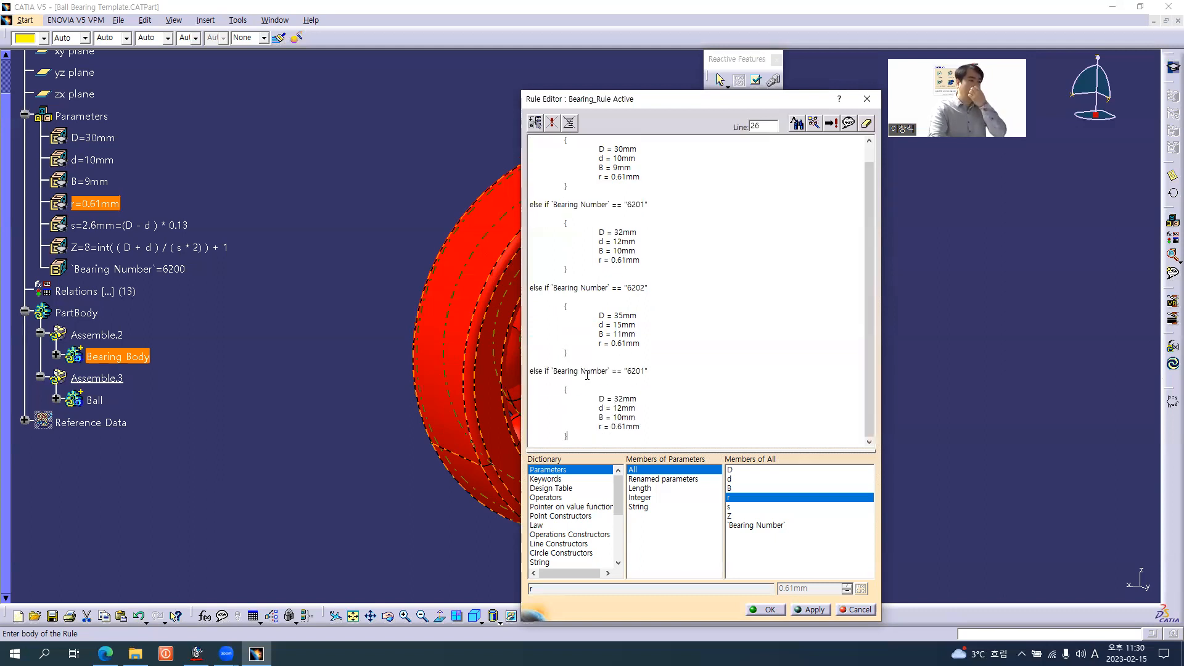
drag(639, 373, 643, 375)
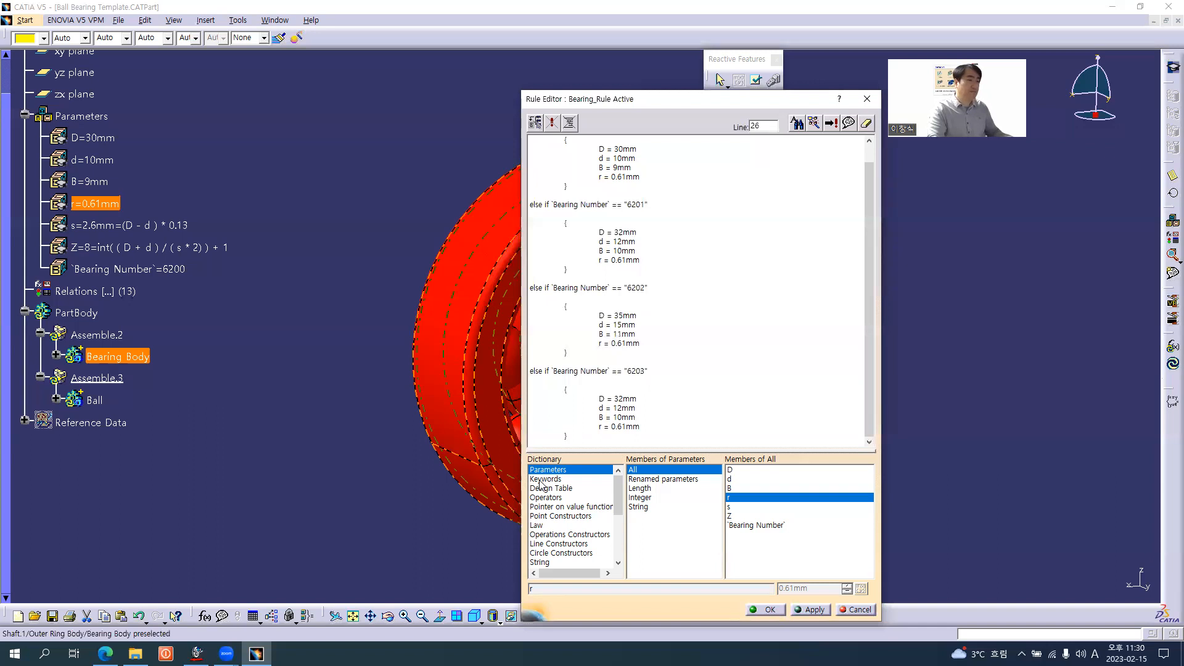
Check the 6203 row in the browser's bearing table and set D = 40mm, d = 17mm and B = 13mm in the 6203 block
key(alt+Tab)
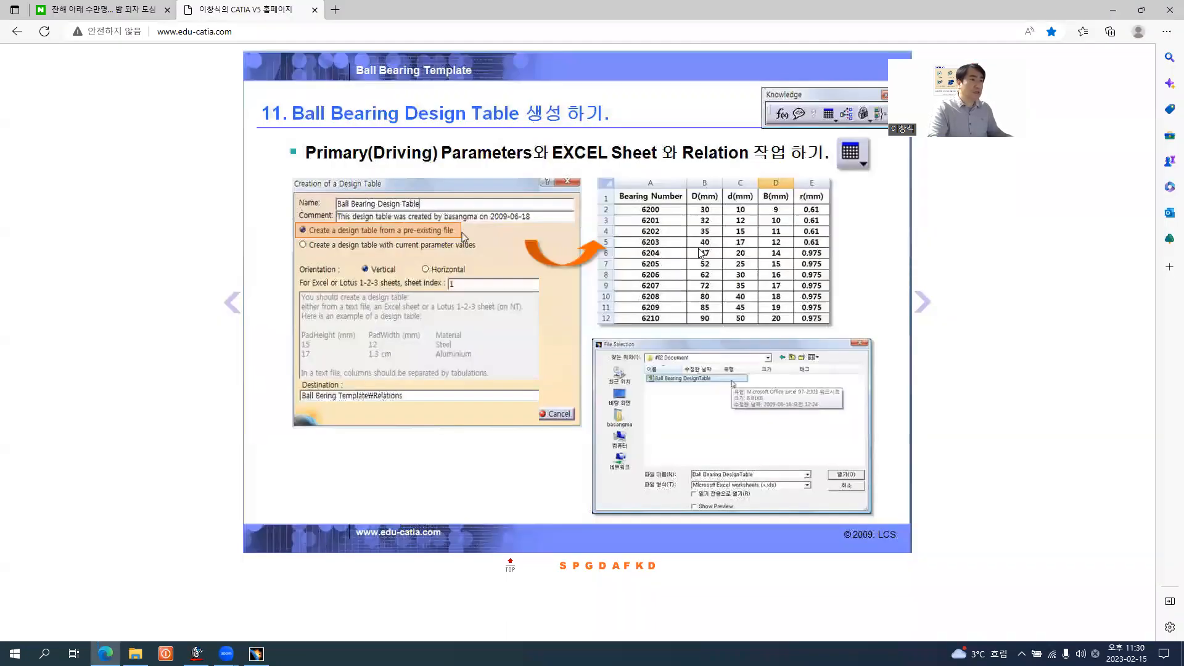
key(alt+Tab)
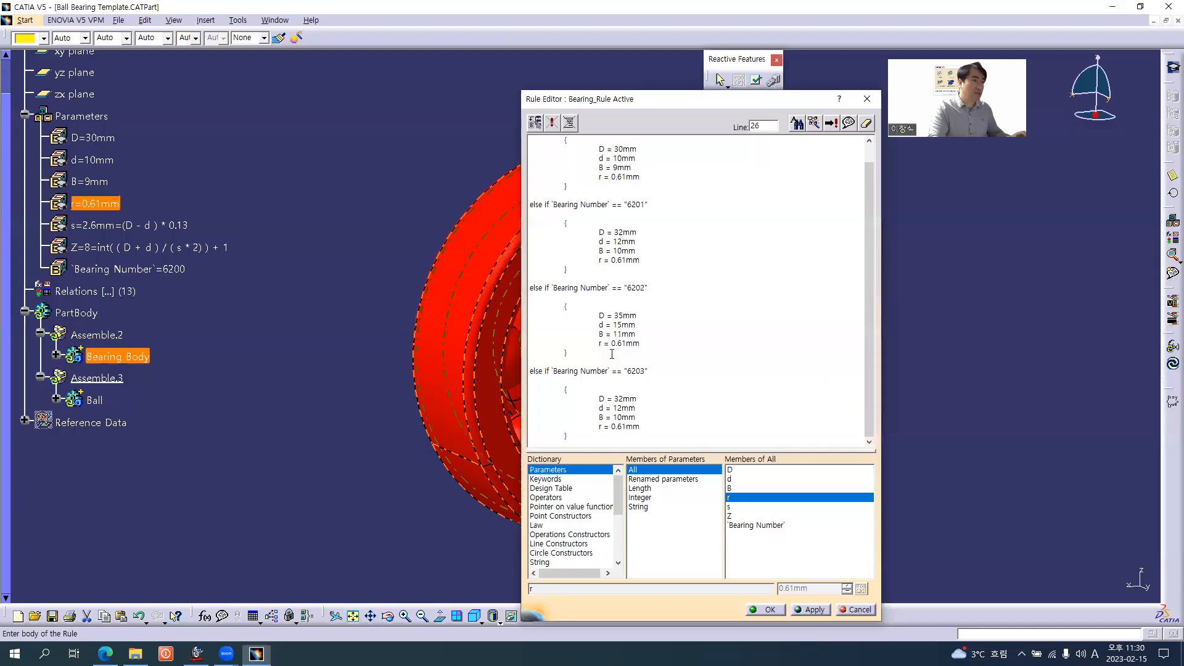
click(617, 398)
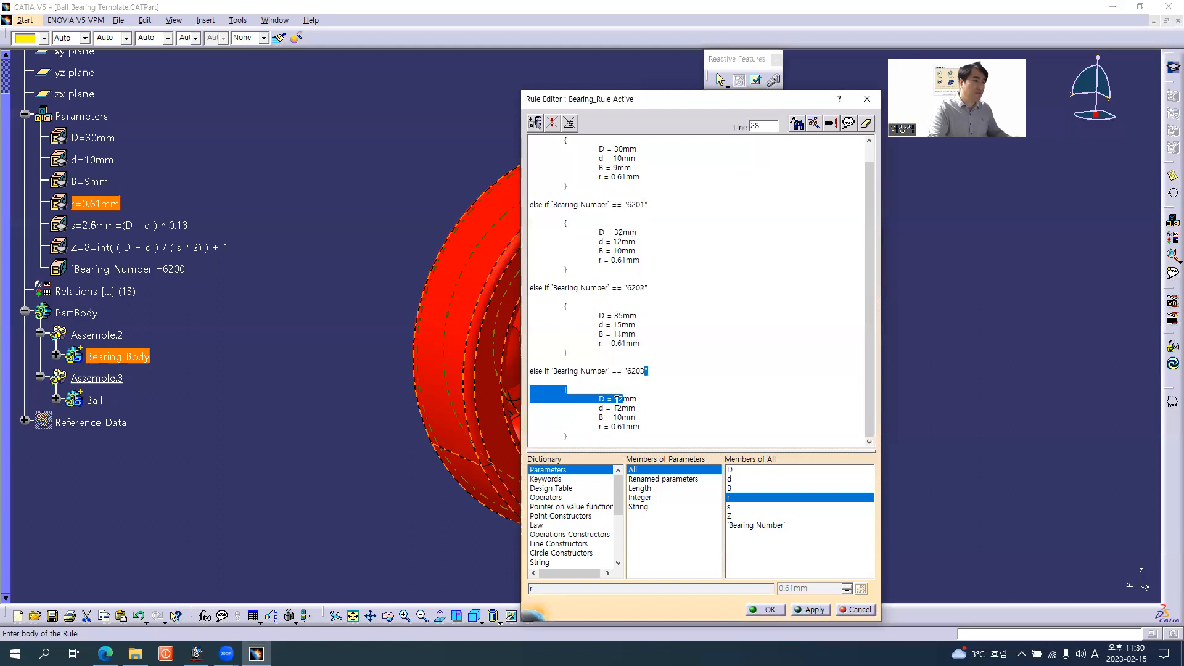
click(616, 400)
drag(616, 400, 622, 408)
text(40)
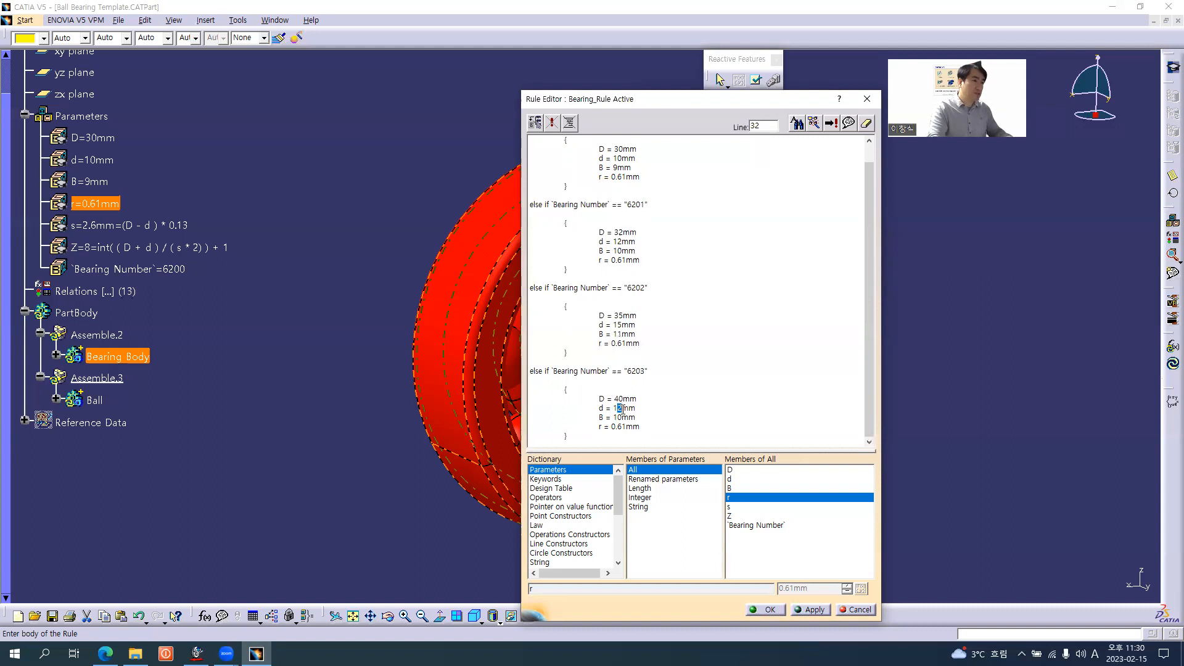
text(7)
drag(618, 417, 622, 418)
text(3)
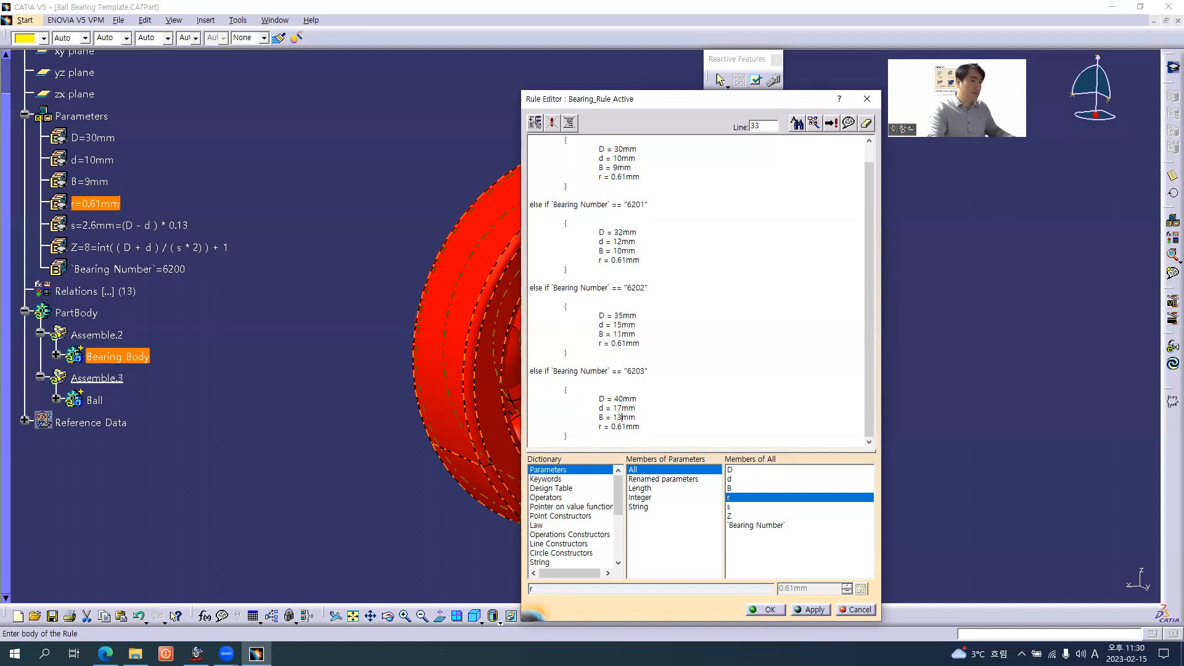
Recheck the 6203 width in the browser's bearing table and correct B to 12mm in the 6203 block
key(alt+Tab)
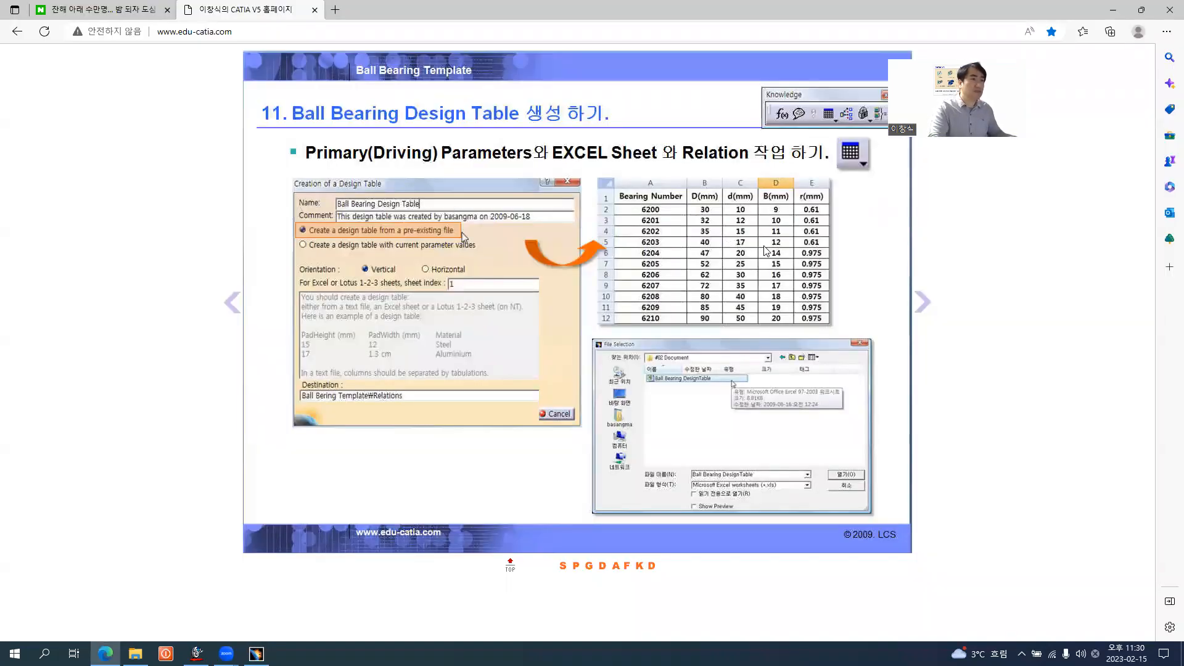
key(alt+Tab)
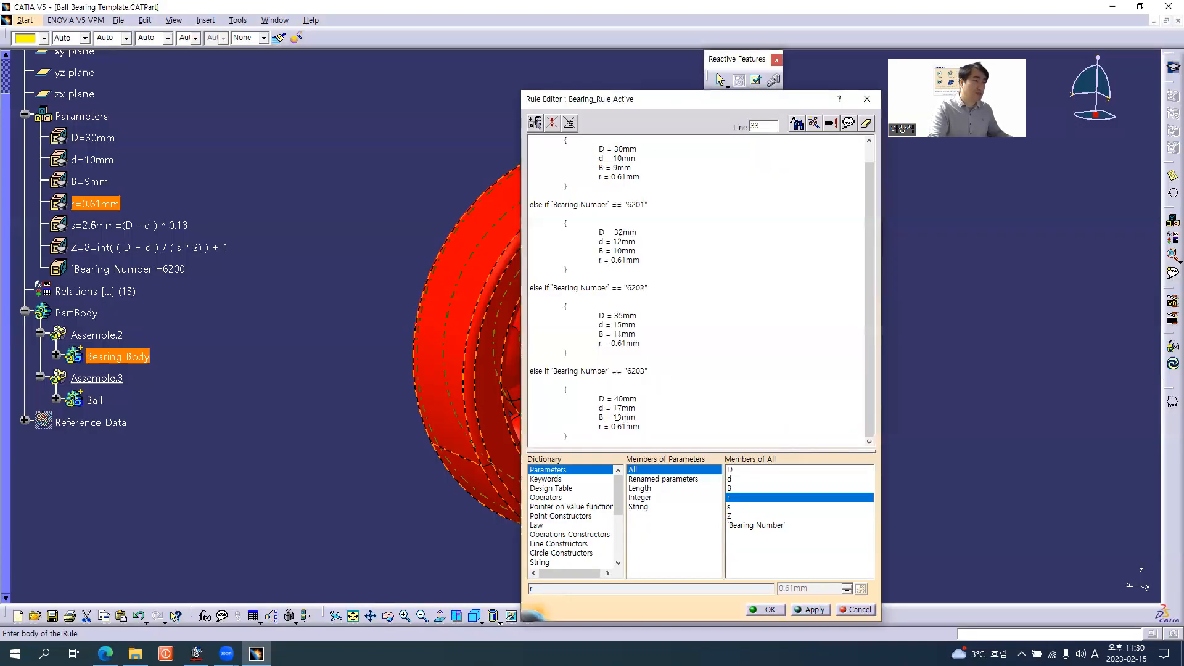
drag(622, 417, 618, 418)
text(2)
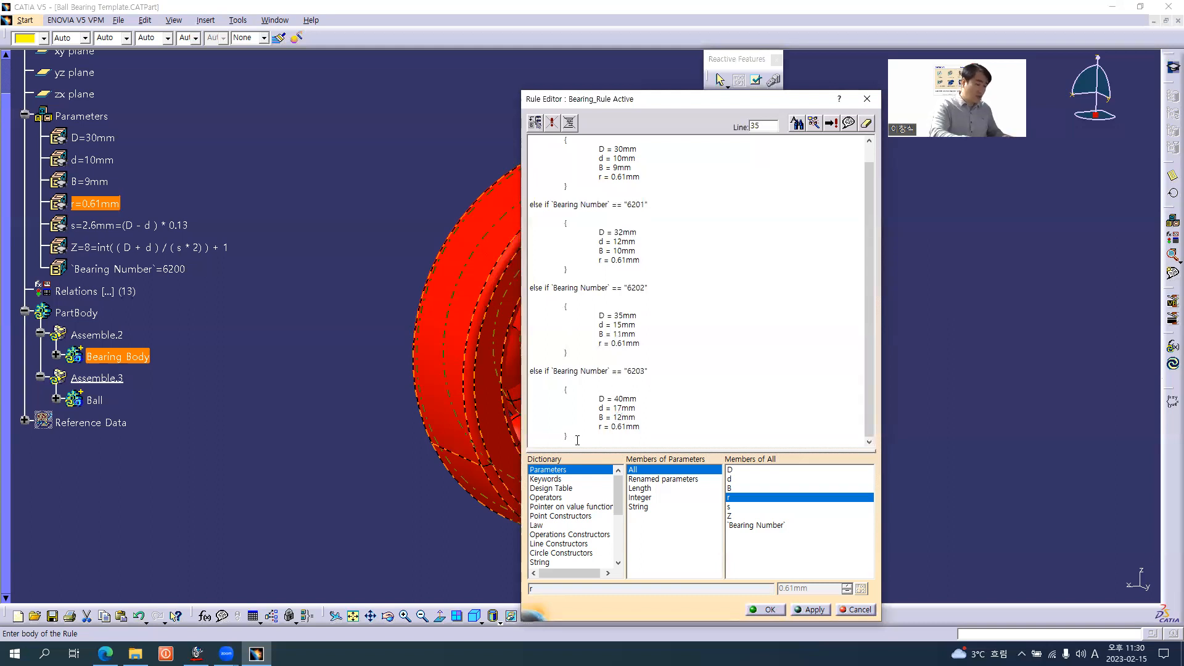
Paste another copy of the else if block below the 6203 block and change its bearing number to "6204"
key(Return)
key(ctrl+v)
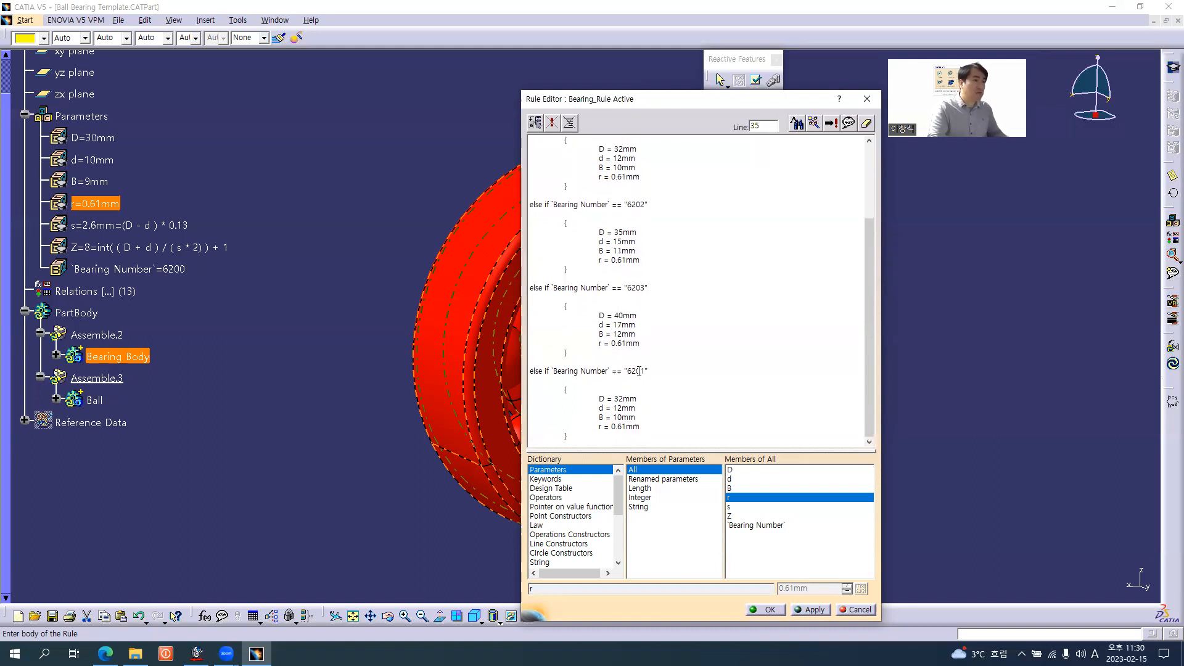
drag(640, 372, 645, 373)
text(4)
Check the 6204 row in the browser's bearing table and set D = 47mm, d = 20mm and B = 14mm in the 6204 block
key(alt+Tab)
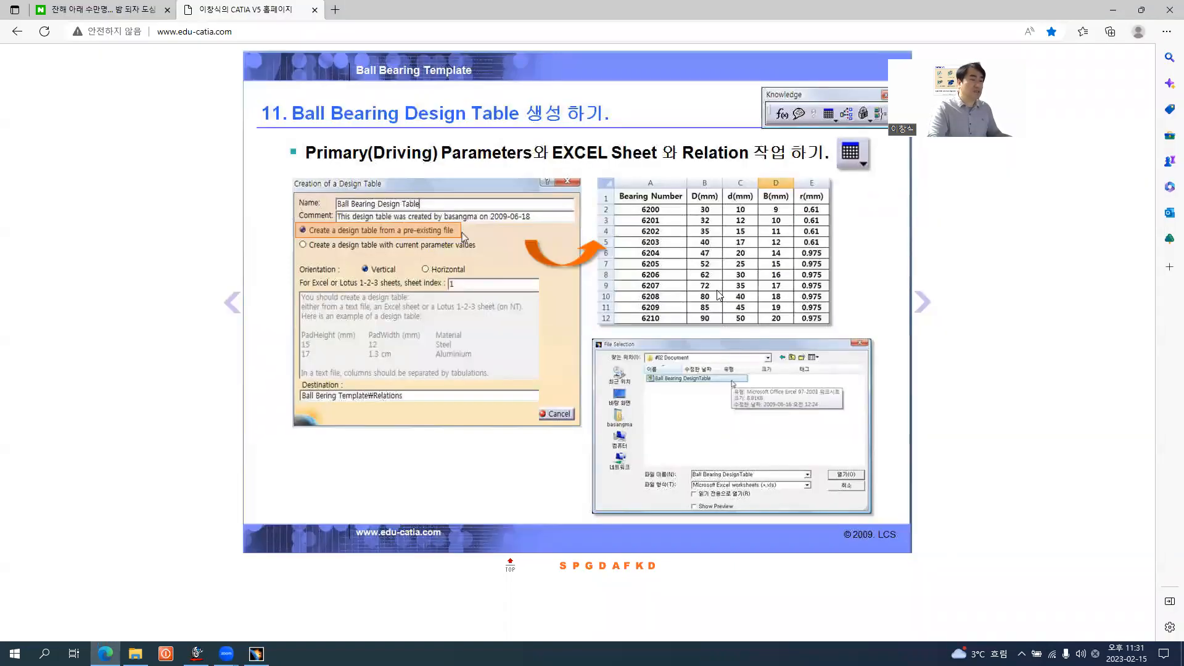
key(alt+Tab)
shift+click(622, 398)
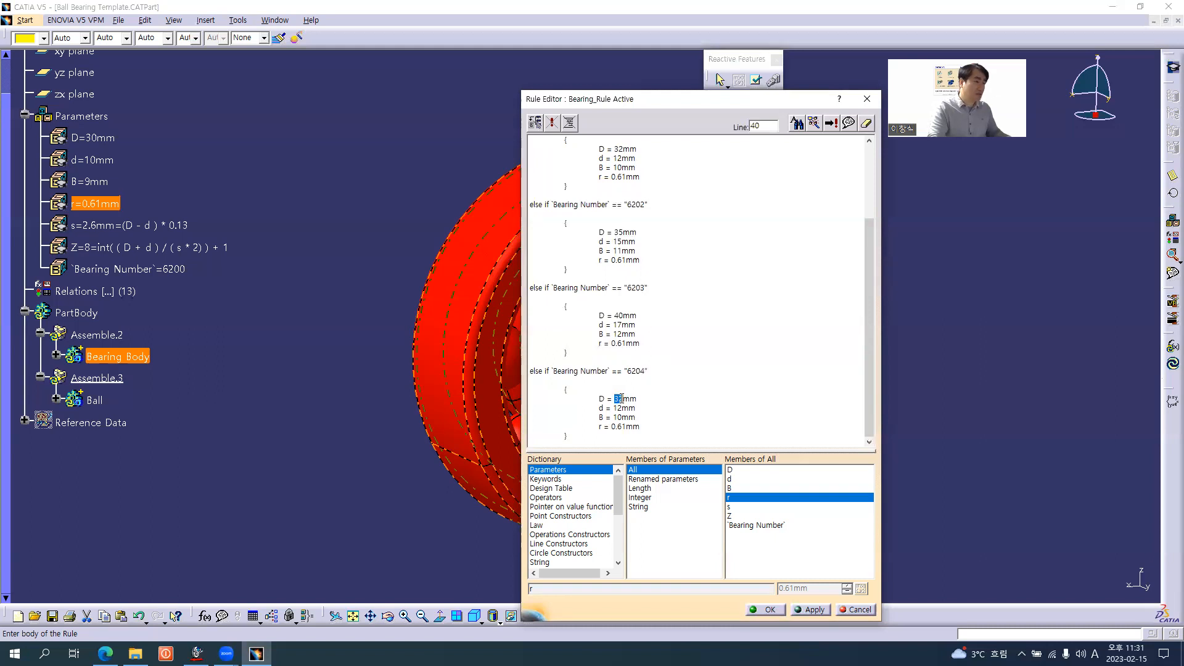
text(47)
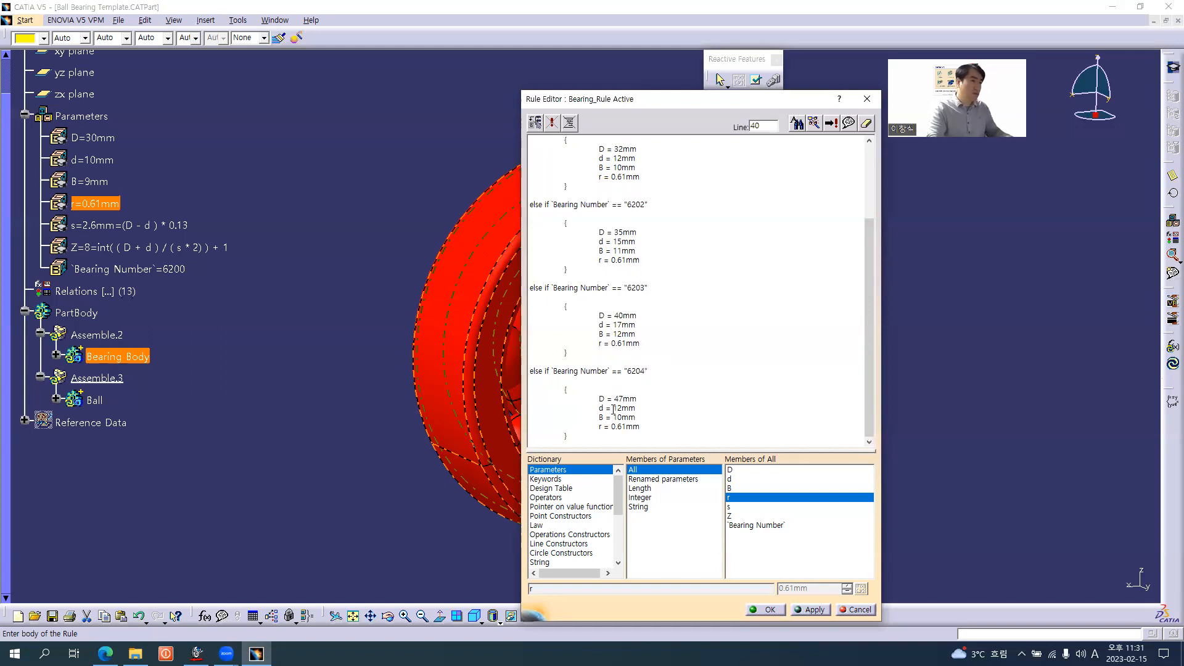
drag(614, 408, 621, 409)
text(20)
drag(617, 417, 626, 427)
text(4)
Check the 6204 radius in the browser's bearing table and set r = 0.975mm in the 6204 block
key(alt+Tab)
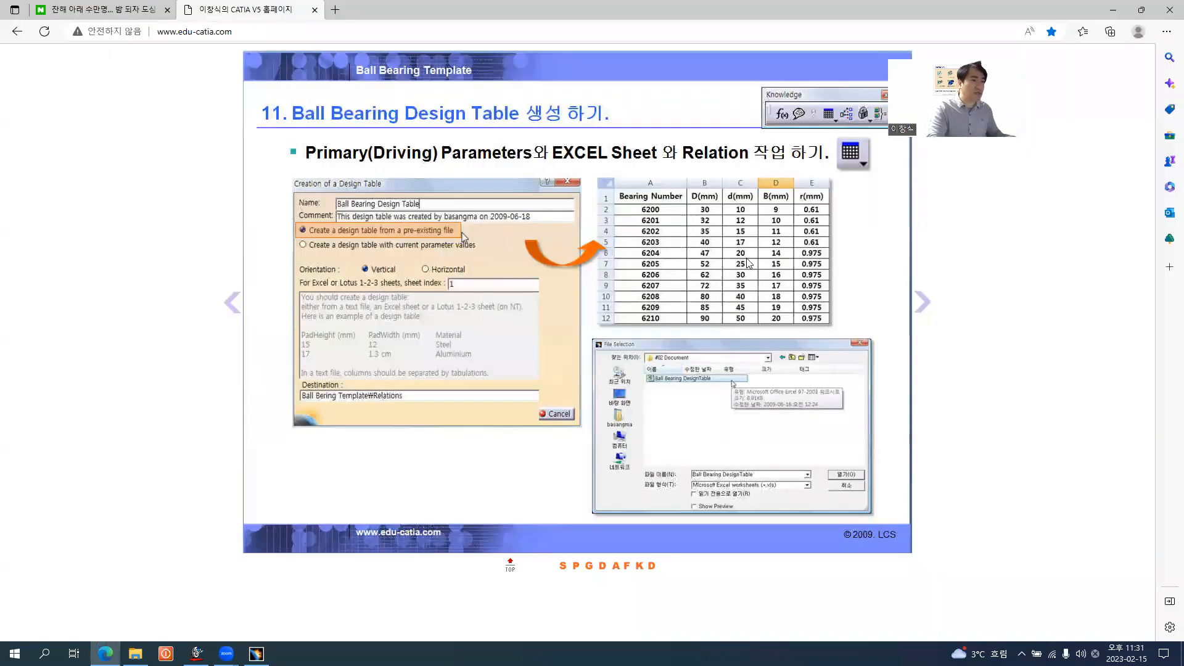
key(alt+Tab)
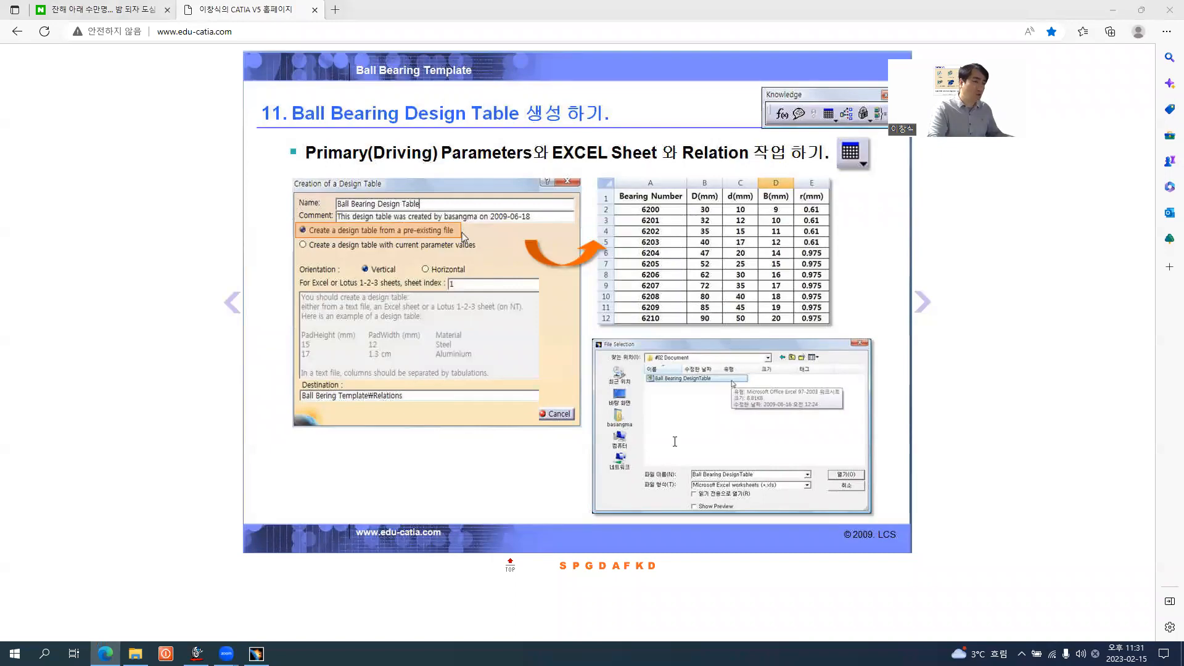
drag(617, 427, 626, 427)
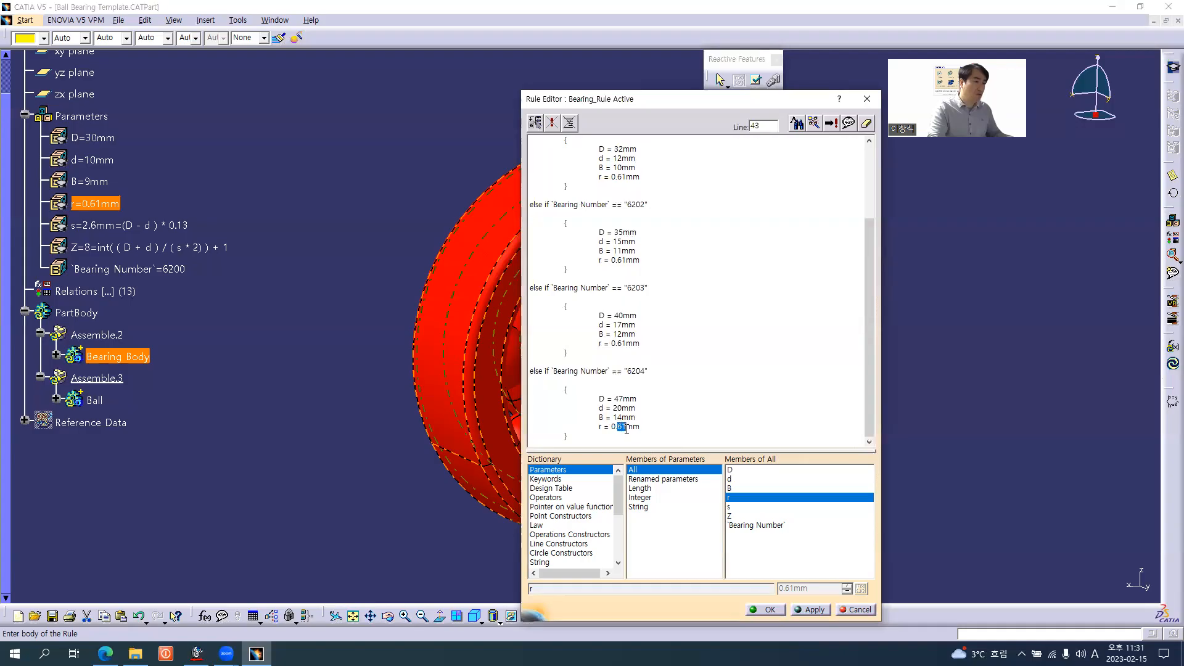
text(975)
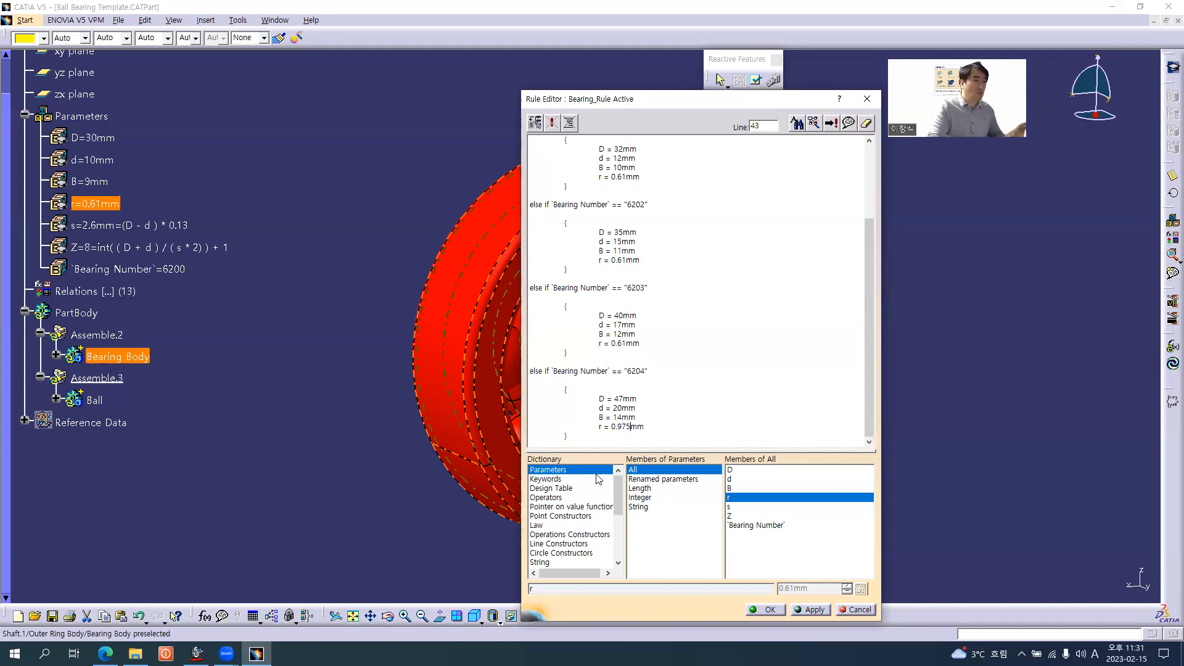
Duplicate the finished 6204 block below itself and change the copy's bearing number to "6205"
drag(579, 440, 529, 384)
key(ctrl+c)
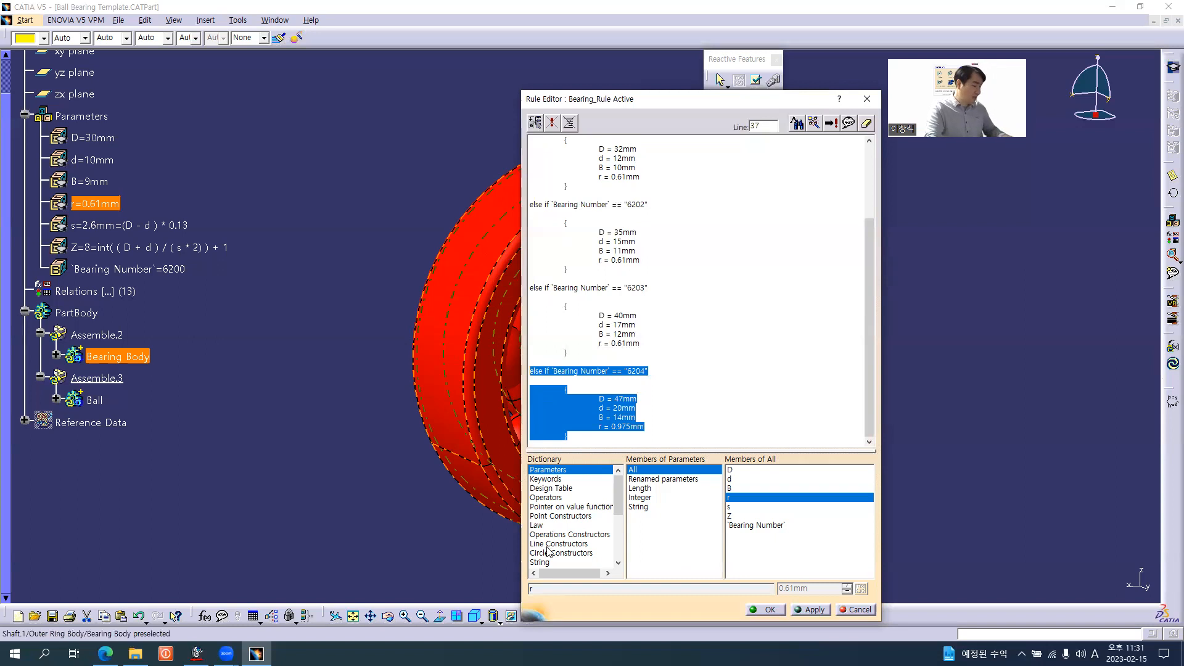
click(582, 437)
key(Return)
key(Return)
key(ctrl+v)
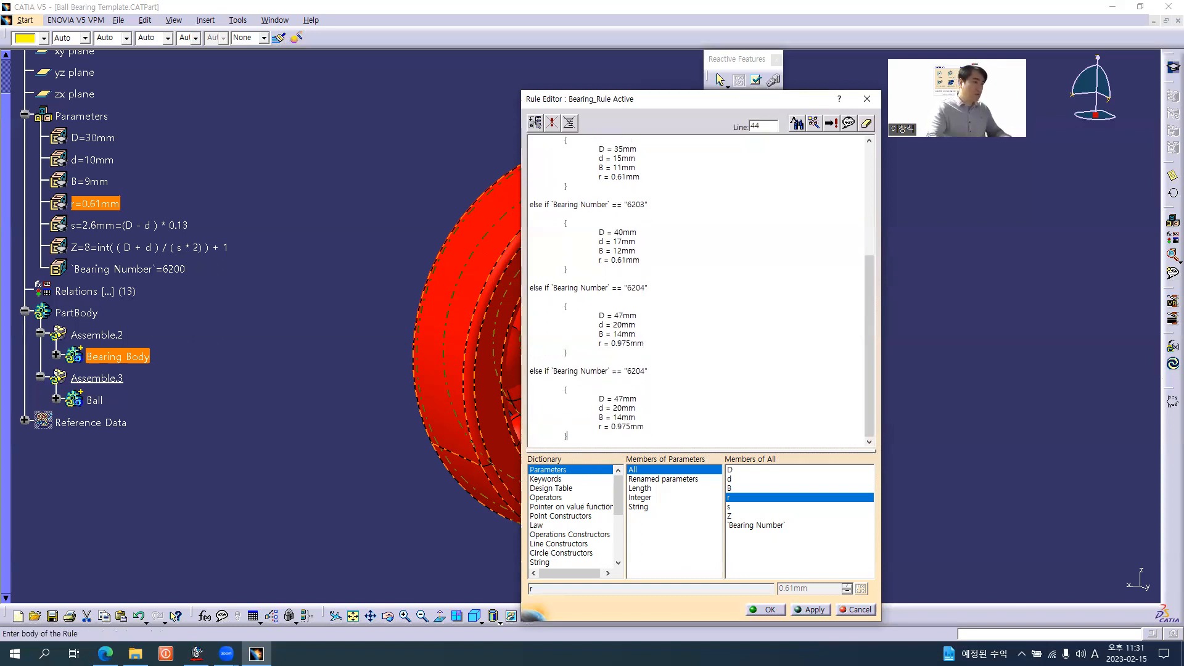
drag(642, 368, 644, 368)
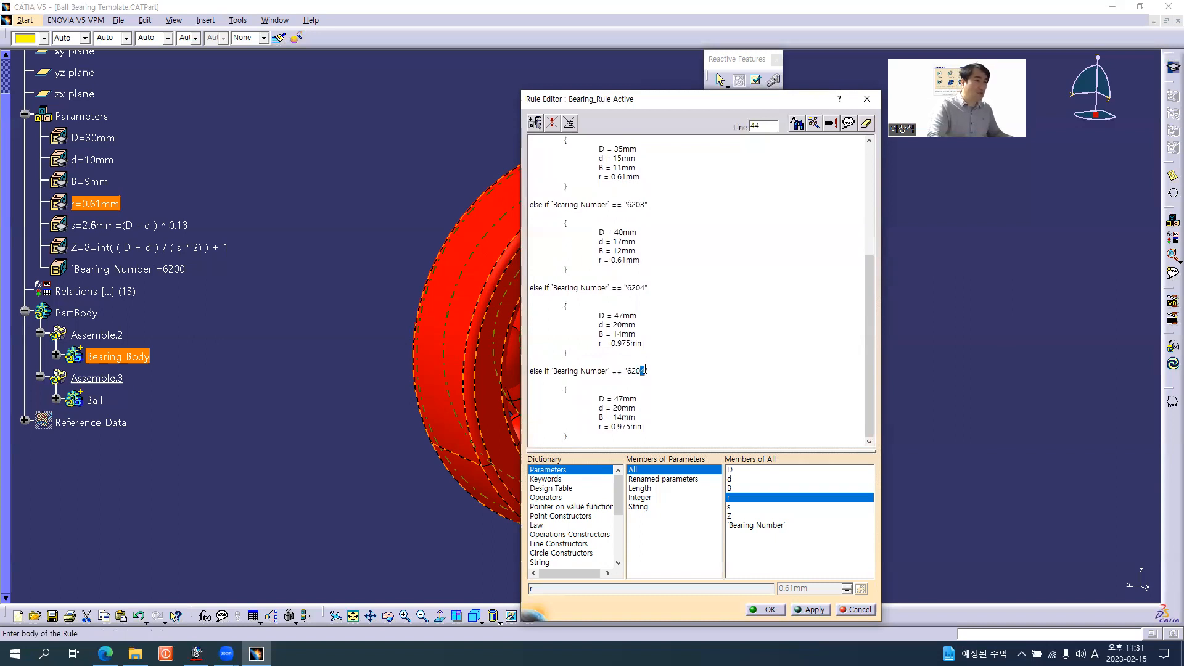
text(5)
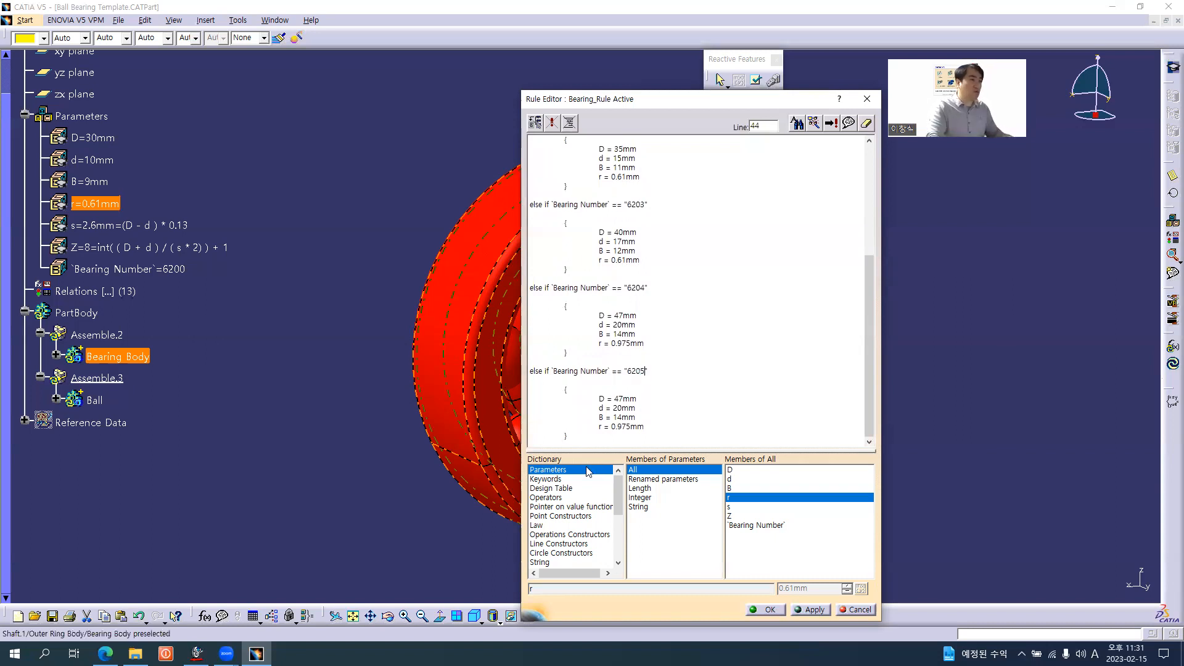
Check the 6205 row in the browser's bearing table and set D = 52mm, d = 25mm and B = 15mm in the 6205 block
key(alt+Tab)
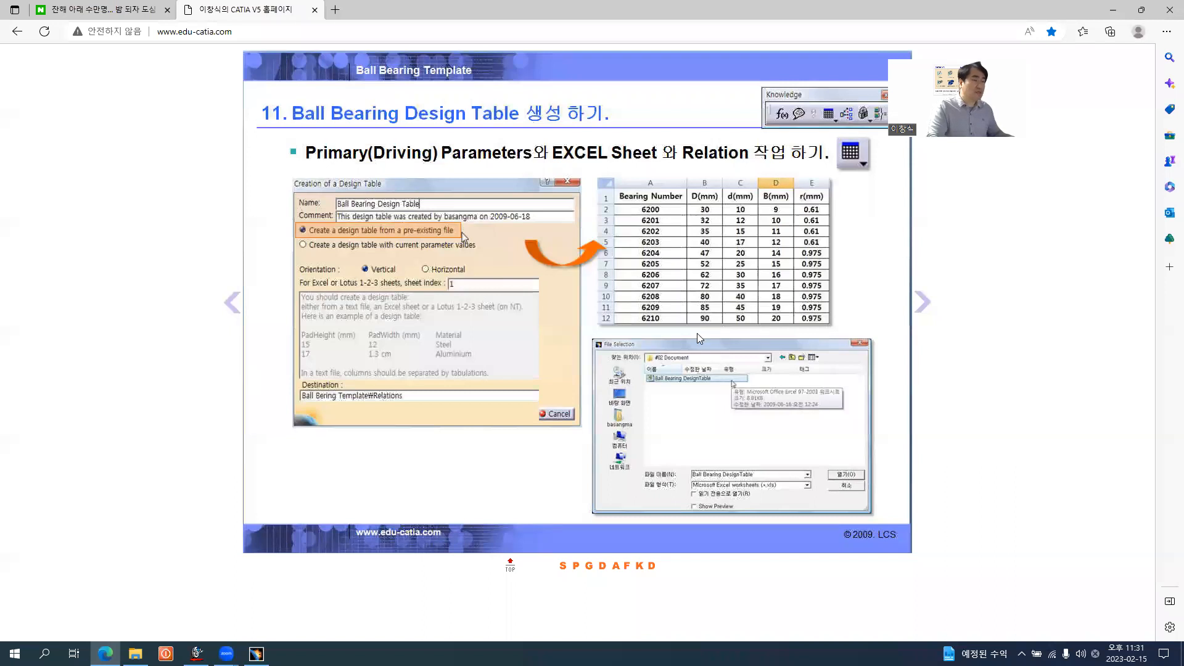
key(alt+Tab)
shift+click(615, 398)
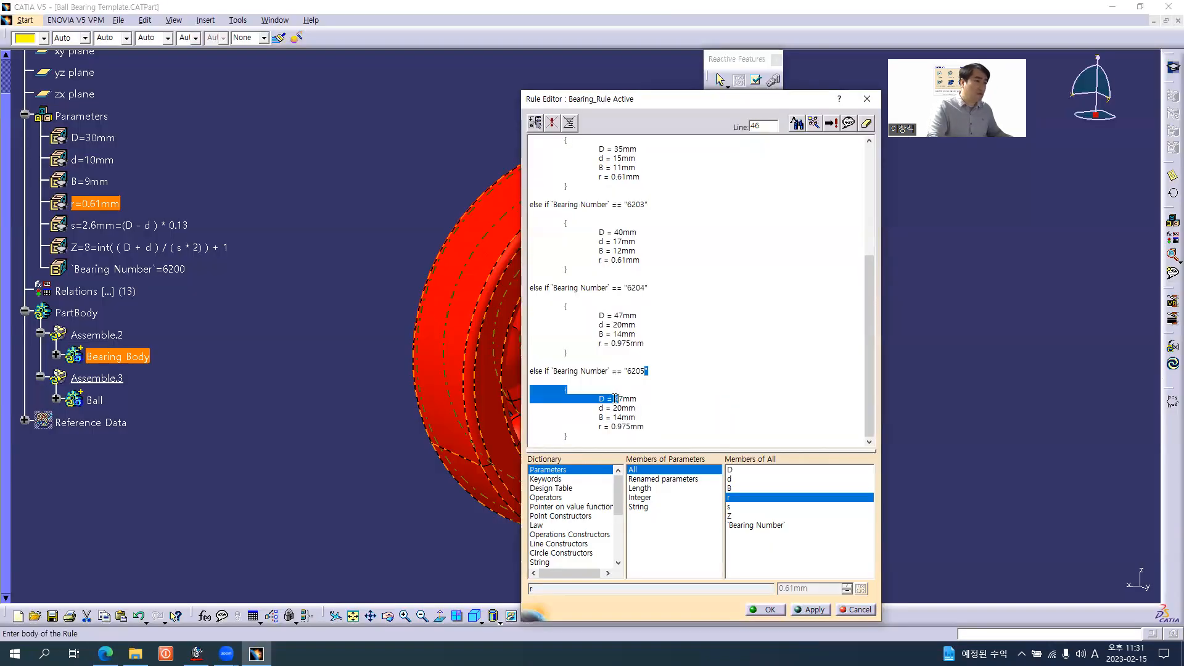
drag(615, 398, 623, 401)
text(52)
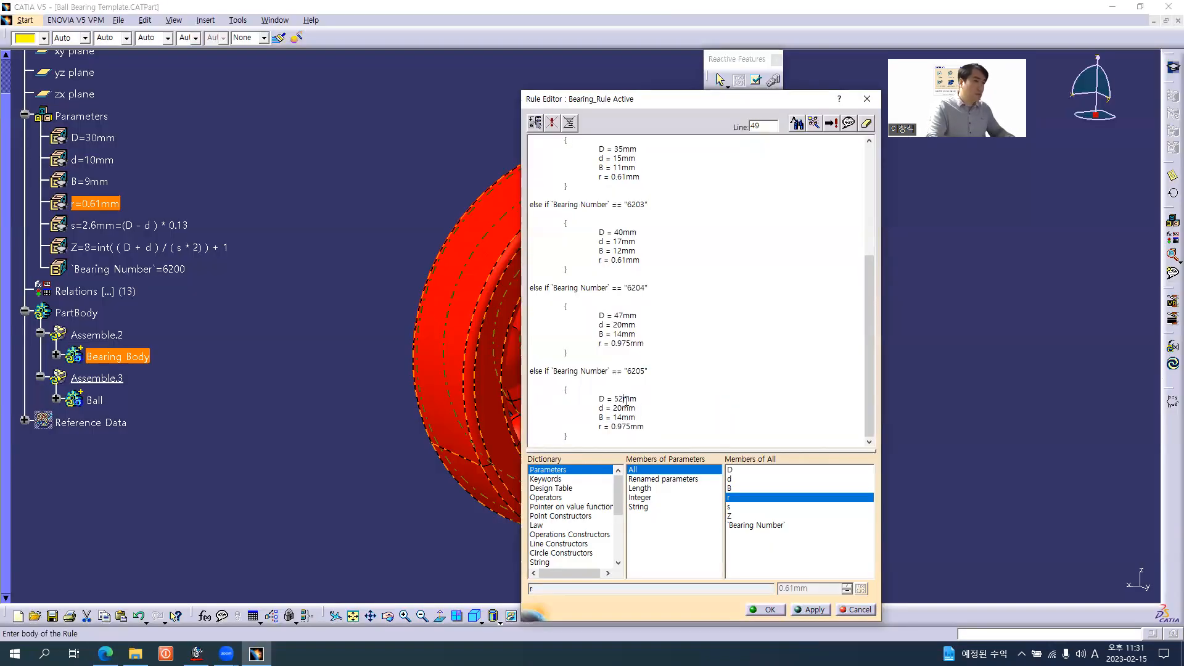
drag(624, 409, 621, 420)
text(5)
text(5)
Paste another copy of the else if block below the 6205 block and change its bearing number to "6206"
key(Down)
key(Down)
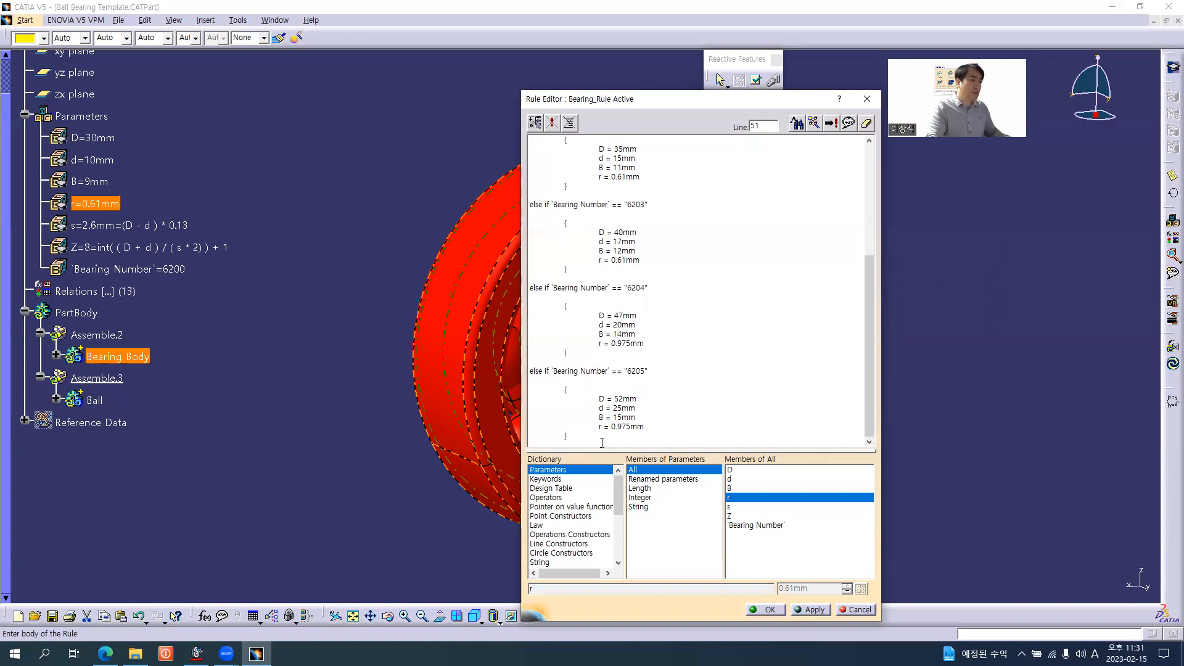
key(ctrl+v)
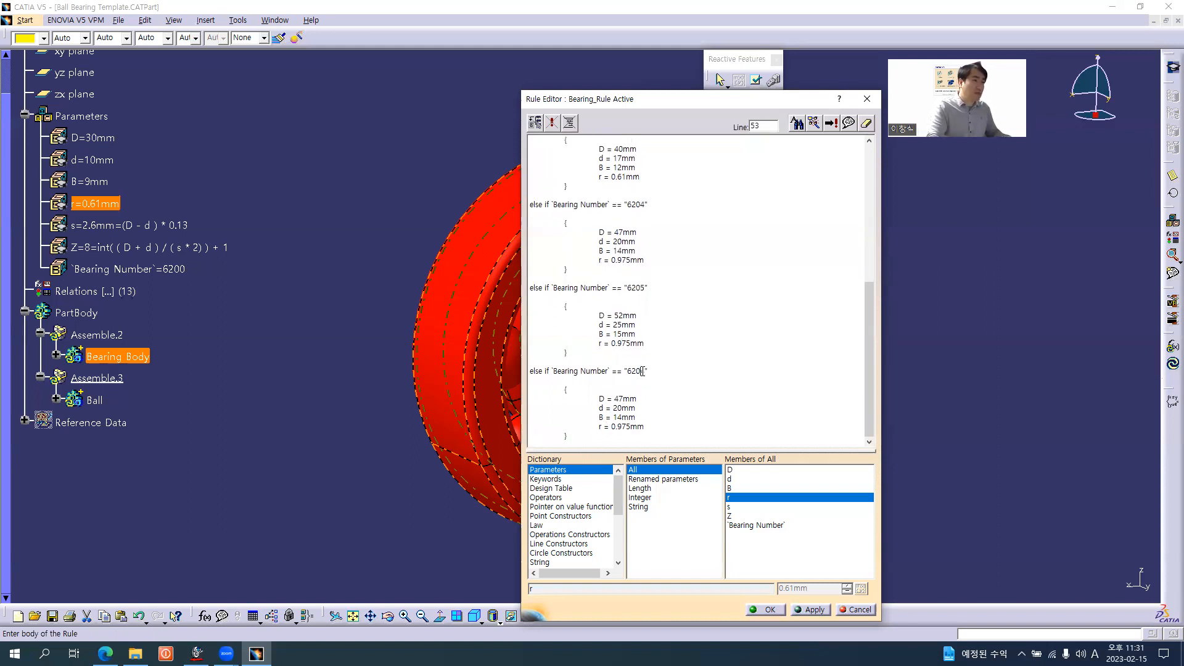
drag(641, 372, 646, 371)
text(6)
Check the 6206 row in the browser's bearing table and set D = 62mm, d = 30mm and B = 16mm in the 6206 block
key(alt+Tab)
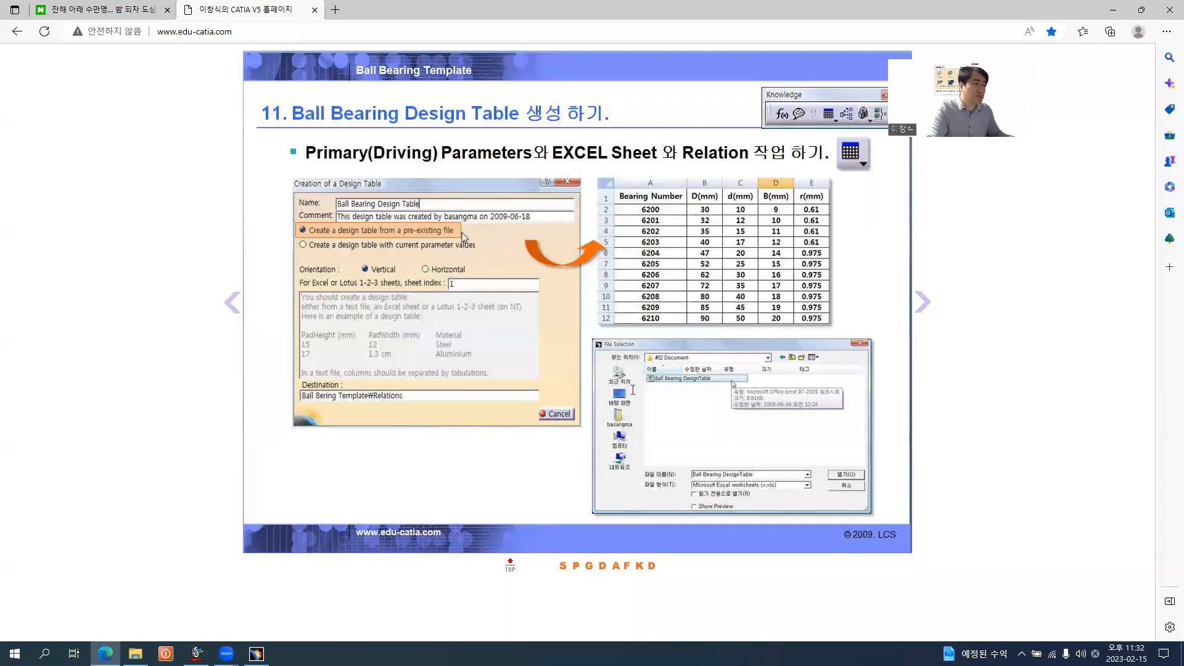
key(alt+Tab)
click(615, 398)
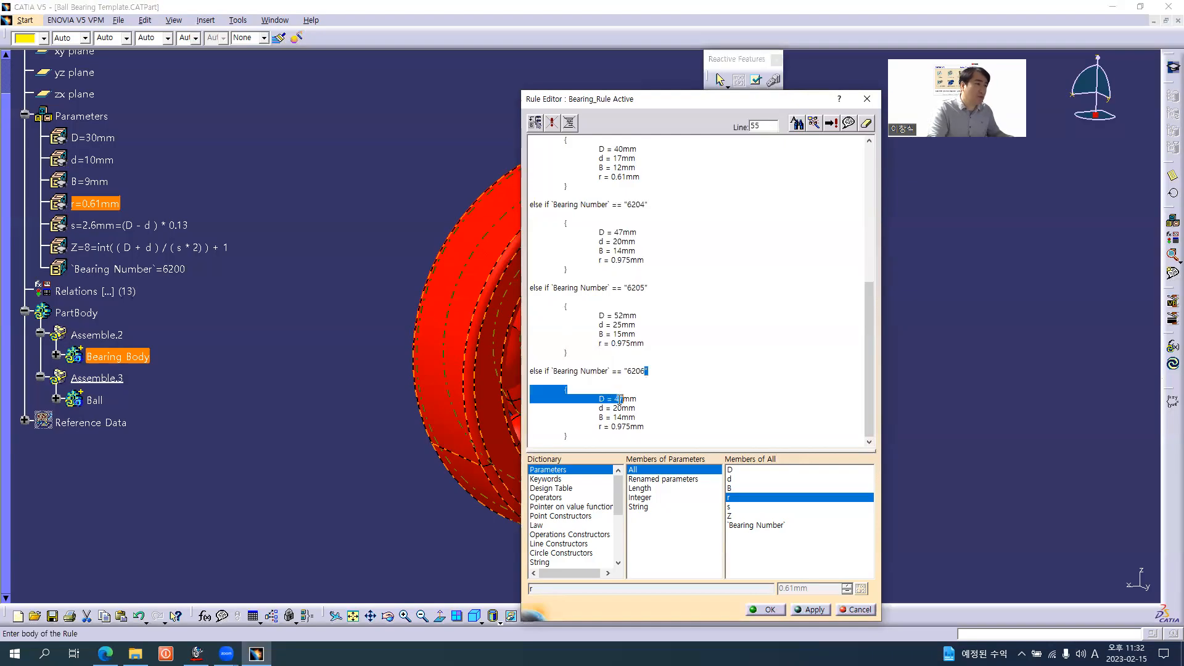
drag(615, 398, 621, 399)
text(62)
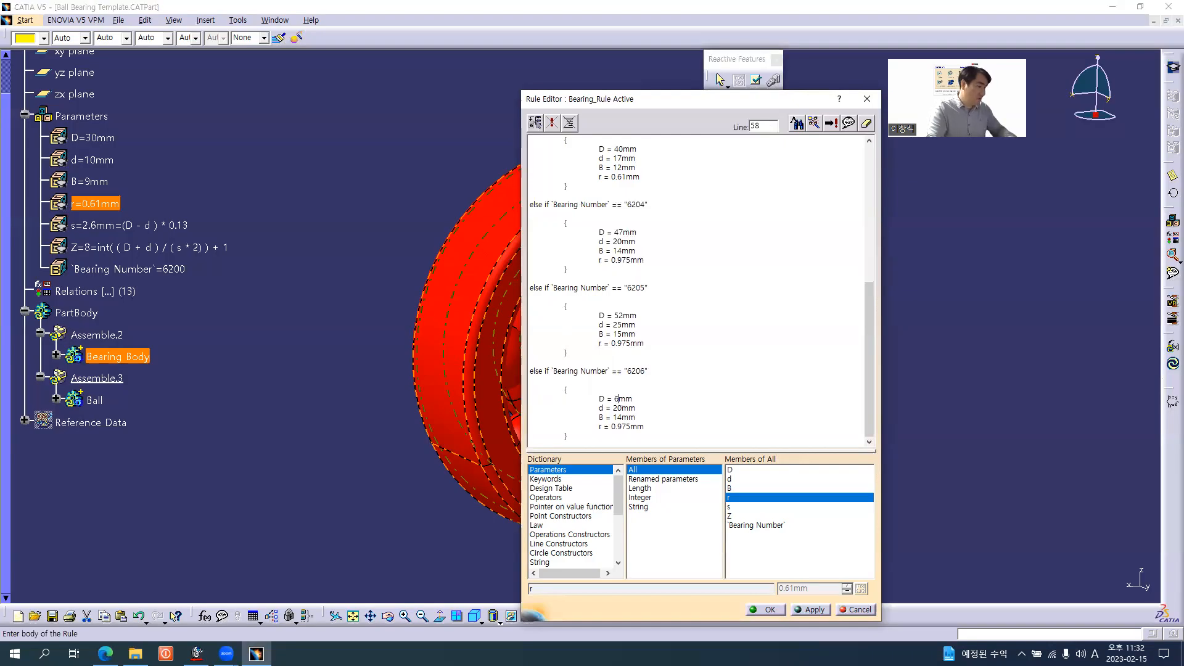
click(615, 408)
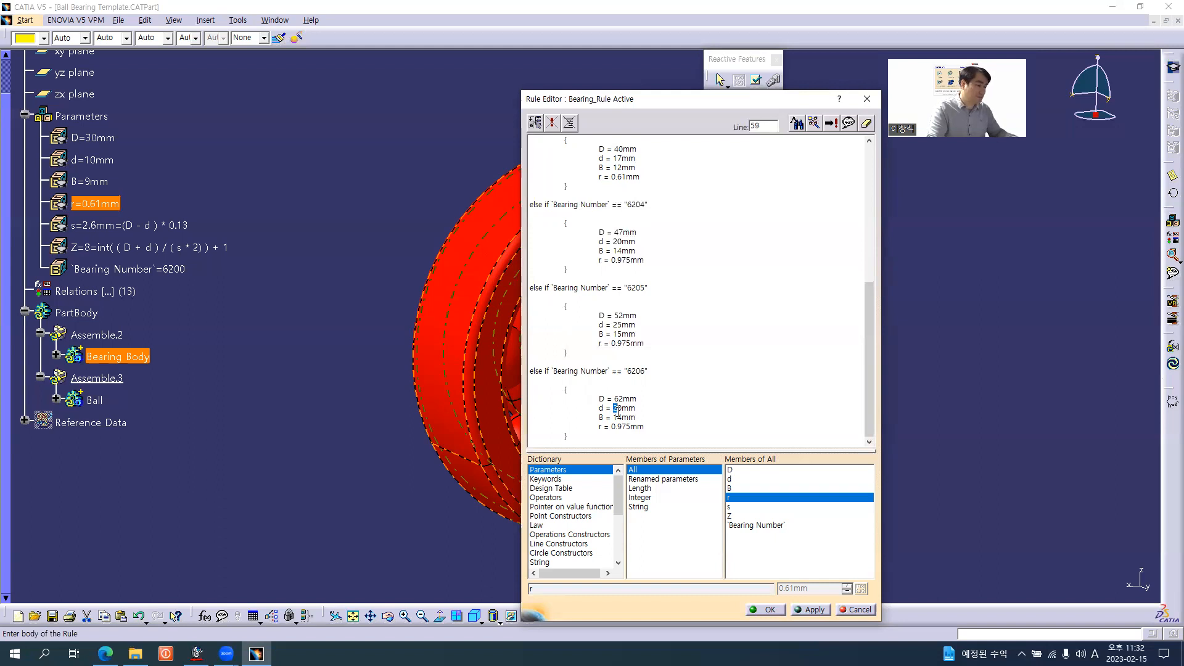
text(3)
drag(618, 417, 622, 418)
text(6)
Paste another copy of the else if block below the 6206 block and change its bearing number to "6207"
click(579, 436)
key(Return)
key(Return)
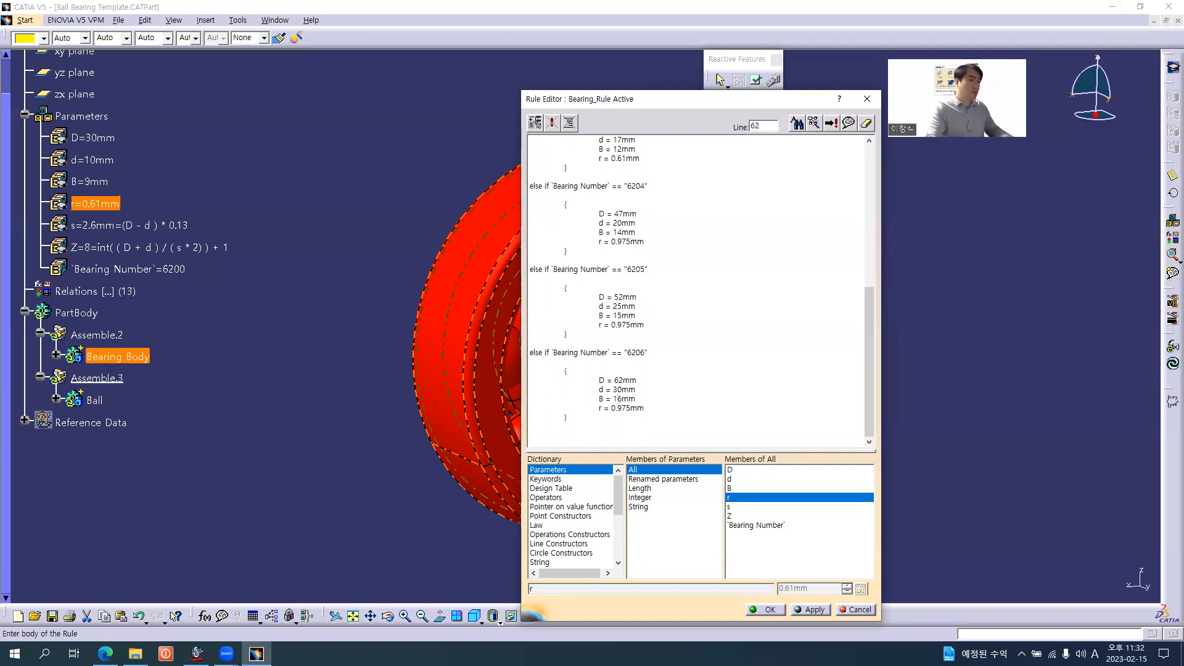
key(ctrl+v)
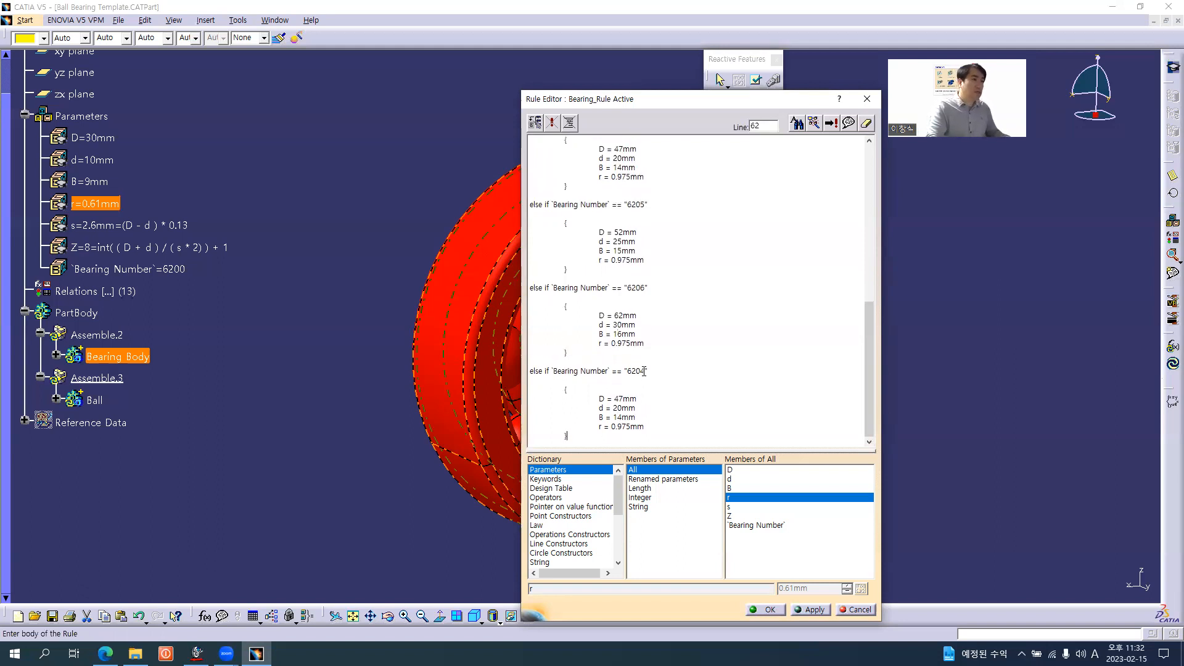
drag(641, 373, 644, 373)
text(7)
Check the 6207 row in the browser's bearing table and set D = 72mm, d = 35mm and B = 17mm in the 6207 block
key(alt+Tab)
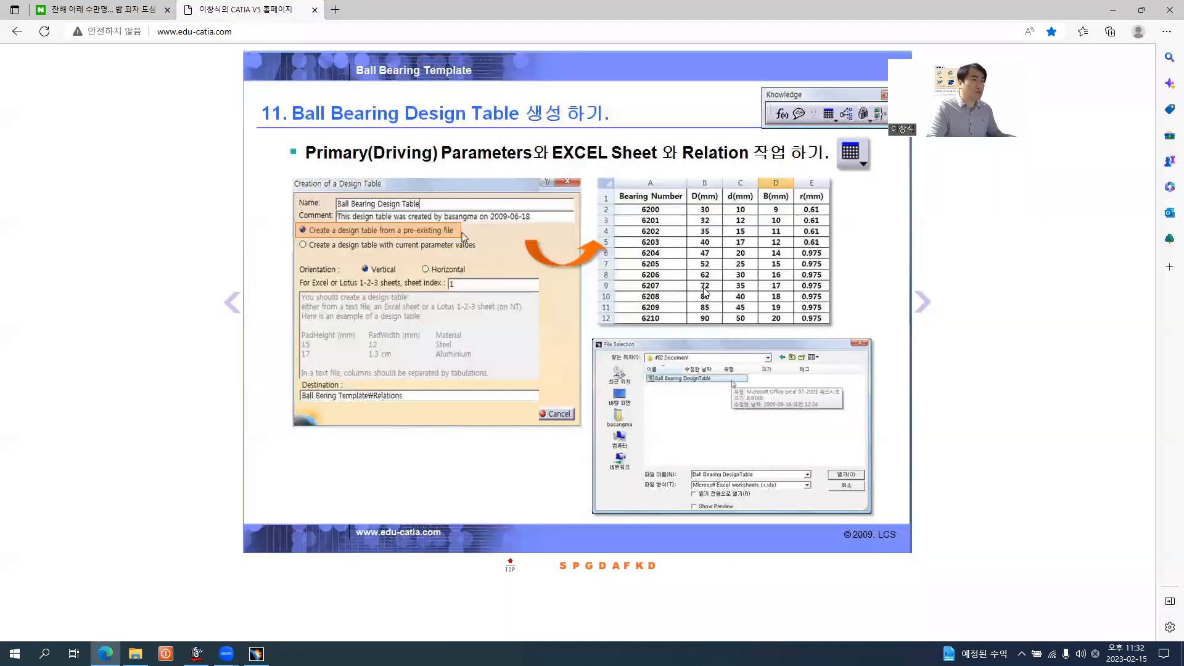
key(alt+Tab)
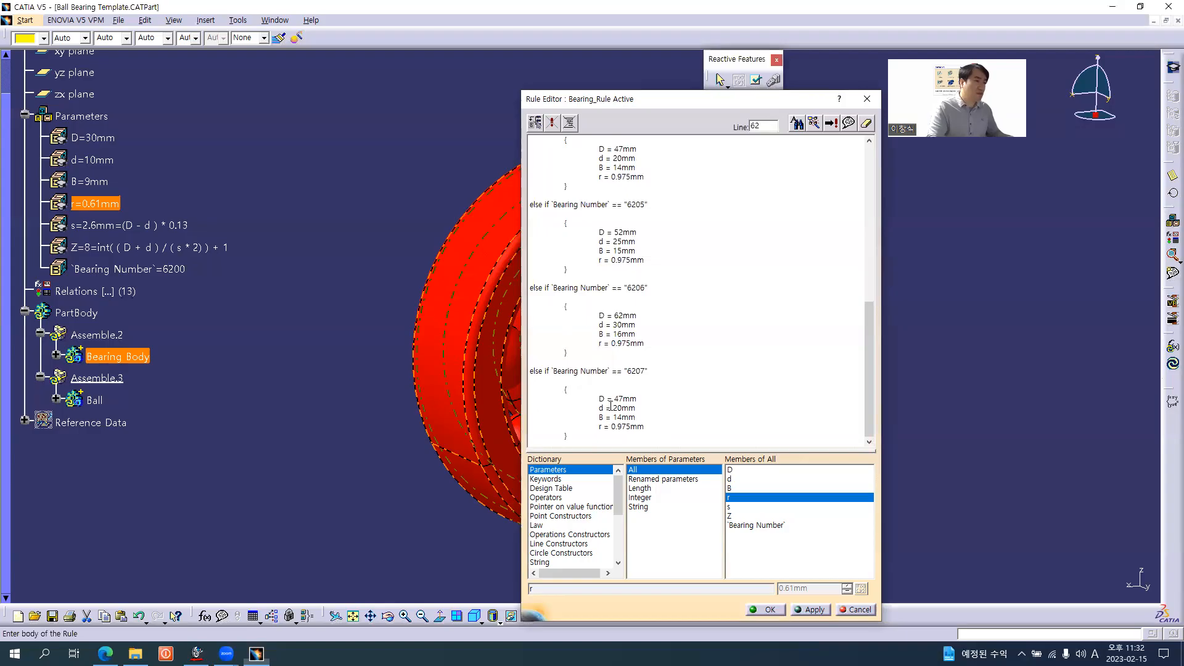
drag(617, 400, 622, 398)
text(72)
drag(614, 408, 622, 418)
text(35)
text(17)
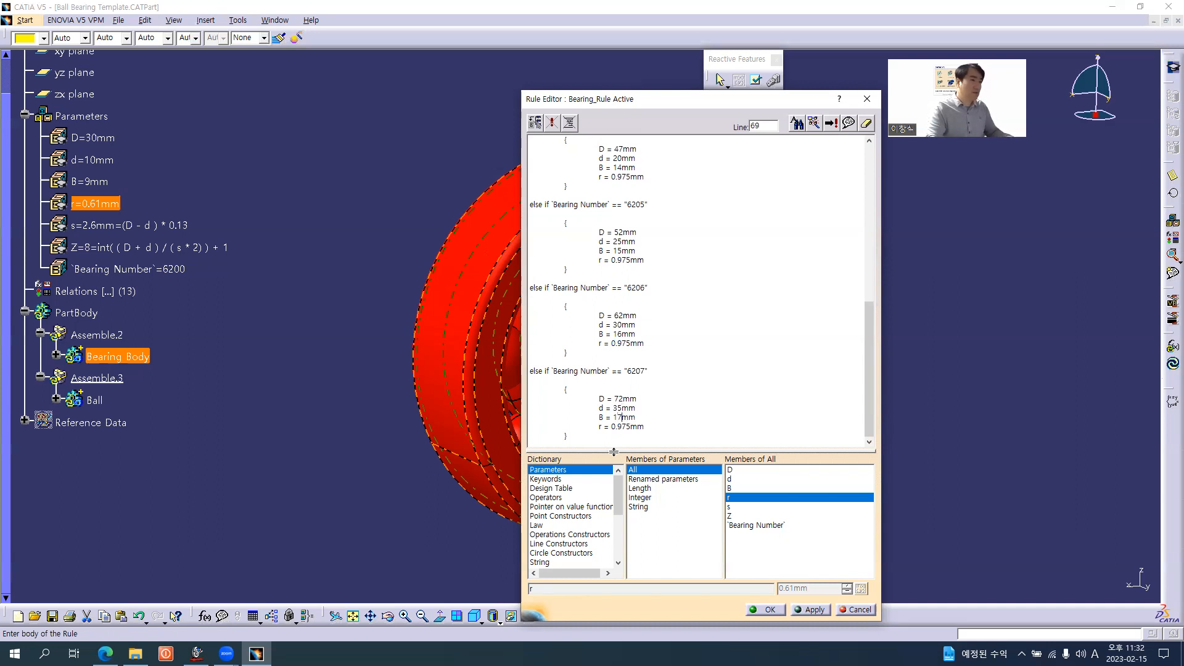
Paste another else if block below the 6207 block, check the browser's bearing table and change the copy's bearing number to "6208"
click(576, 436)
key(ctrl+v)
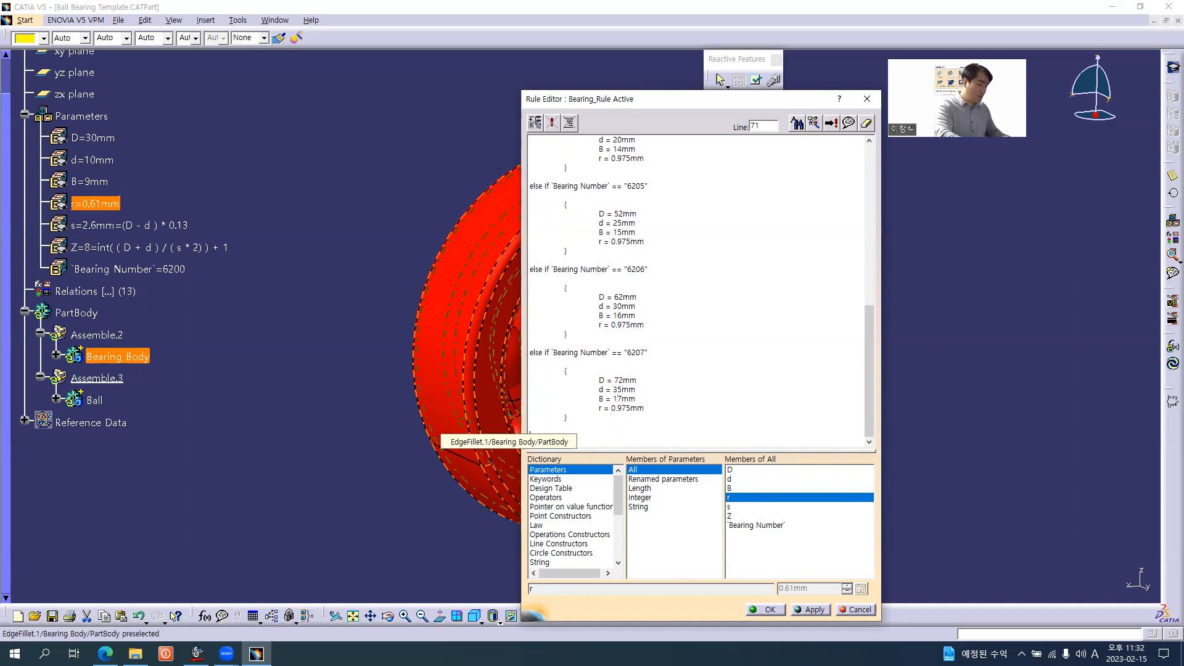
key(alt+Tab)
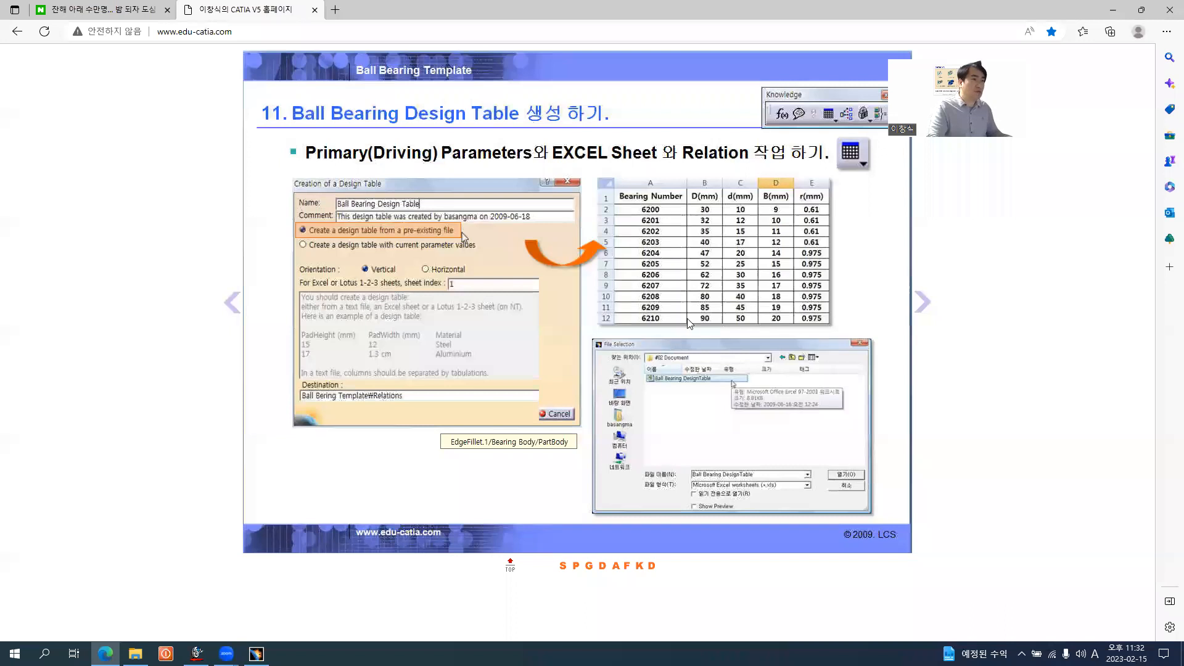
key(alt+Tab)
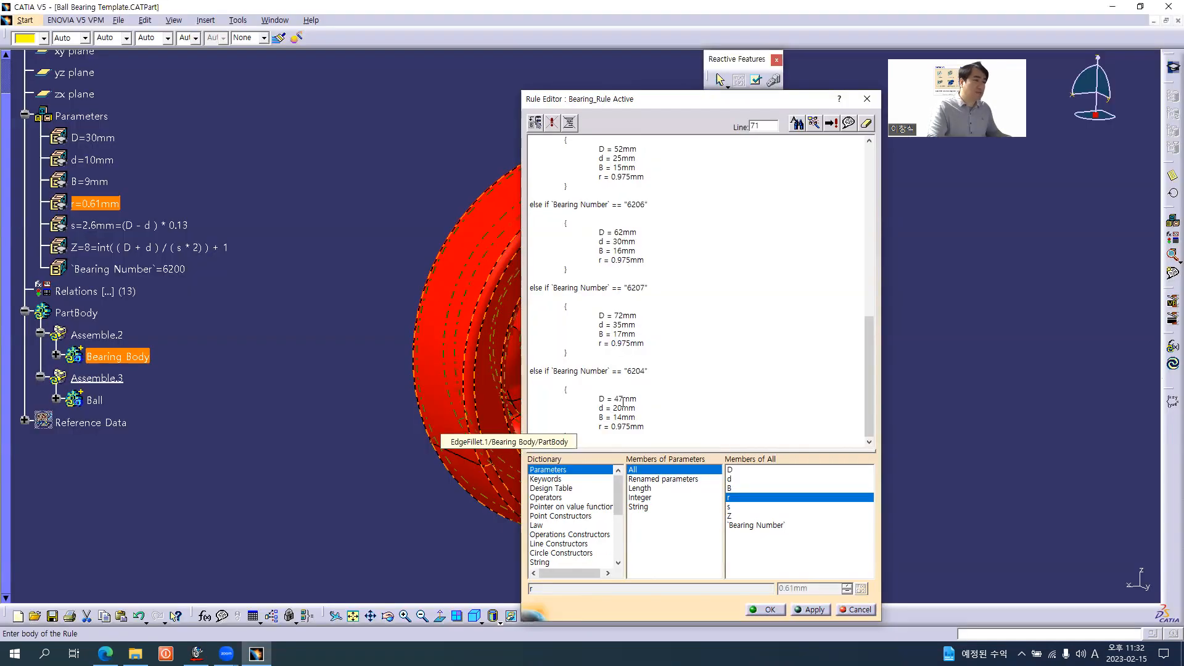
click(643, 371)
drag(636, 371, 644, 372)
text(08)
Set D = 80mm, d = 40mm and B = 18mm in the 6208 block
drag(614, 398, 621, 418)
text(8048)
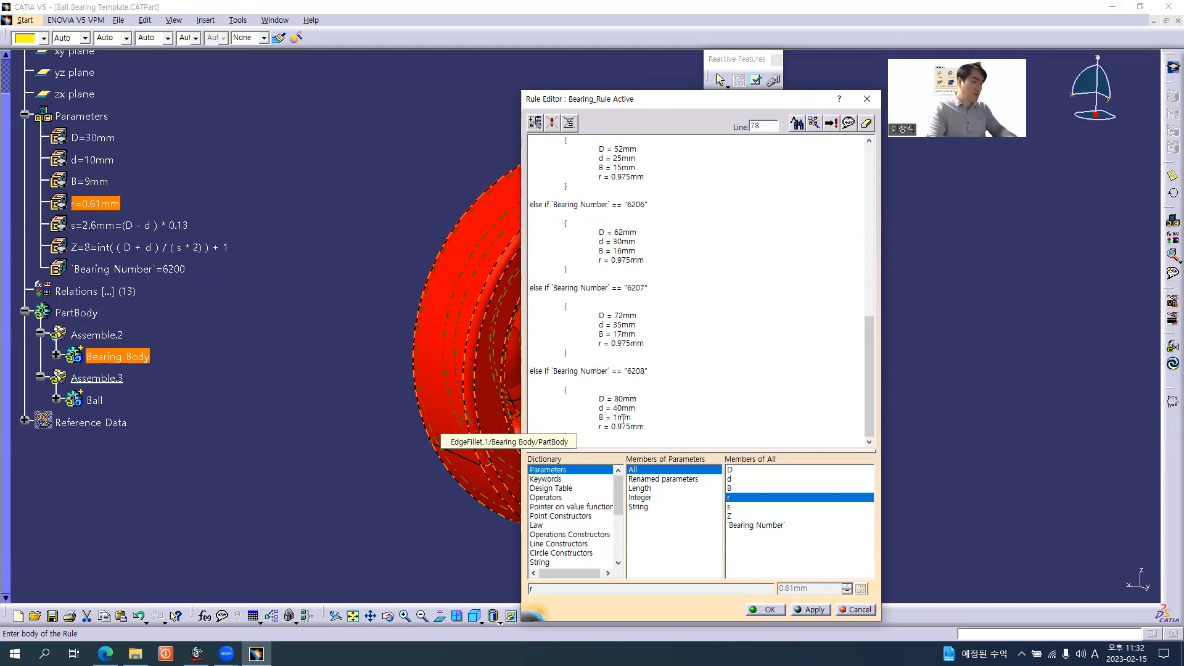
Add a "6209" copy of the block below 6208 and set D = 85mm, d = 45mm and B = 19mm from the browser's bearing table
scroll(602, 417, down, 3)
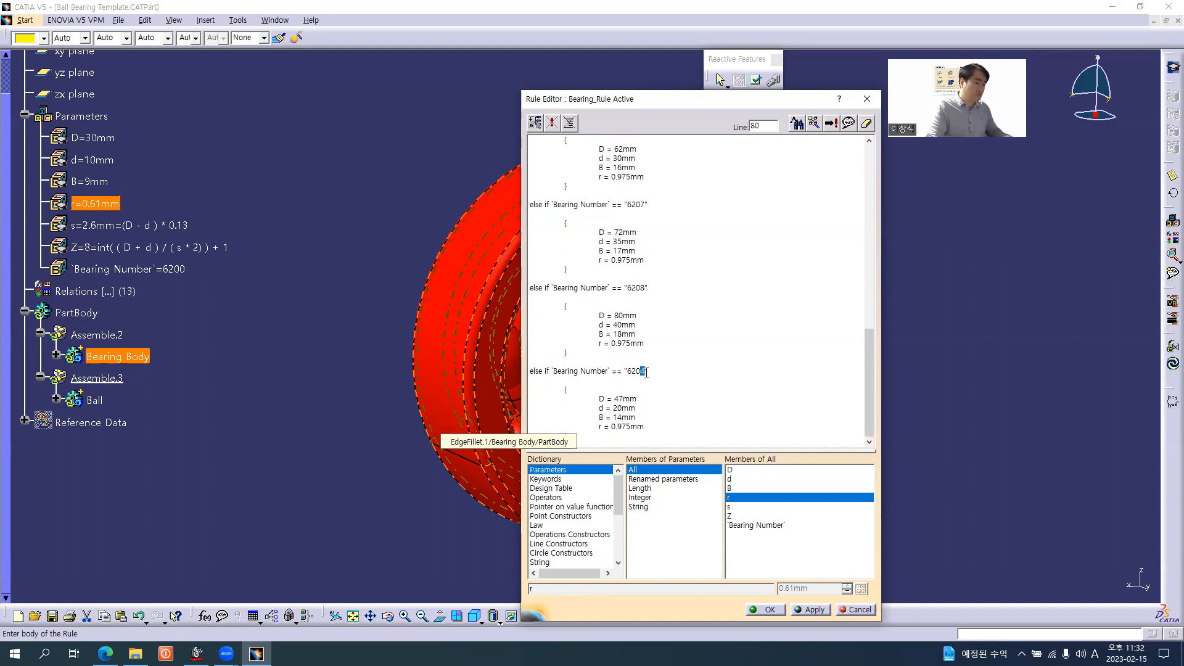
text(9)
key(alt+Tab)
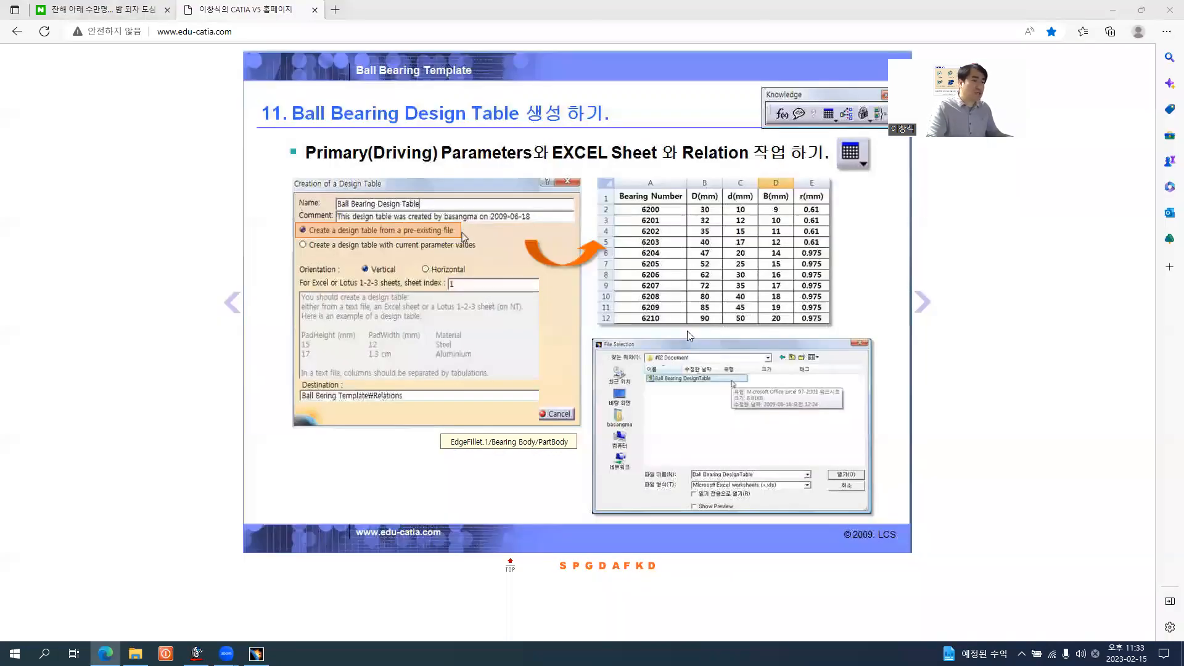
key(alt+Tab)
shift+click(616, 397)
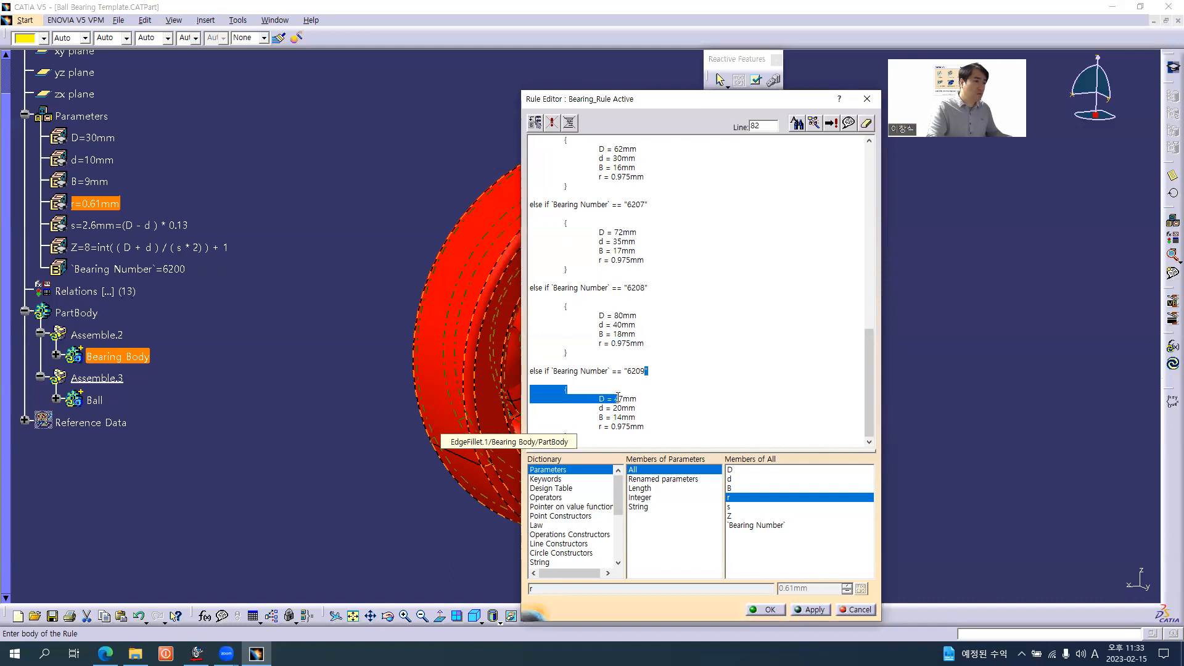
drag(615, 398, 622, 400)
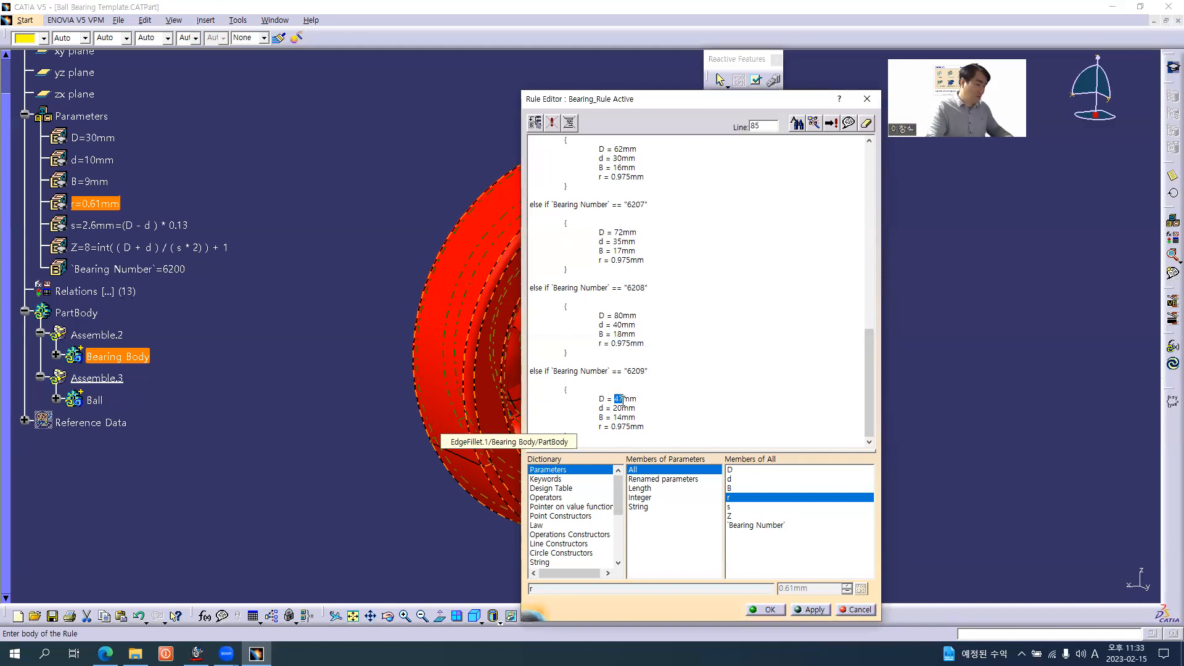
text(85)
click(614, 407)
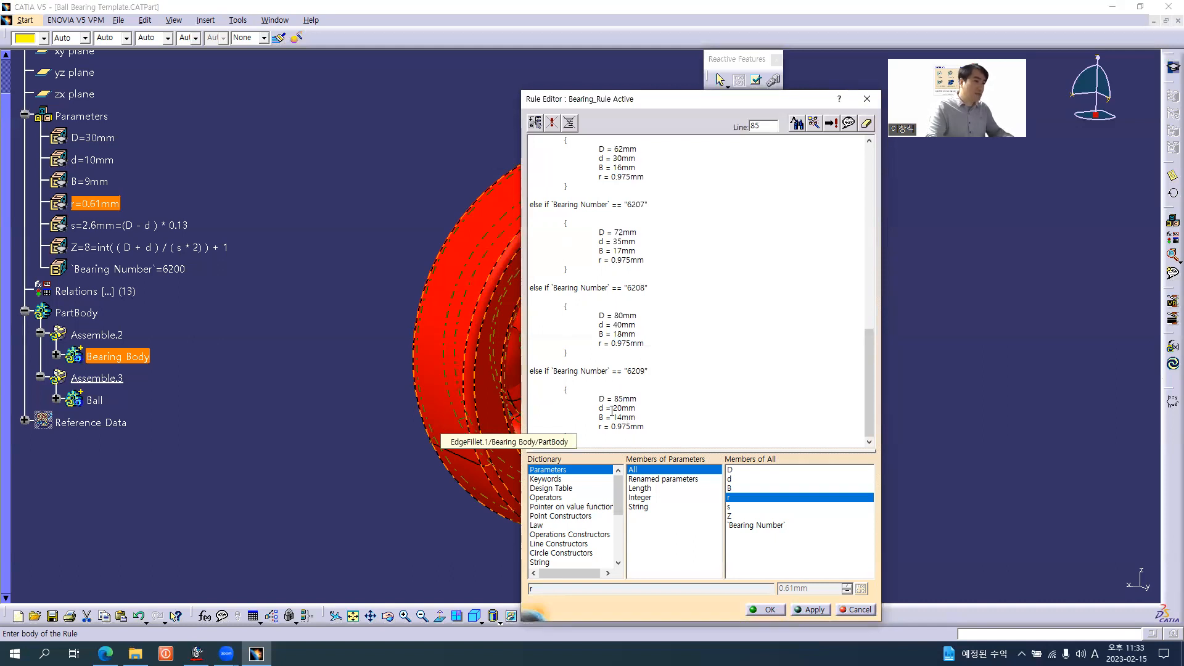
drag(614, 407, 622, 417)
text(45)
text(19)
Paste another copy of the else if block below the 6209 block and change its bearing number to "6210"
click(613, 437)
key(Down)
key(Down)
key(Down)
key(Down)
key(Down)
key(Down)
key(Down)
key(Down)
key(Down)
double_click(637, 371)
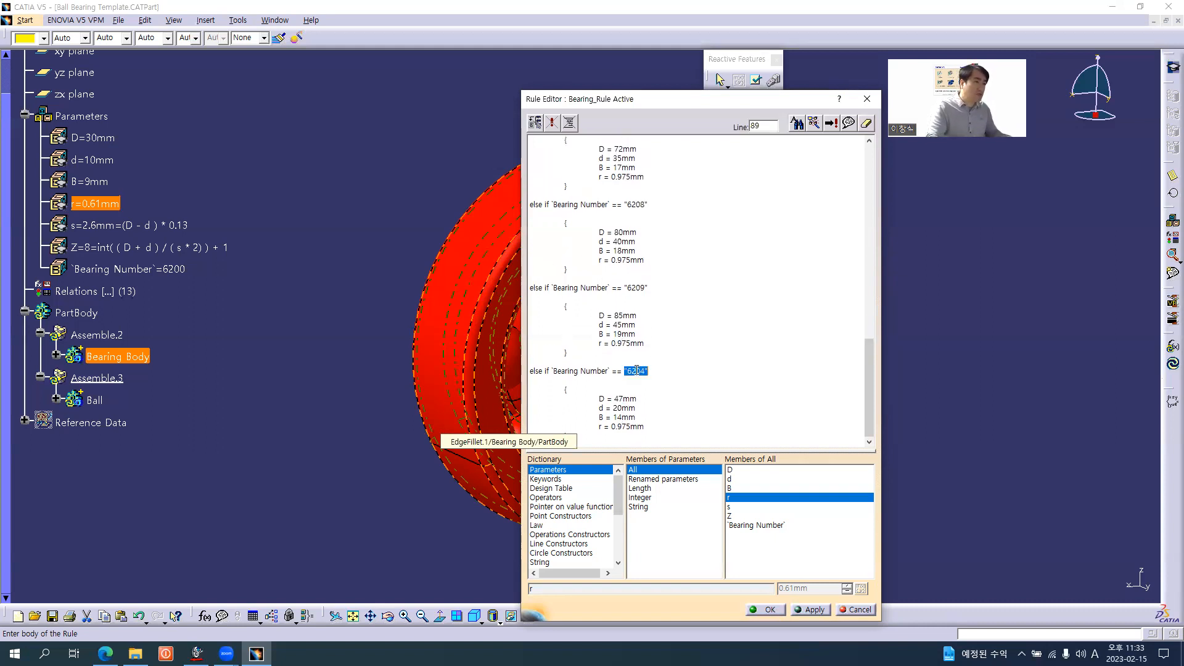
click(641, 371)
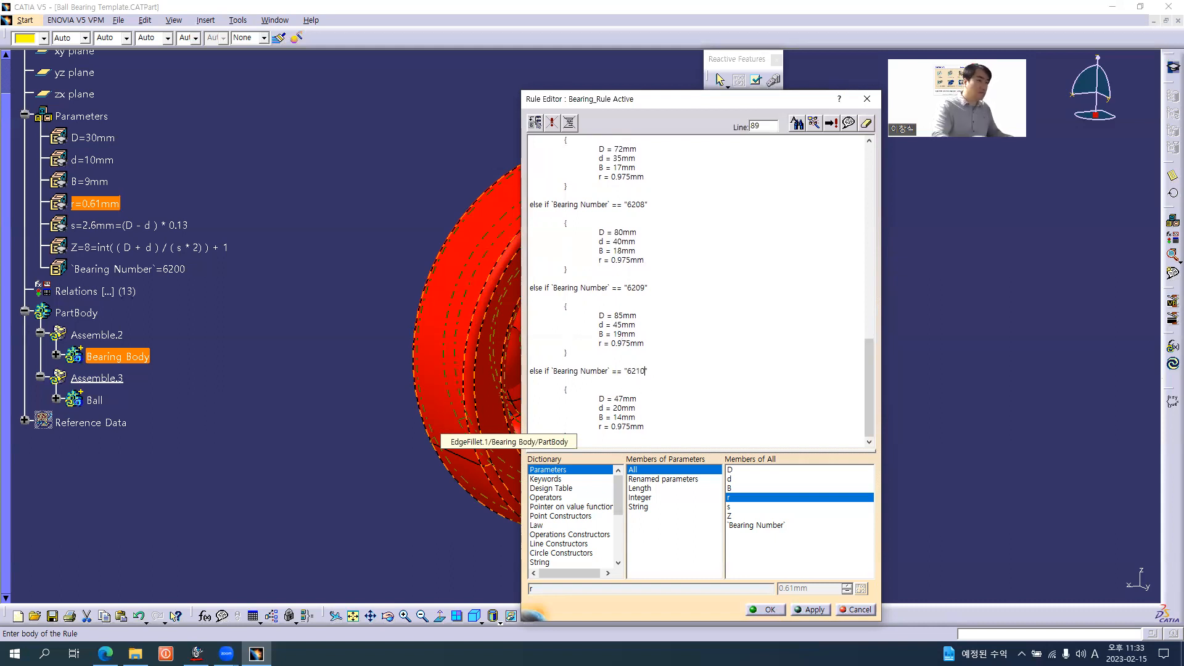
Check the browser's bearing table for the last size and delete the final block's if condition, leaving a plain else
key(alt+Tab)
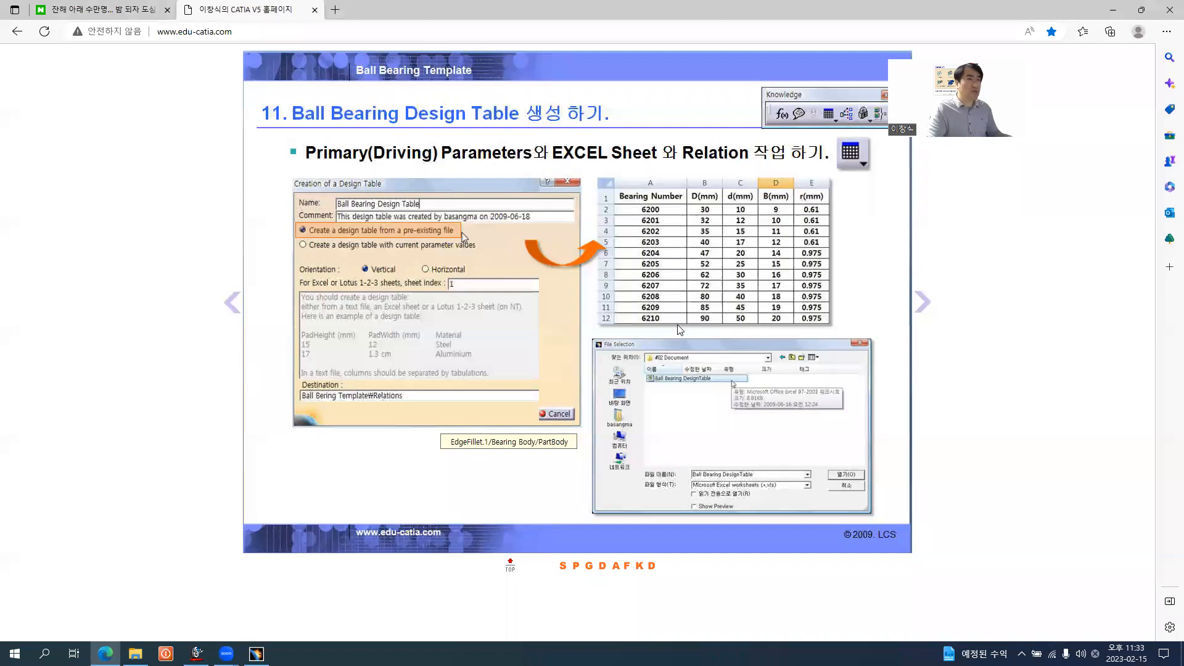
key(alt+Tab)
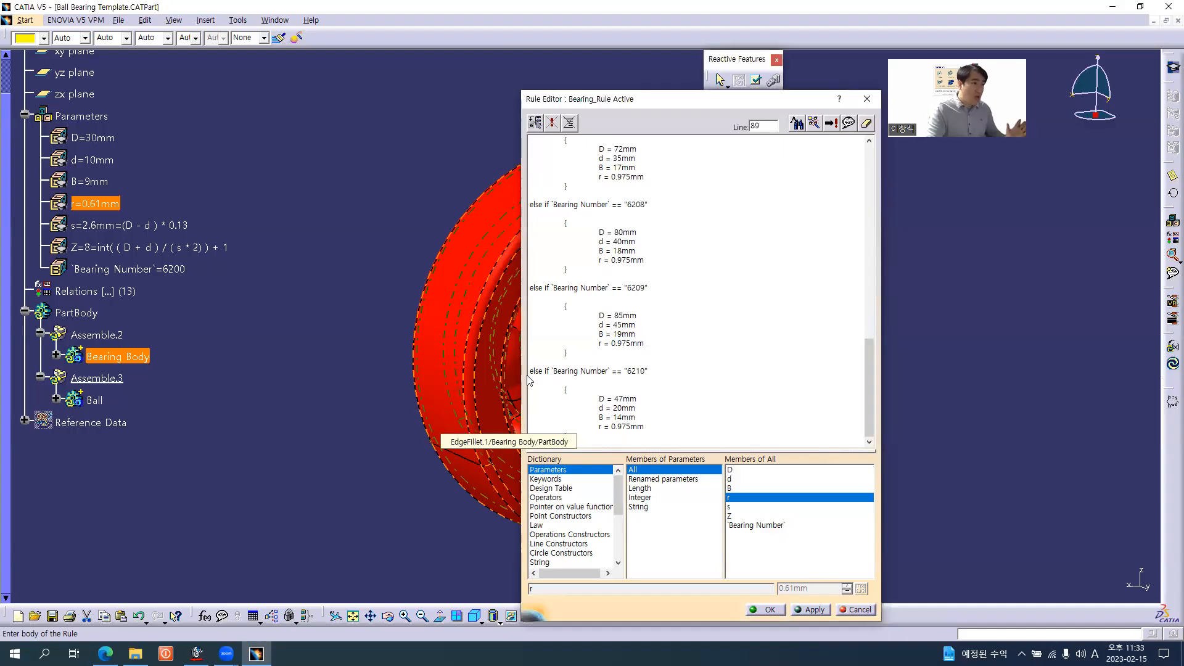
drag(645, 372, 543, 371)
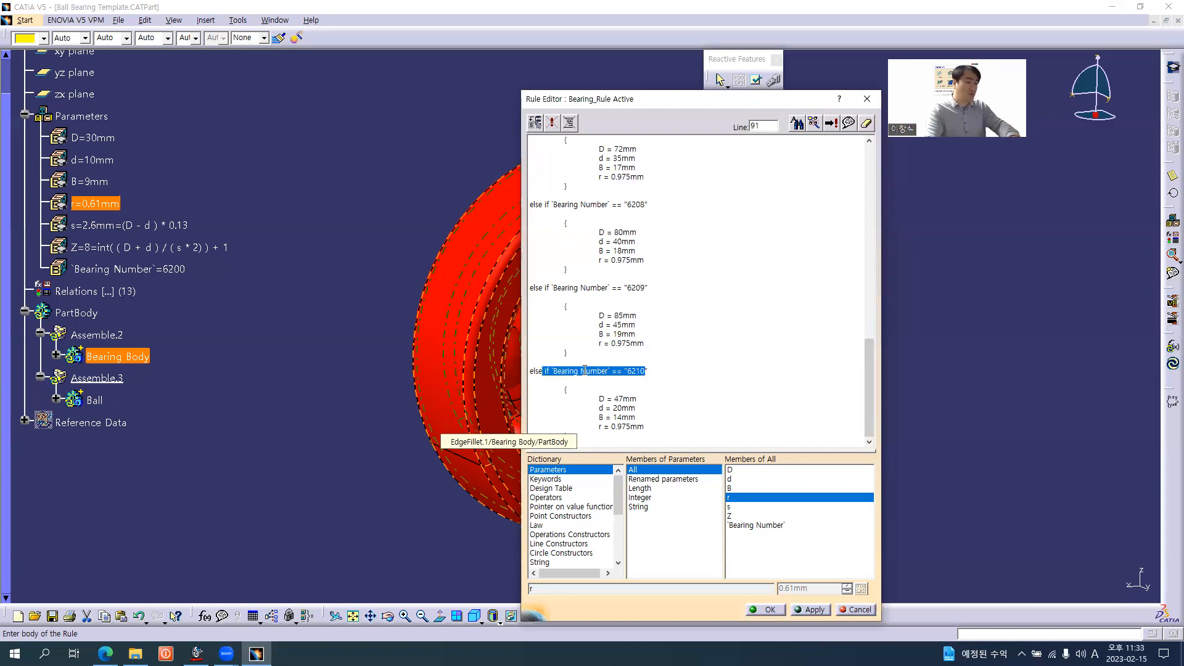
key(Delete)
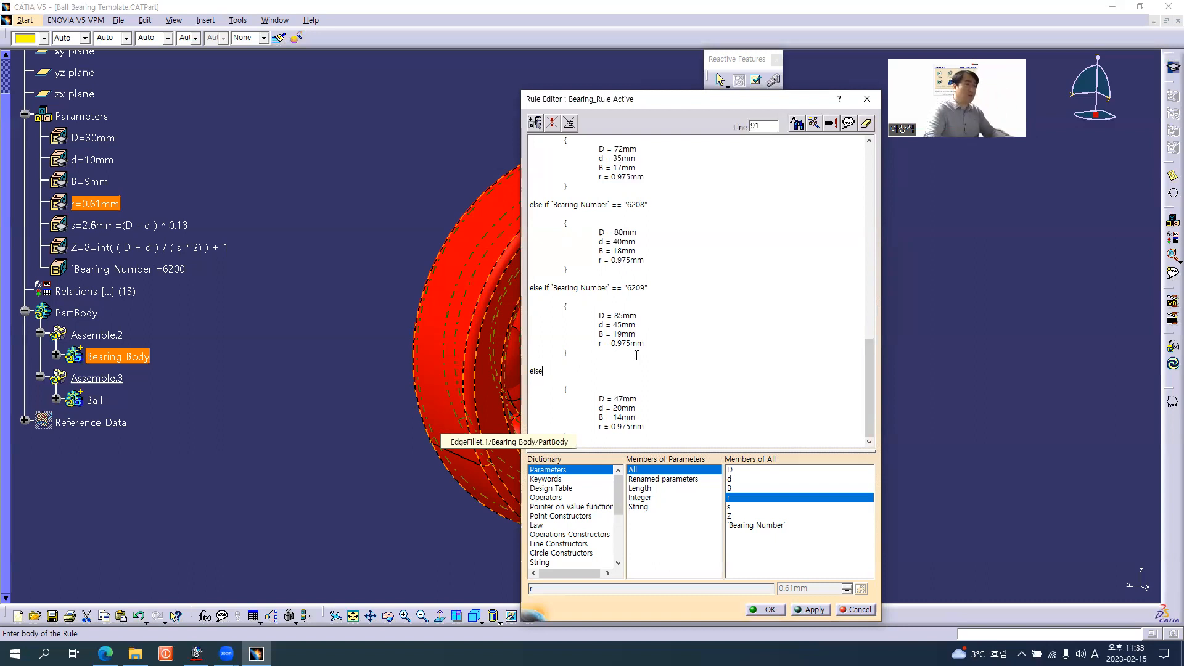
Set D = 90mm, d = 50mm and B = 20mm in the final else block from the browser's 6210 row and apply the rule
key(alt+Tab)
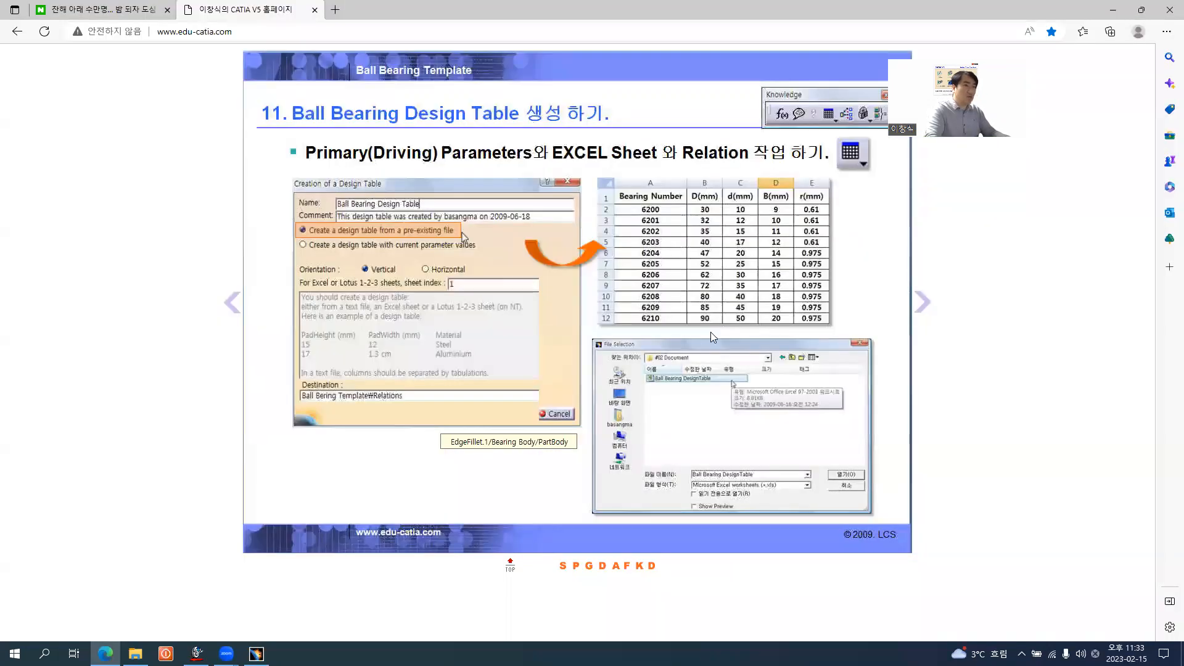
key(alt+Tab)
drag(613, 399, 624, 401)
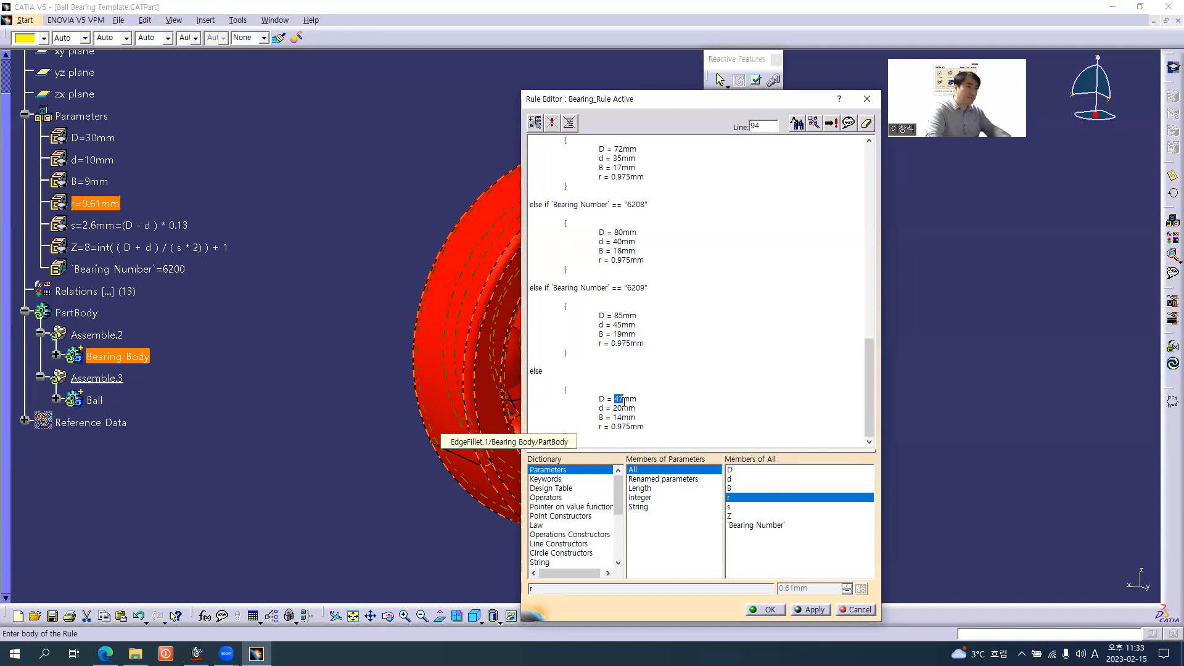
text(90)
text(5)
drag(614, 418, 624, 419)
text(20)
click(803, 608)
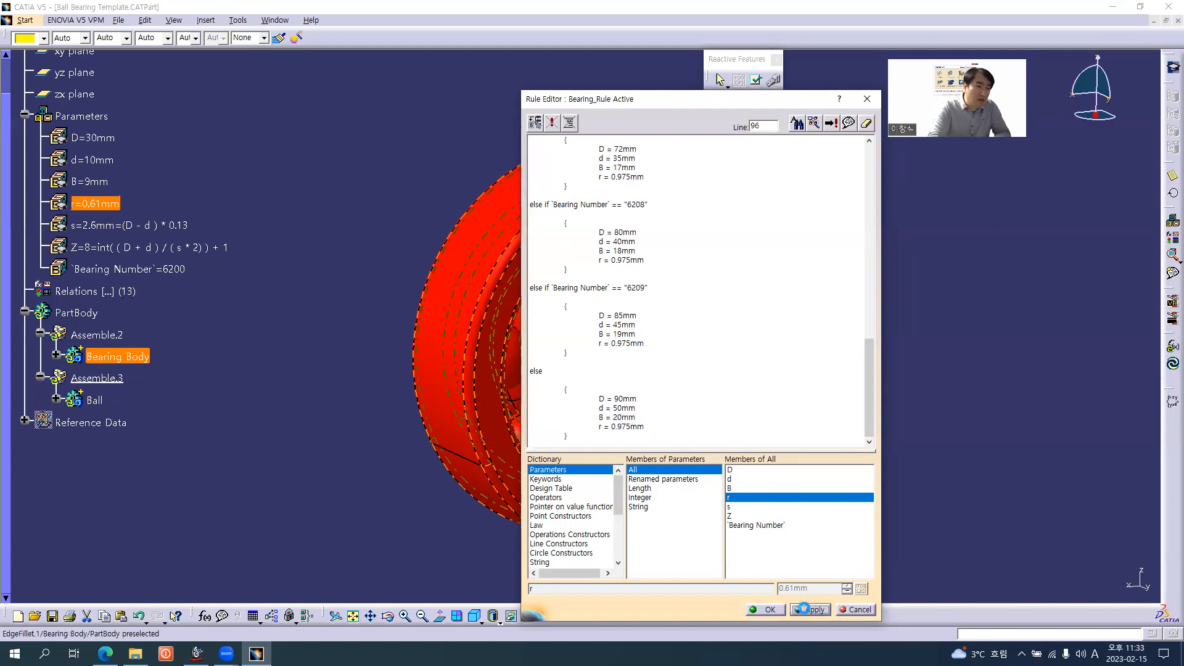
click(769, 609)
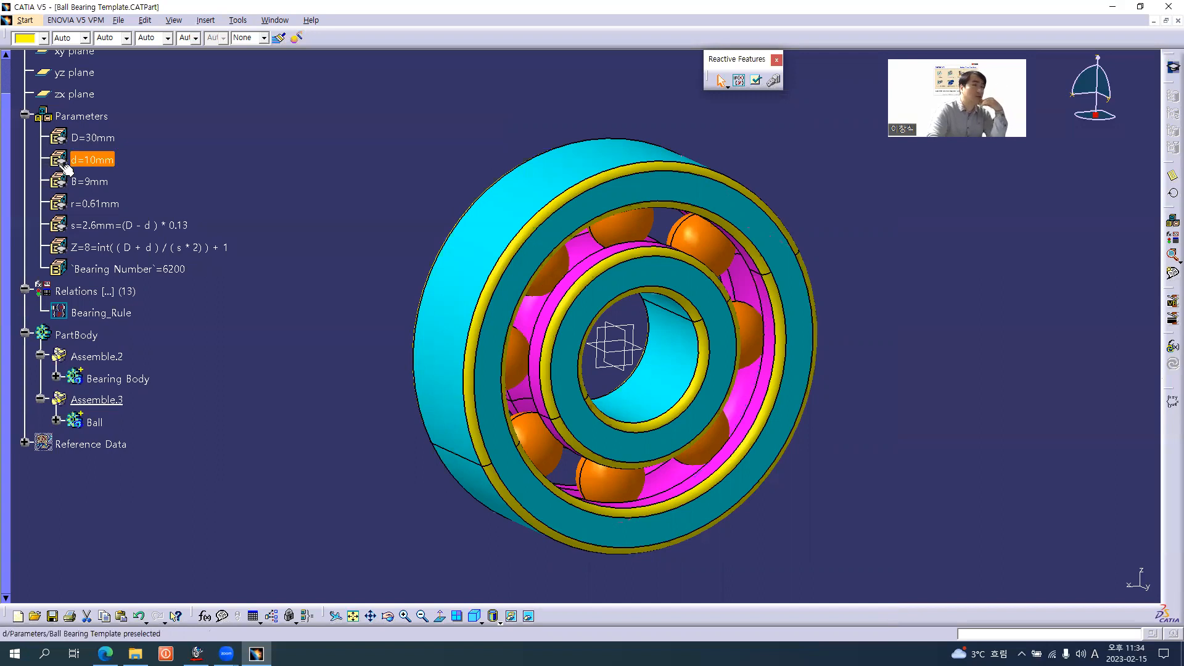
Try out the rule by setting the Bearing Number parameter to 6210
click(161, 269)
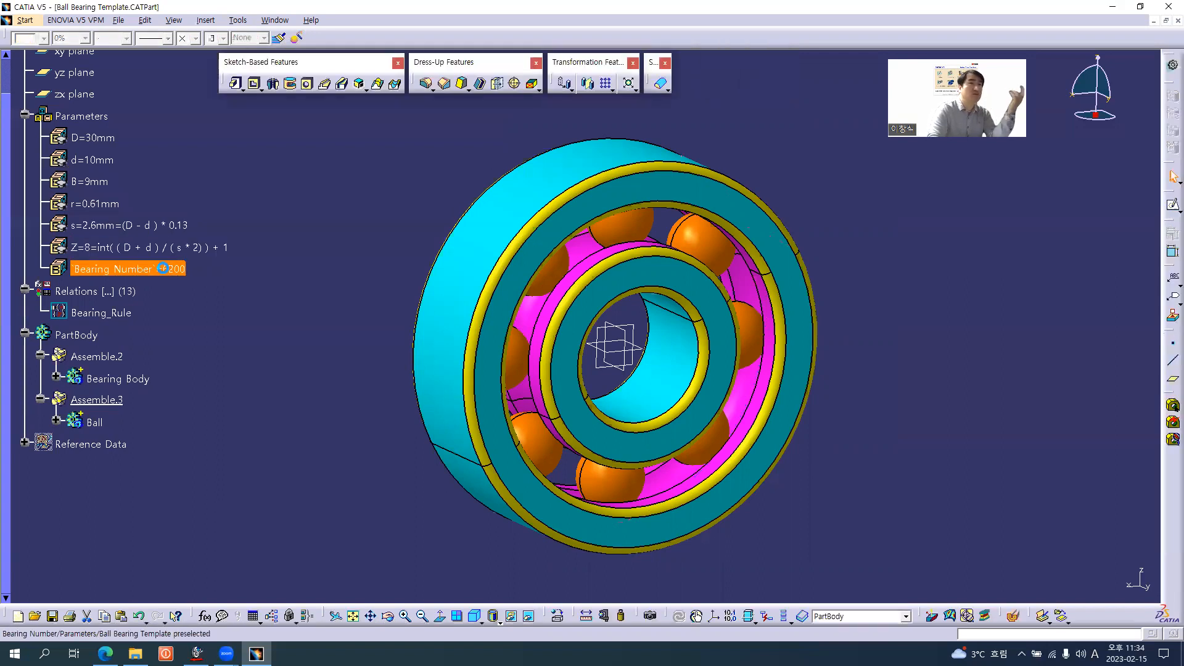
double_click(170, 270)
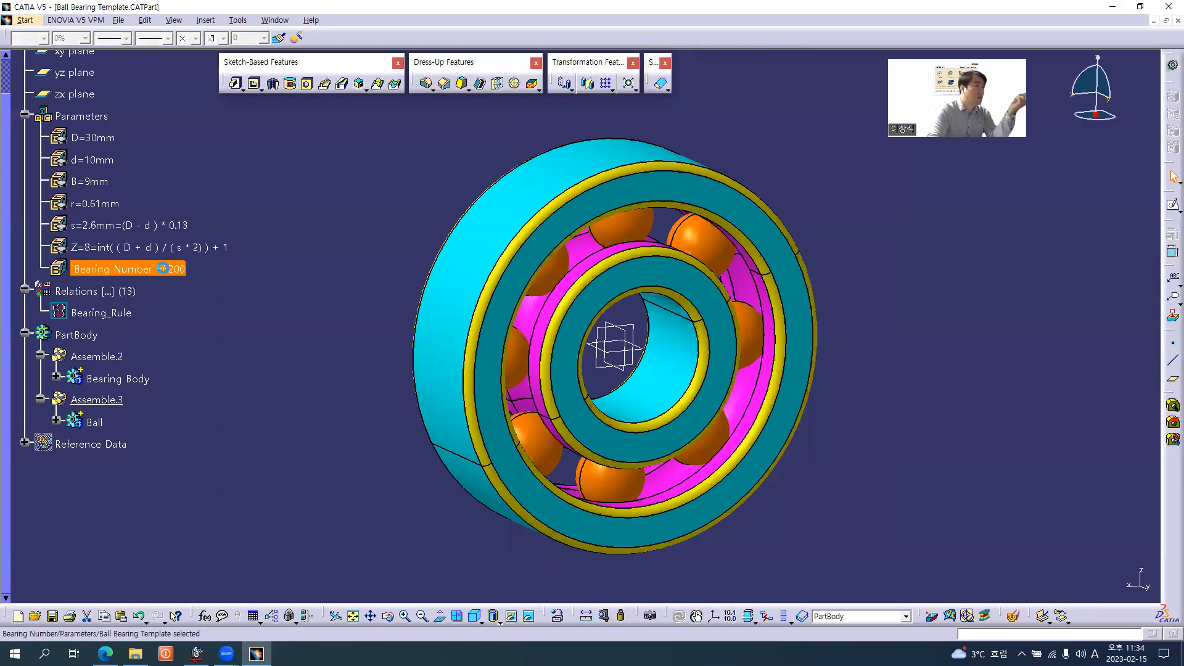
click(320, 299)
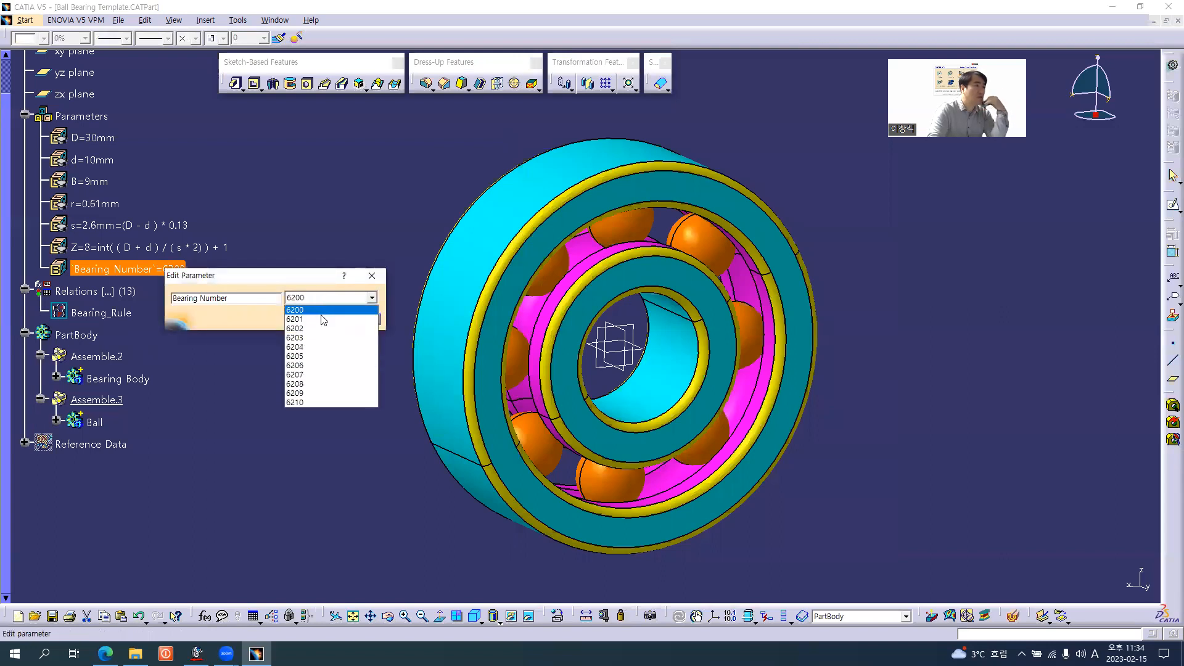
click(320, 402)
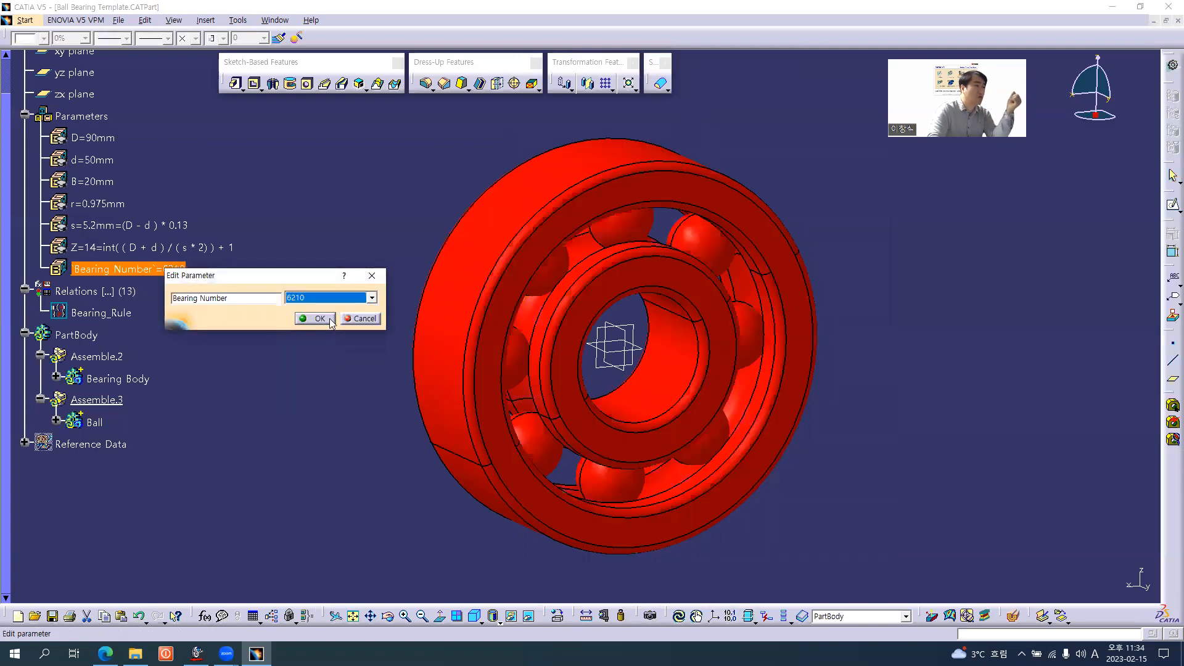
click(330, 317)
middle_drag(601, 209, 519, 348)
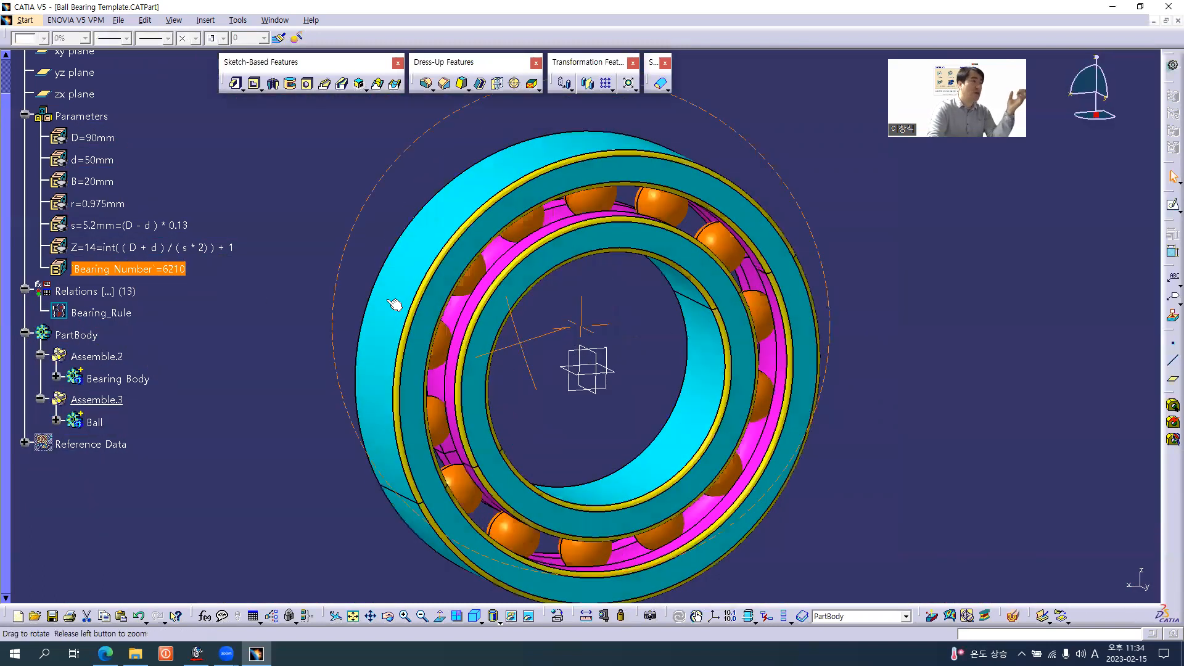
Set the Bearing Number parameter back to 6200 and close the Knowledge Report
double_click(161, 268)
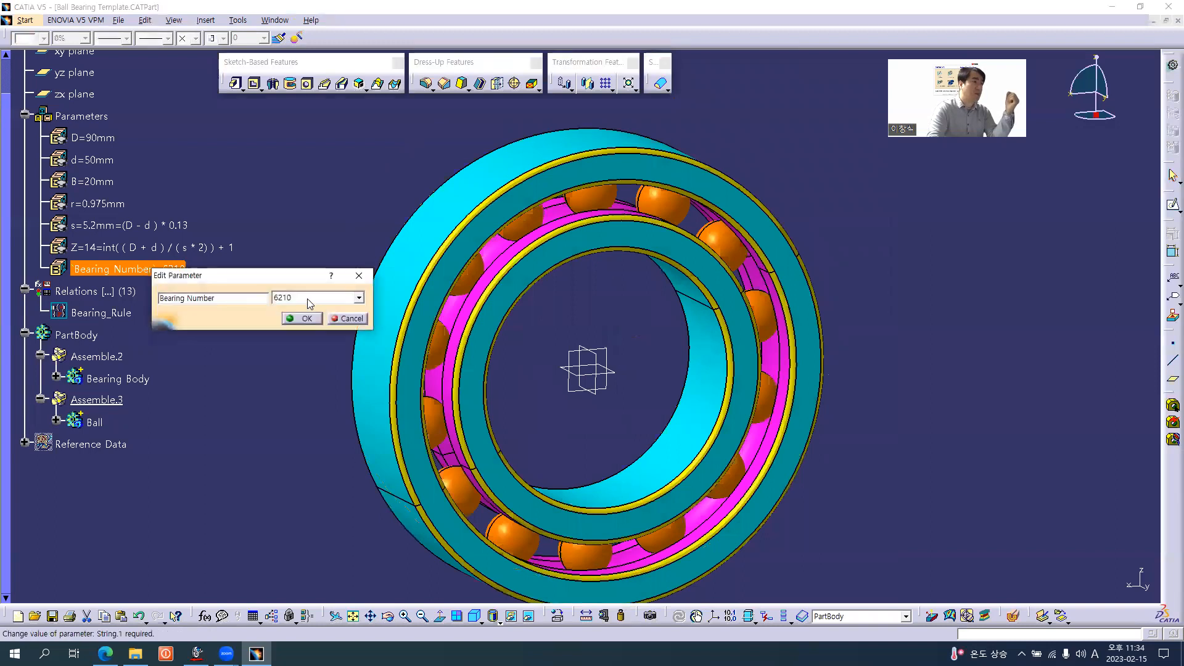
click(307, 298)
click(309, 308)
click(307, 318)
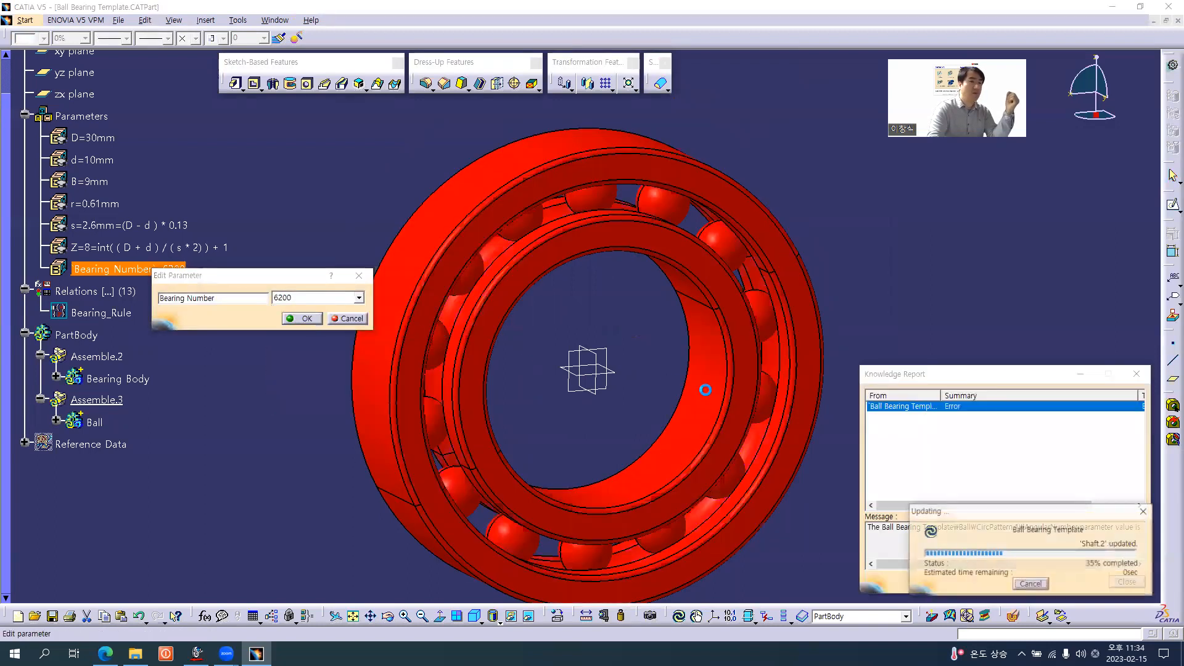
click(1136, 371)
middle_drag(522, 335, 562, 247)
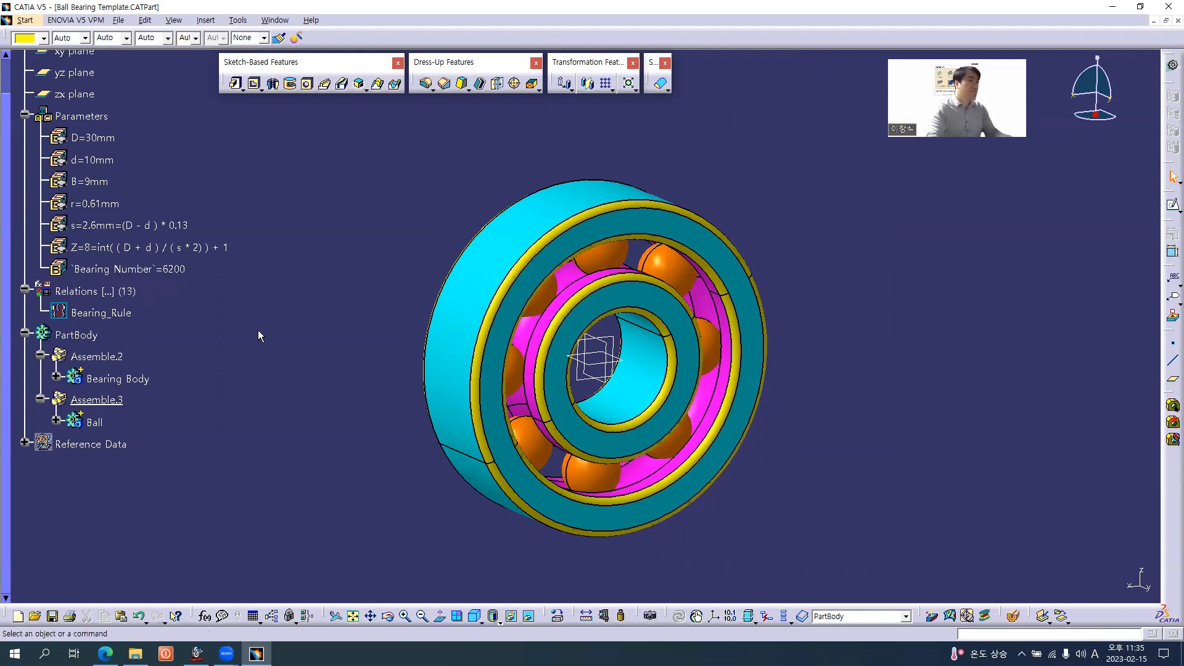
Review the Ball Bearing Design Table page in the browser, then return to CATIA and select Bearing_Rule under Relations
key(alt+Tab)
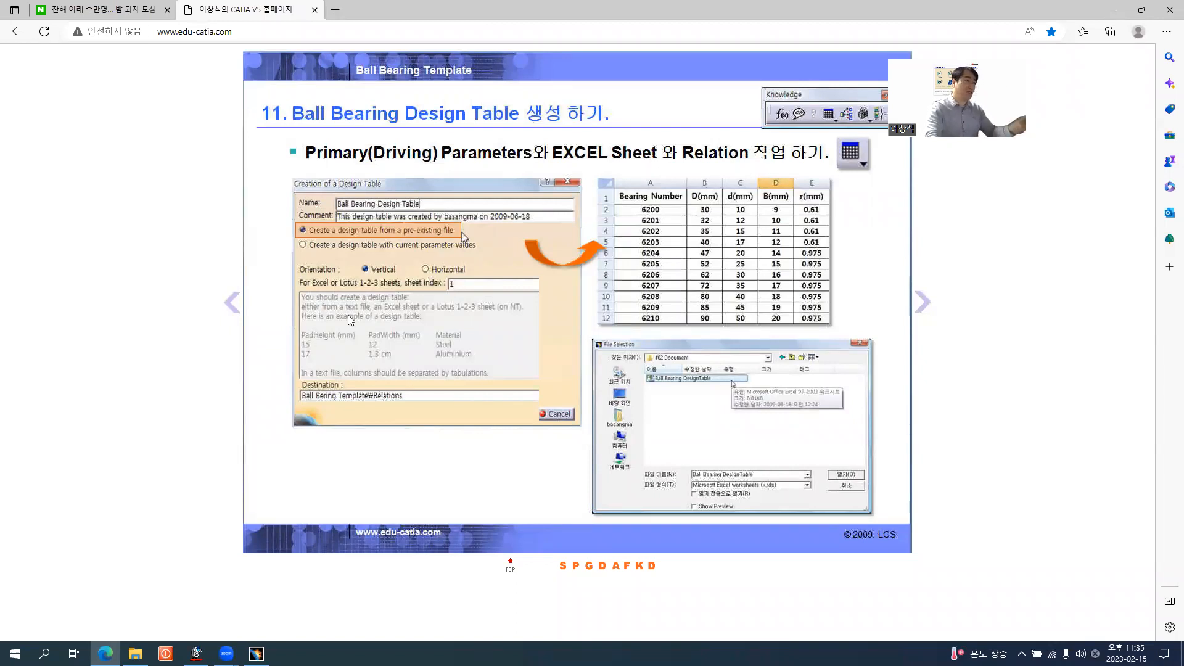
key(alt+Tab)
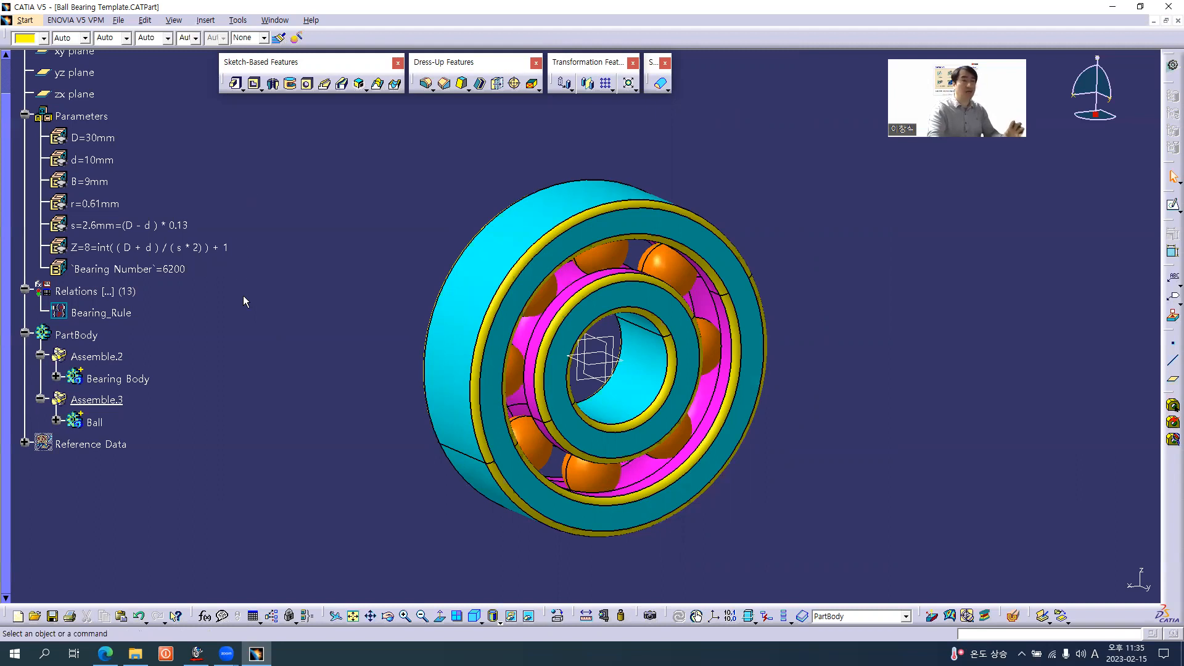
click(124, 314)
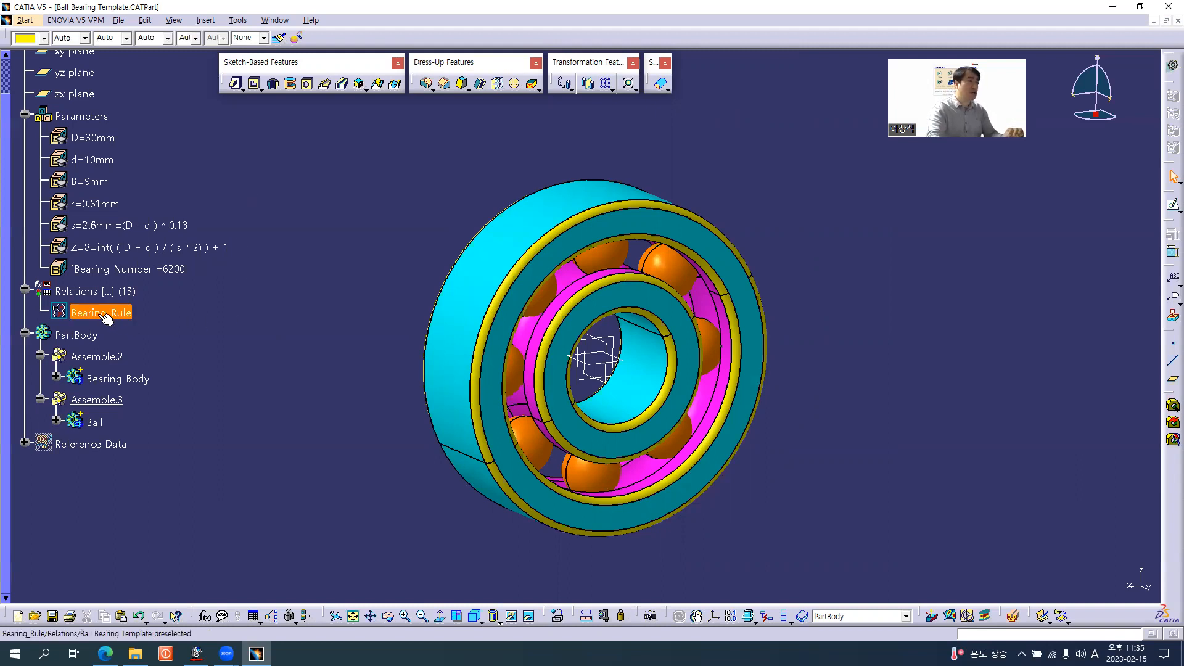
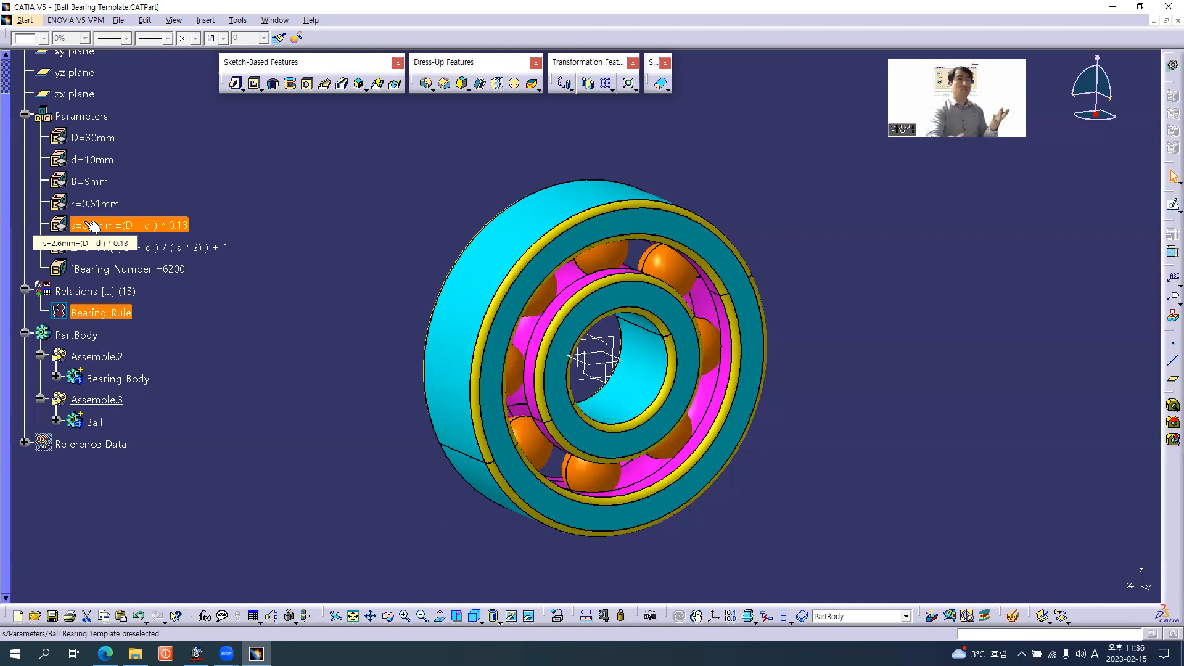
Deactivate the Bearing_Rule relation
right_click(104, 314)
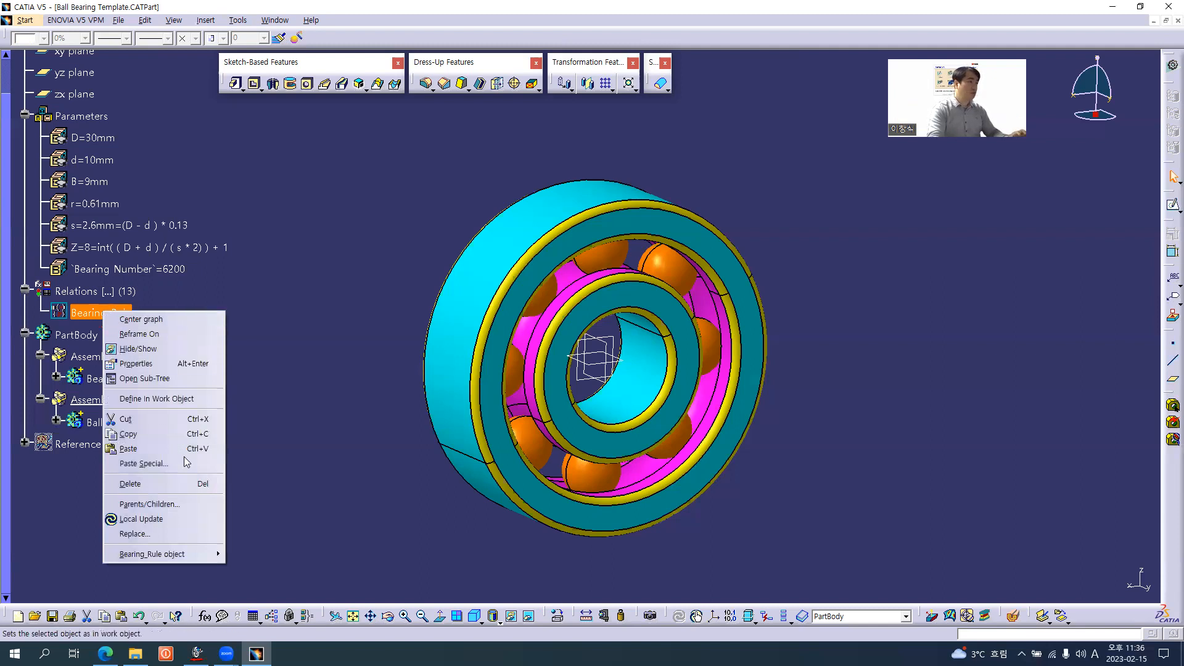
mouse_move(197, 554)
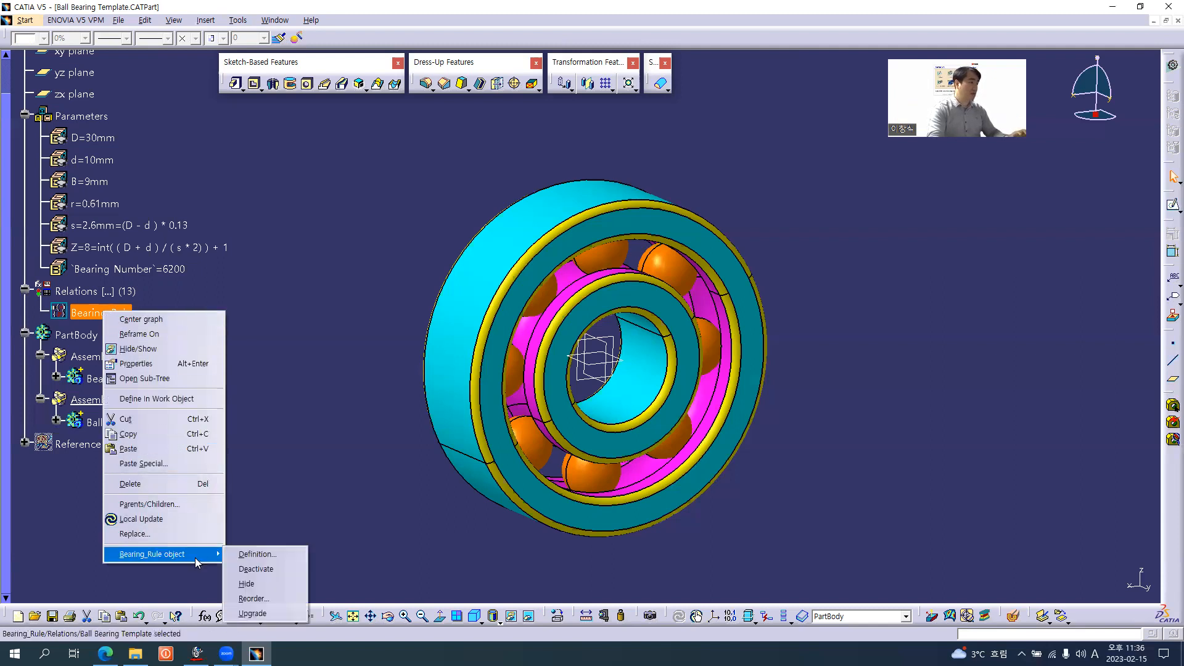
click(271, 571)
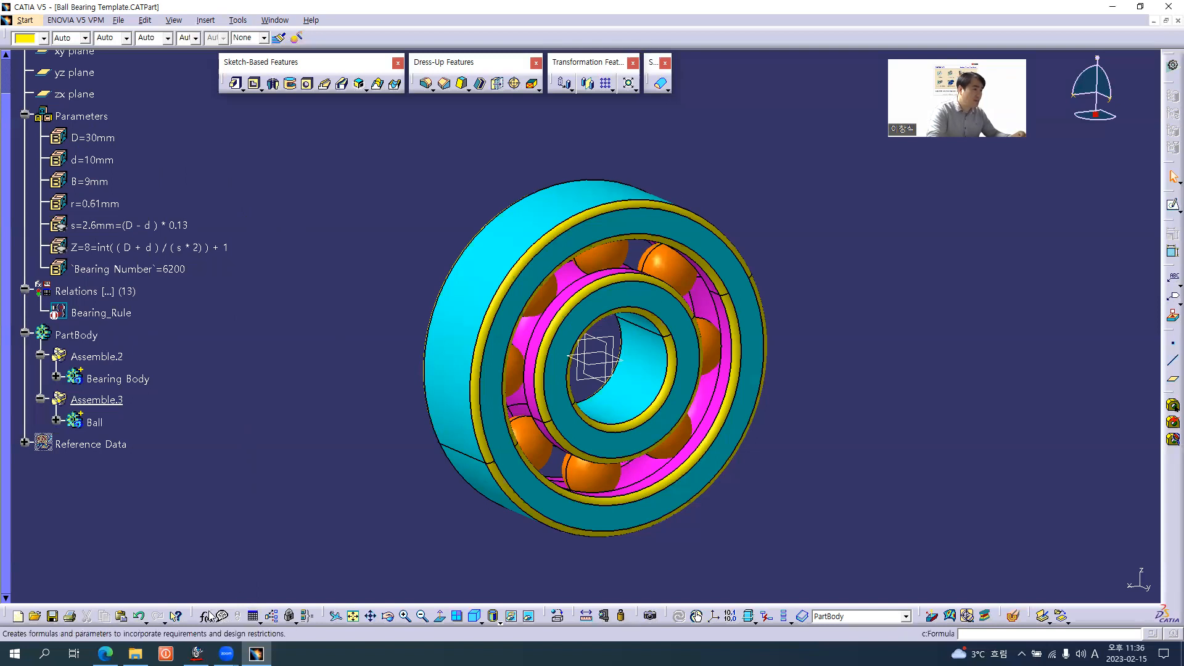
Create a vertical design table from the current parameter values, stored under the template's Relations
click(253, 614)
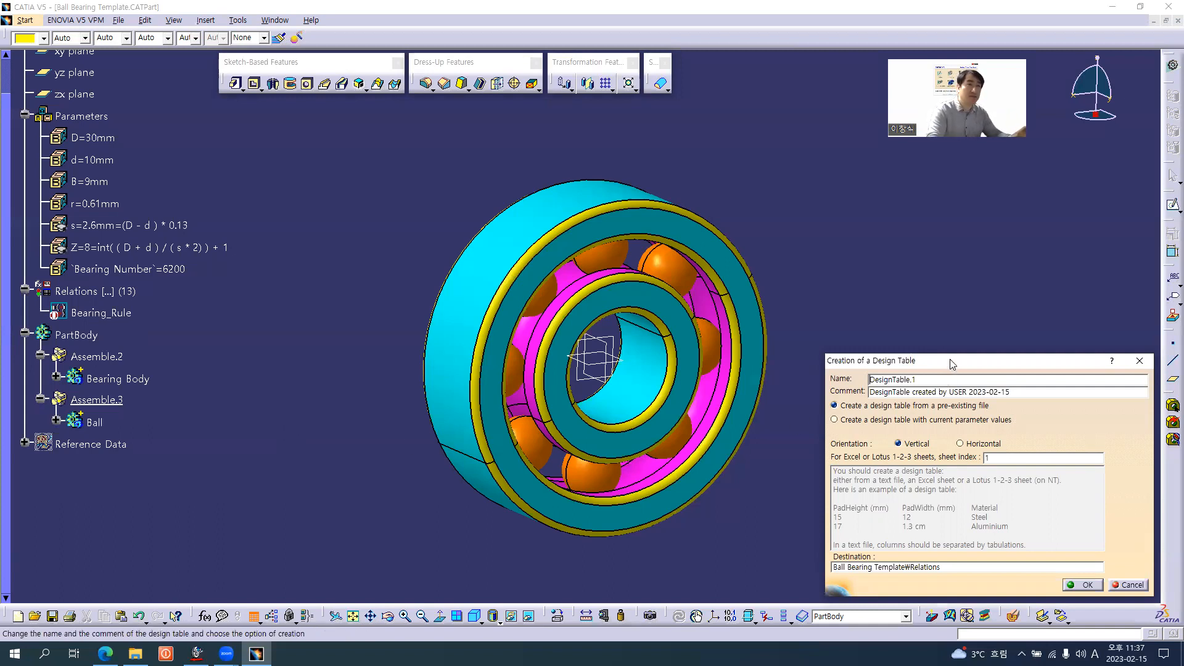
drag(950, 362, 923, 275)
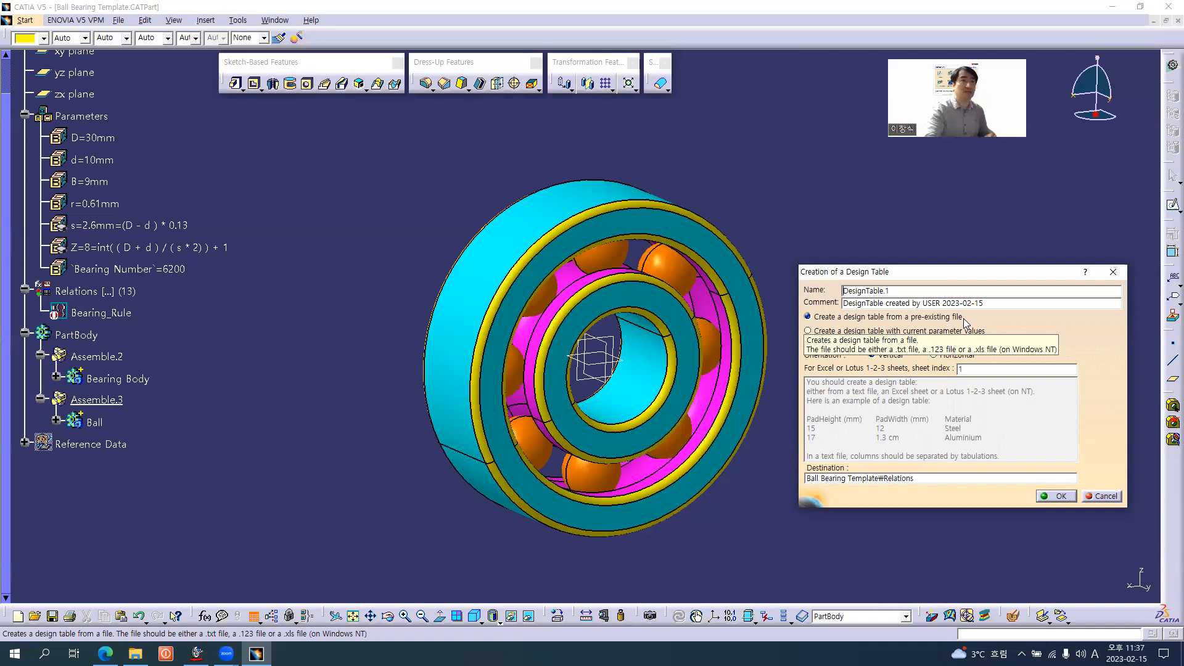
click(962, 331)
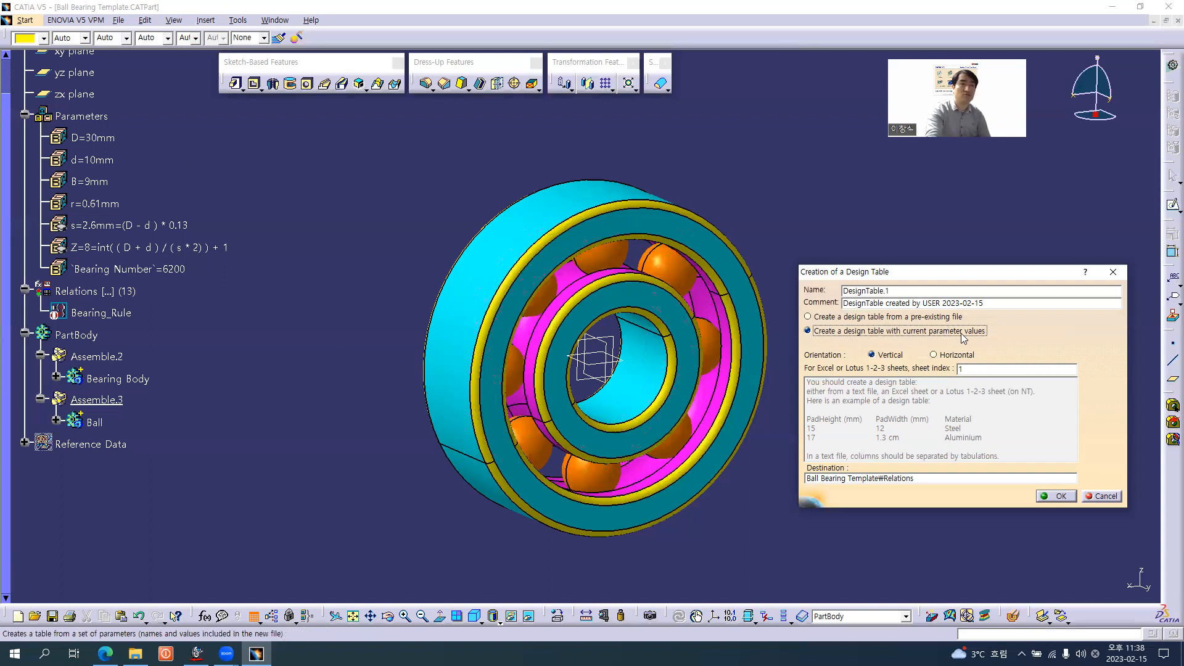
click(1058, 497)
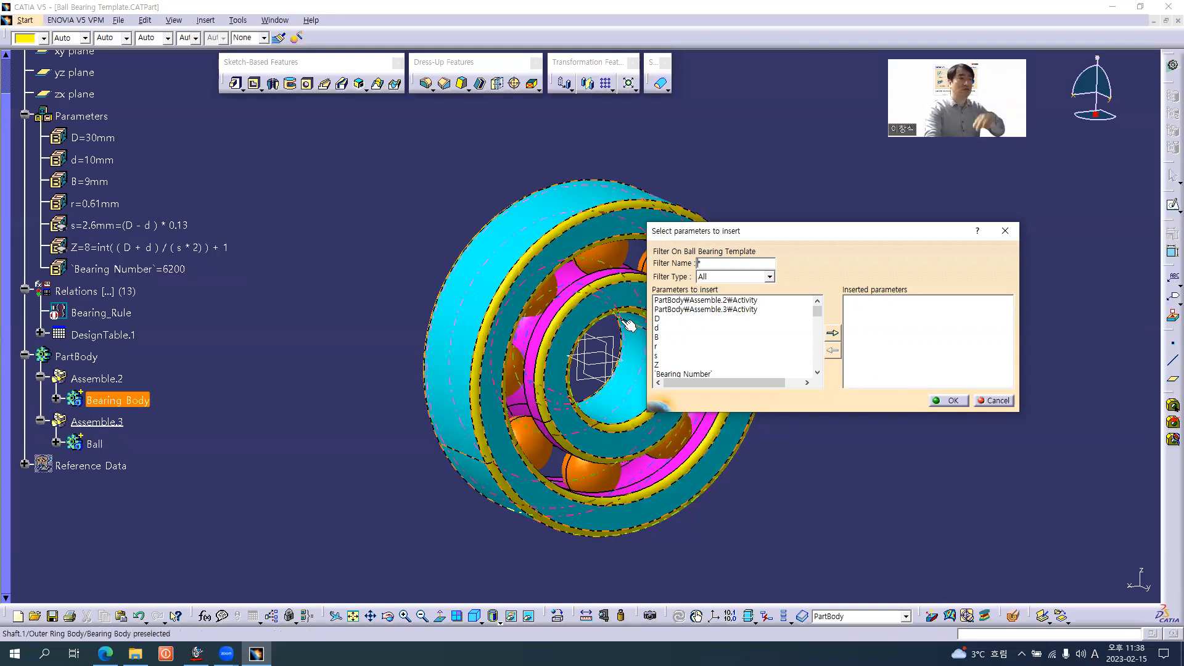
Filter to renamed parameters and insert Bearing Number, D, d, B and r into the design table, checking the column order against the browser page
click(737, 279)
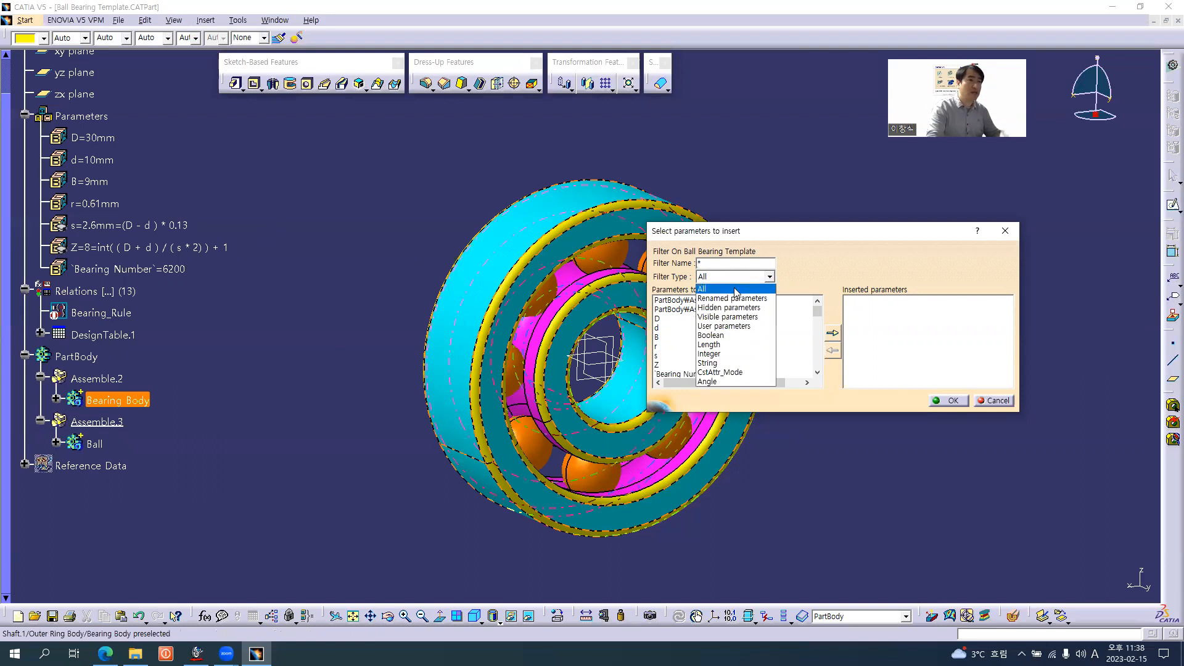
click(732, 299)
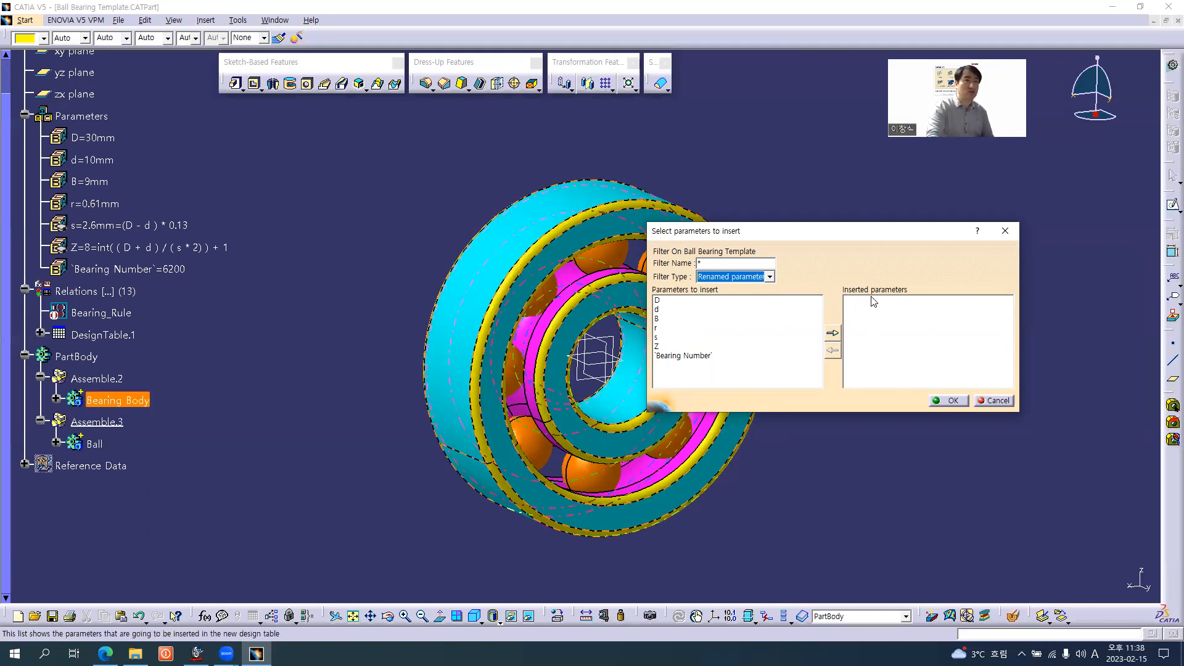
double_click(687, 357)
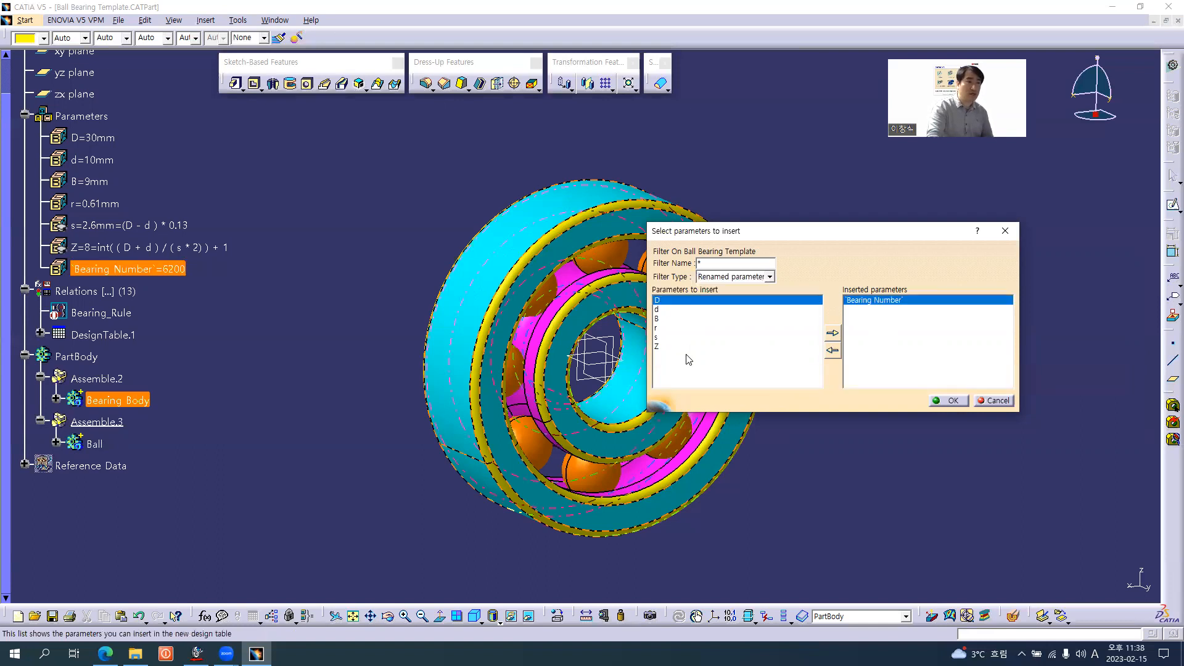
double_click(670, 300)
double_click(670, 300)
double_click(670, 300)
double_click(670, 301)
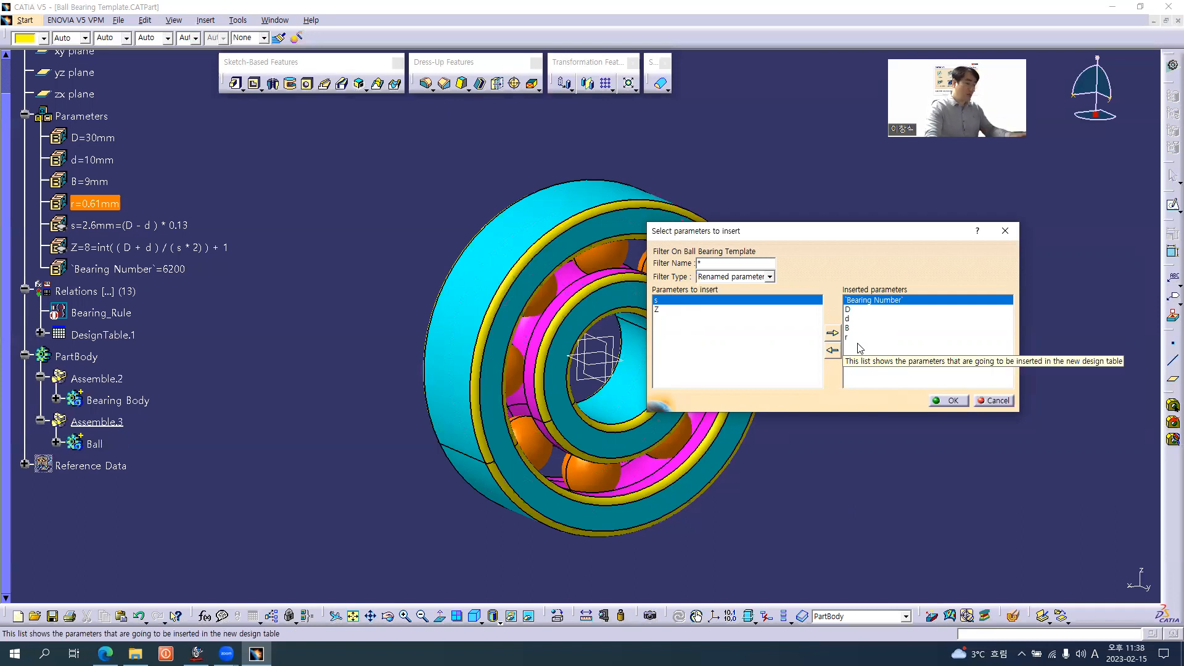
key(alt+Tab)
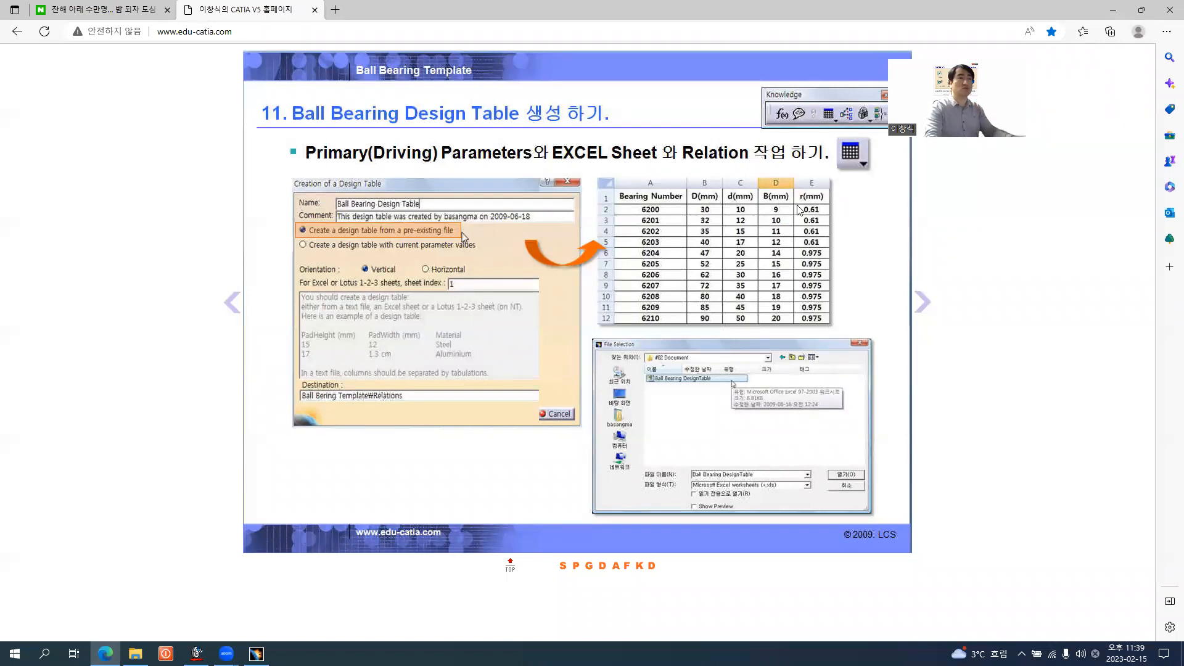
key(alt+Tab)
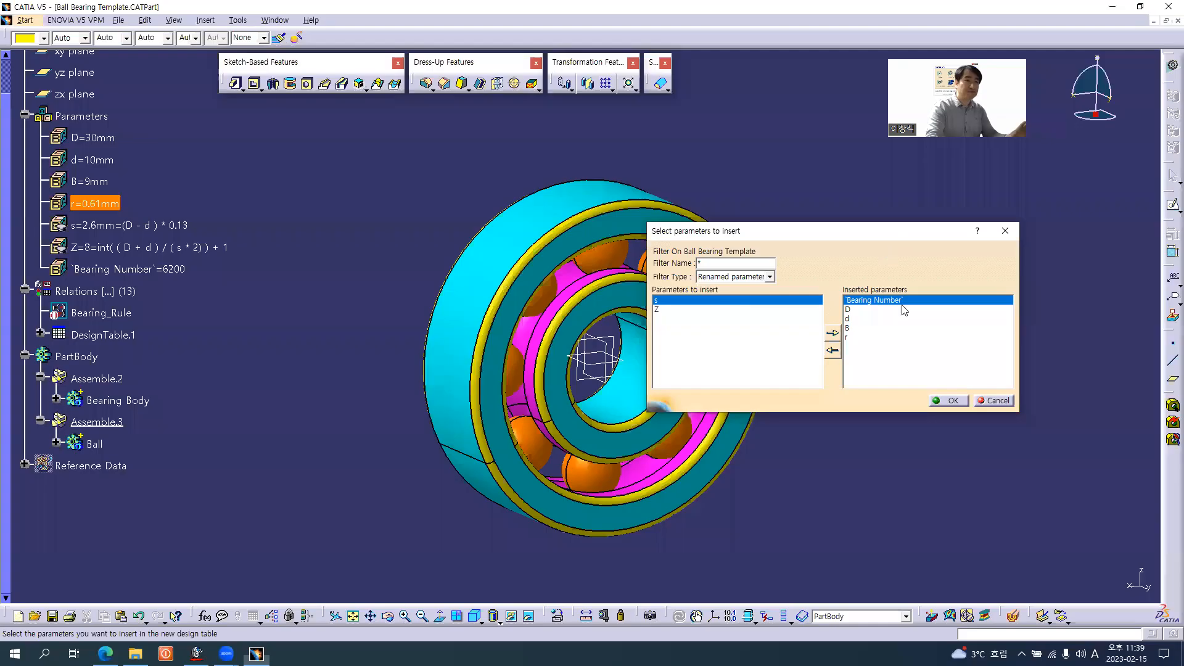
click(949, 399)
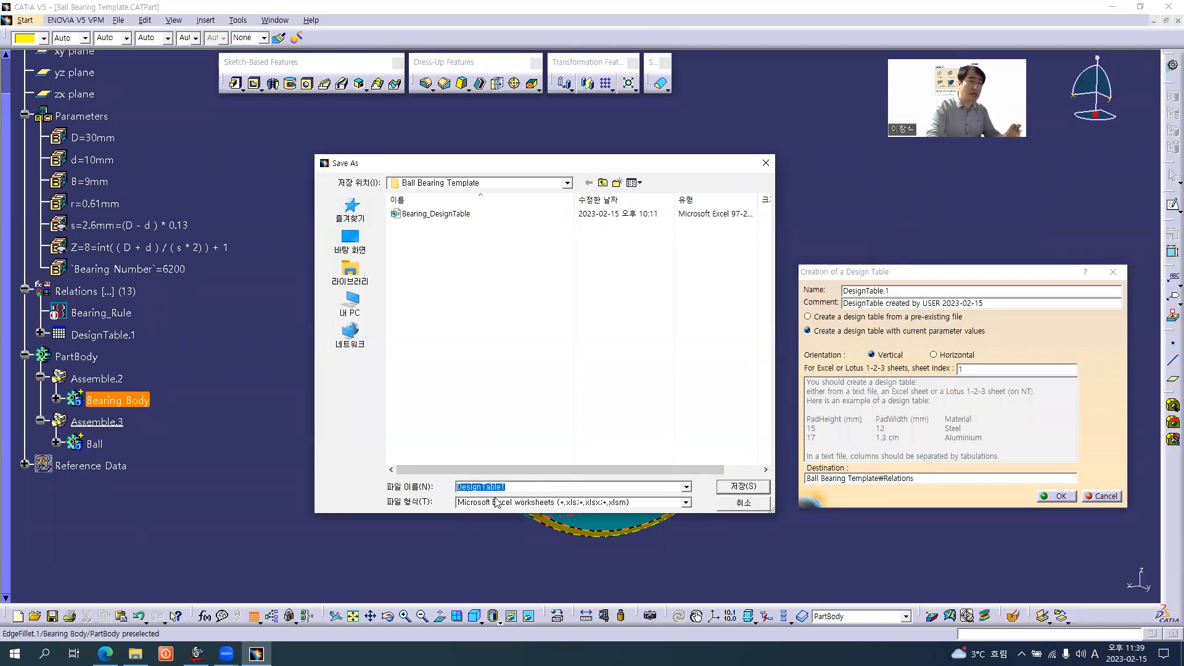
Save the design table's Excel file as Ball Bearing DesignTable_01 in the Ball Bearing Template folder
click(459, 487)
text(Ball)
text( Bear)
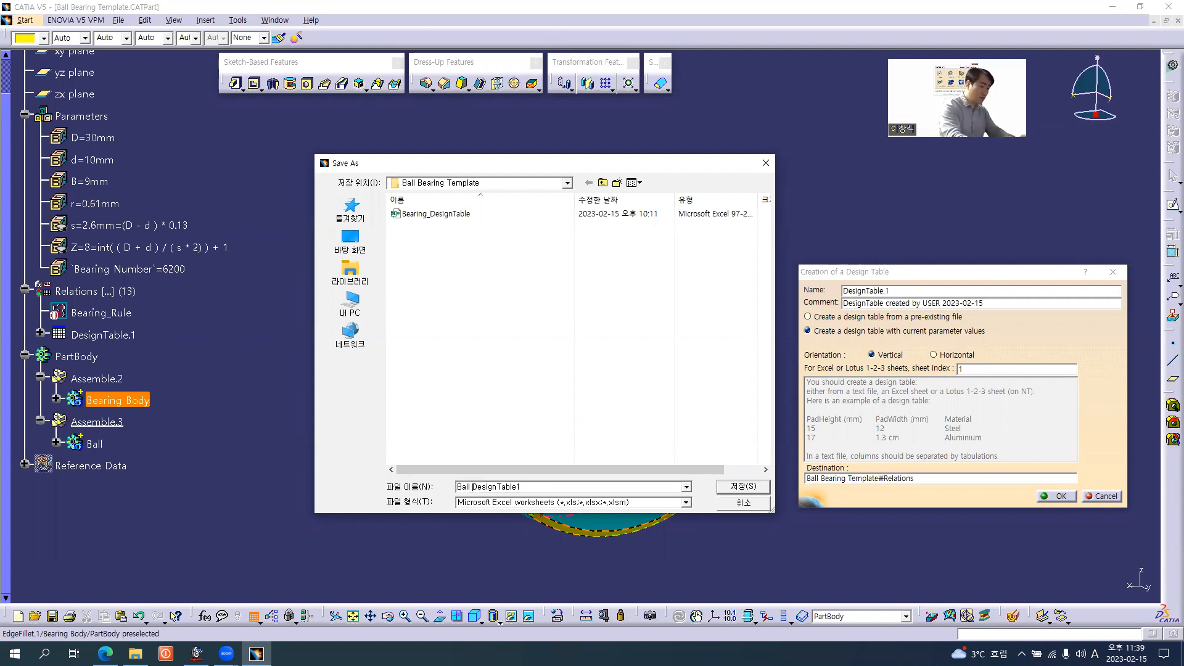
text(ing)
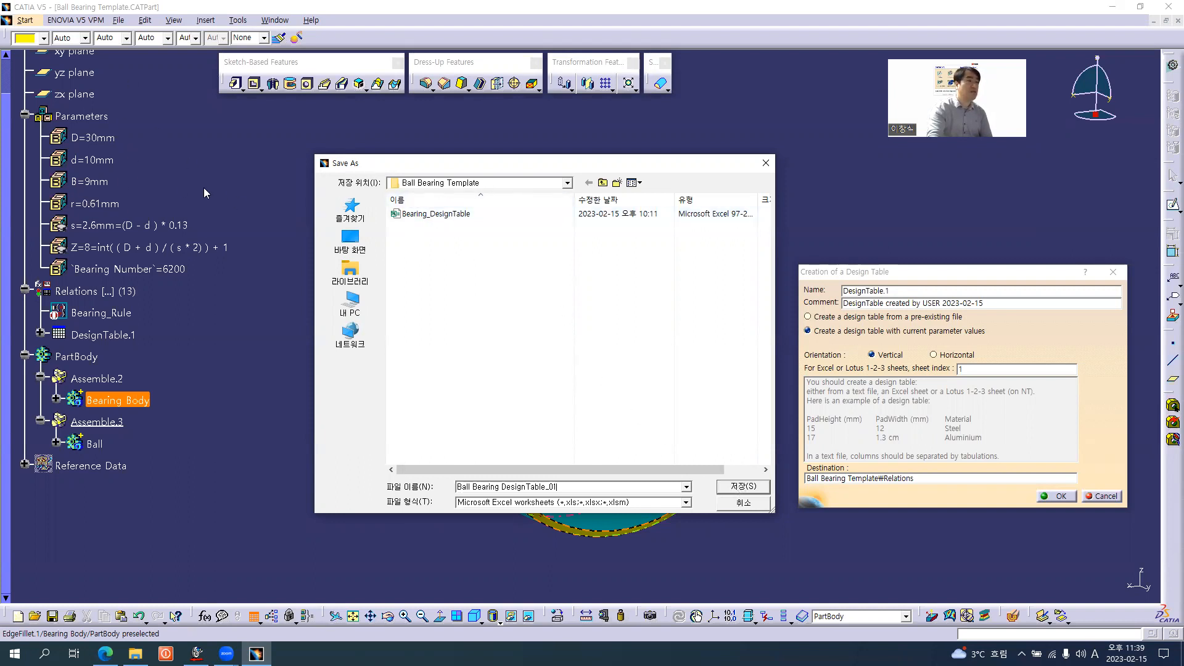
click(740, 486)
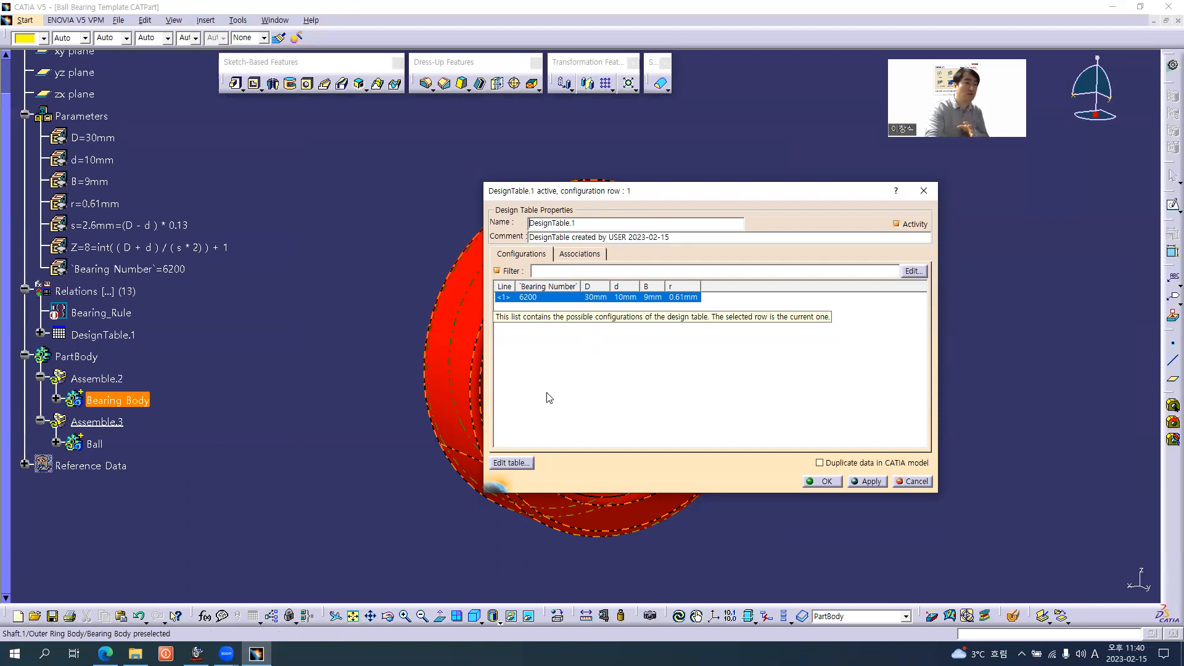
Open the design table for editing in Excel, then fit the widths of columns A to E and centre their contents
click(516, 463)
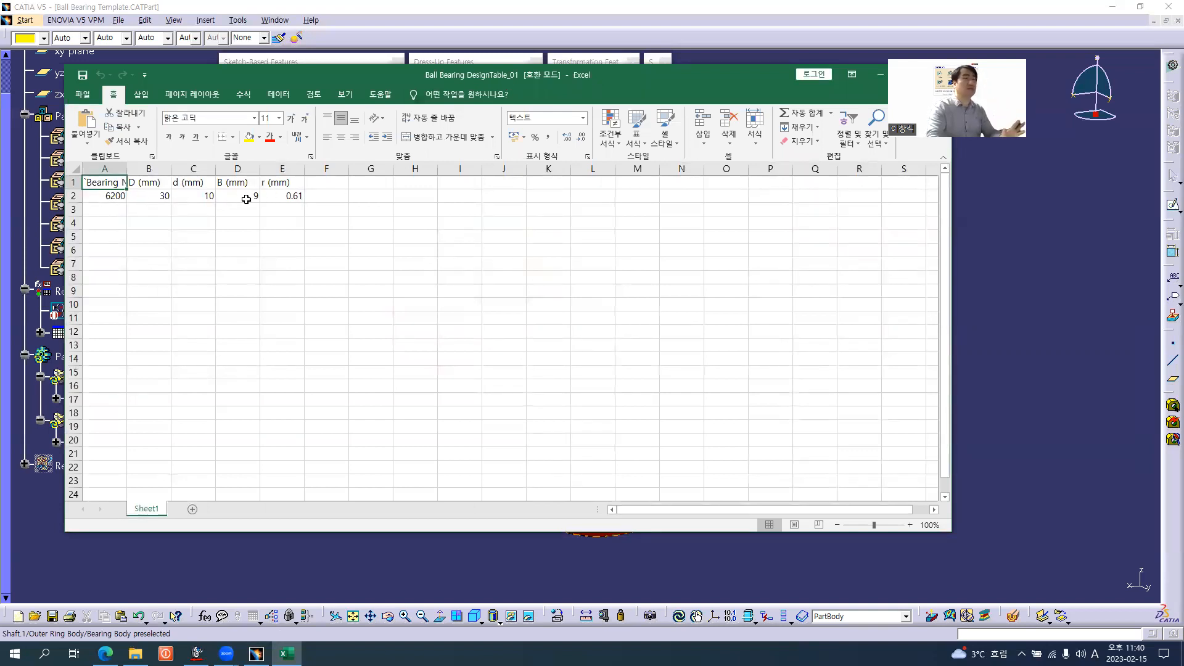
click(110, 209)
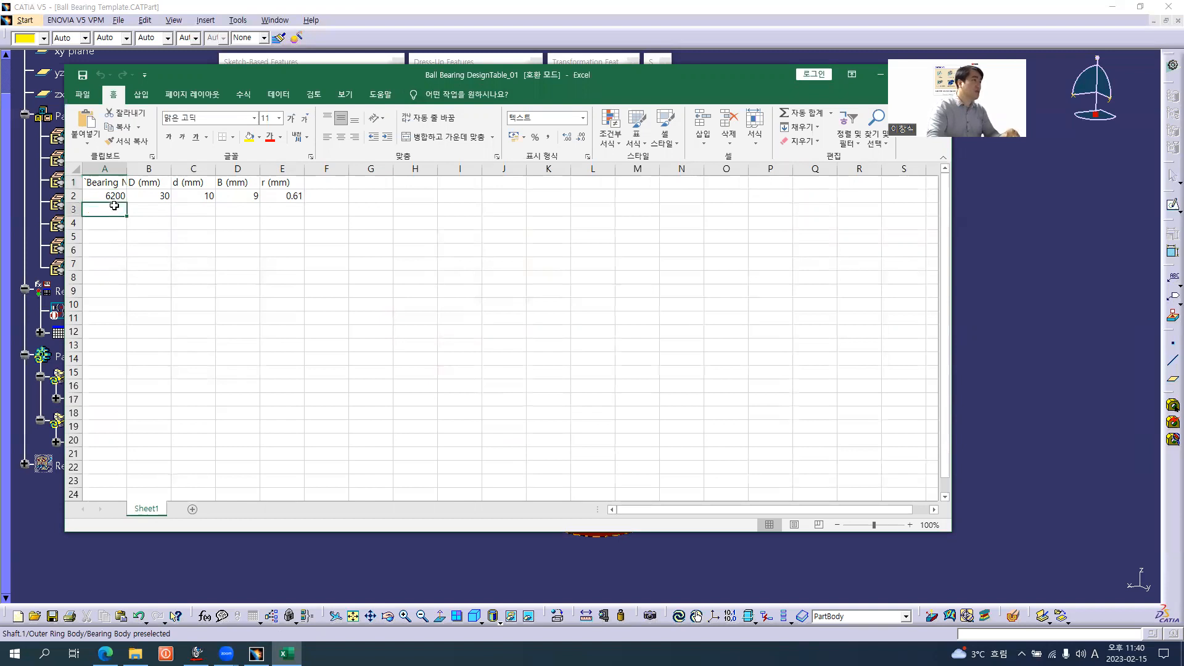
drag(108, 168, 249, 171)
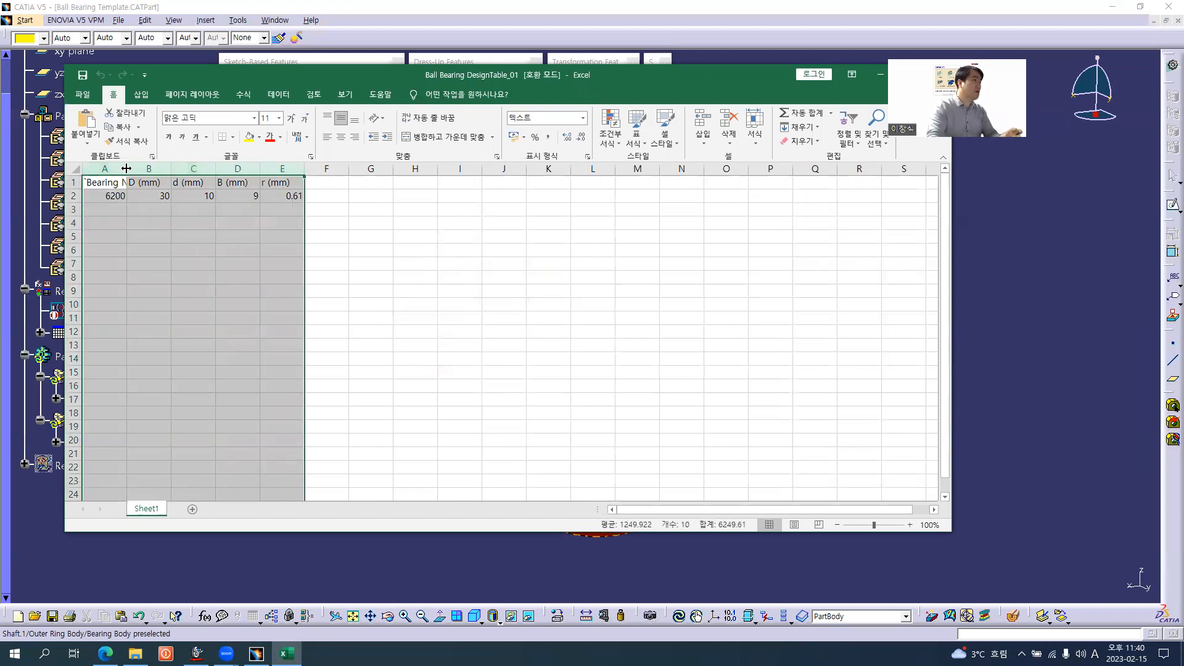
double_click(126, 168)
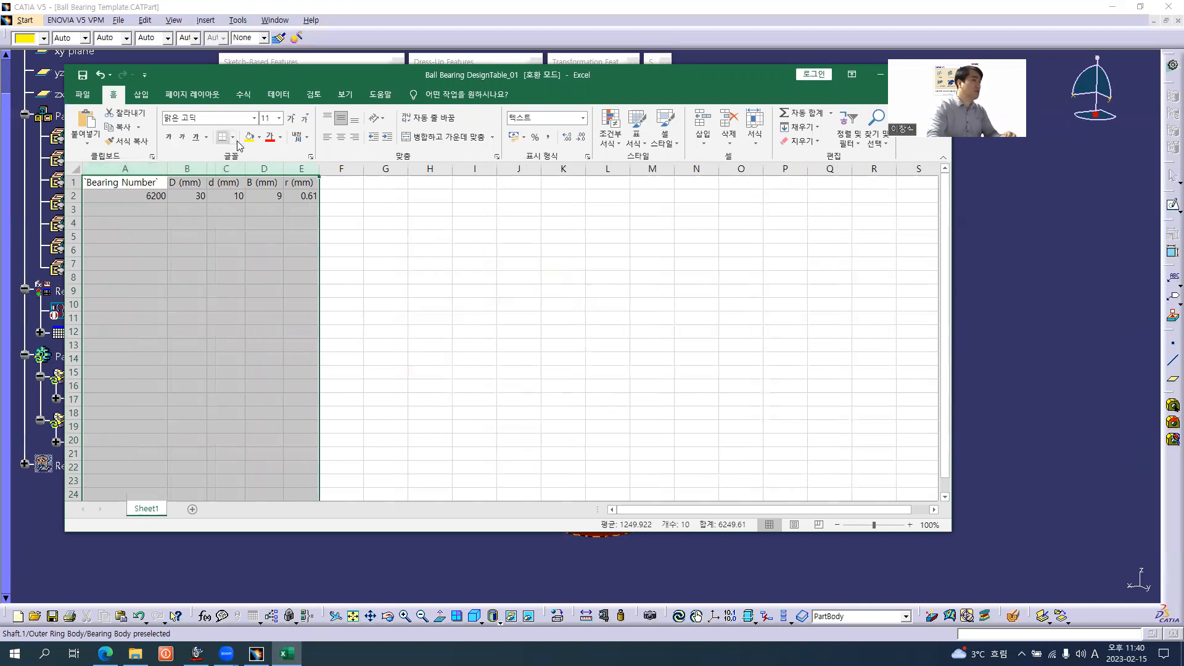
click(341, 137)
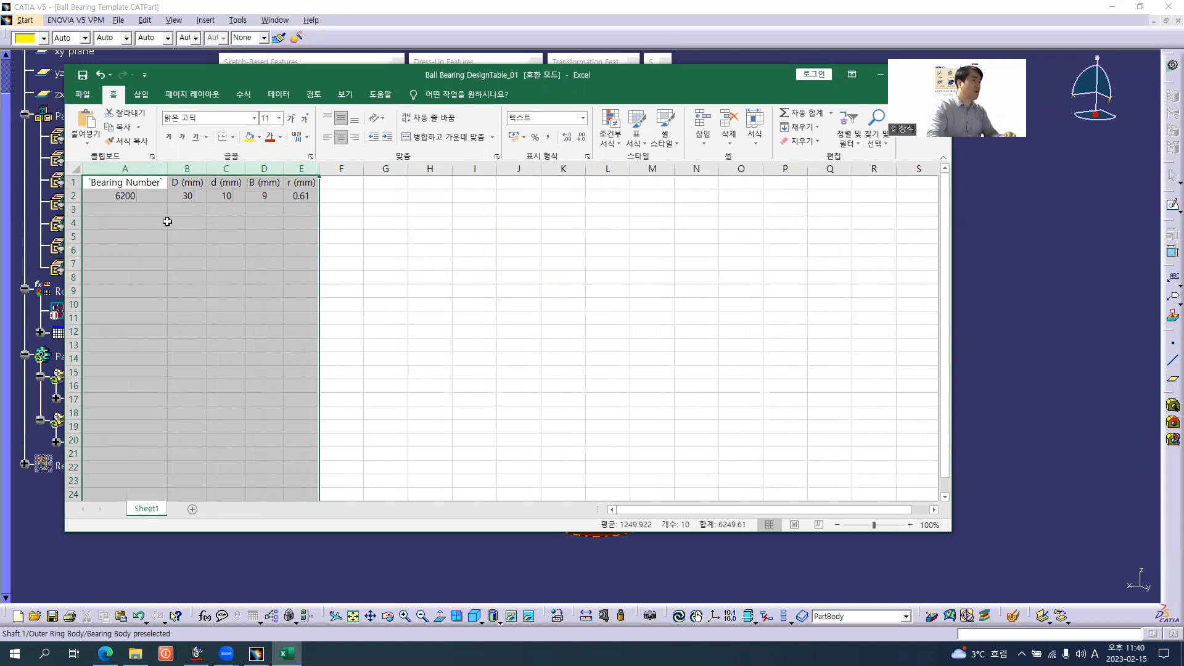
Consult the bearing table in the browser and enter bearing number 6201 in cell A3 of the Excel sheet
click(139, 210)
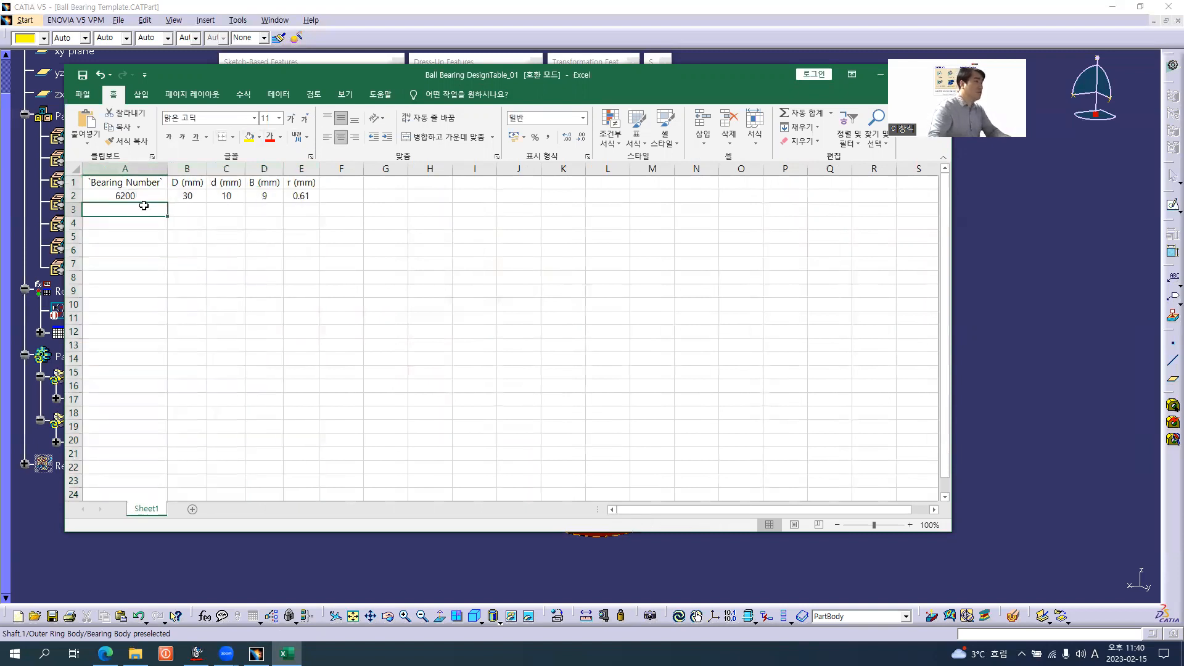
key(alt+Tab)
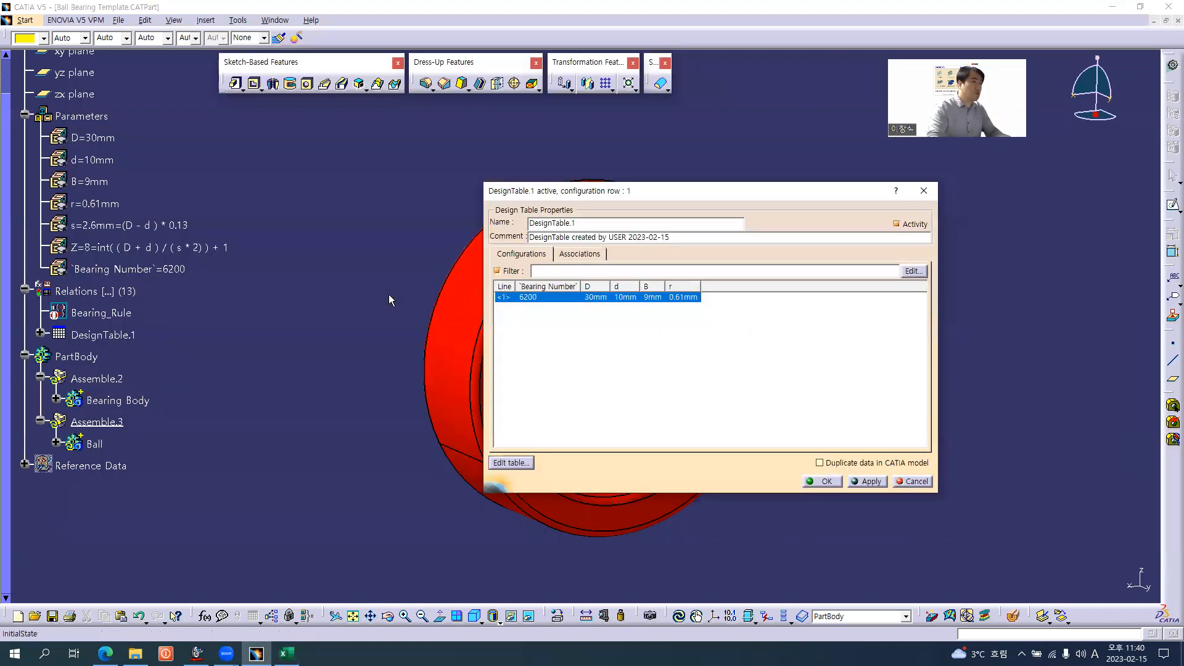
key(alt+Tab)
key(alt+Tab)
key(Tab)
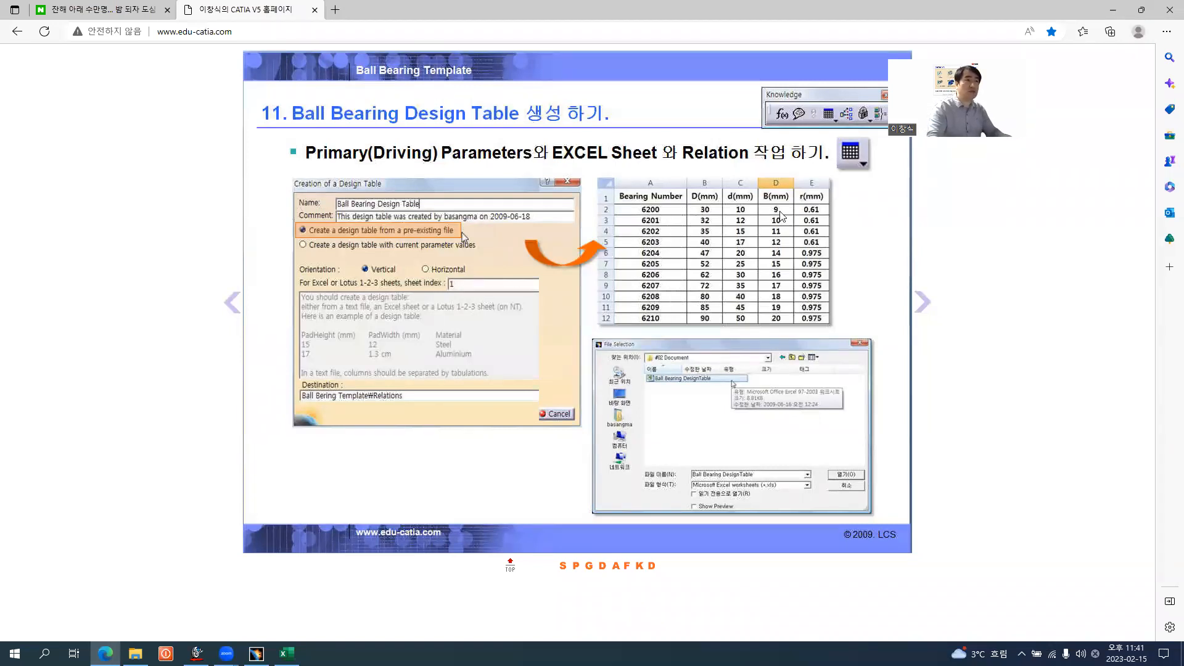
key(alt+Tab)
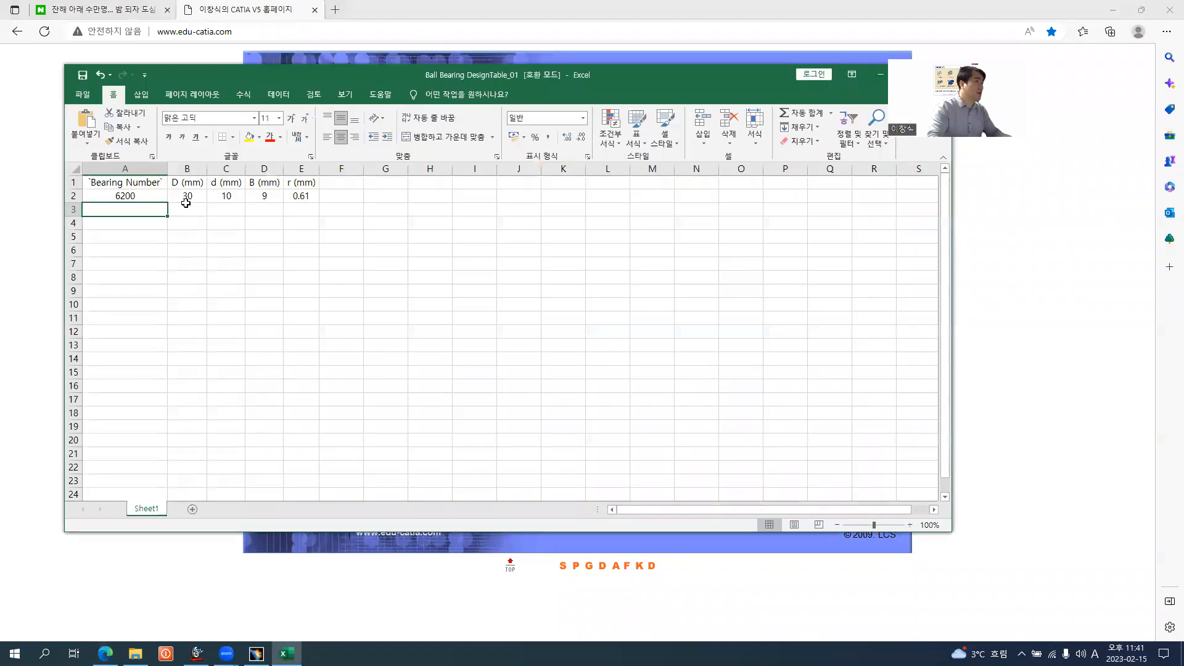
click(142, 194)
click(142, 207)
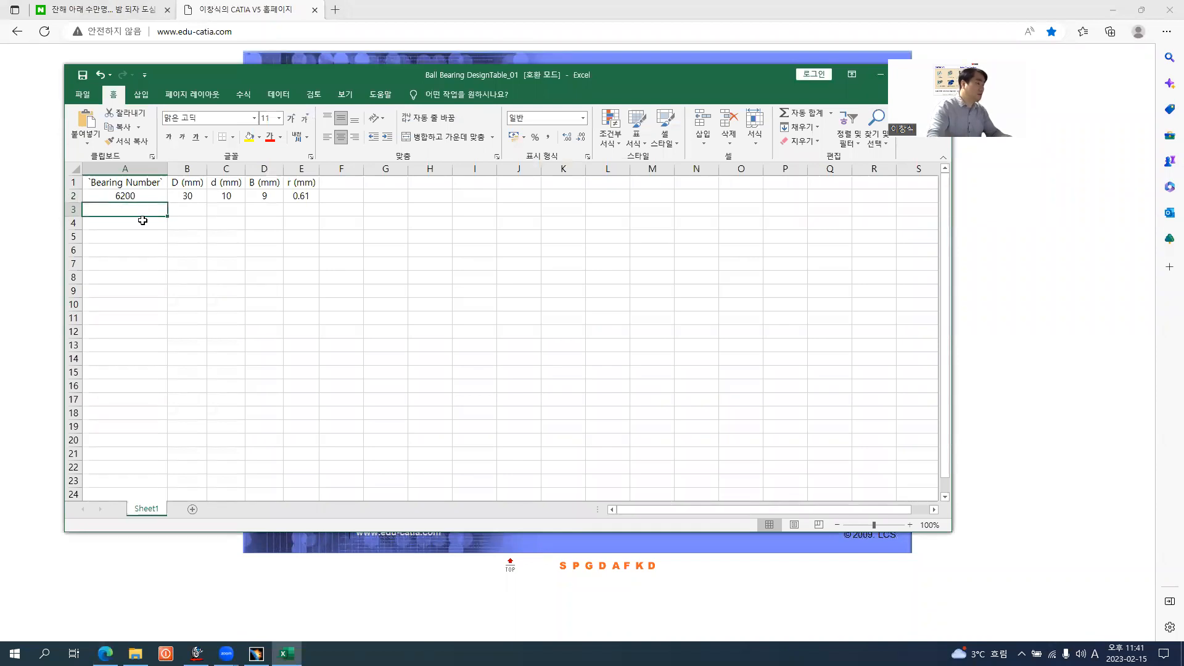
text(6201)
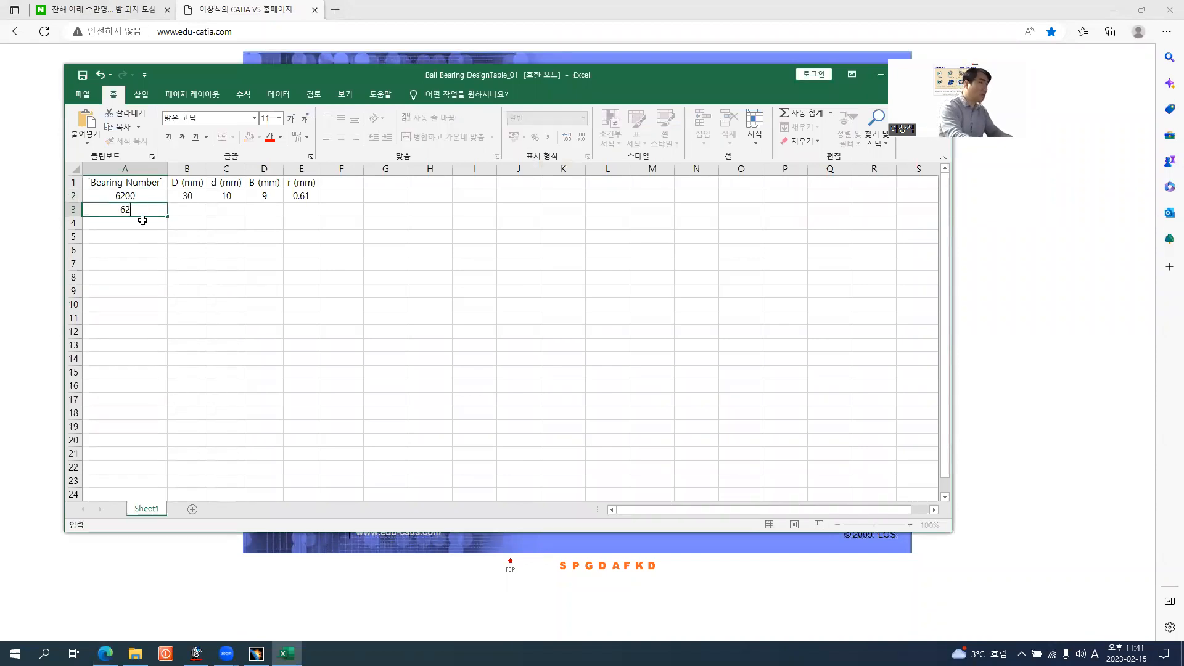
key(Return)
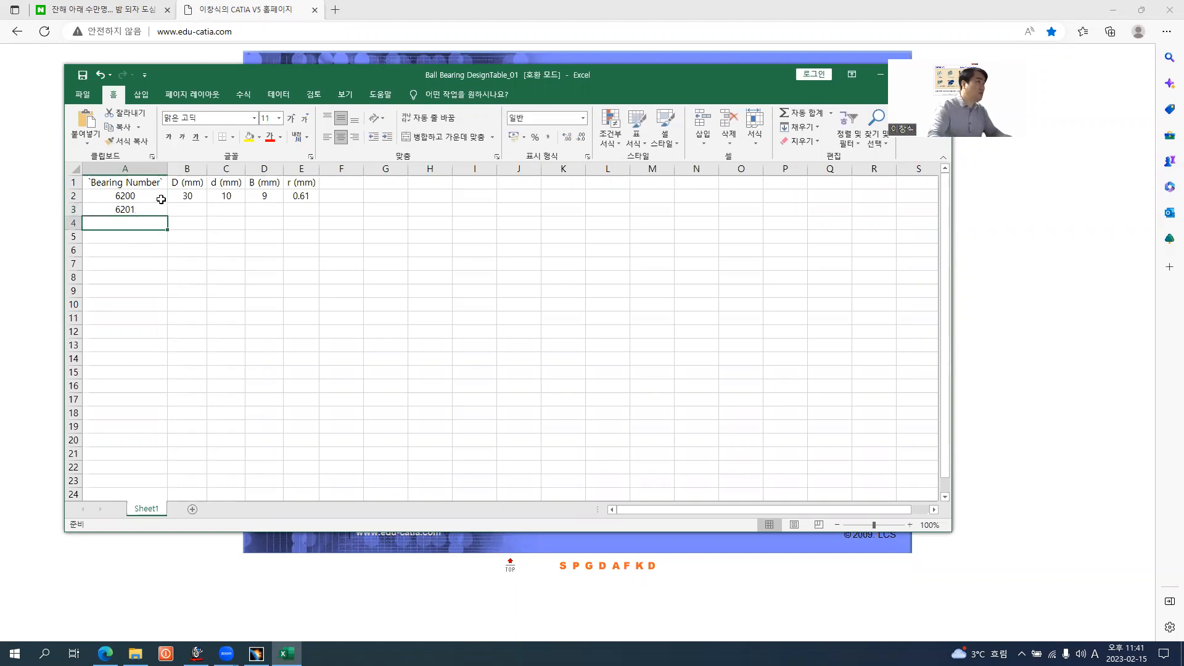
Extend the bearing number series to 6210 in row 12 and copy the 6200 row's D, d, B and r values down to it
drag(162, 192, 163, 336)
click(114, 234)
click(137, 196)
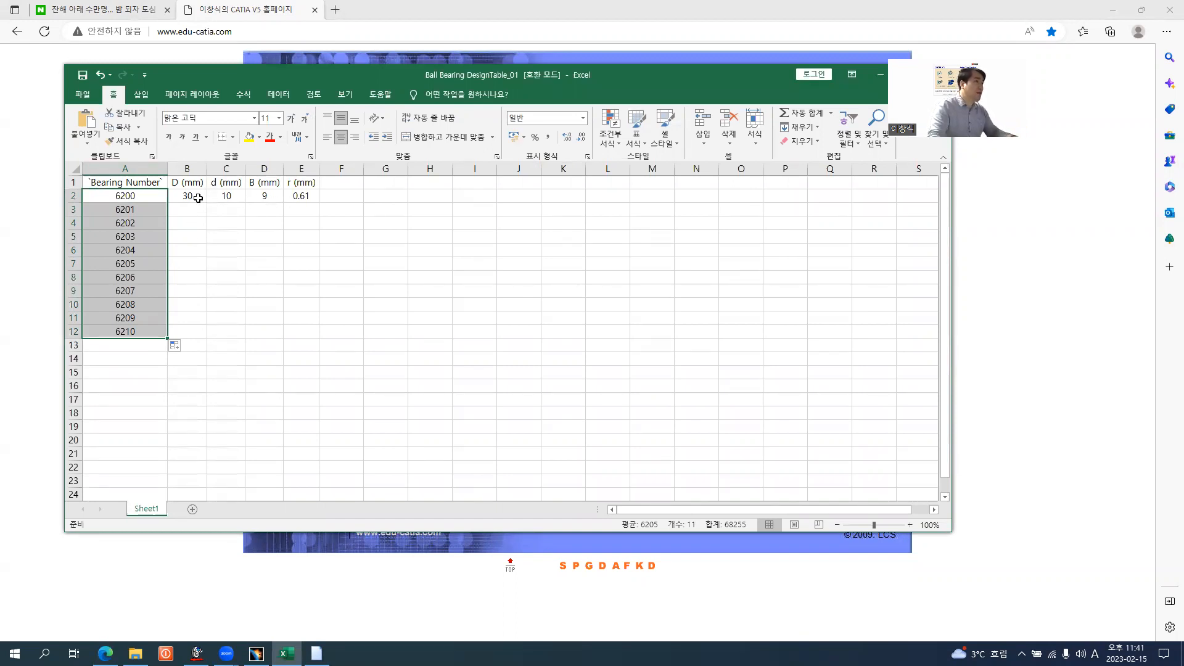
drag(192, 196, 321, 339)
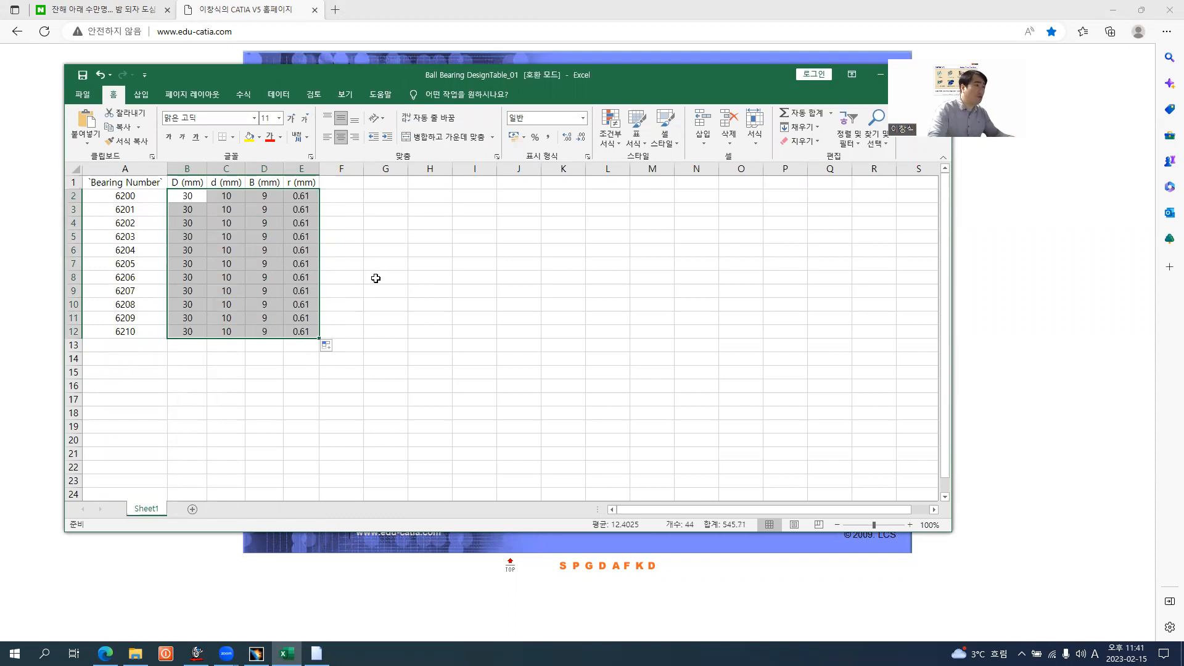
Check the bearing table in the browser and set r to 0.975 mm for bearings 6204 to 6210 in the Excel sheet
key(alt+Tab)
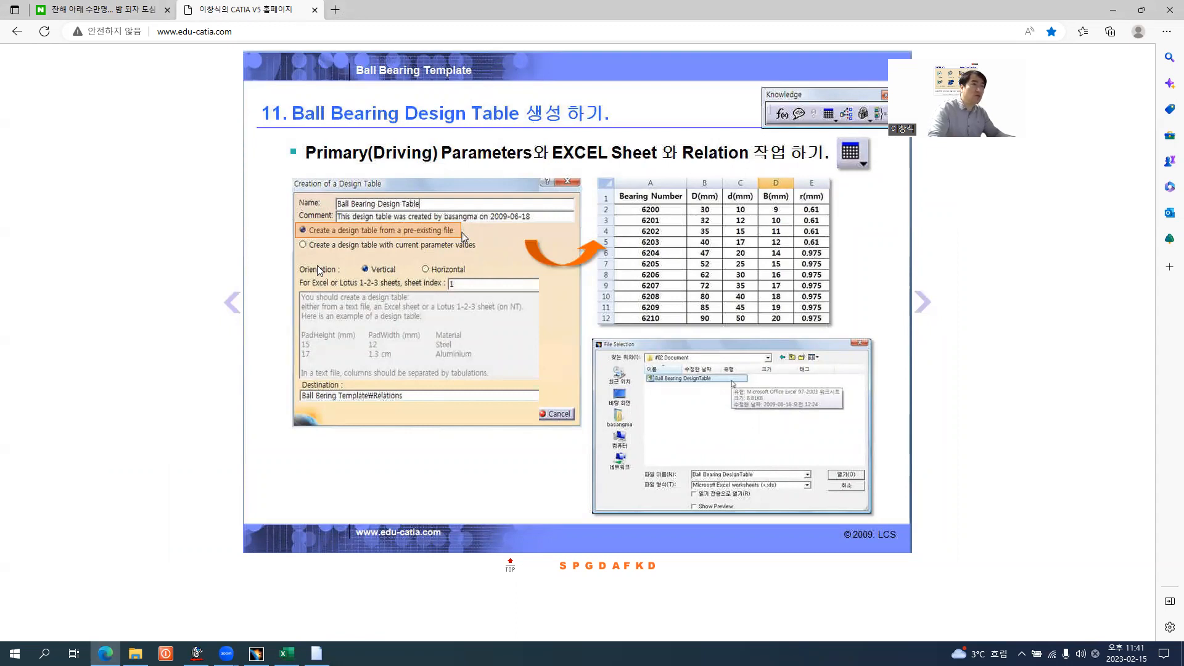
key(alt+Tab)
click(297, 247)
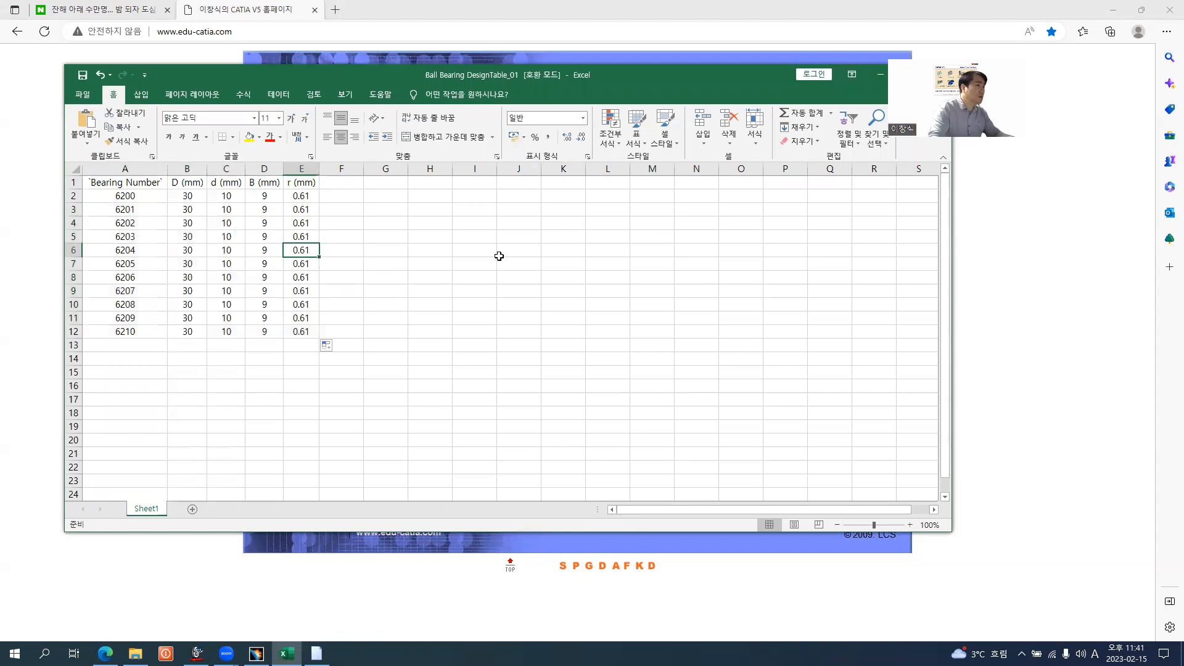
key(alt+Tab)
key(alt+Tab)
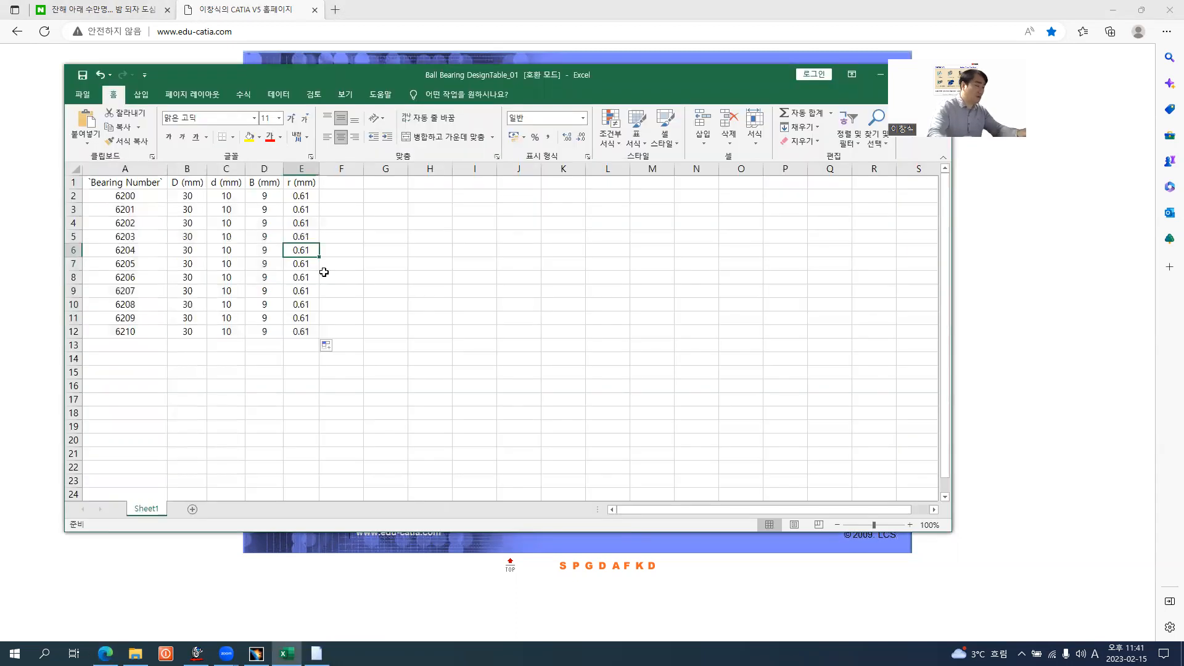
text(0.975)
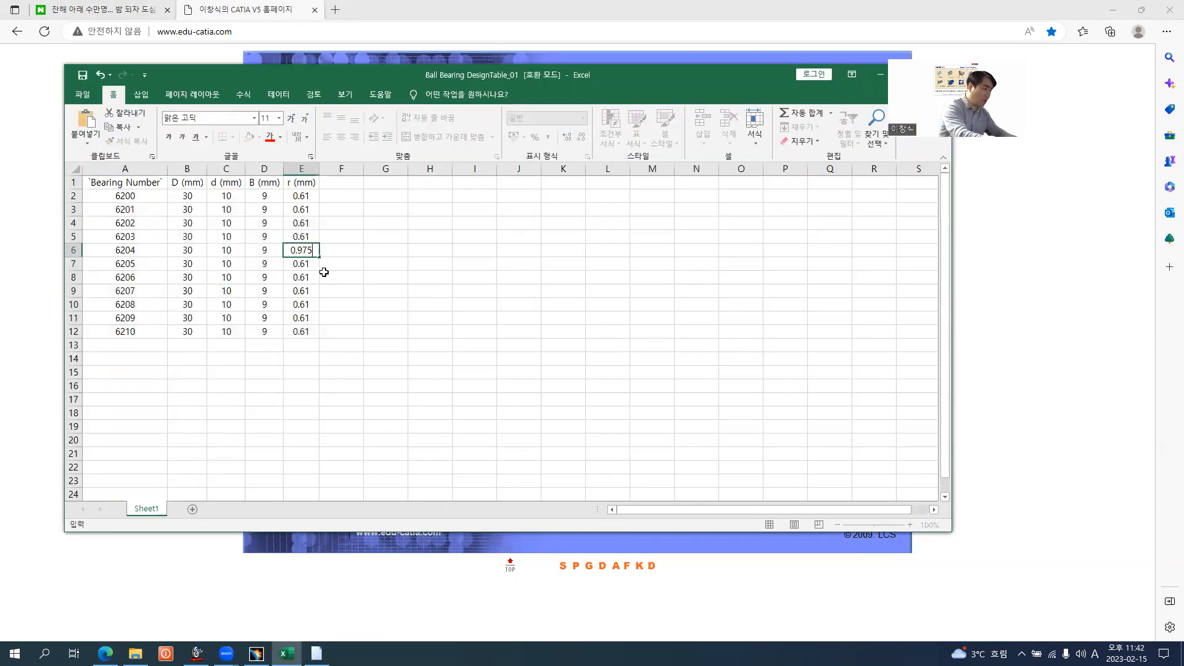
key(Return)
click(309, 252)
drag(319, 257, 322, 336)
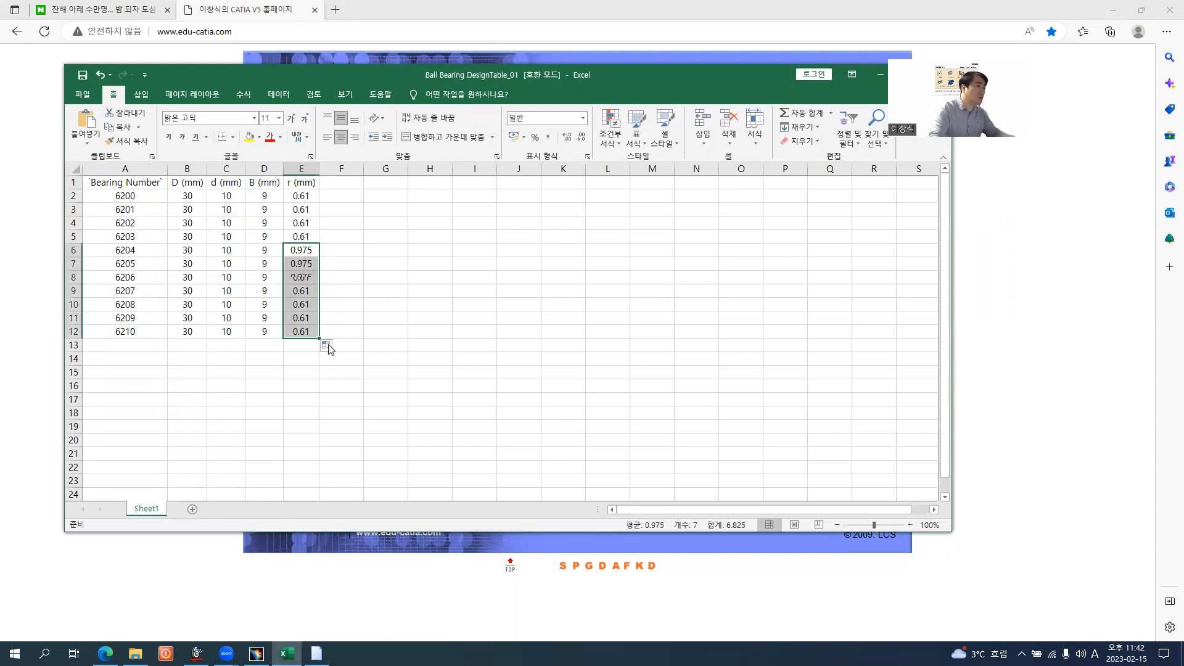
click(282, 369)
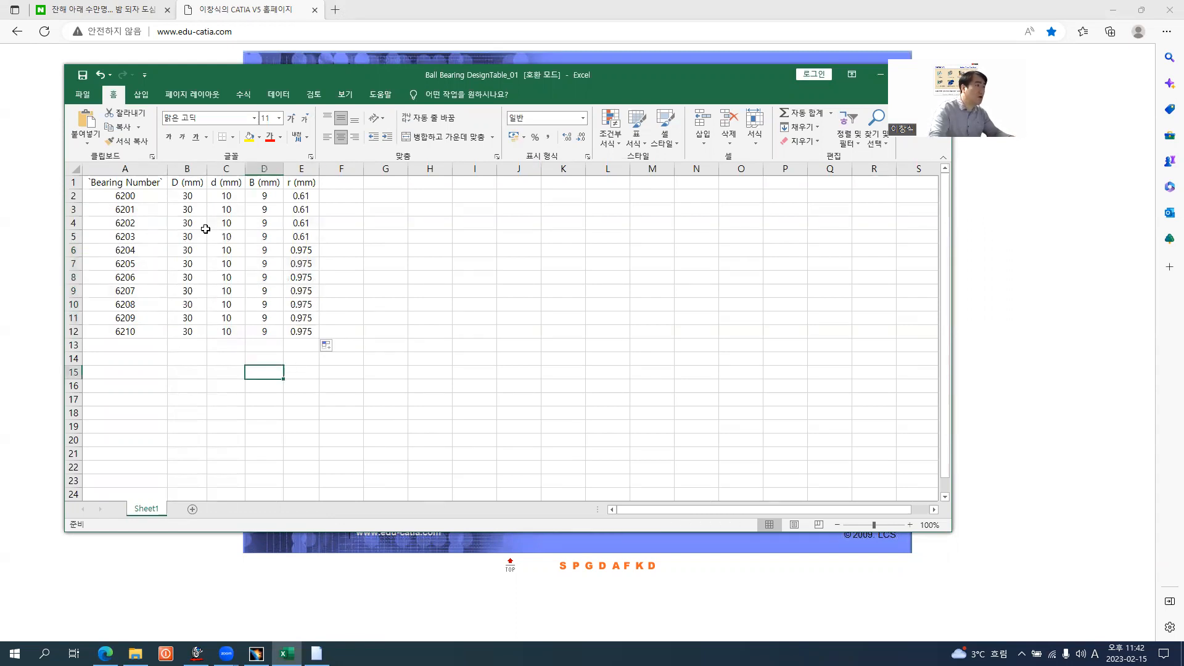
Select the D, d and B cells for bearings 6201 to 6210 and set bearing 6201 to D 32, d 12 and B 10 mm
drag(188, 208, 260, 333)
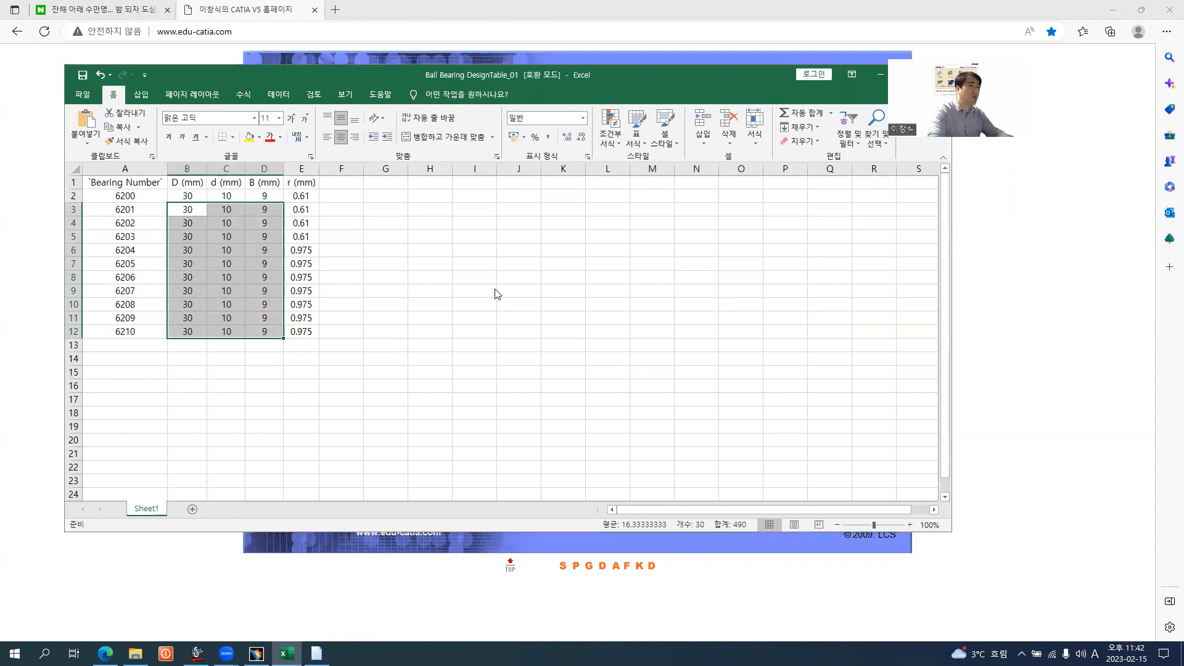
key(alt+Tab)
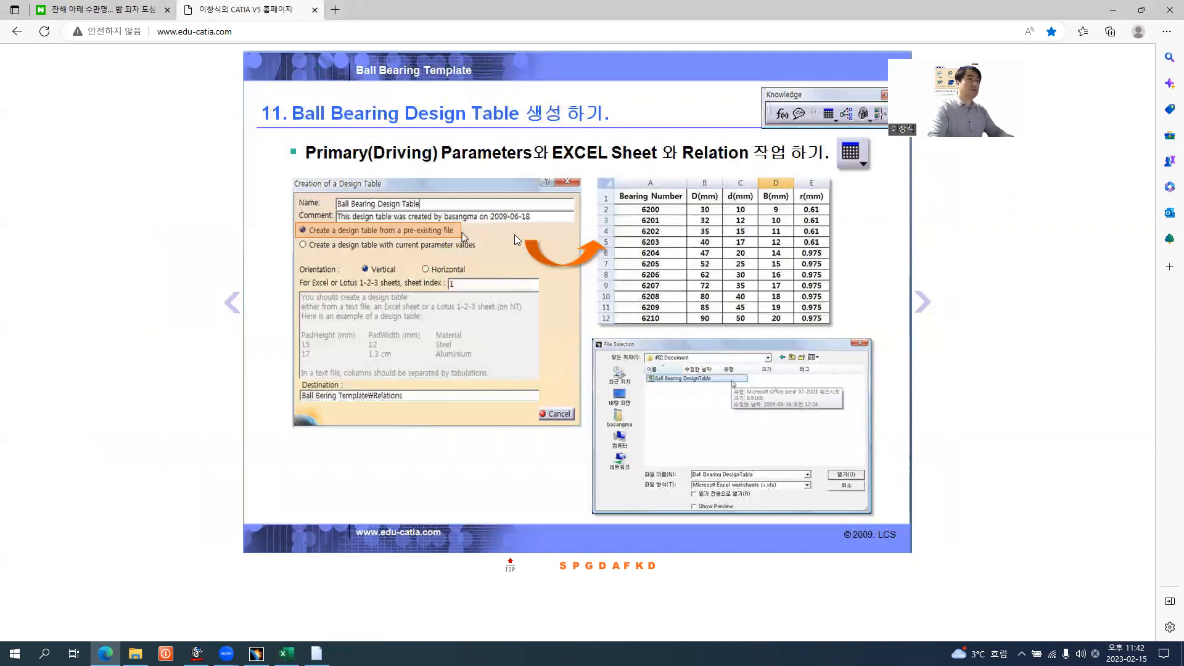
key(alt+Tab)
text(32)
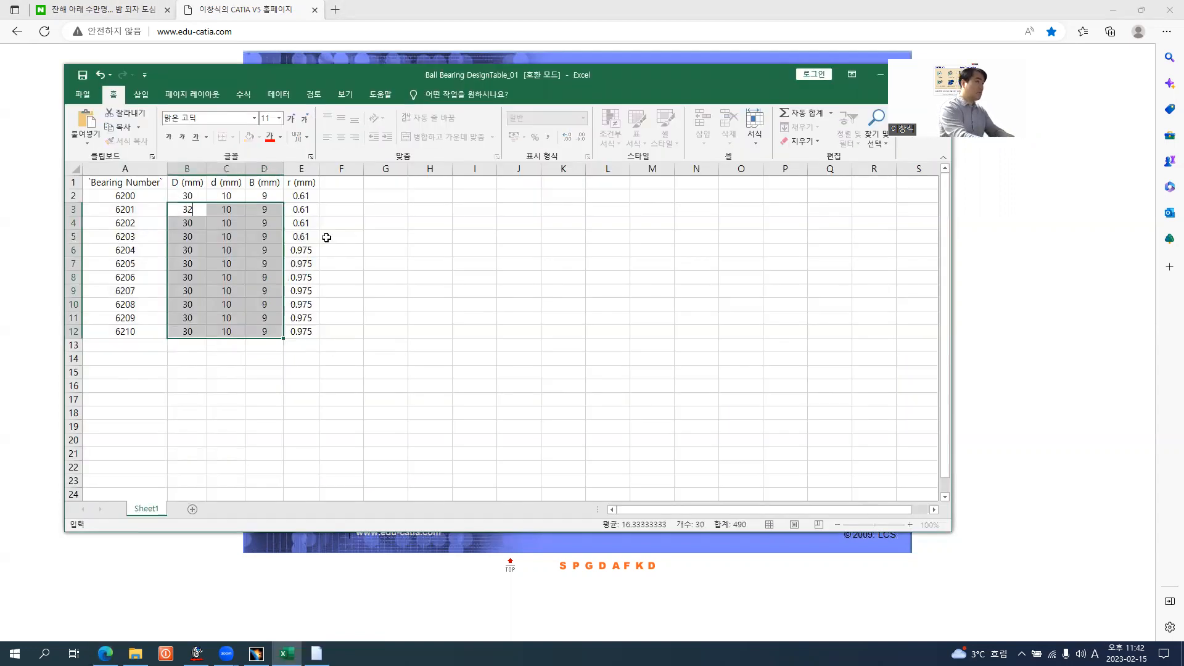
key(Tab)
text(12)
key(Tab)
text(1)
key(Return)
Consult the browser's bearing table and set bearing 6202 to D 35, d 15 and B 11 mm in the Excel sheet
key(alt+Tab)
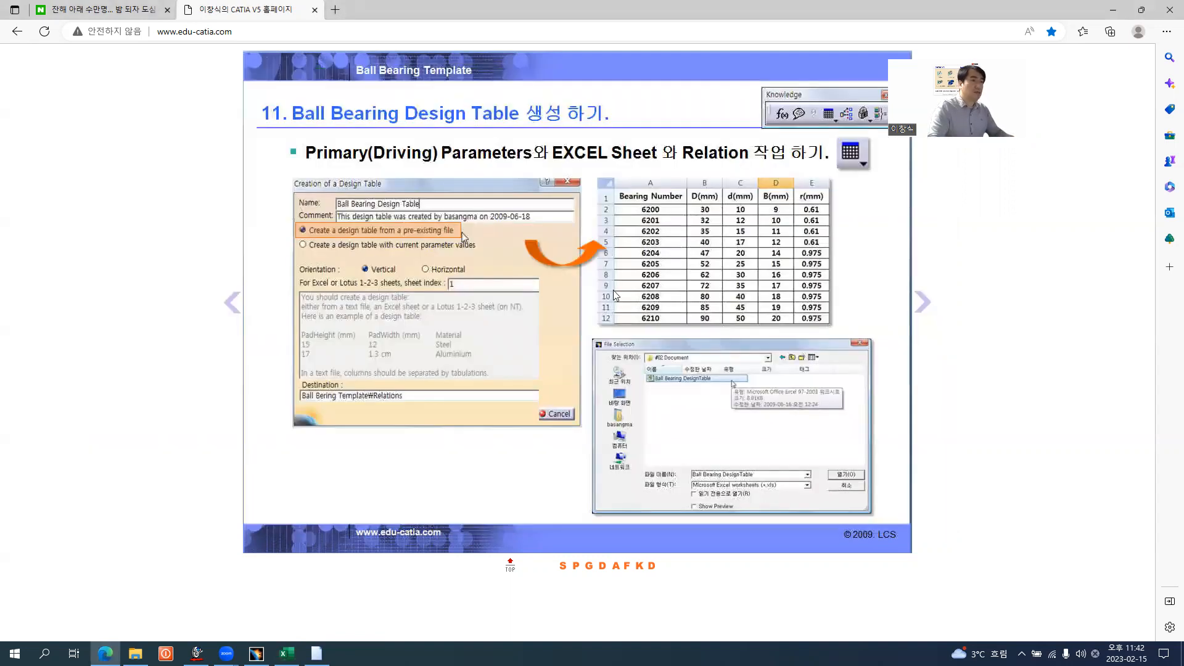
key(alt+Tab)
text(35)
key(Tab)
text(15)
key(Tab)
text(11)
key(Return)
Consult the browser's bearing table and set bearing 6203 to D 40, d 17 and B 12 mm in the Excel sheet
key(alt+Tab)
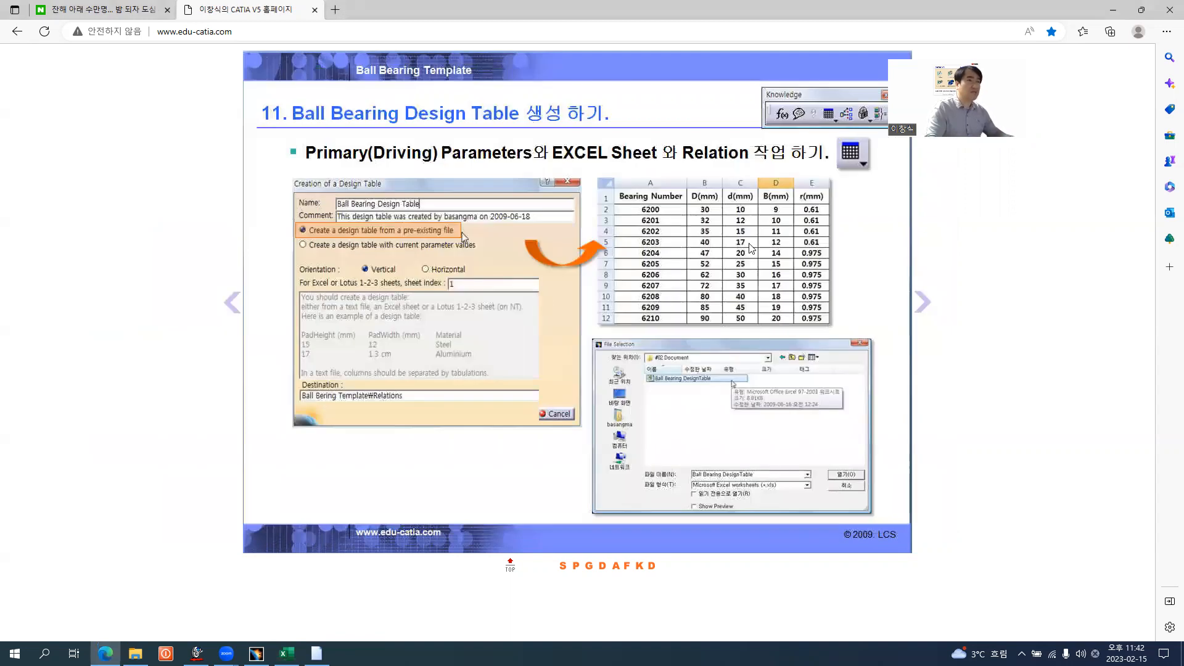
key(alt+Tab)
text(40)
key(Tab)
text(17)
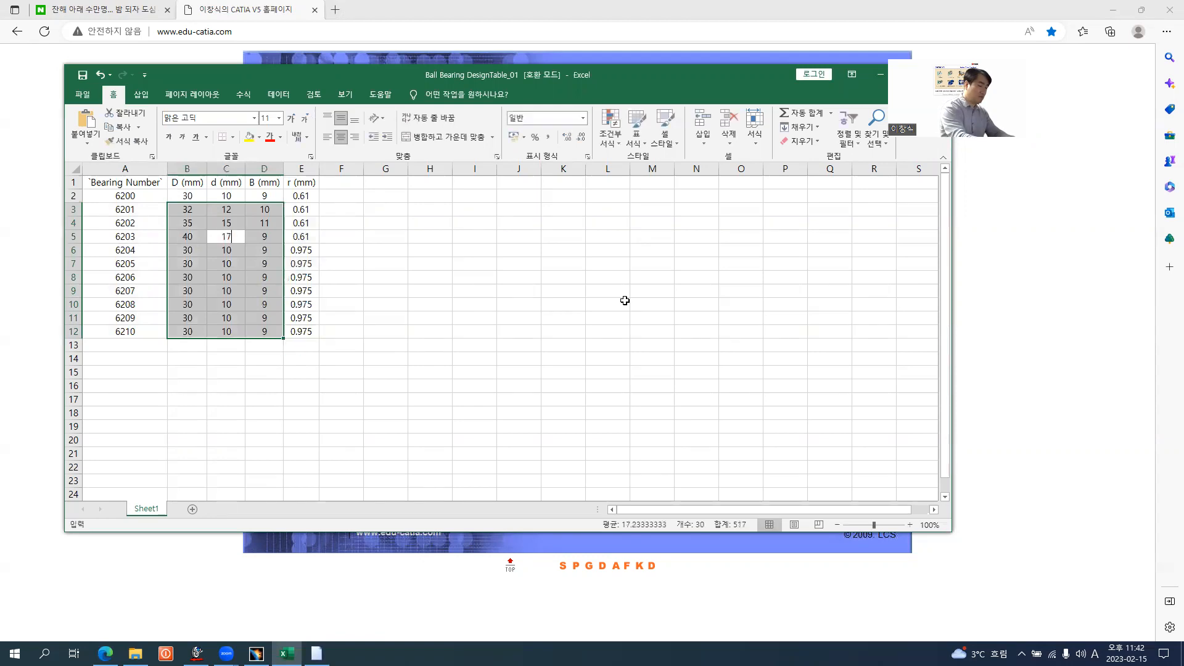
key(Tab)
text(12)
key(Return)
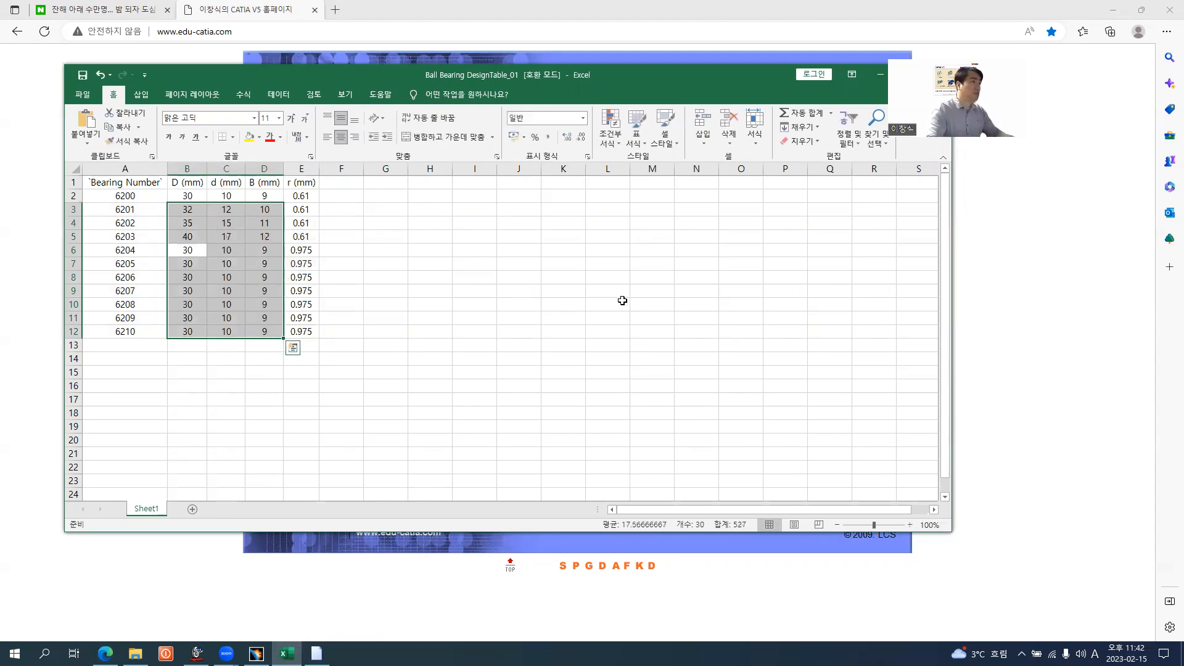
Consult the browser's bearing table and set bearing 6204 to D 47, d 20 and B 14 mm in the Excel sheet
key(alt+Tab)
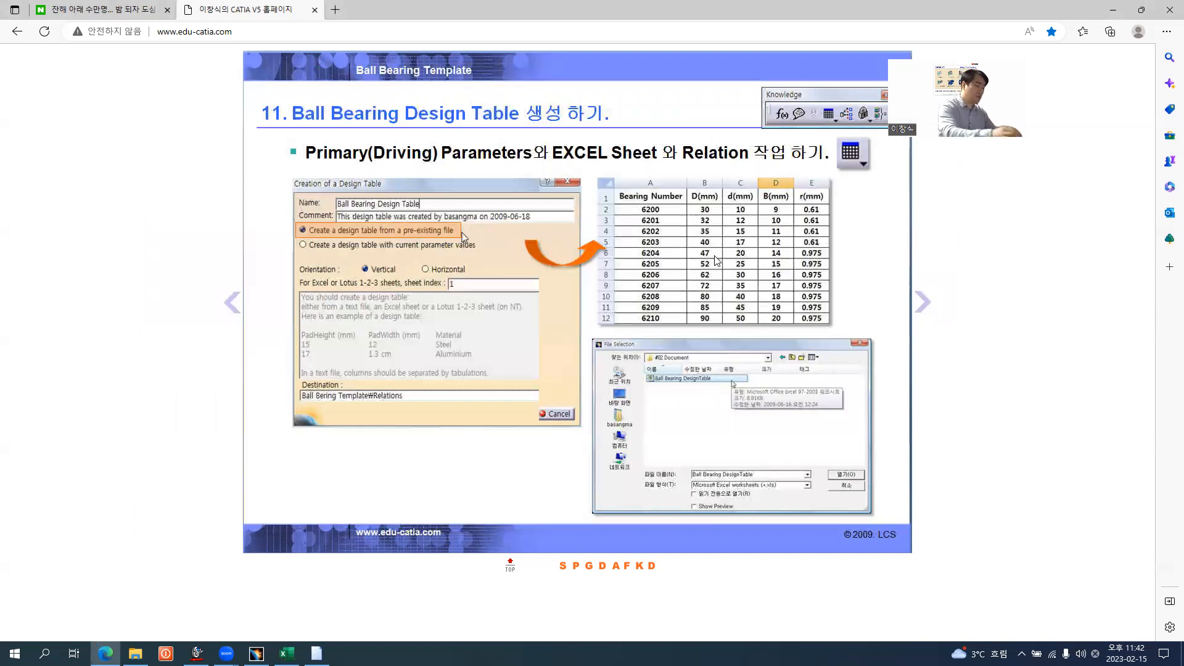
key(alt+Tab)
text(47)
key(Tab)
text(20)
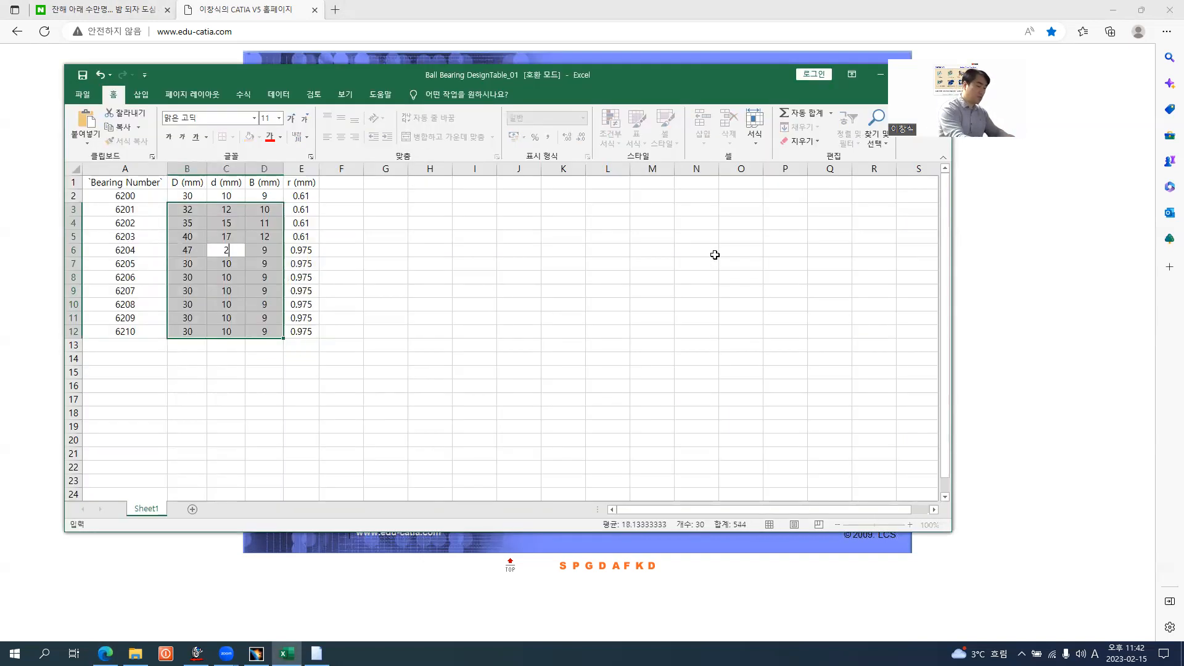
key(Tab)
text(14)
key(Return)
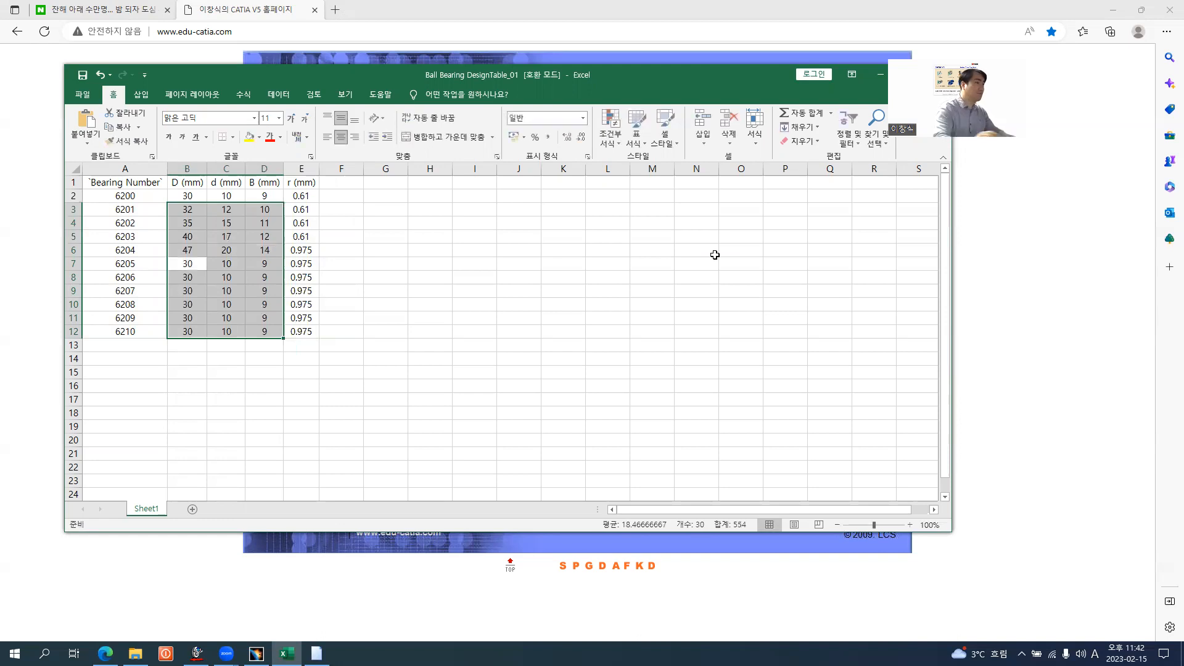
Consult the browser's bearing table and set bearing 6205 to D 52, d 25 and B 15 mm in the Excel sheet
key(alt+Tab)
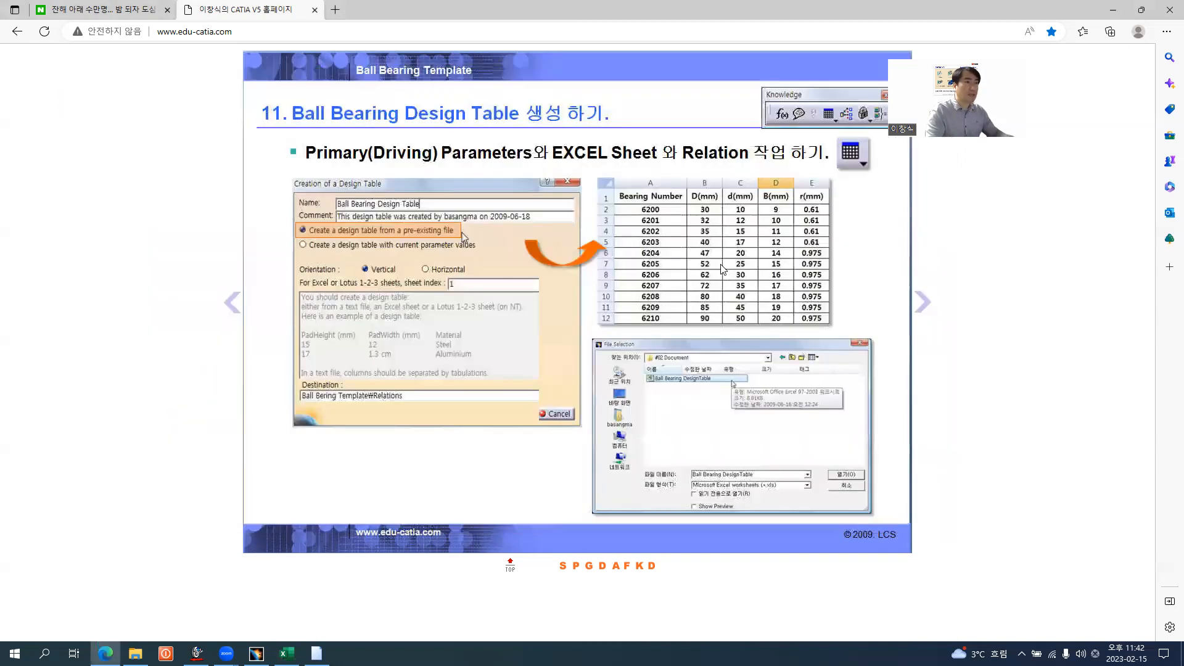
key(alt+Tab)
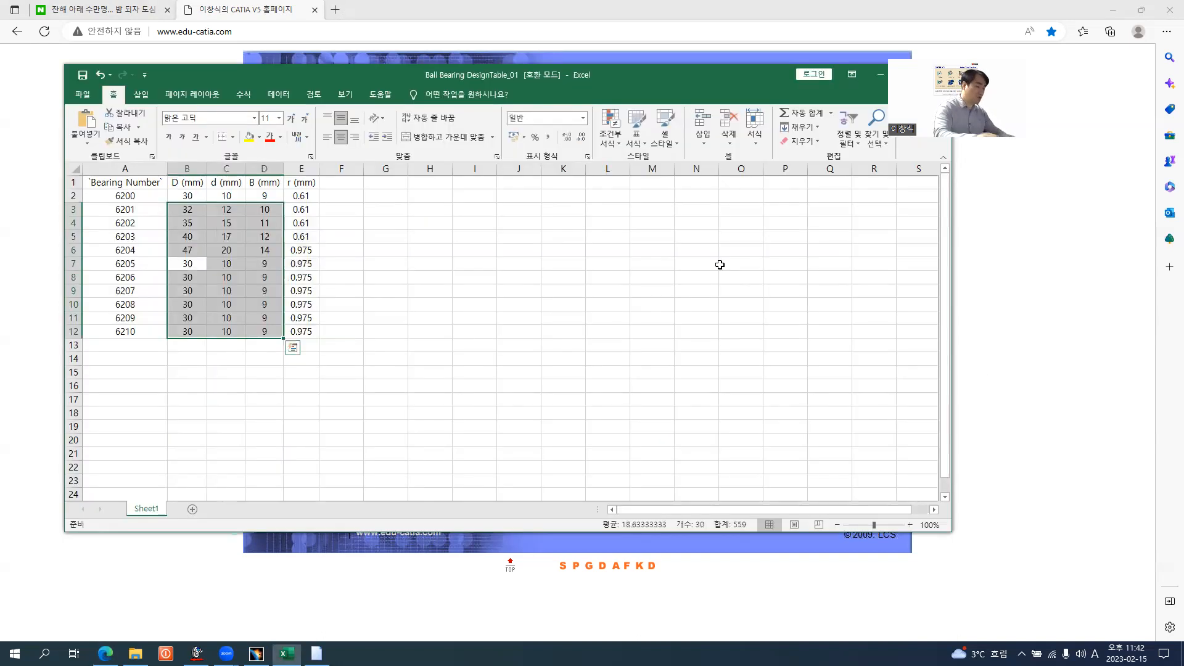
text(52)
key(Tab)
text(15)
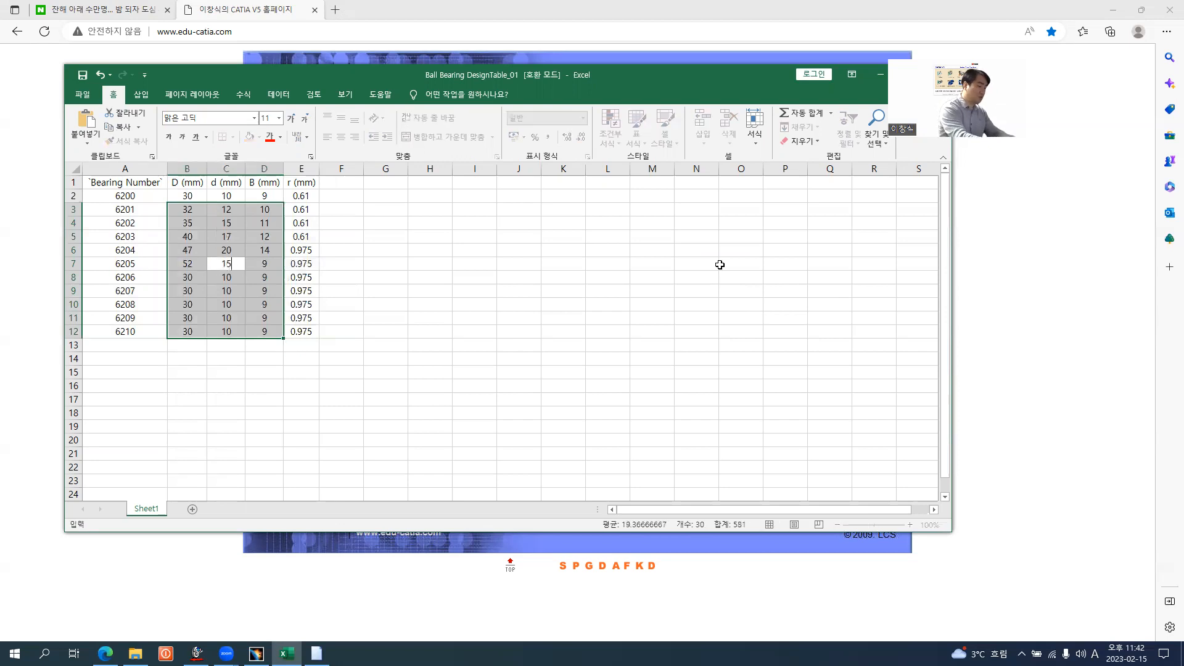
key(Tab)
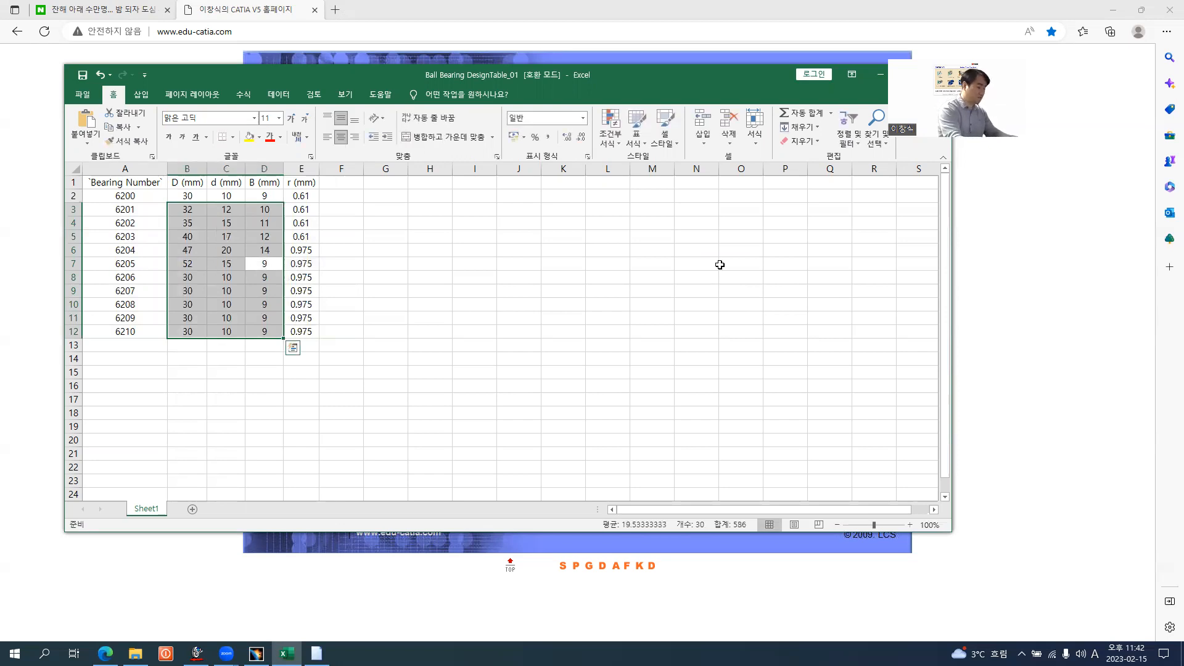
key(shift+Tab)
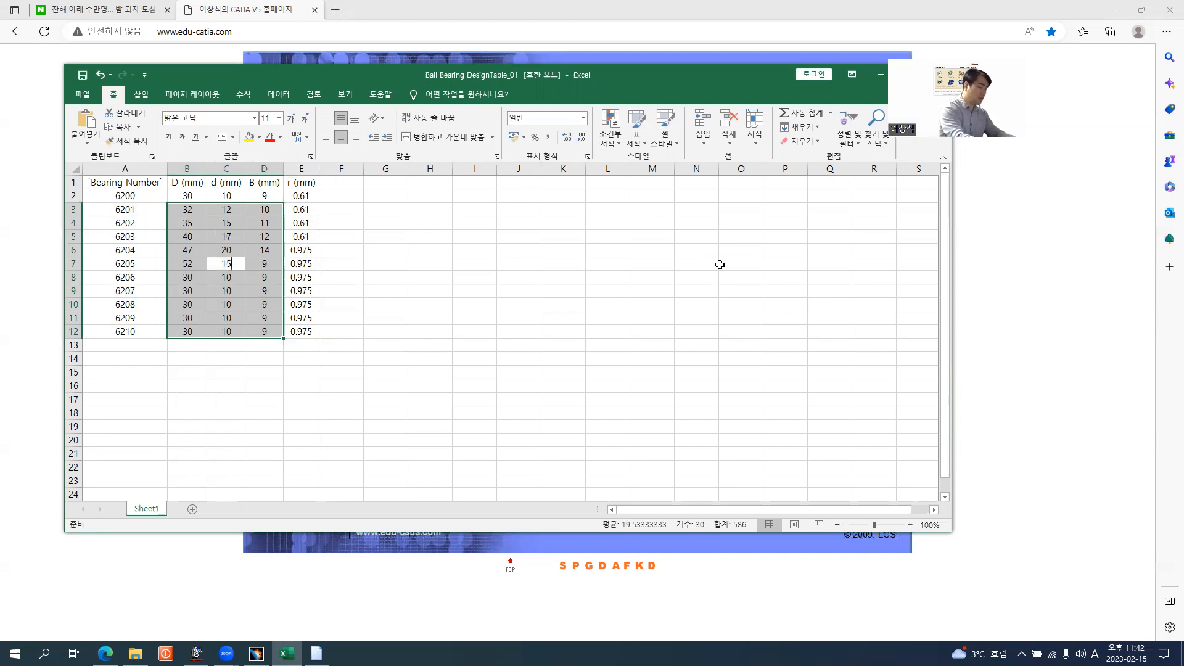
text(25)
key(Tab)
text(15)
key(Tab)
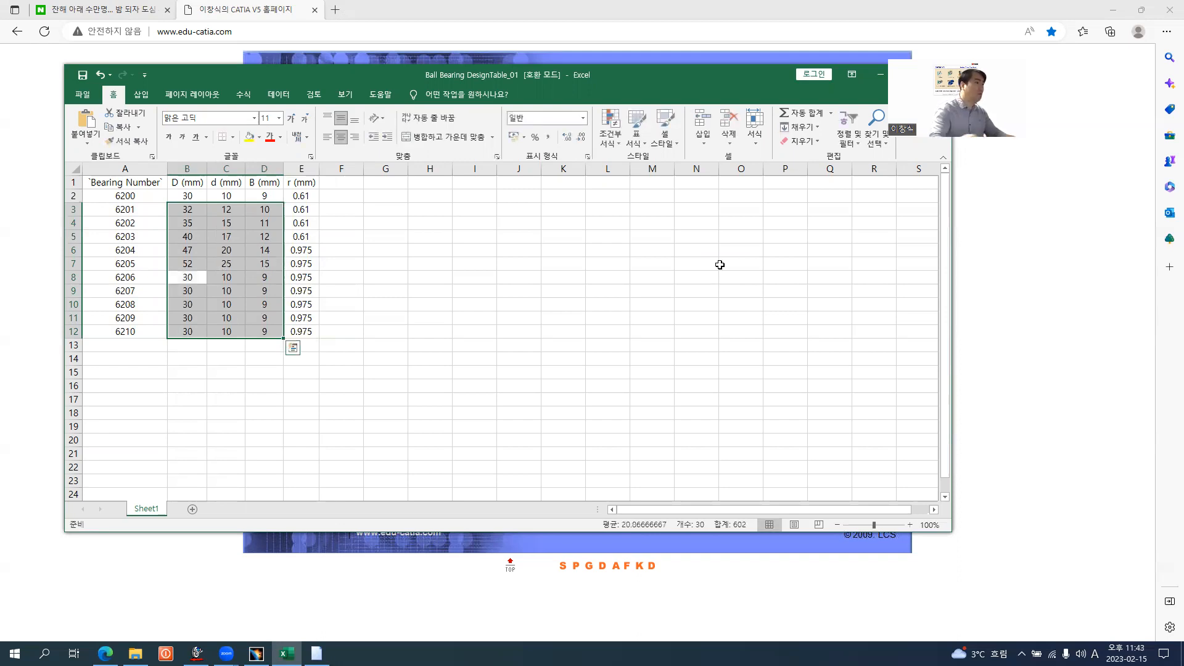
Consult the browser's bearing table and set bearing 6206 to D 62, d 30 and B 16 mm in the Excel sheet
click(981, 316)
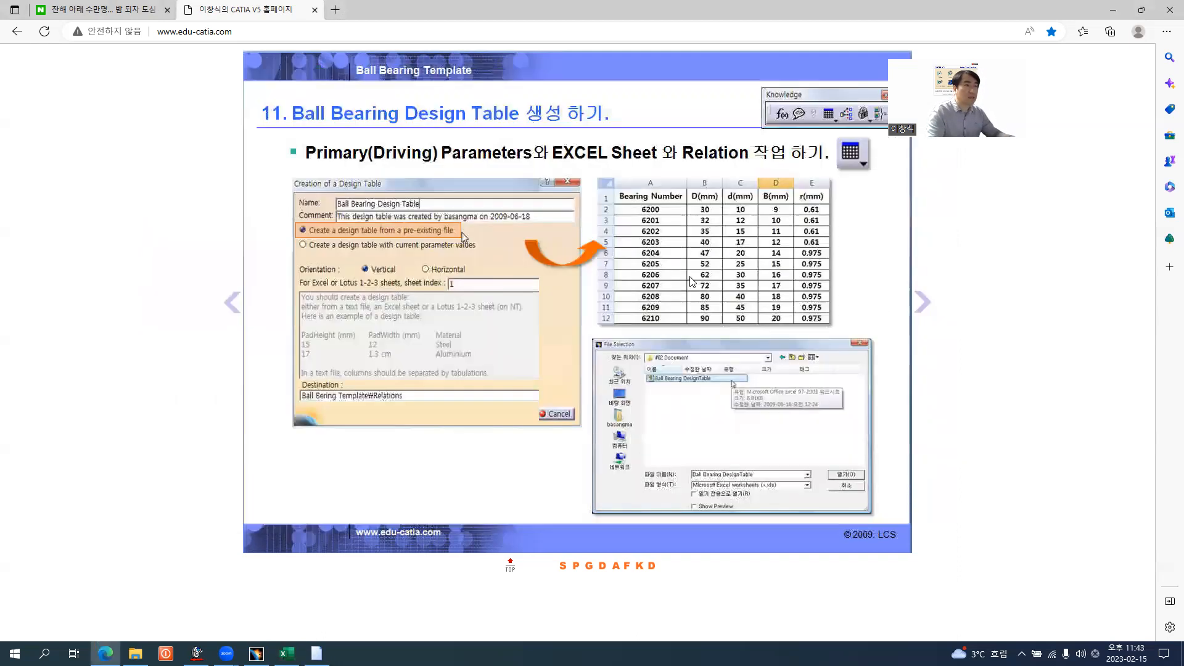
key(alt+Tab)
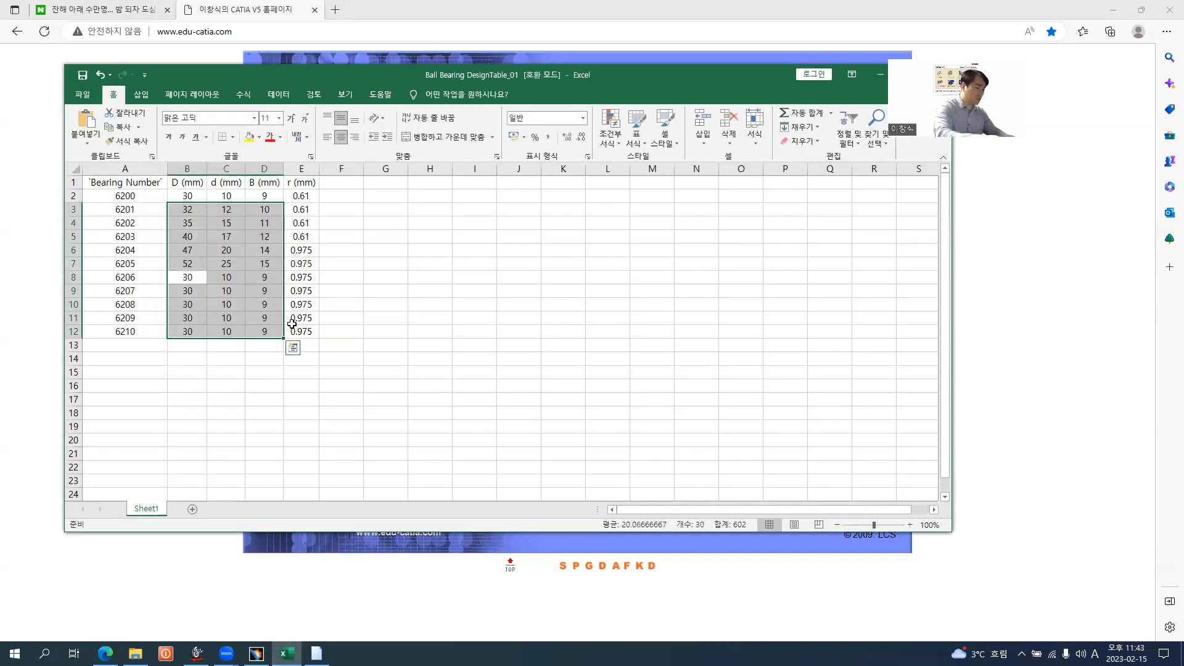
text(62)
key(Tab)
text(30)
key(Tab)
text(16)
key(Tab)
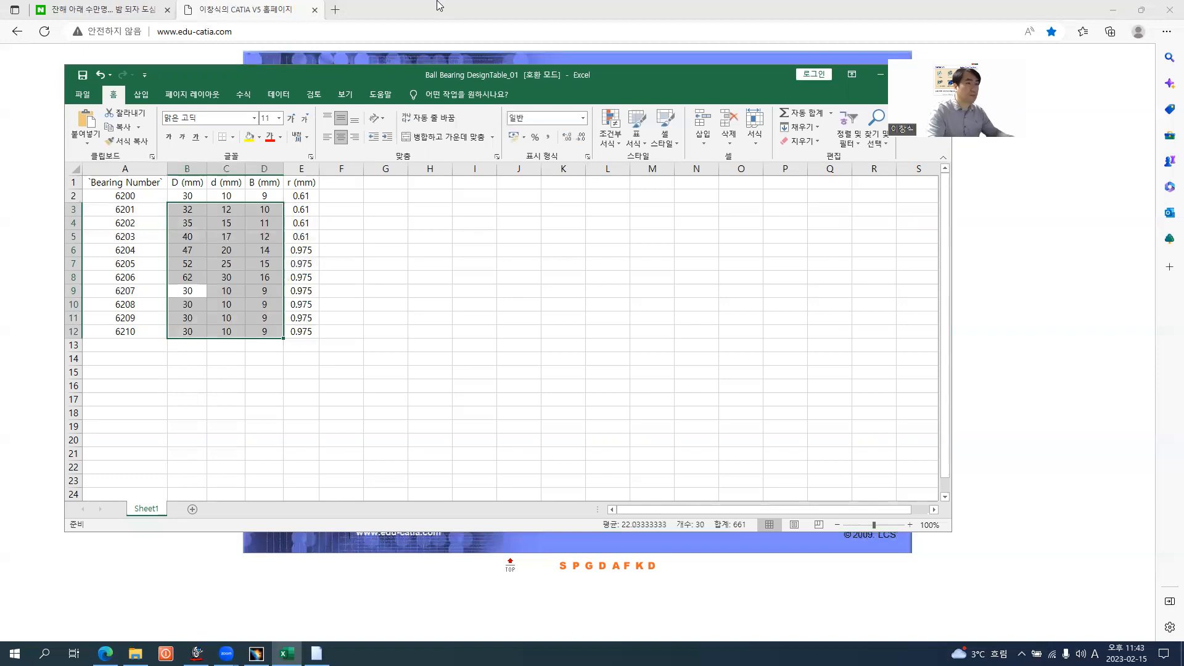
Consult the browser's bearing table and set bearing 6207 to D 72, d 35 and B 17 mm in the Excel sheet
click(439, 5)
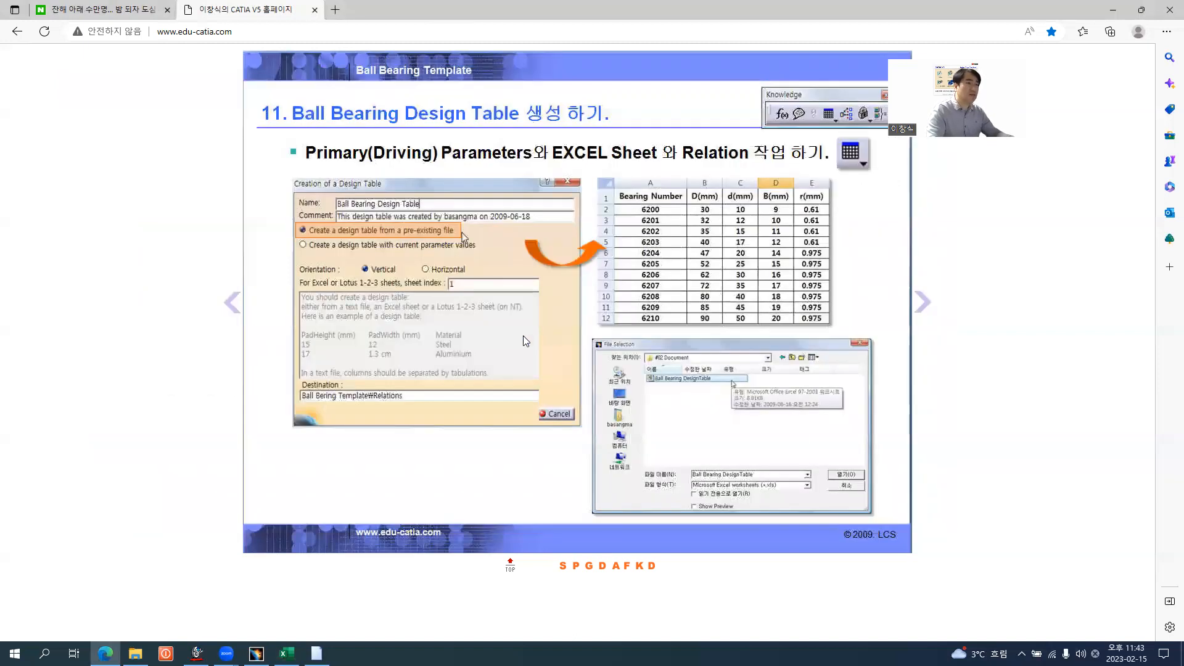
key(alt+Tab)
text(72)
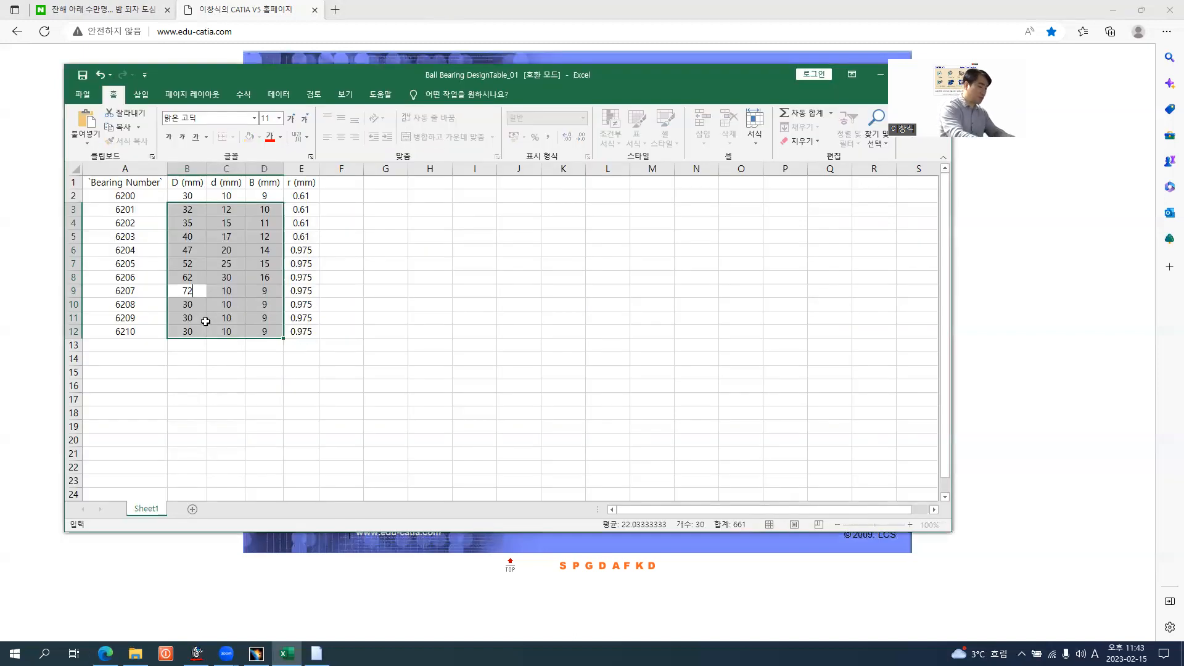
key(Tab)
text(35)
key(Tab)
text(17)
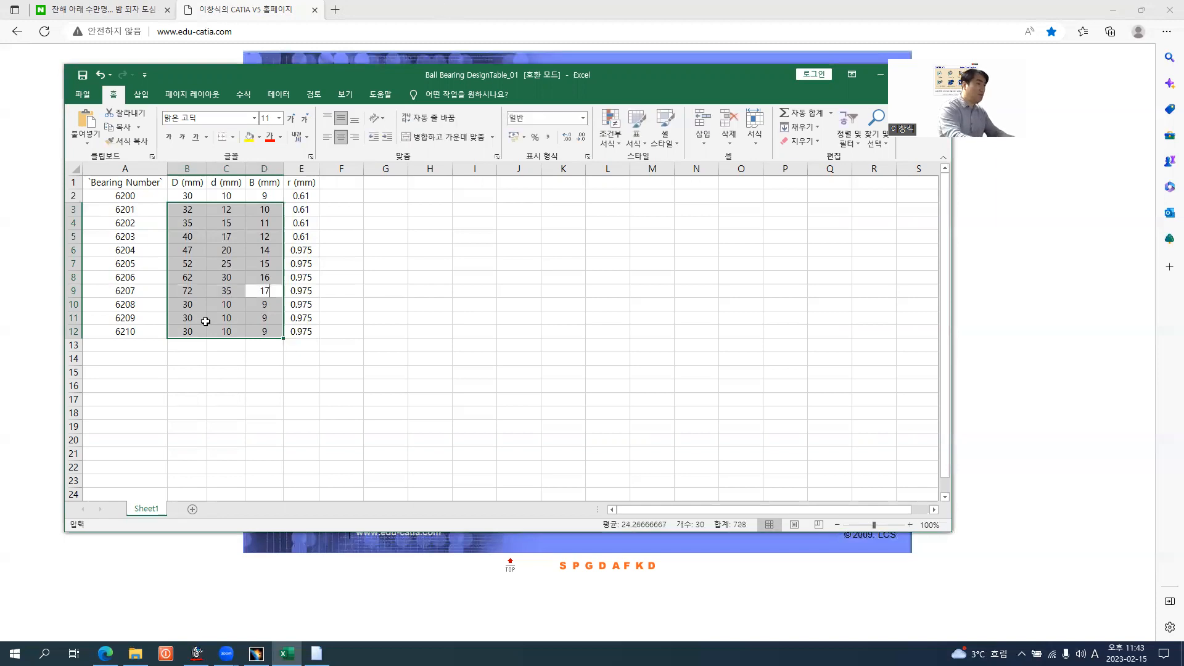
key(Return)
Consult the browser's bearing table and set bearing 6208 to D 80, d 40 and B 18 mm in the Excel sheet
key(alt+Tab)
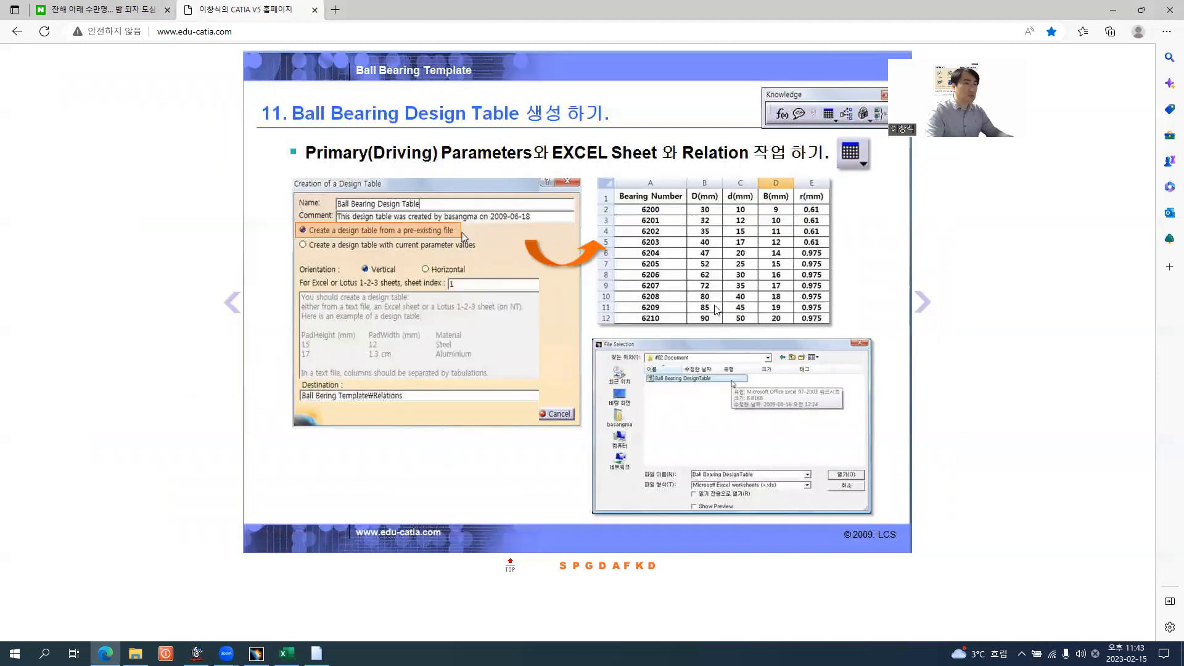
key(alt+Tab)
text(80)
key(Tab)
text(40)
key(Tab)
text(18)
key(Return)
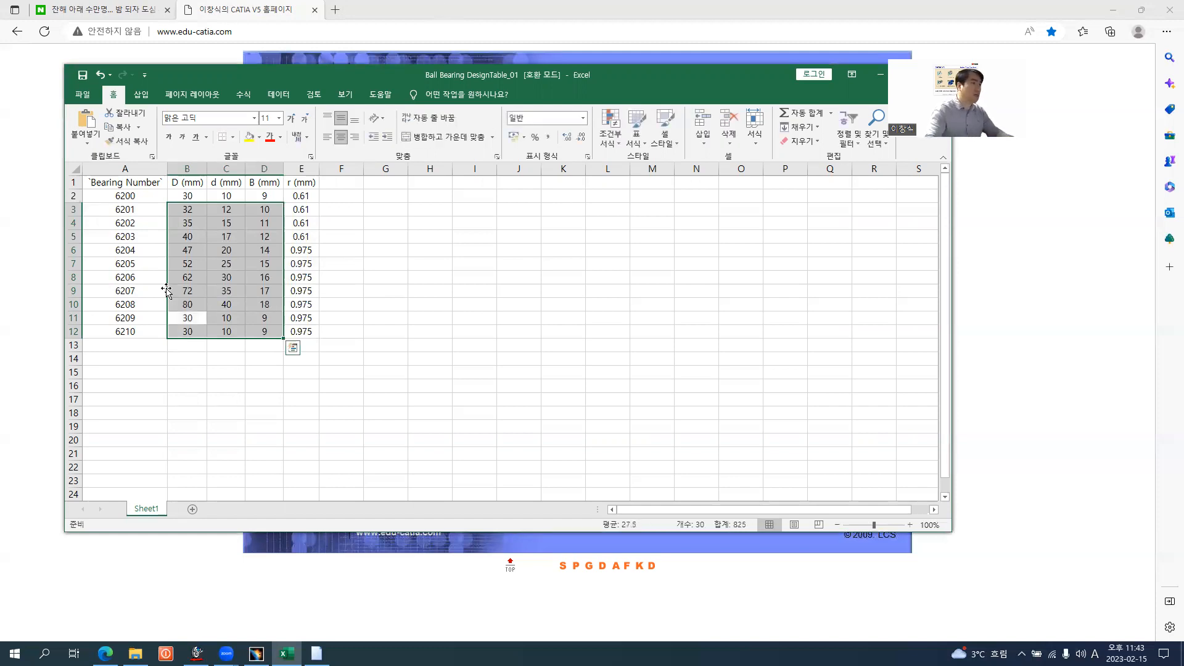
Consult the browser's bearing table and set bearing 6209 to D 85, d 45 and B 19 mm in the Excel sheet
key(alt+Tab)
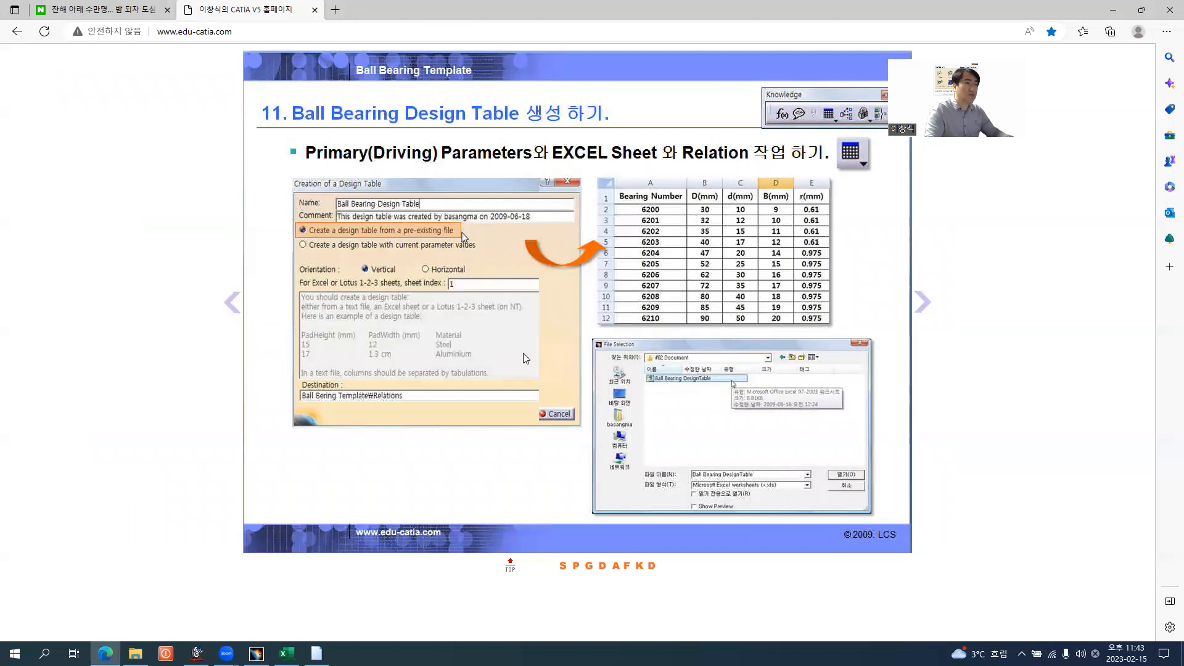
key(alt+Tab)
text(85)
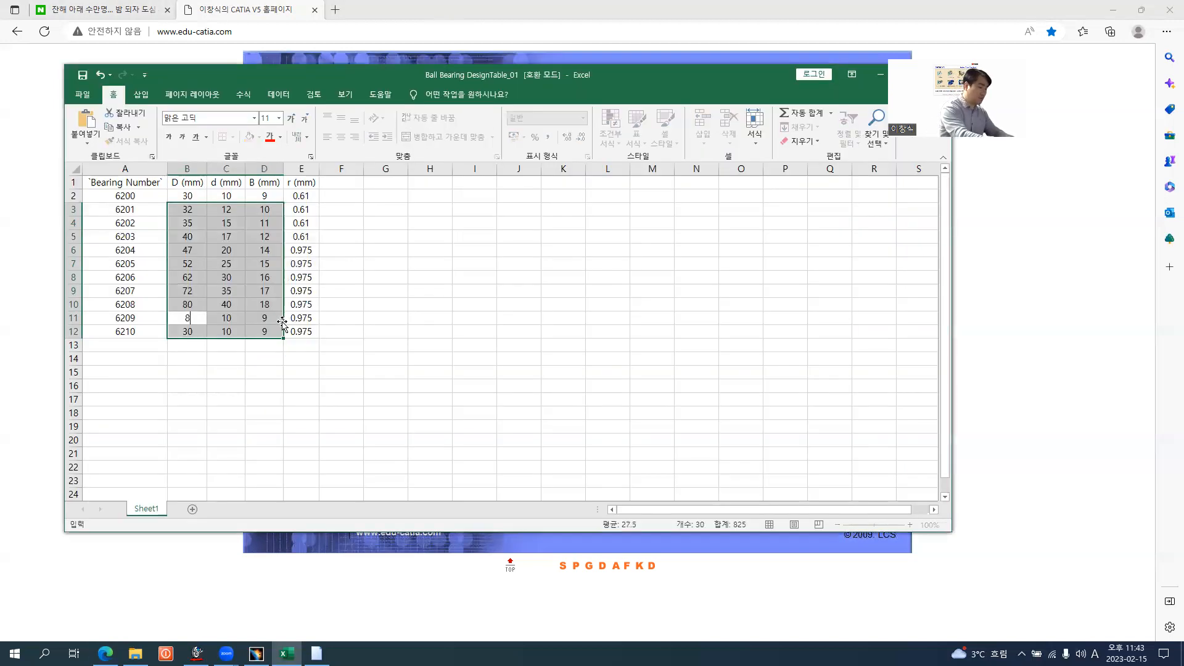
key(Tab)
text(45)
key(Tab)
text(19)
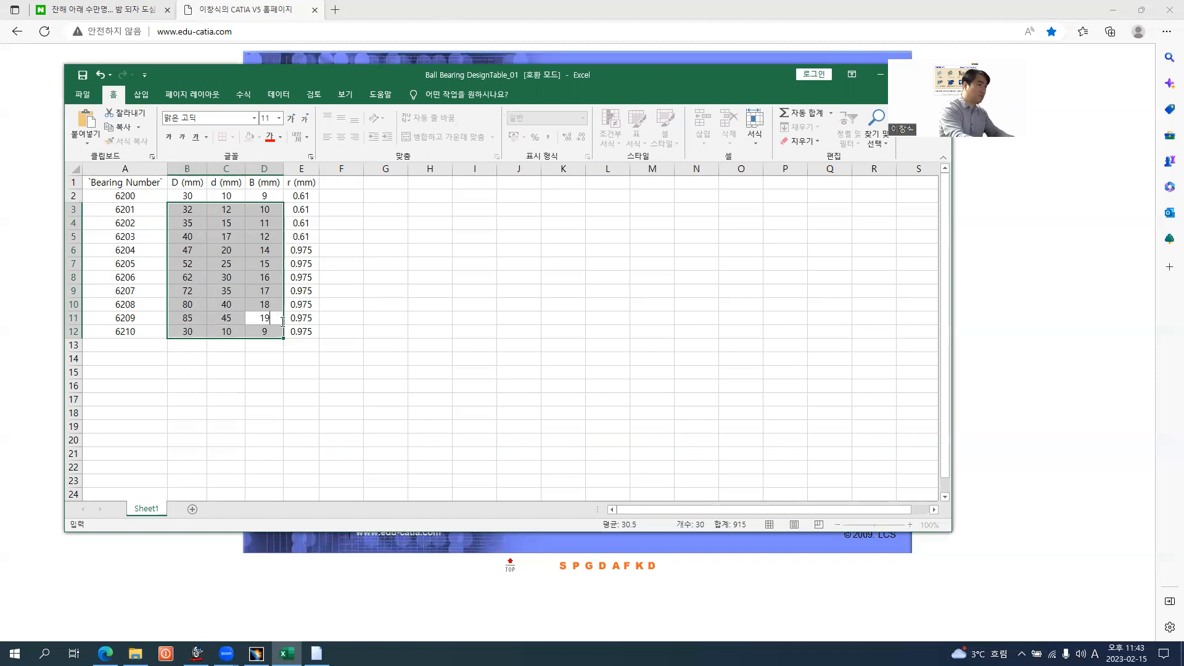
key(Return)
Consult the browser's bearing table and set bearing 6210 to D 90, d 50 and B 20 mm in the Excel sheet
key(alt+Tab)
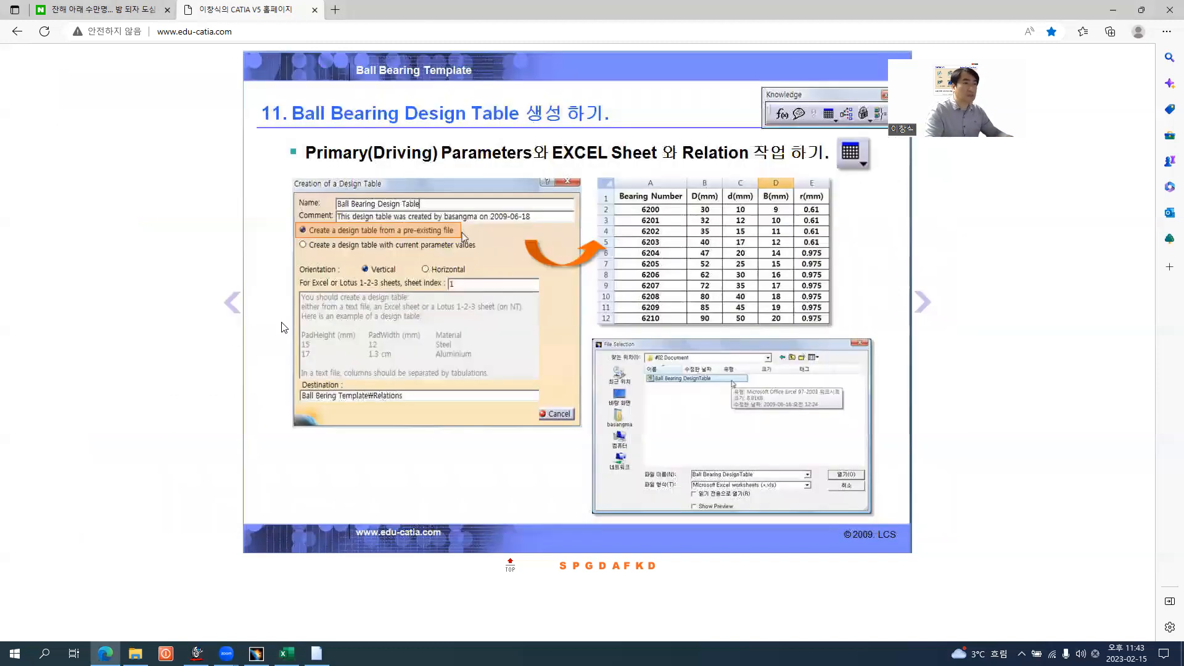
key(alt+Tab)
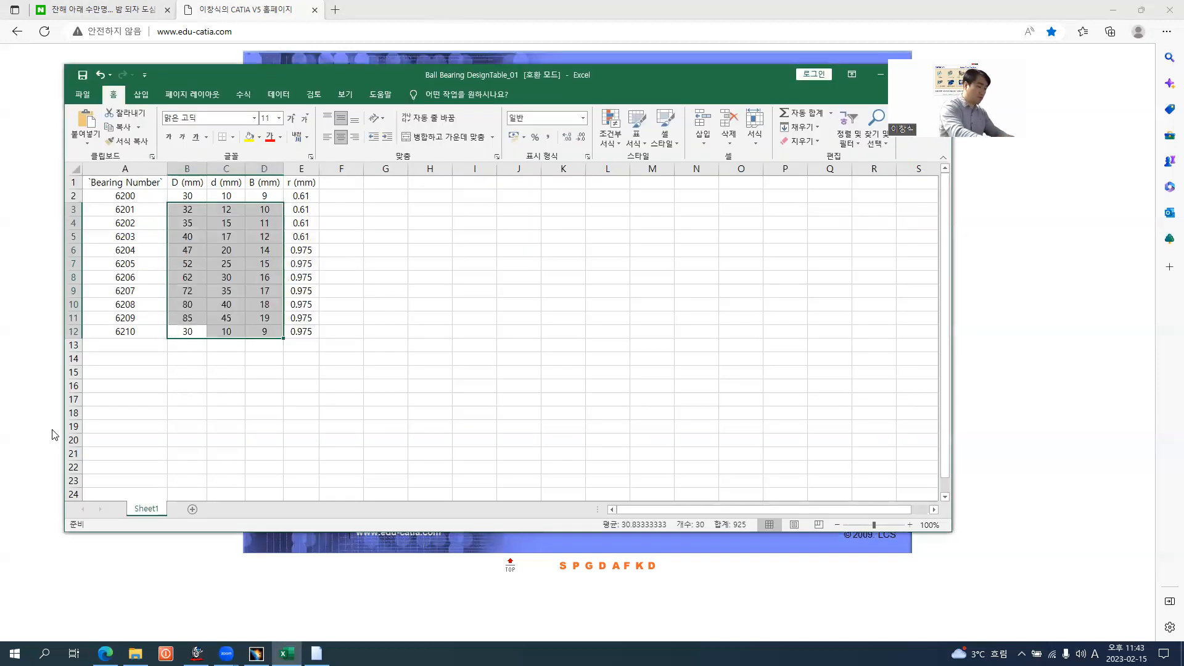
text(90)
key(Tab)
text(50)
key(Tab)
text(20)
key(Return)
key(alt+Tab)
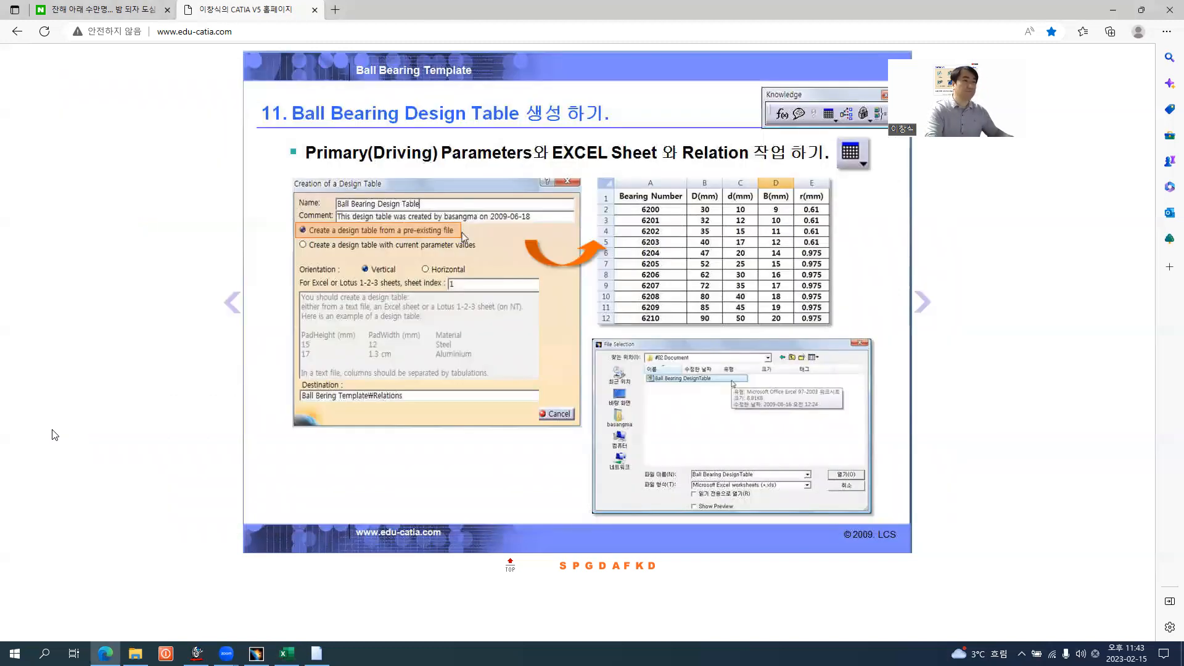
key(alt+Tab)
Give the bearing table A1:E12 borders on all cells plus a thick outside border
click(185, 426)
drag(124, 182, 299, 333)
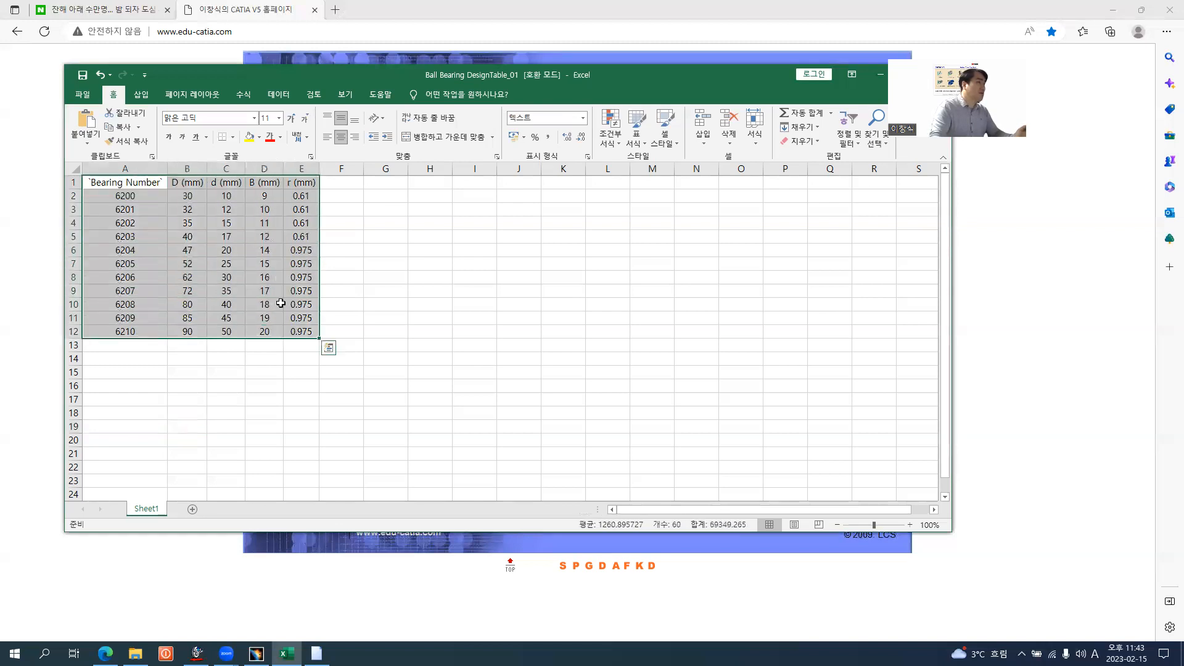
click(232, 137)
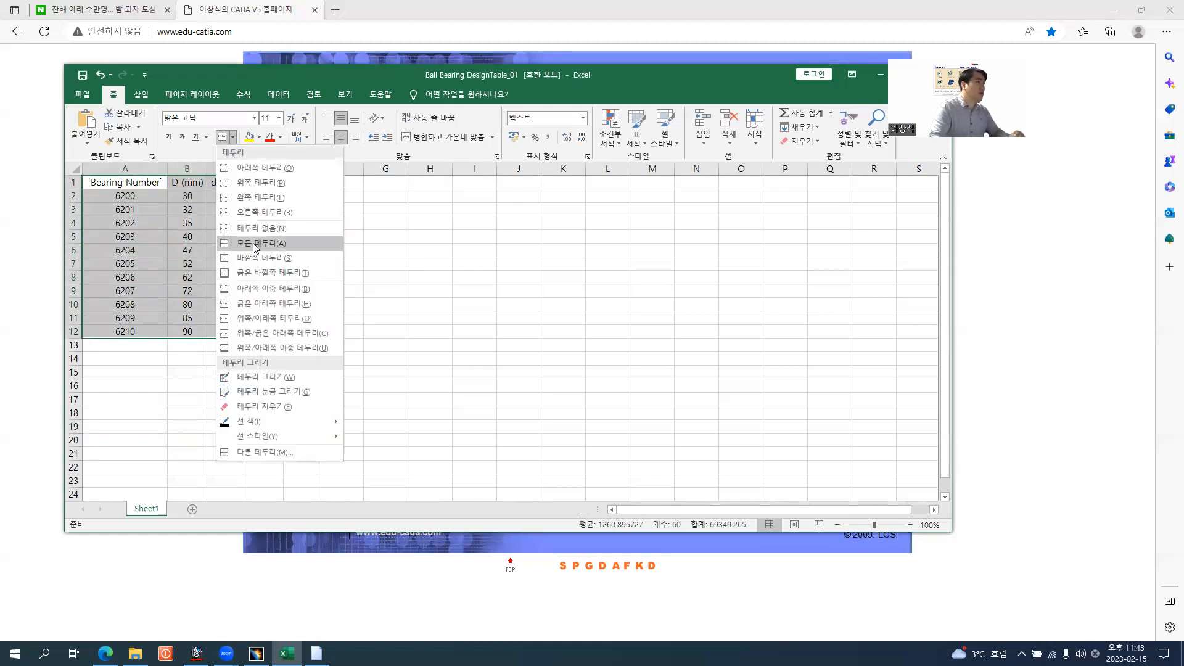
click(256, 242)
click(233, 137)
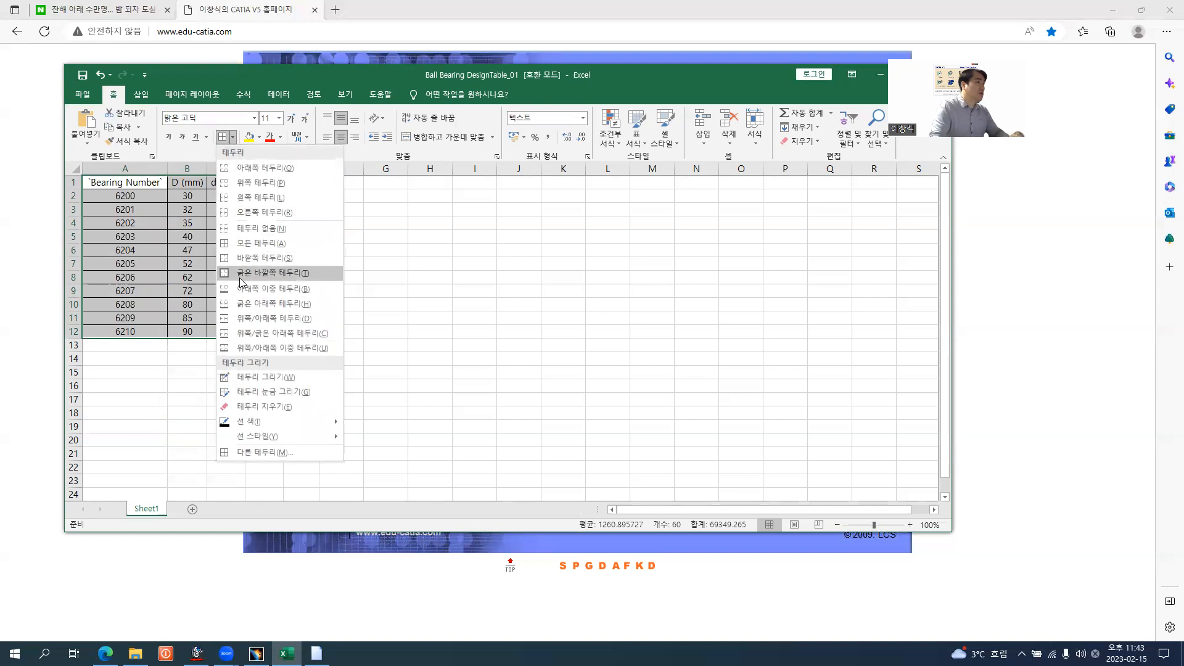
click(246, 271)
Add a double bottom border to header row A1:E1 and make row 1 slightly taller
drag(144, 183, 301, 183)
click(233, 136)
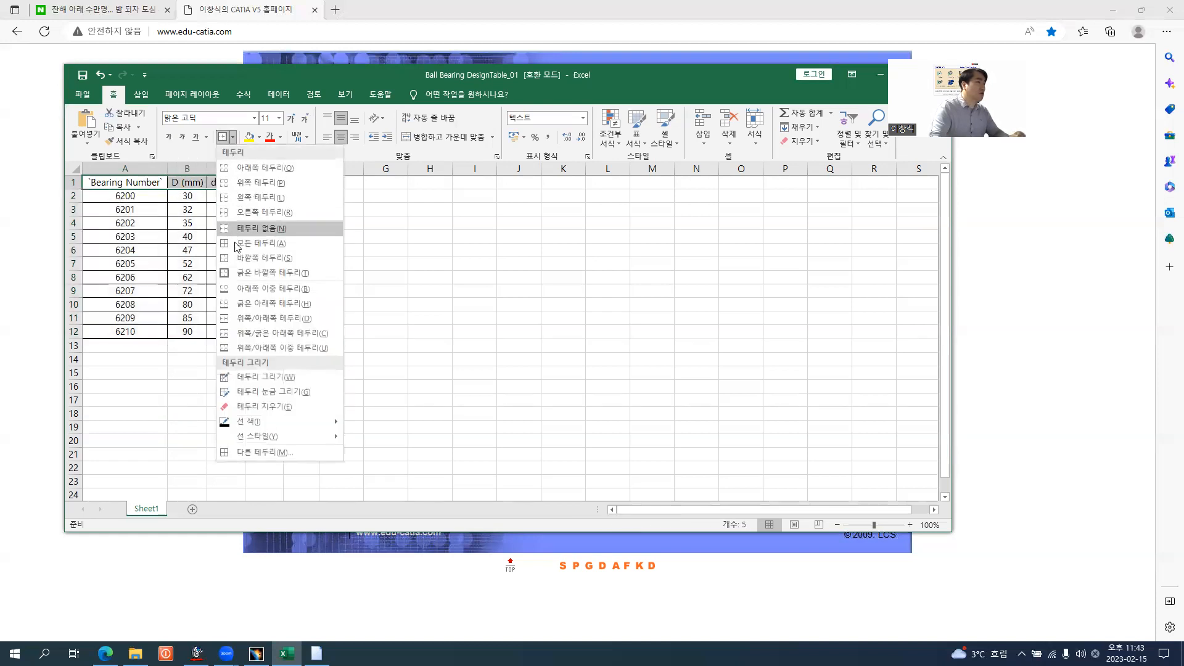
click(245, 288)
drag(74, 189, 74, 197)
click(349, 297)
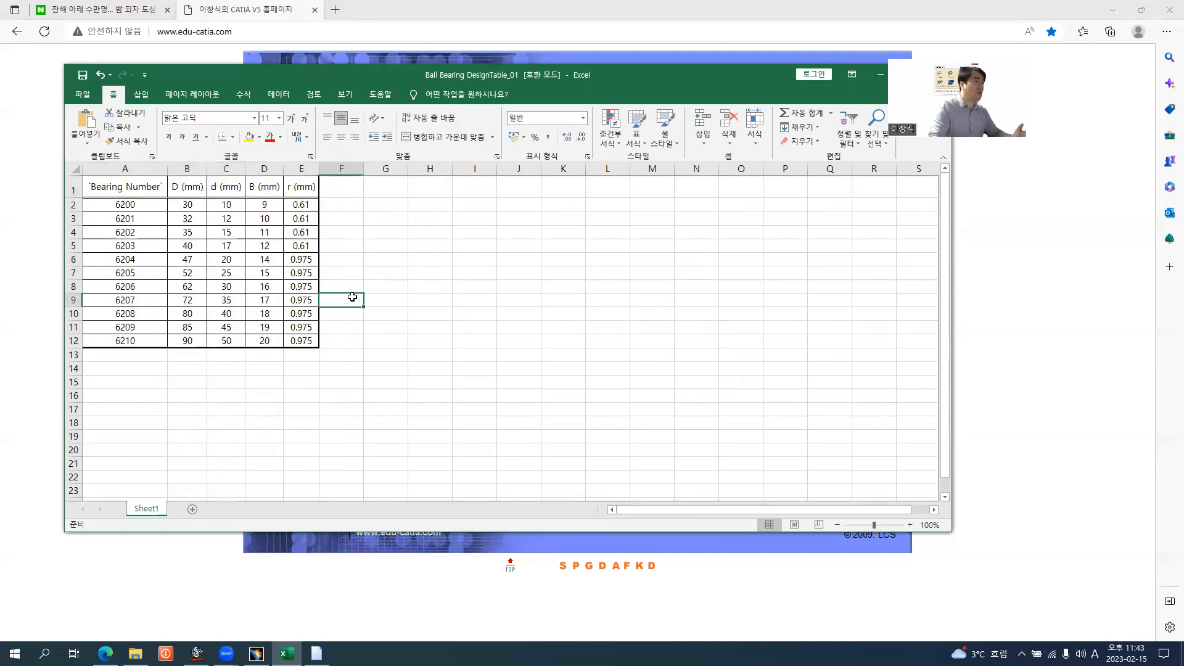
Save the Ball Bearing DesignTable_01 workbook and close Excel
click(82, 75)
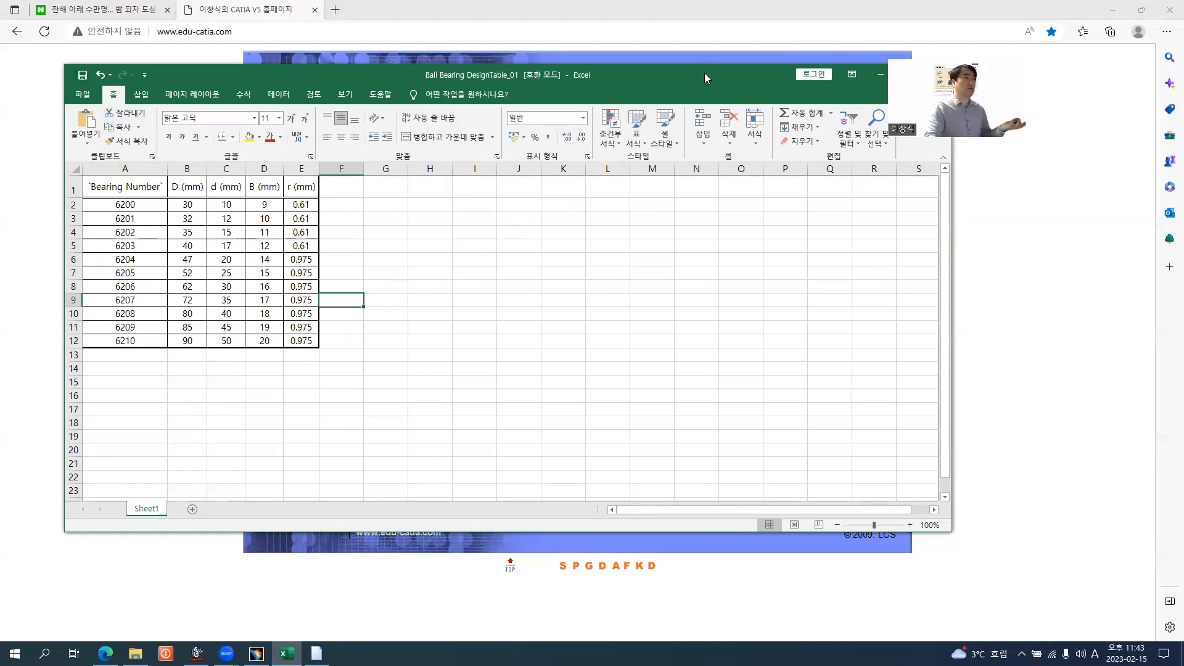
drag(704, 73, 726, 156)
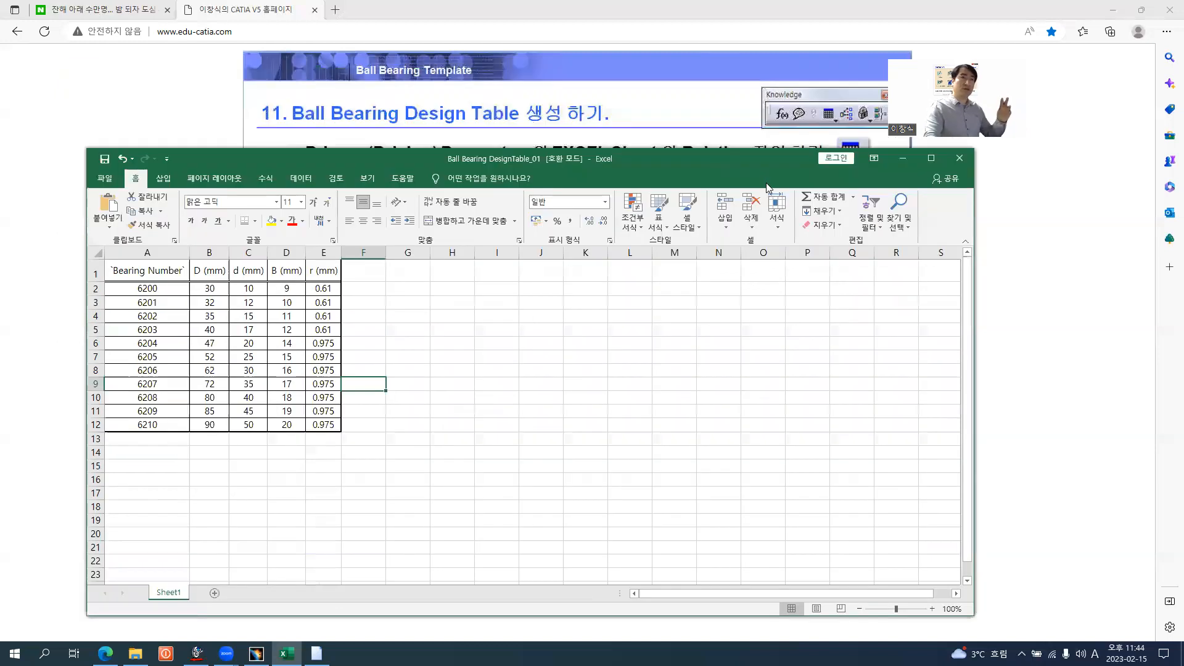
click(959, 160)
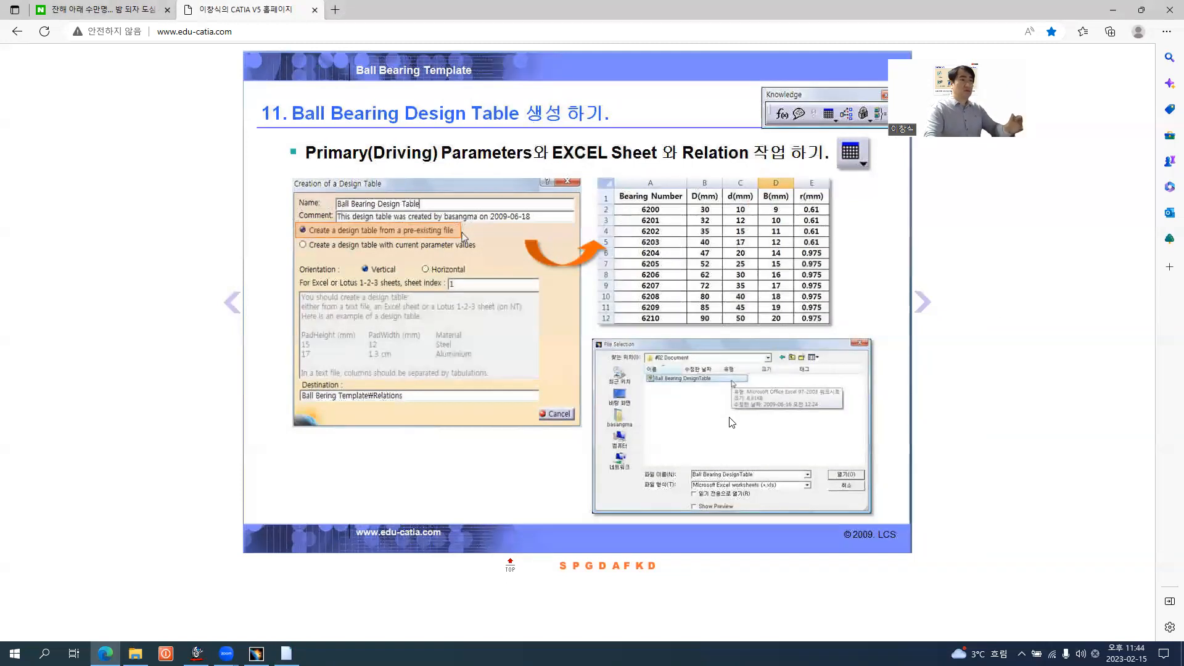
Switch to CATIA and dismiss the Knowledge Report about the design table synchronization
click(255, 653)
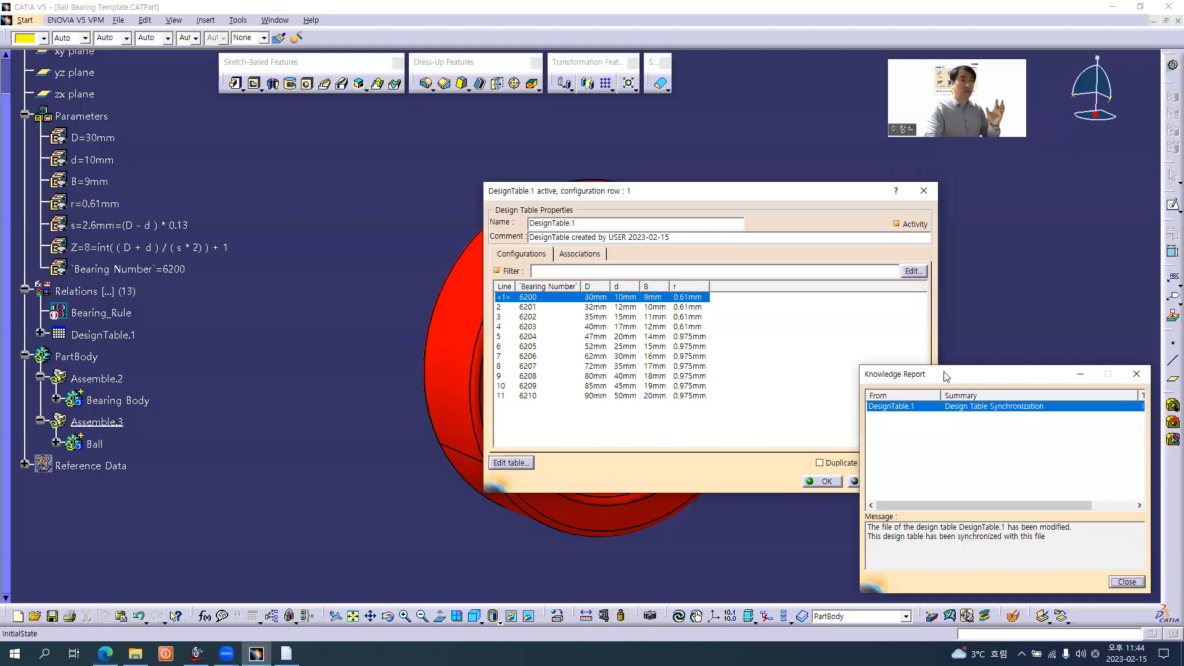
drag(912, 373, 822, 293)
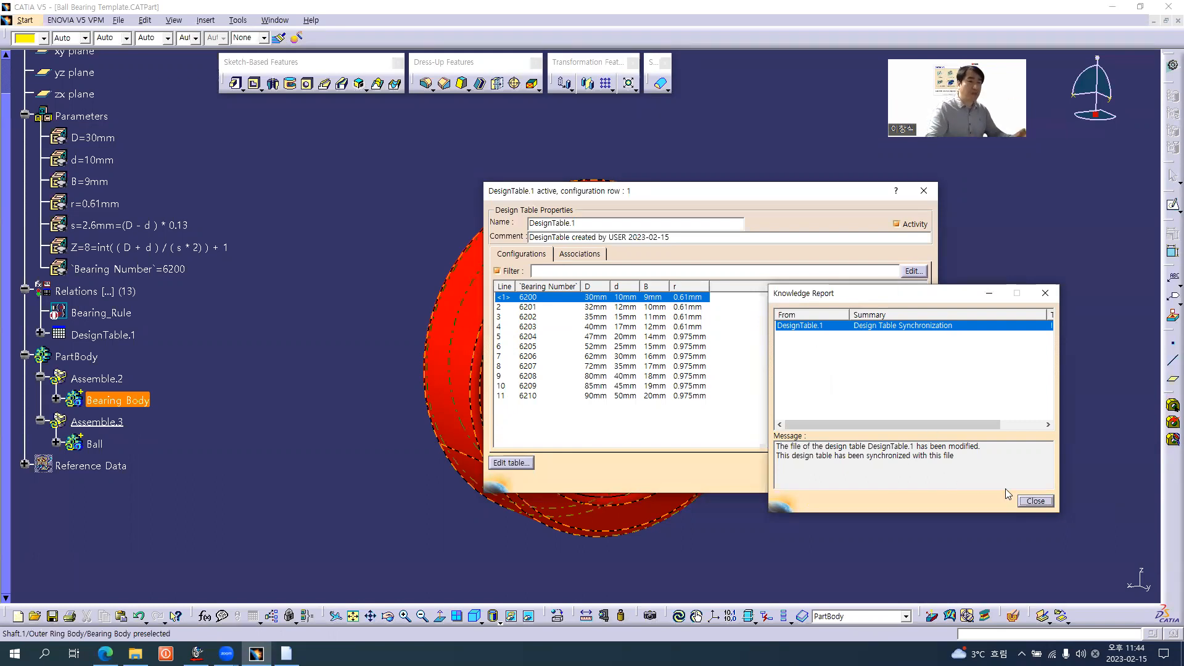
click(1036, 501)
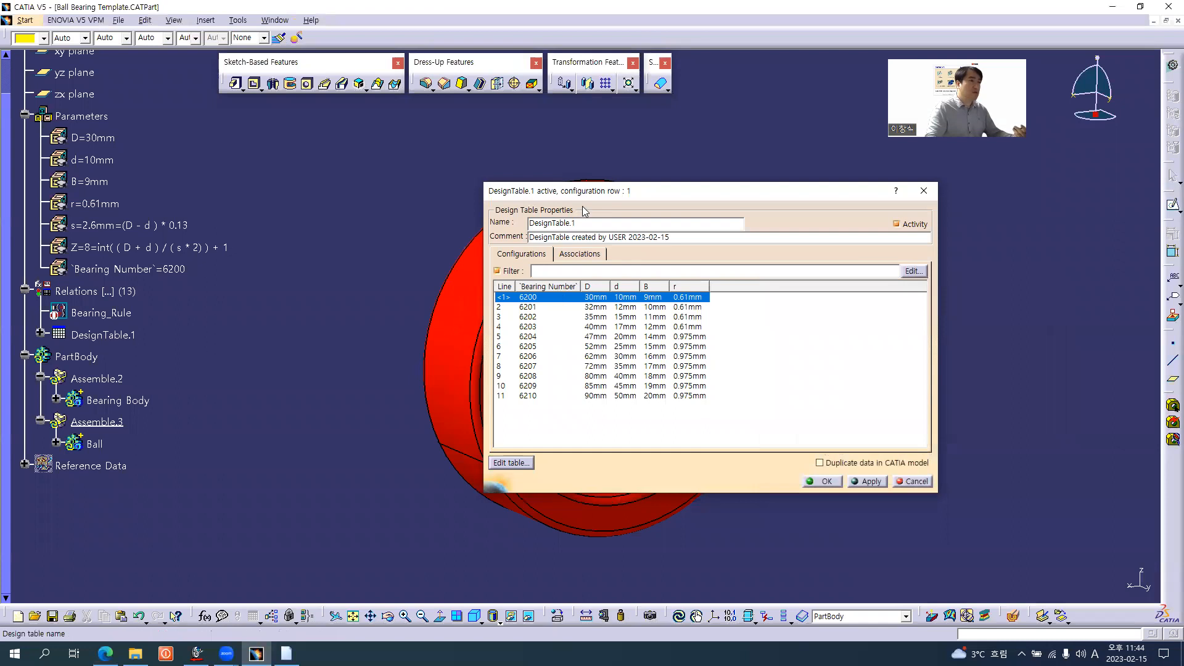
Move the DesignTable.1 dialog clear of the bearing and apply the 6204 configuration
drag(724, 190, 946, 174)
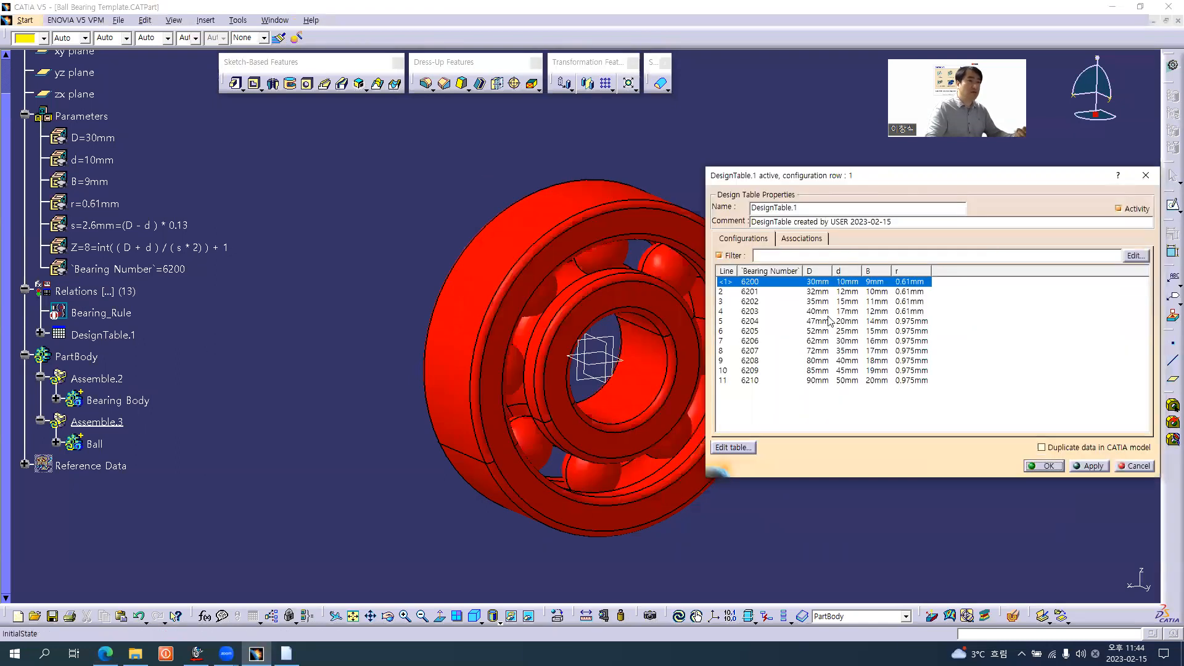
click(814, 320)
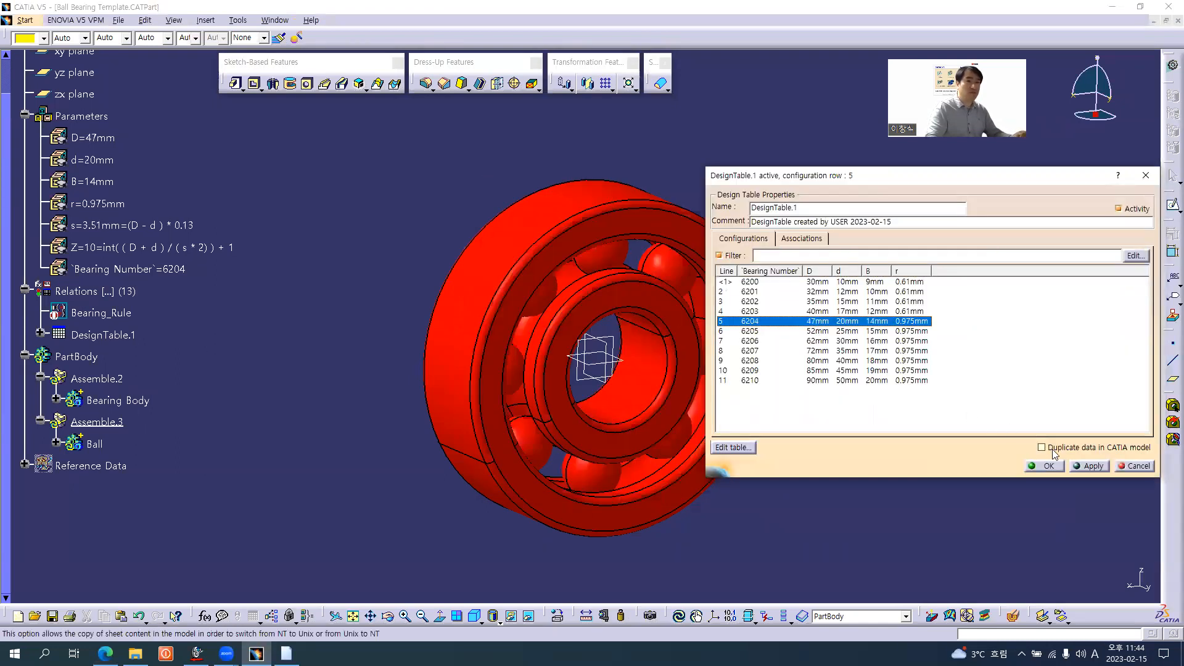
click(1089, 466)
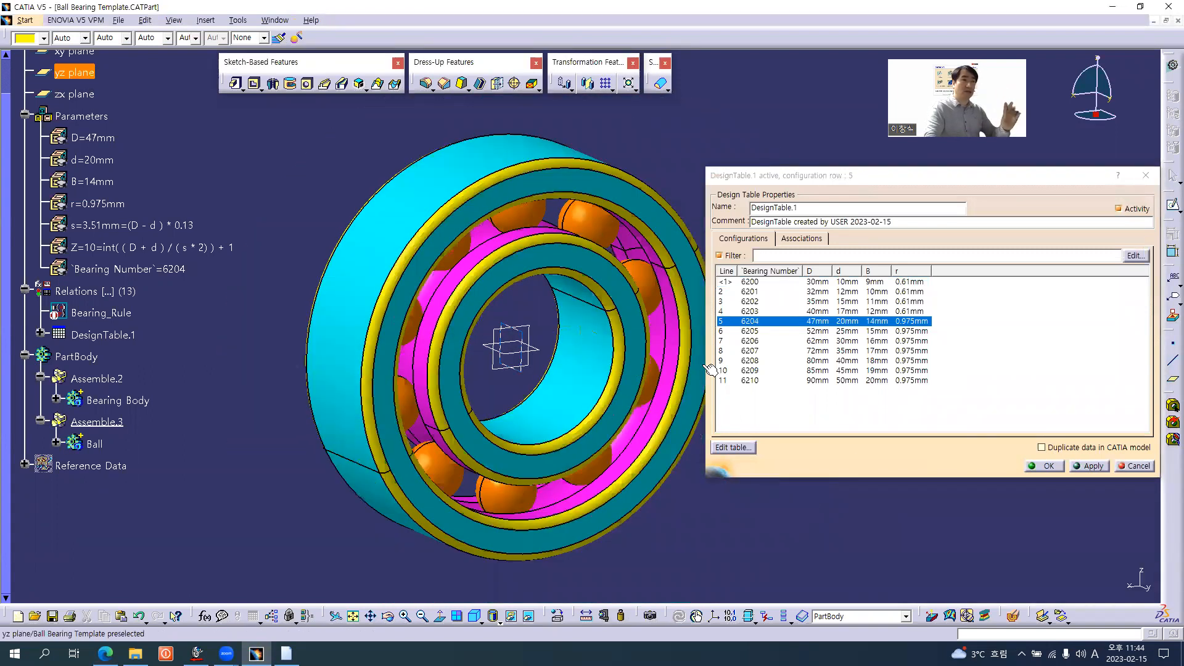
Apply the 6210 configuration of DesignTable.1 to the bearing model
click(844, 380)
click(1084, 463)
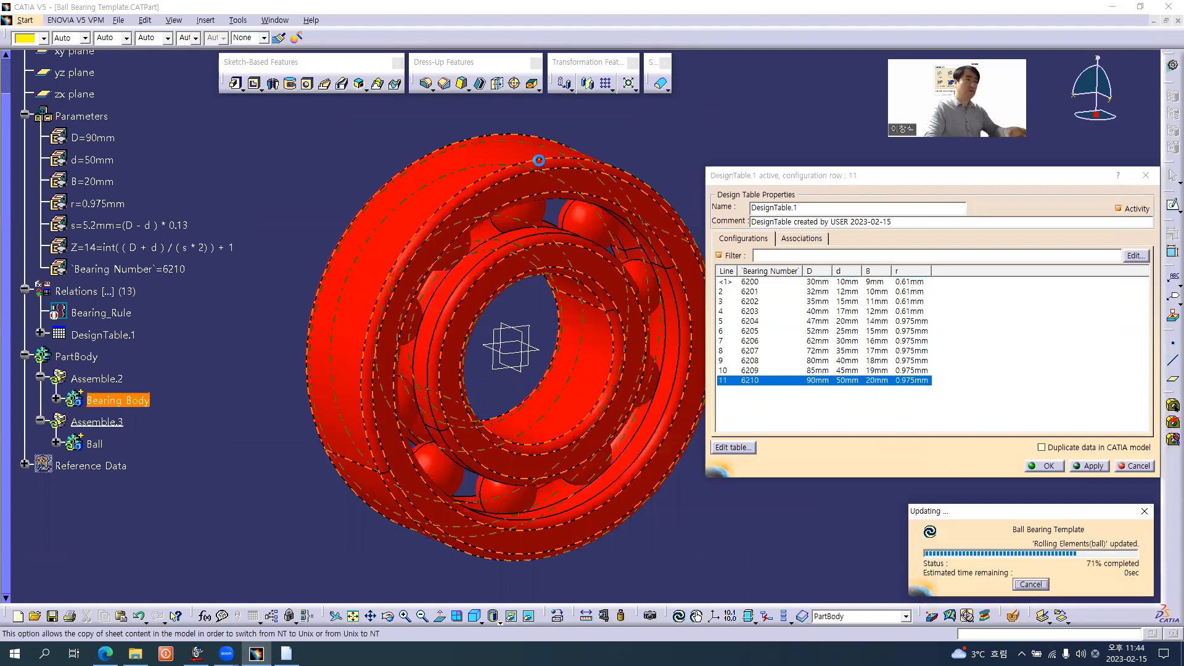
ctrl+middle_drag(491, 261, 489, 315)
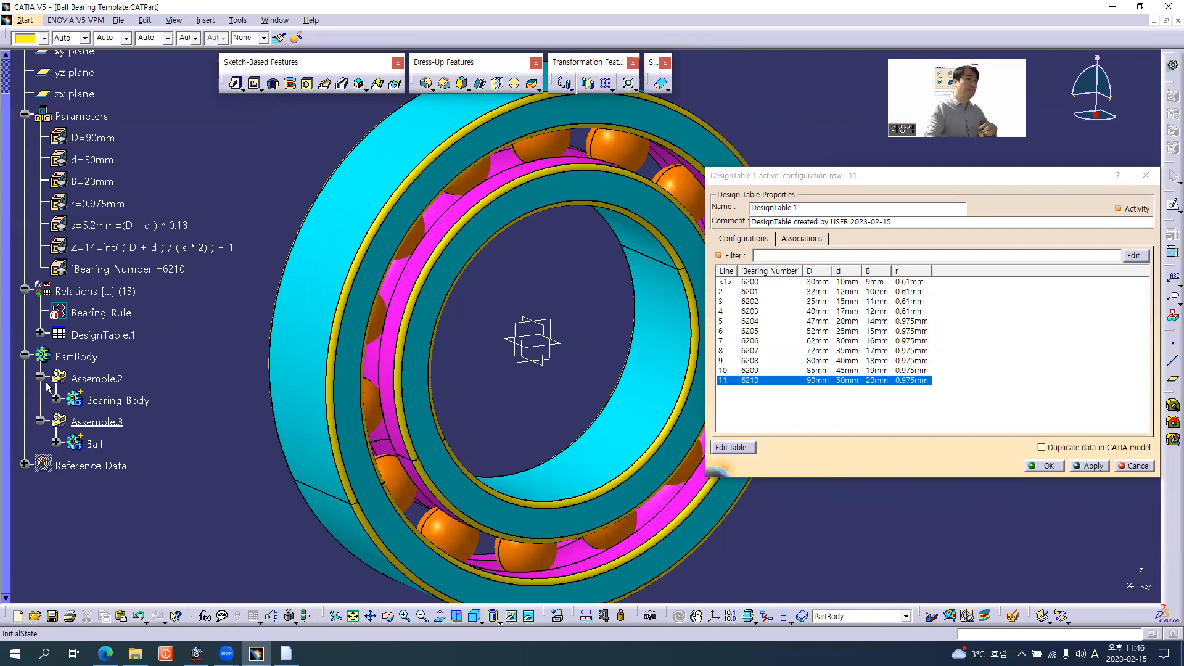
click(117, 400)
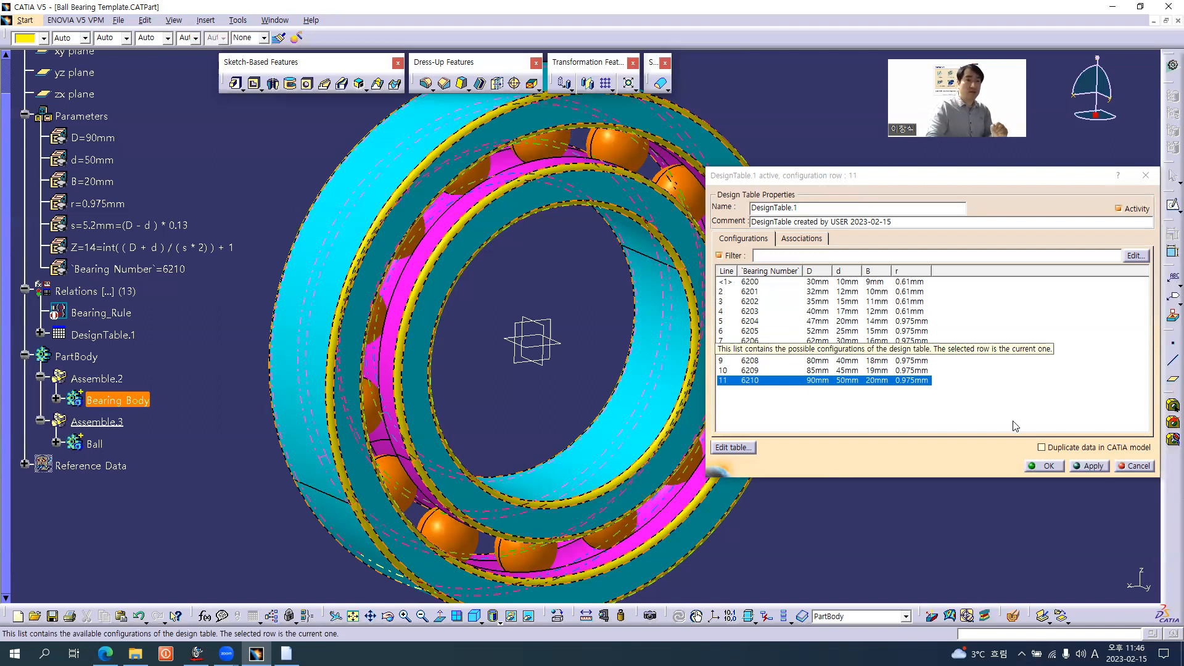
Enable Duplicate data in CATIA model for DesignTable.1 and apply the 6202 configuration
click(1041, 447)
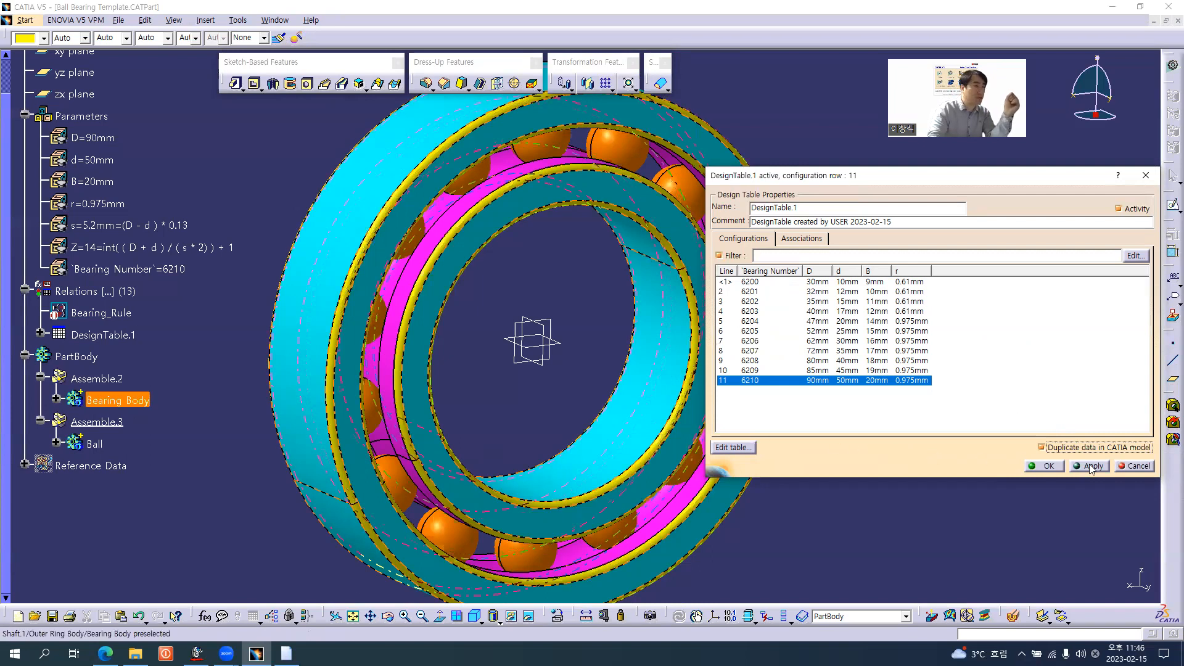
click(810, 302)
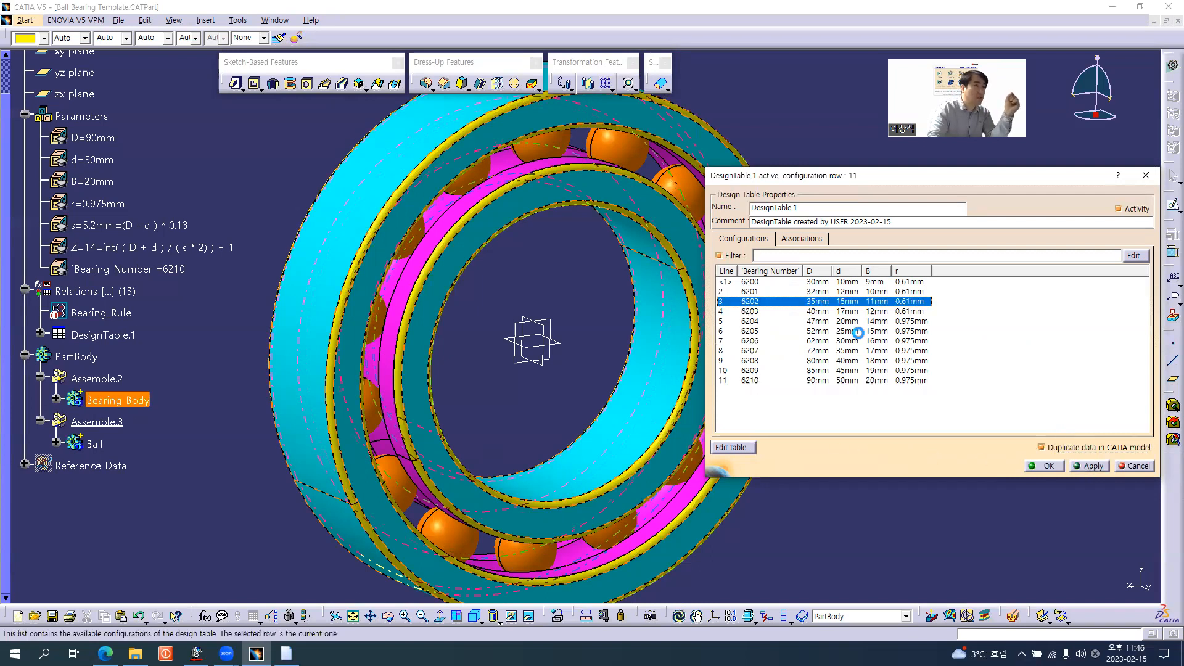
click(1038, 496)
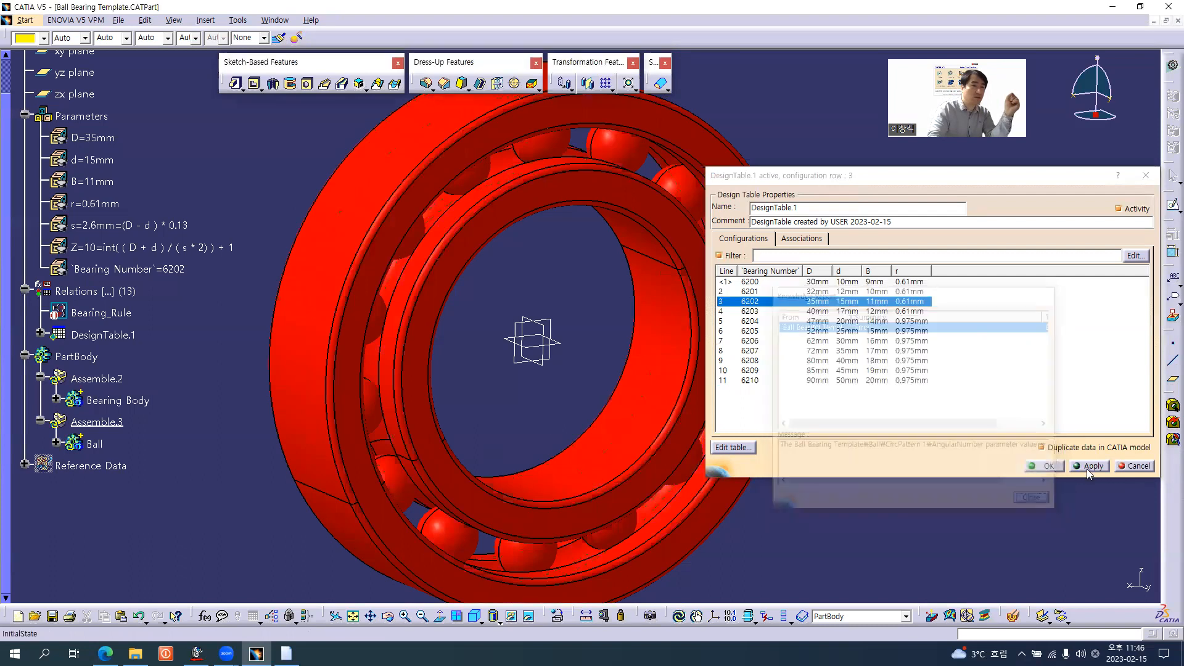
click(1088, 466)
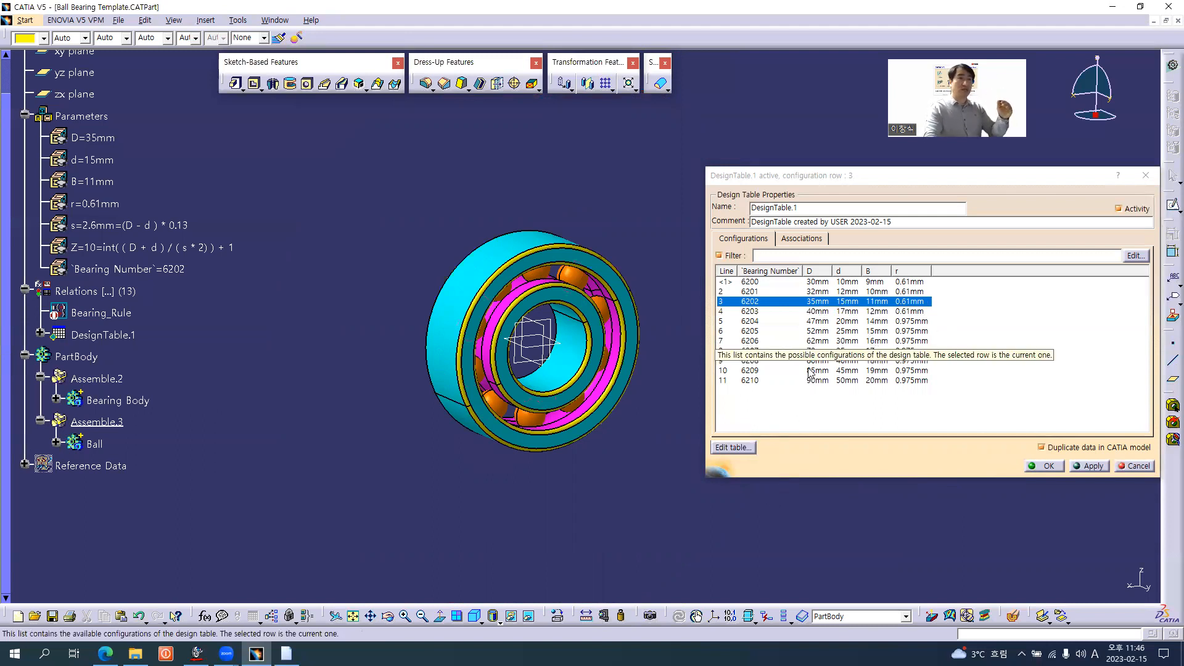
Open DesignTable.1's source sheet in Excel to review the bearing rows, close it and confirm the design table
click(732, 447)
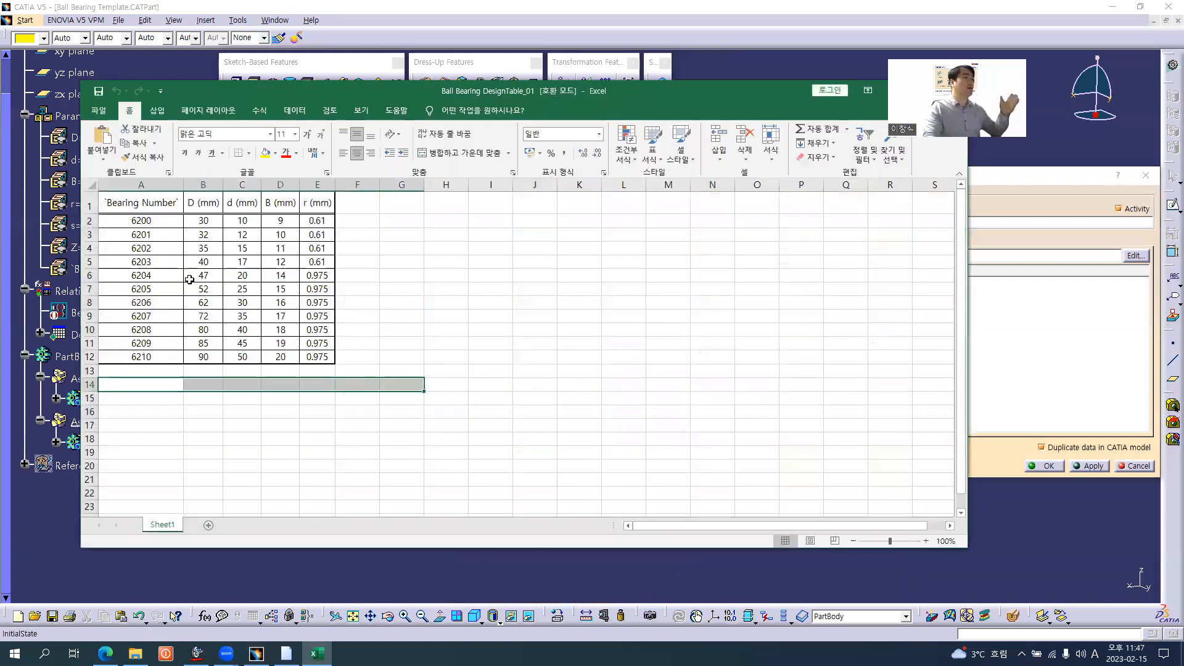
drag(204, 275, 286, 275)
click(396, 352)
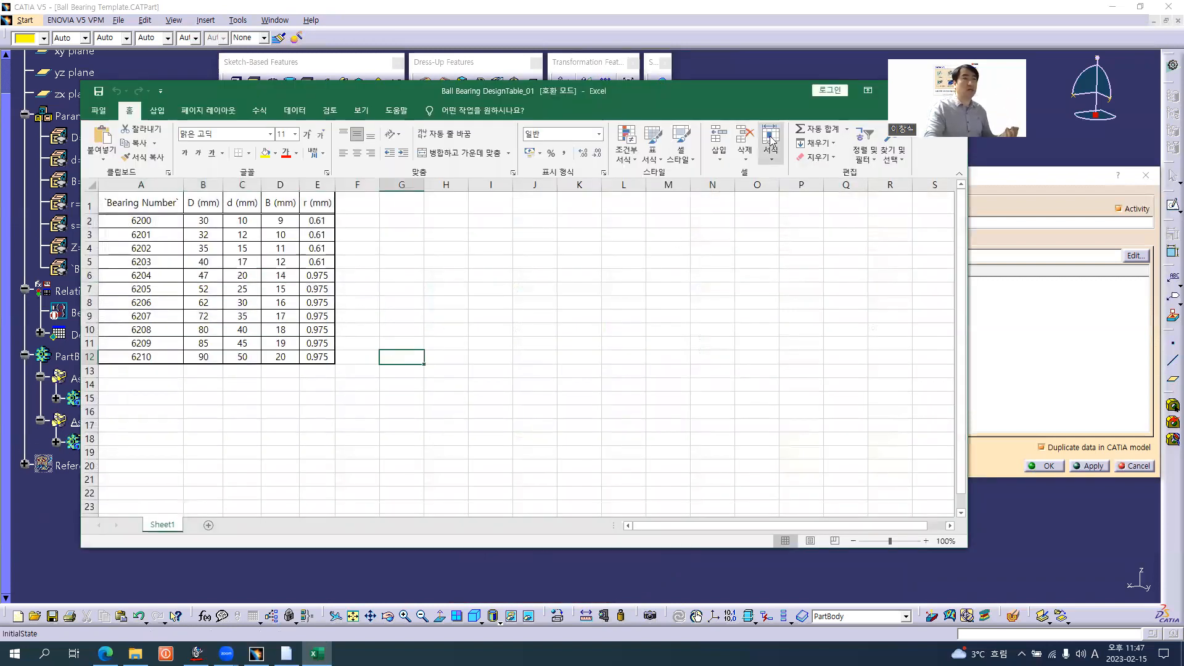
drag(756, 95, 768, 168)
click(966, 166)
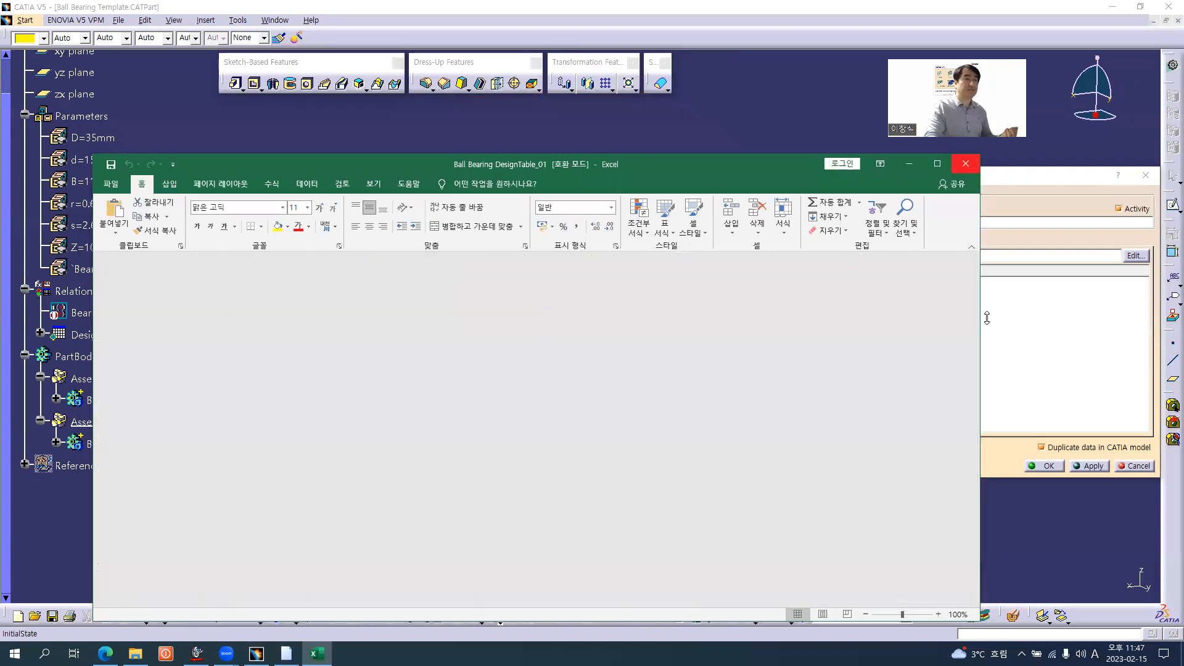
key(Return)
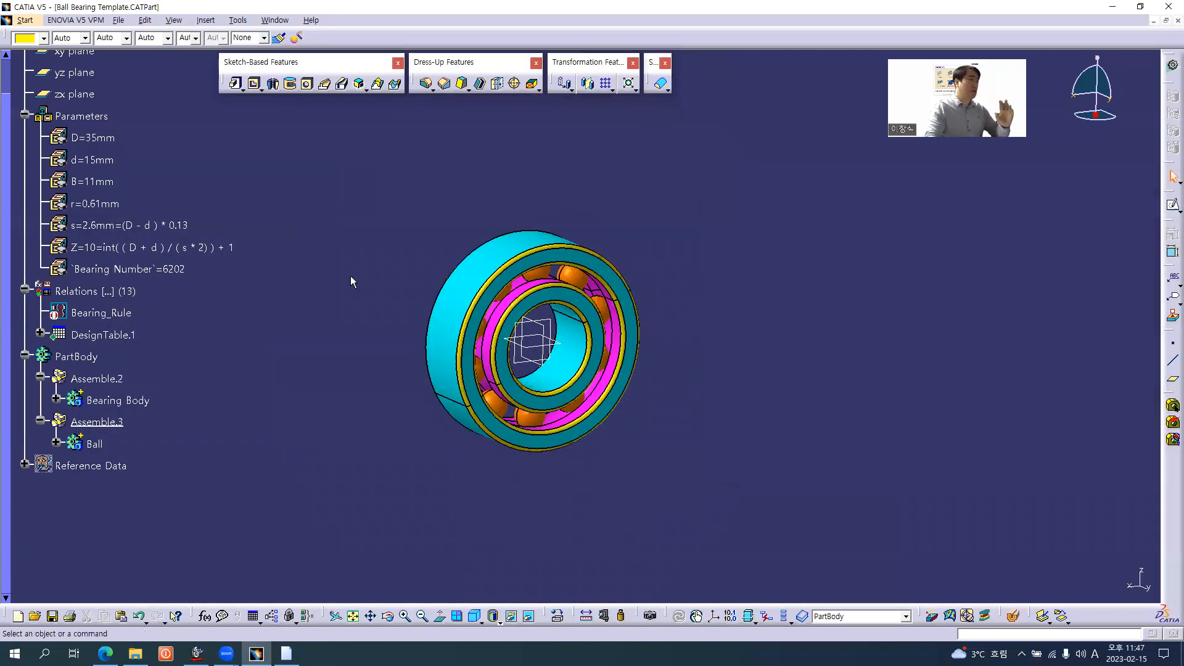
click(242, 344)
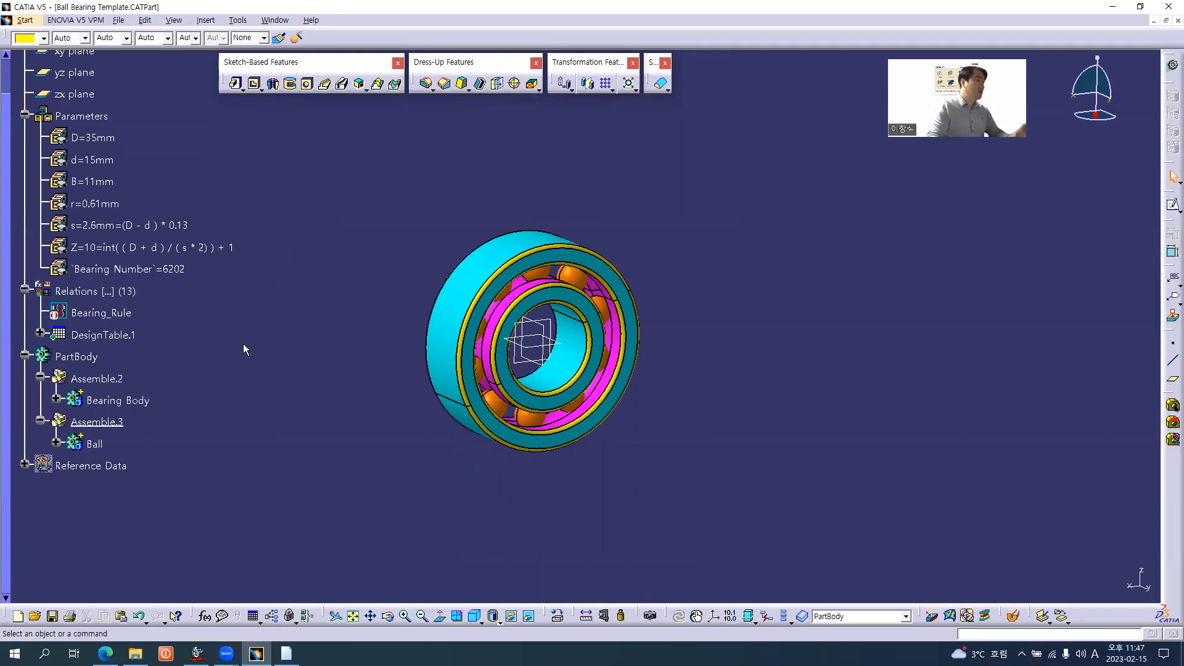
click(135, 342)
click(277, 371)
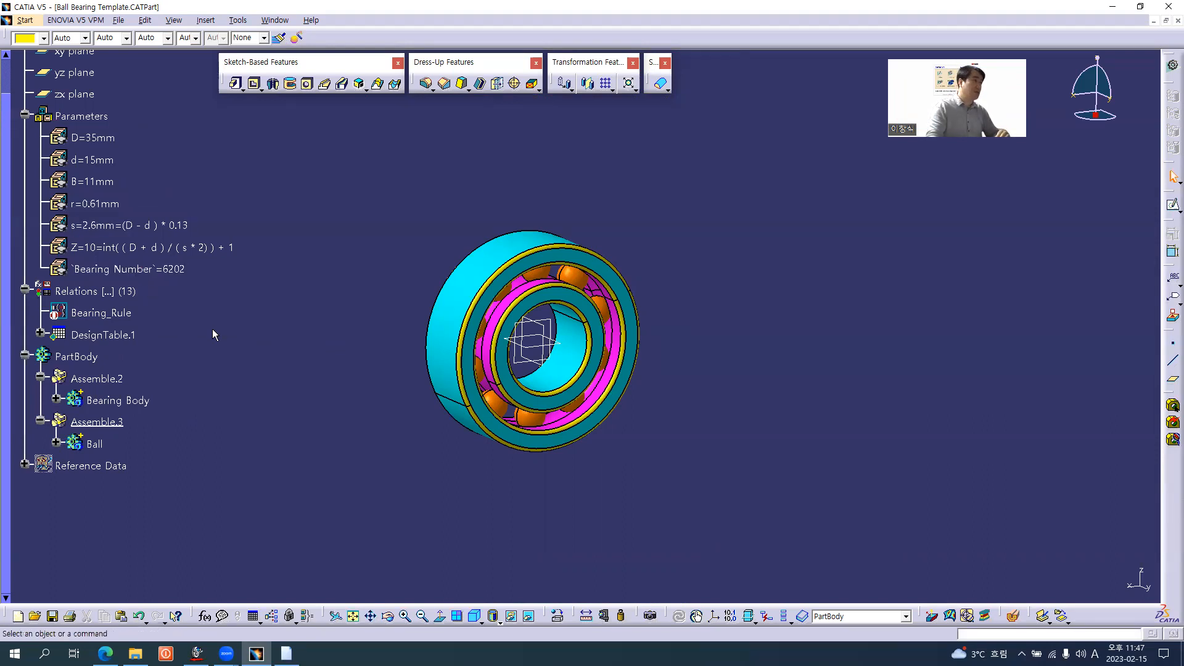
Deactivate DesignTable.1 under Relations in the specification tree
right_click(115, 334)
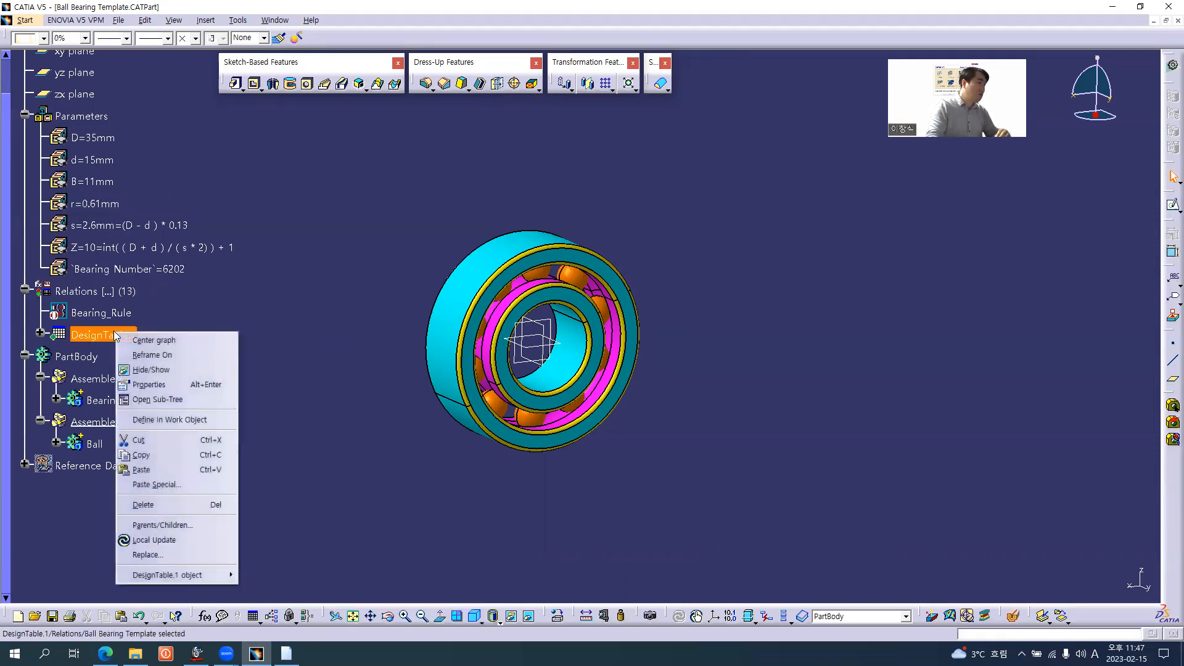
mouse_move(207, 582)
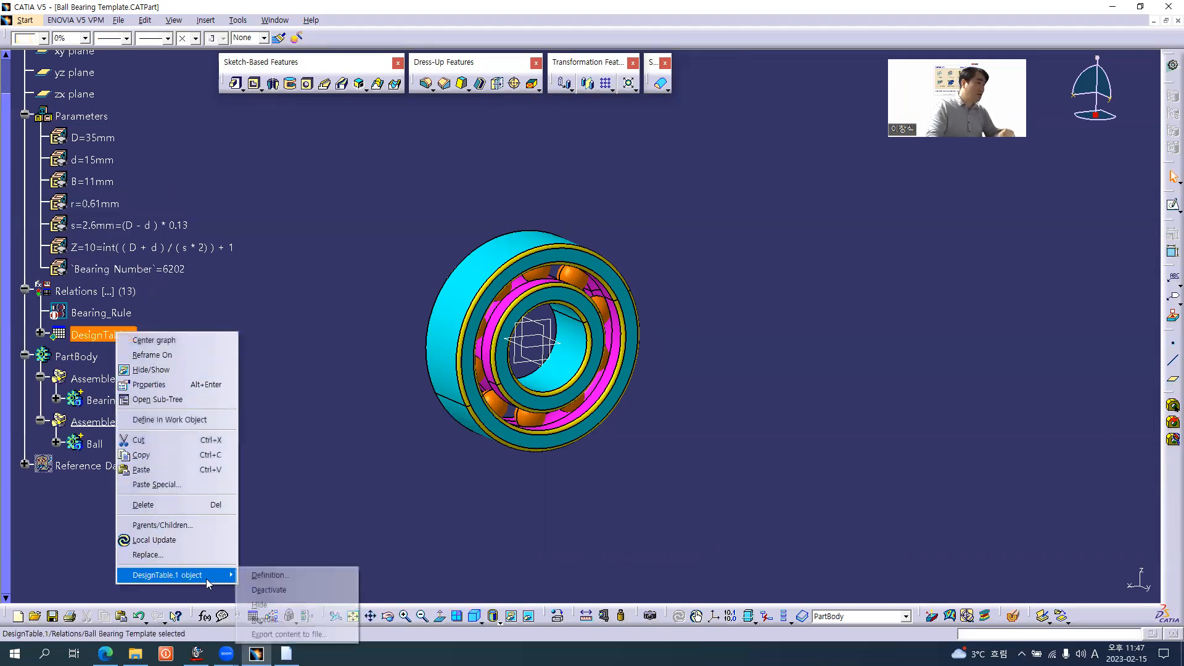
click(269, 589)
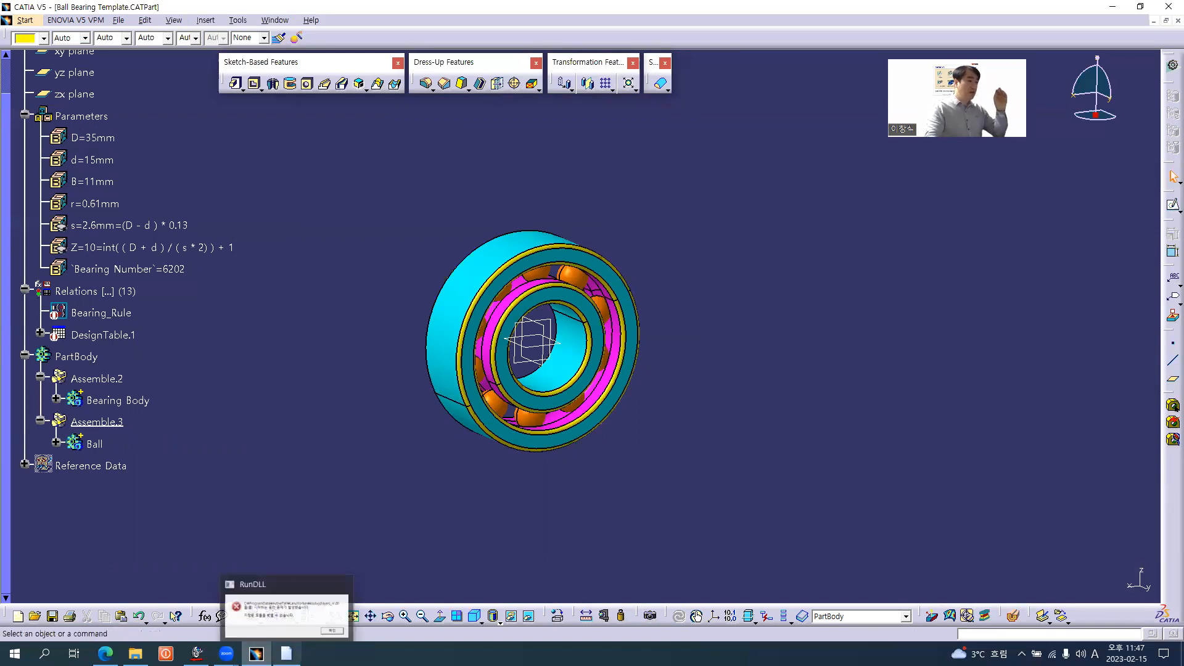
Browse to the Ball Bearing Template folder in File Explorer, check the Ball Bearing DesignTable_01 file and return to CATIA
click(135, 653)
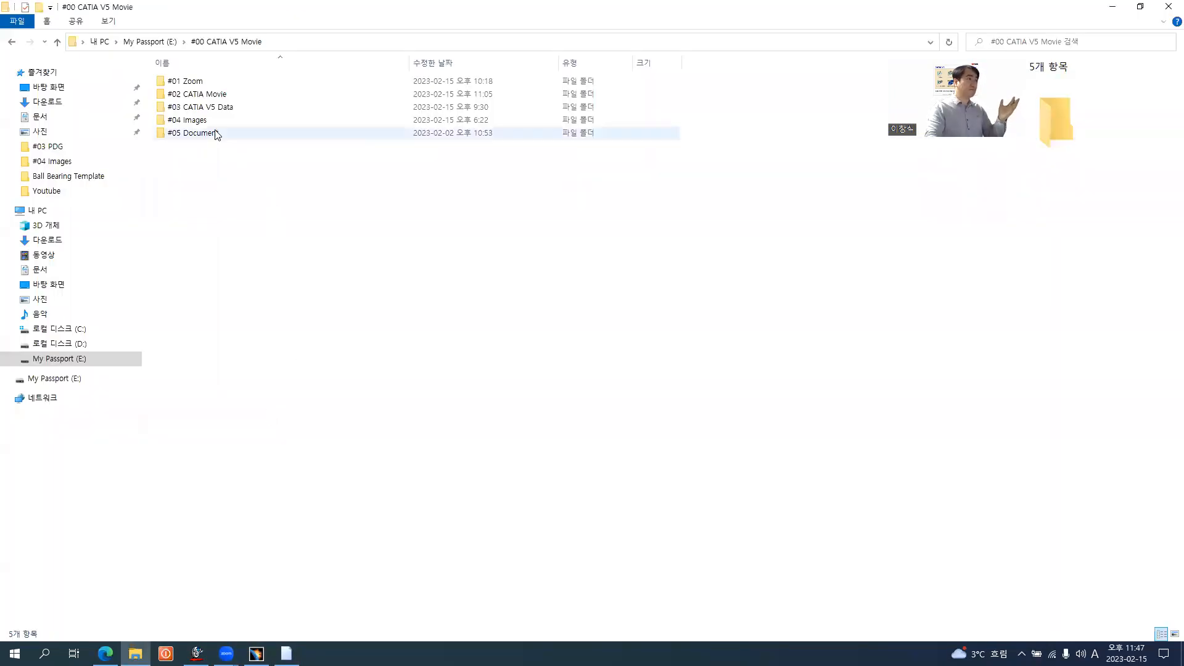
double_click(202, 108)
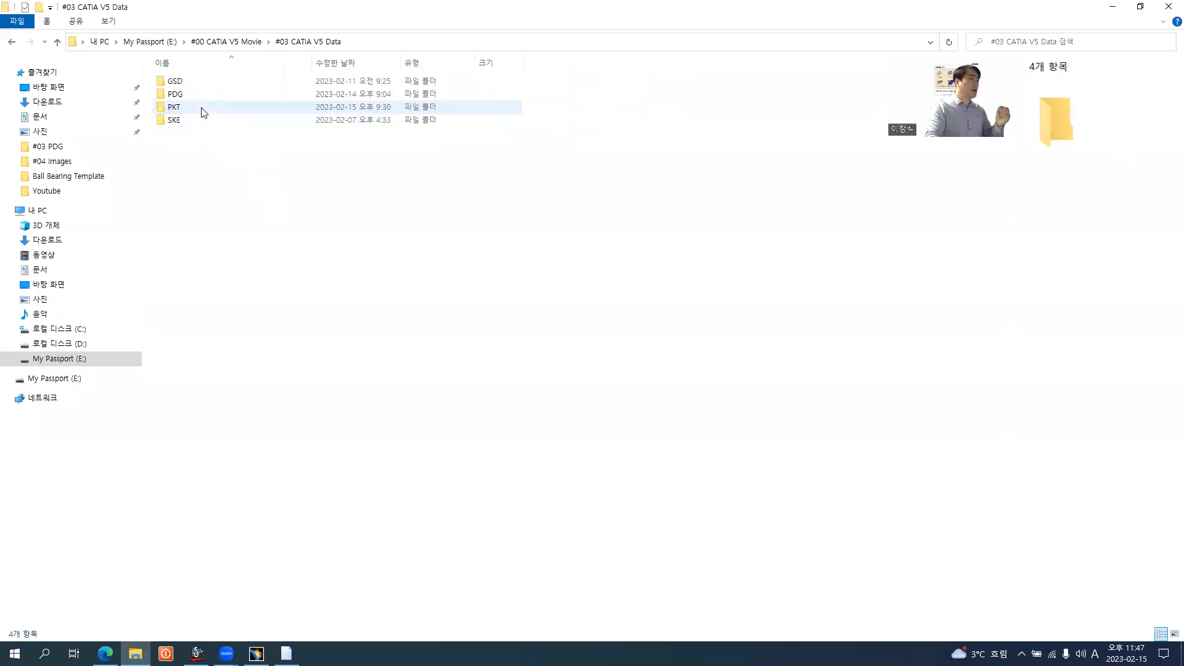
double_click(194, 110)
double_click(199, 82)
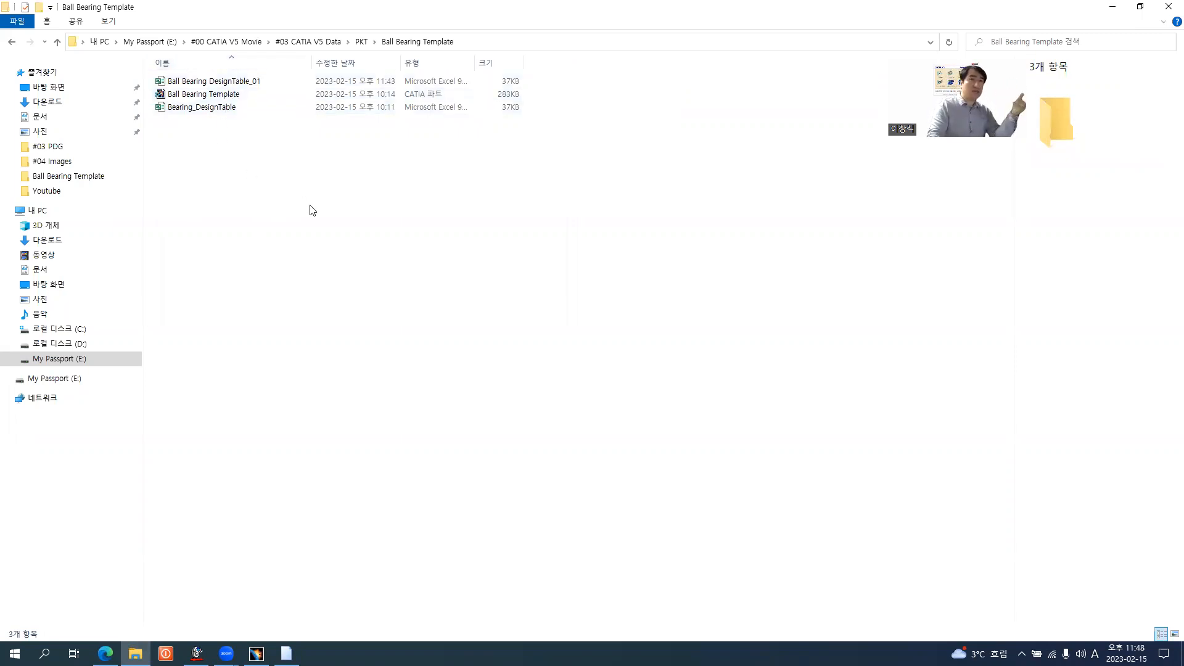
click(239, 85)
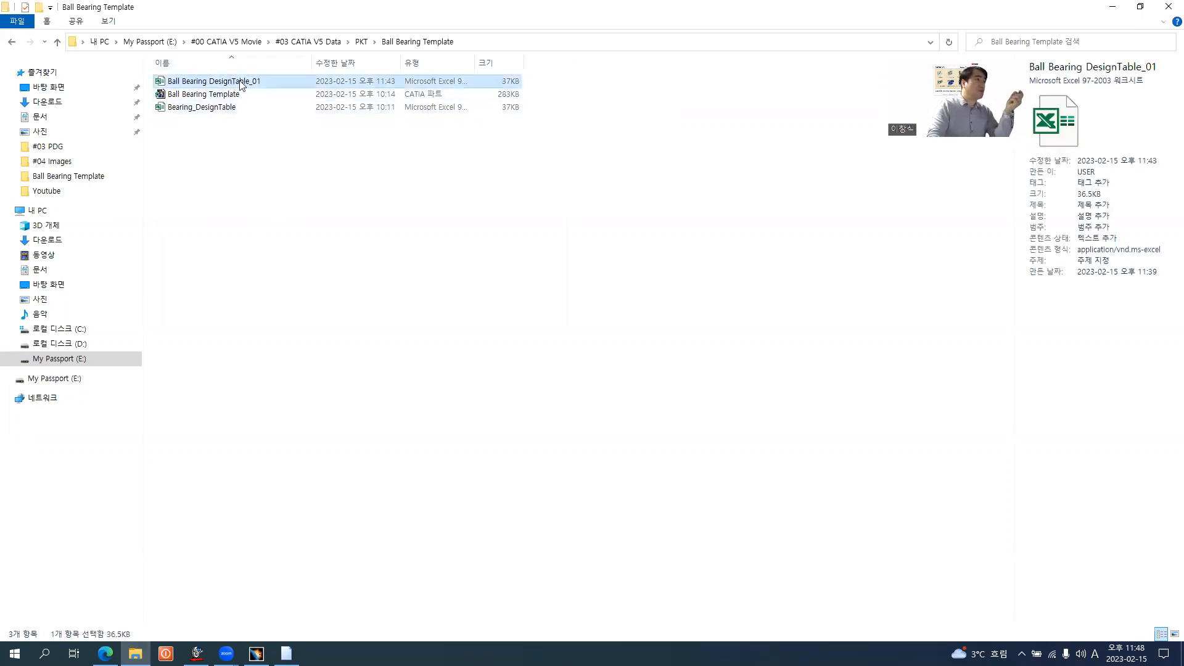
click(312, 221)
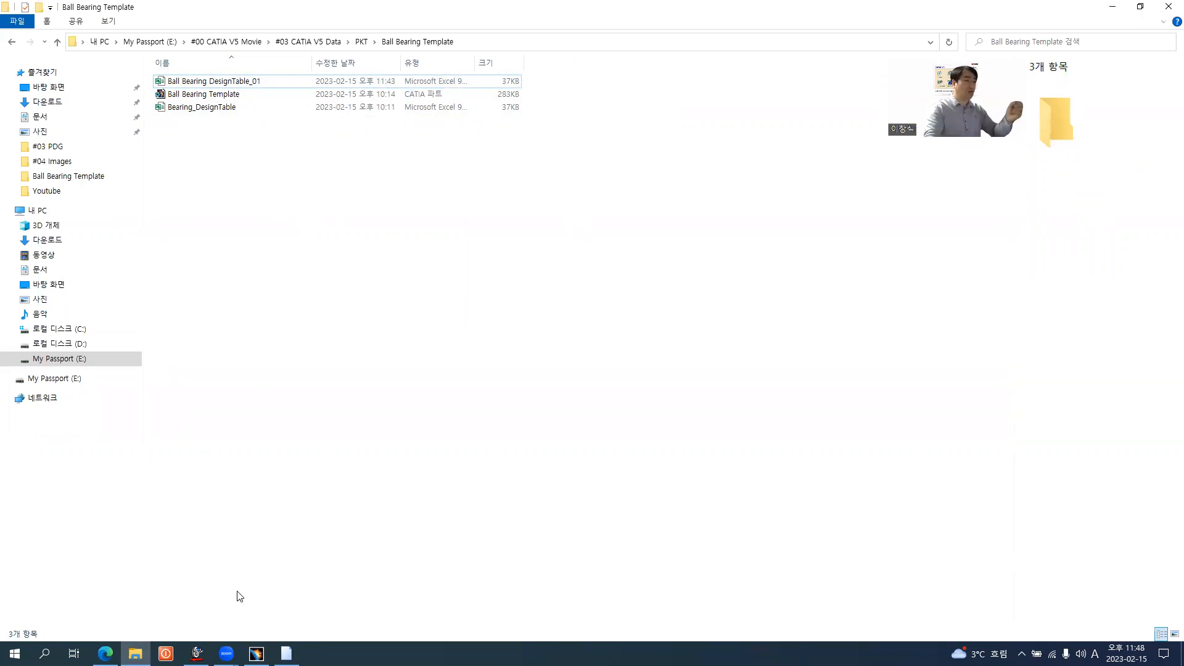
click(255, 654)
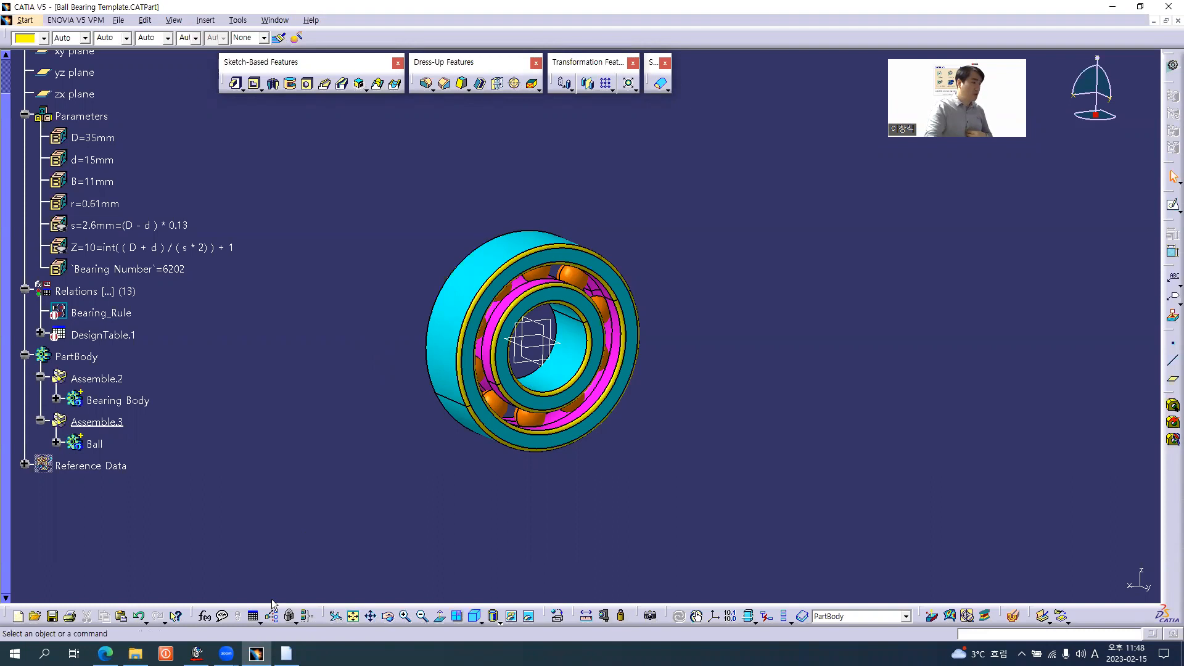
Create a vertical design table from the pre-existing file Ball Bearing DesignTable_01, declining automatic association of columns and parameters
click(253, 615)
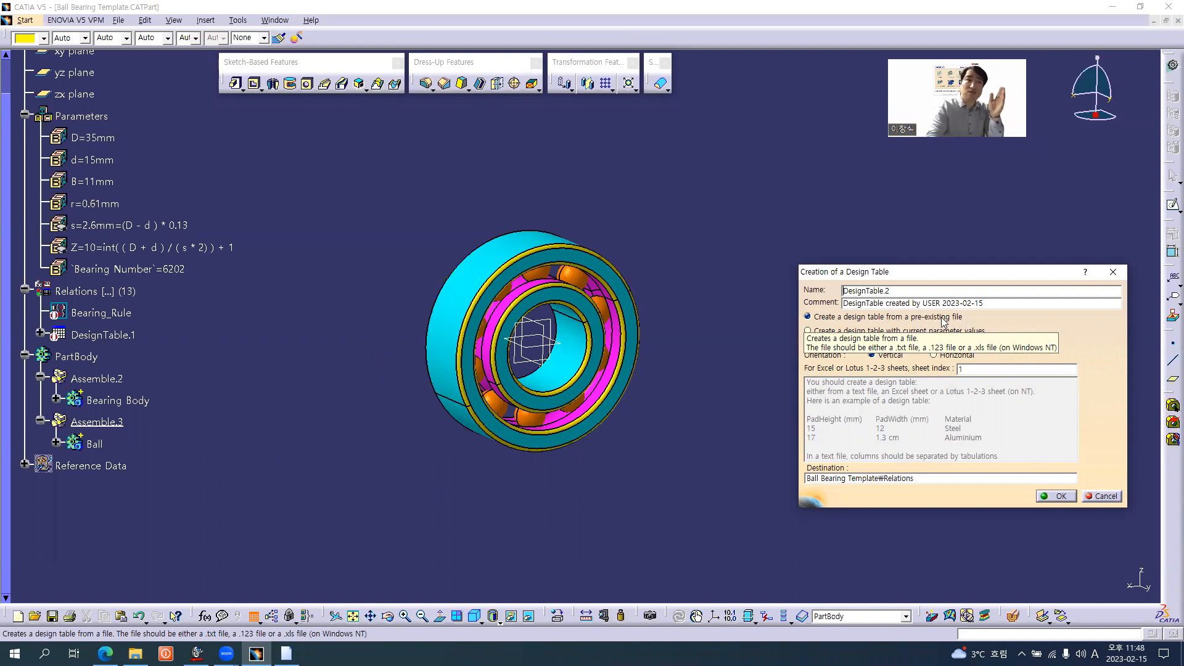
click(1057, 496)
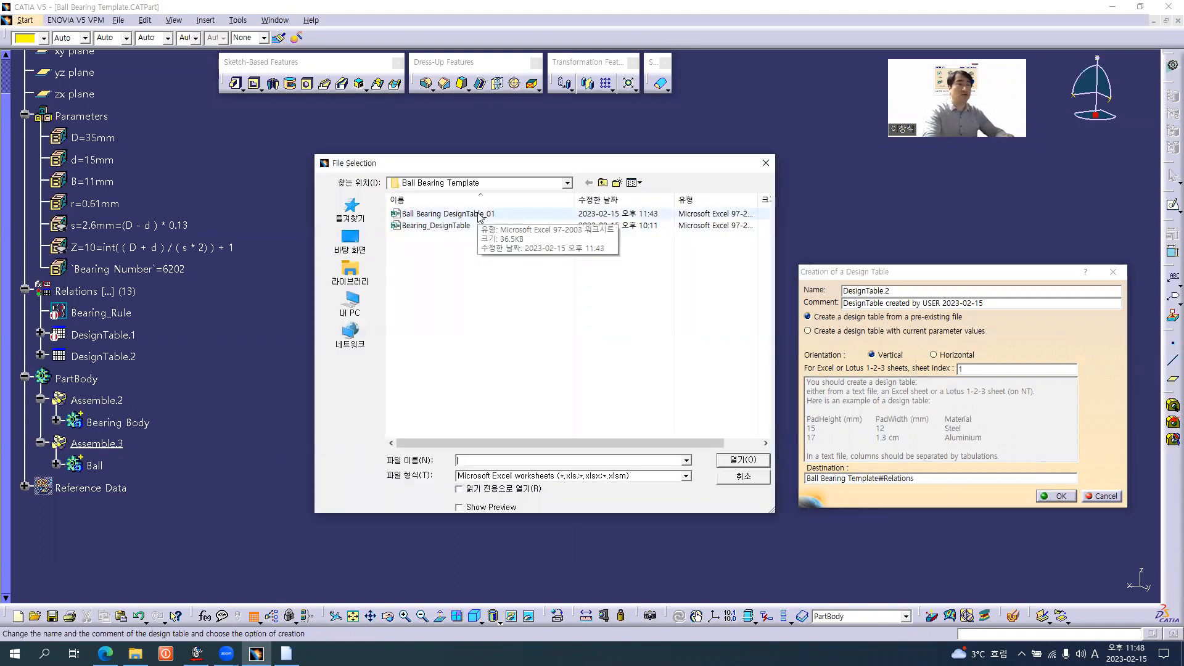
double_click(478, 214)
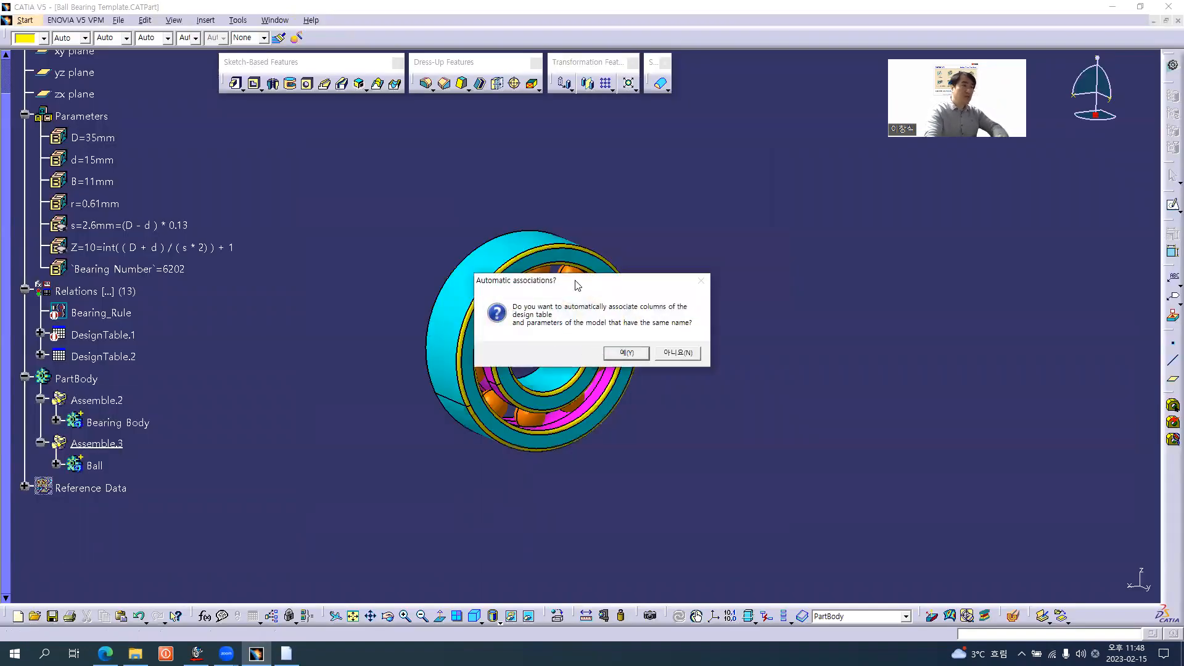
drag(580, 281, 599, 168)
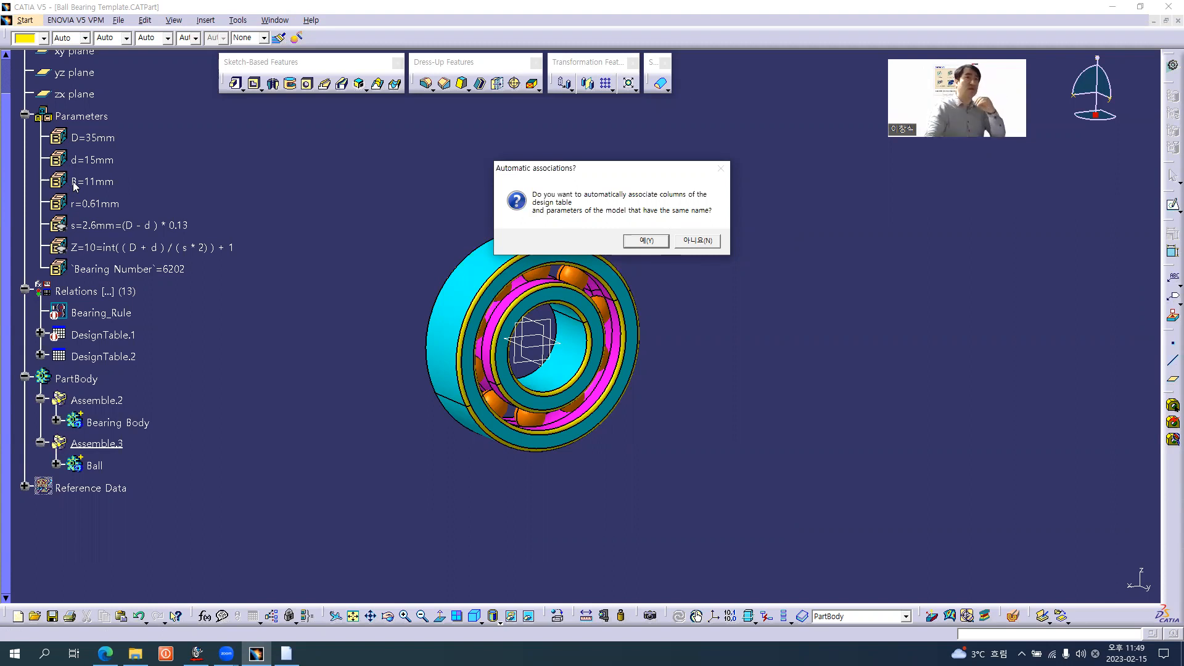
click(706, 243)
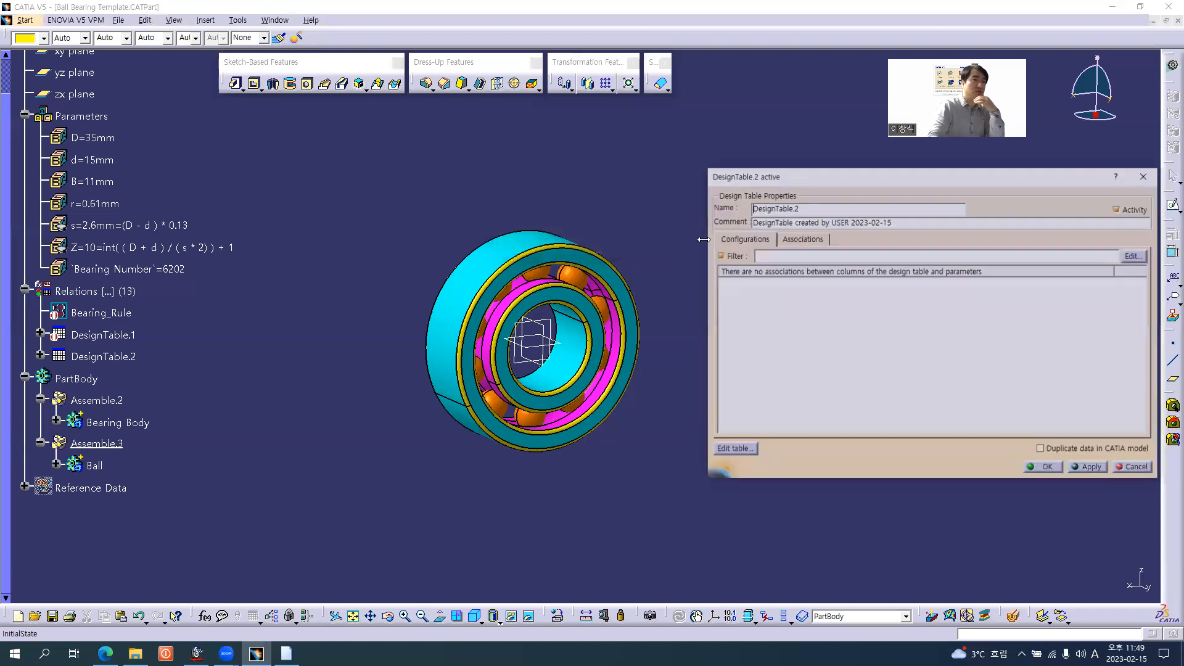
Filter to renamed parameters, associate Bearing Number, D, d, B and r with matching columns, and apply with Duplicate data in CATIA model enabled
drag(782, 178, 643, 167)
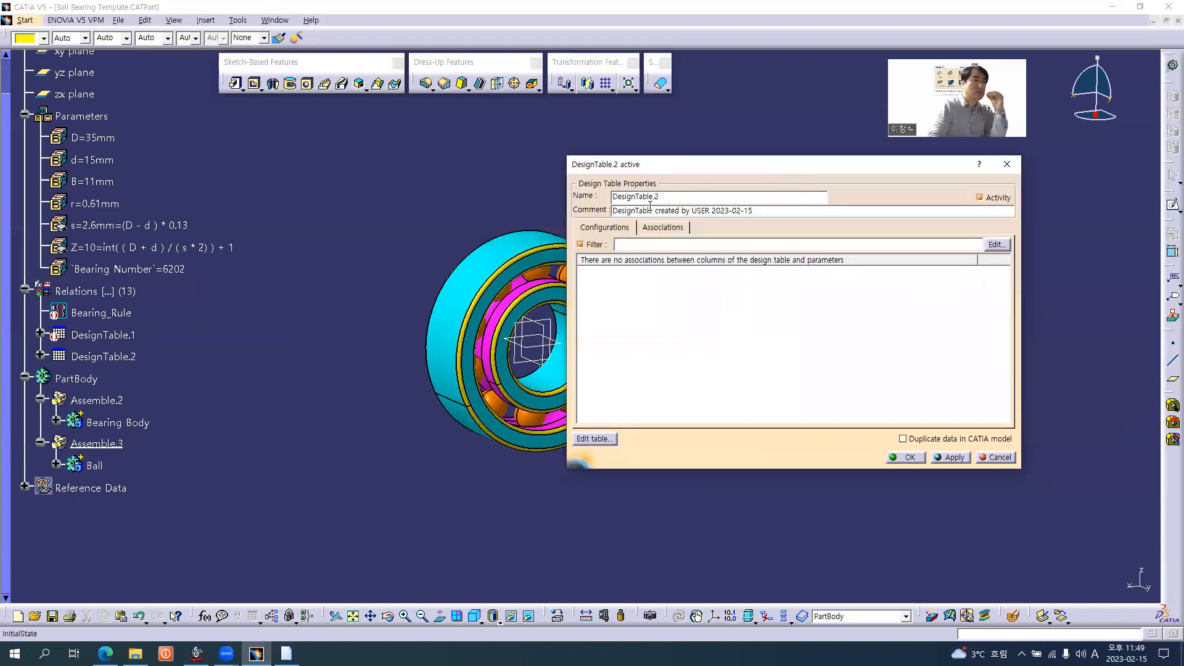
click(664, 228)
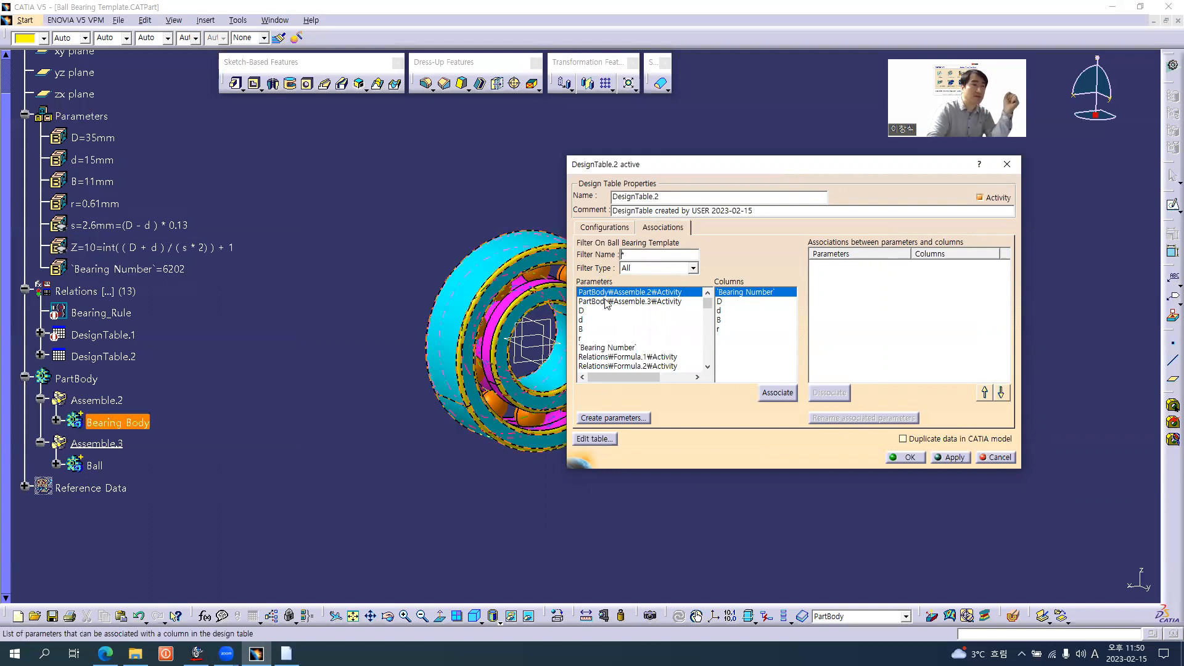
click(639, 274)
click(644, 287)
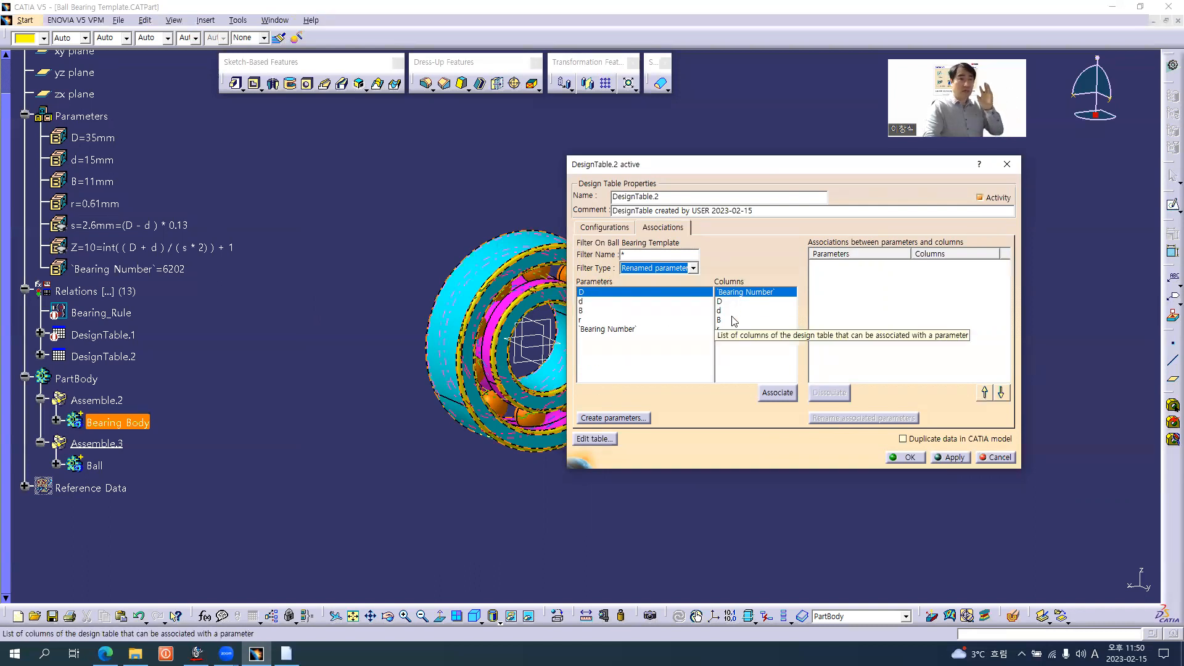
click(607, 329)
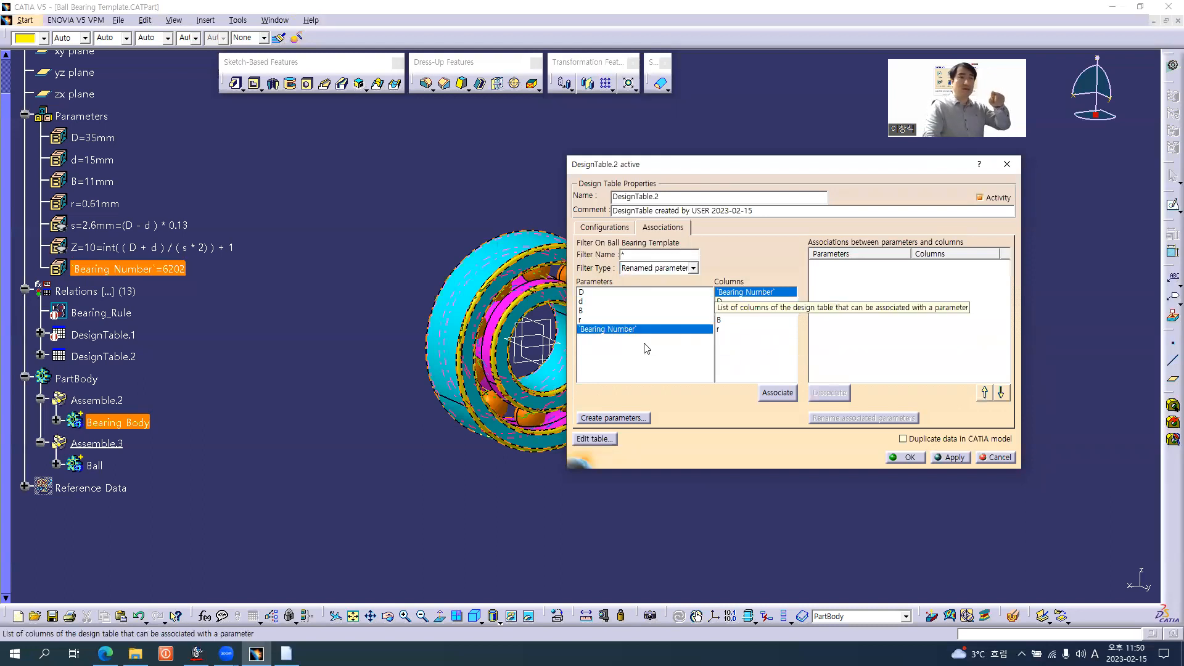
click(778, 393)
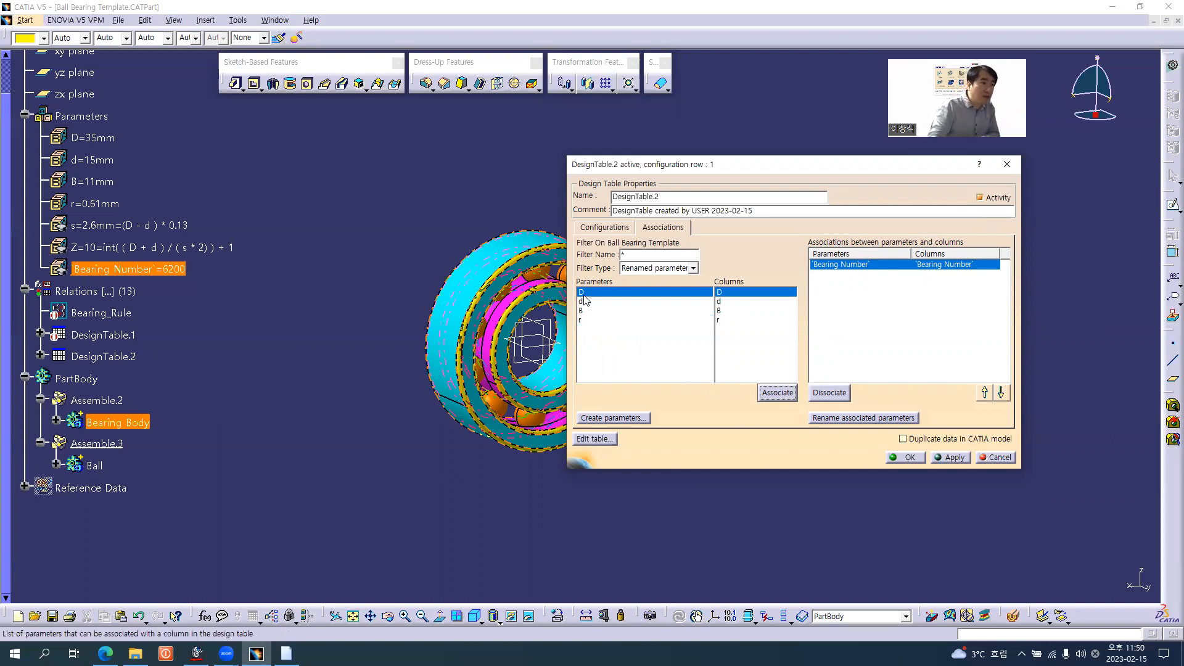
click(778, 394)
click(778, 393)
click(777, 392)
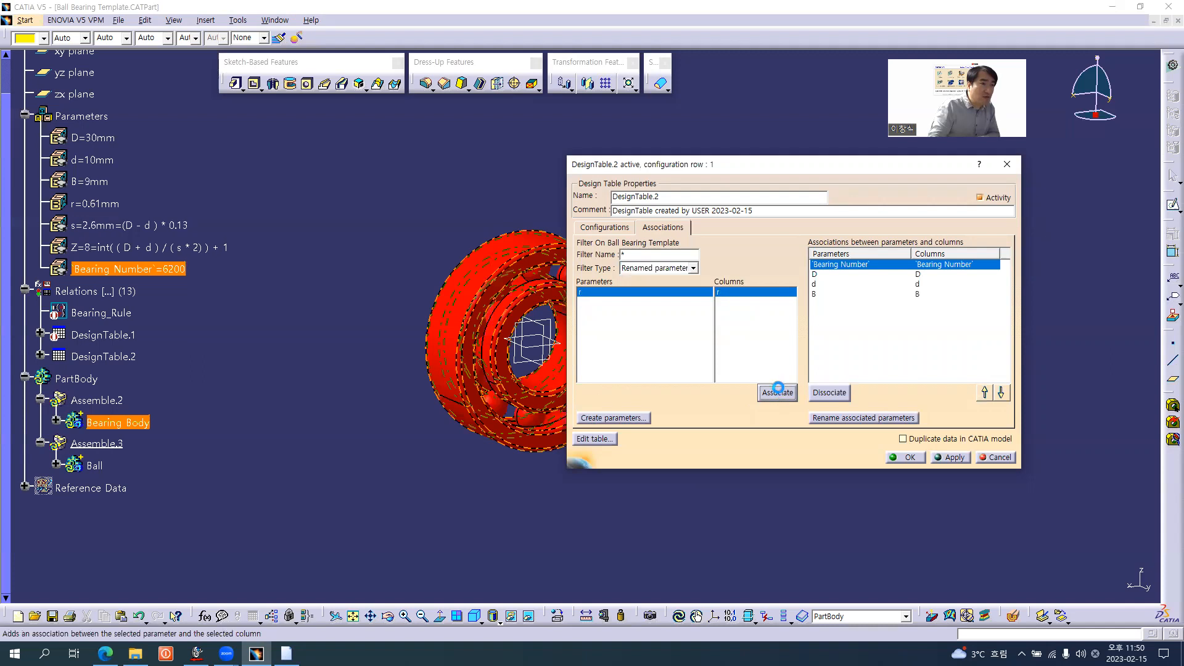
click(777, 391)
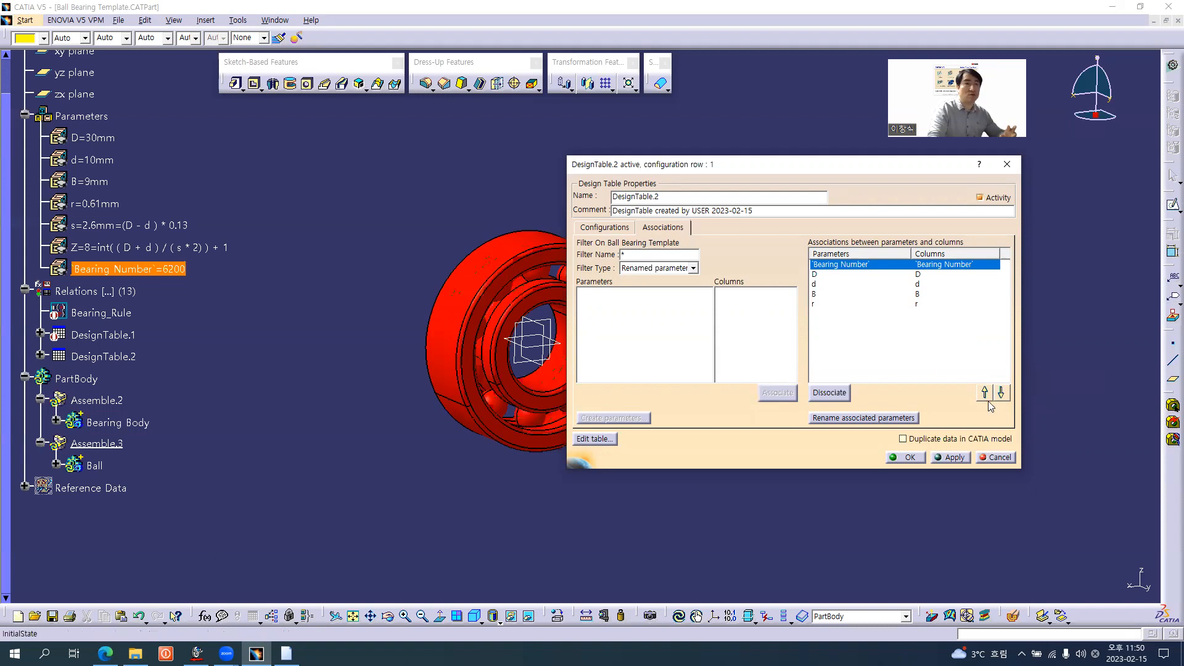
click(913, 438)
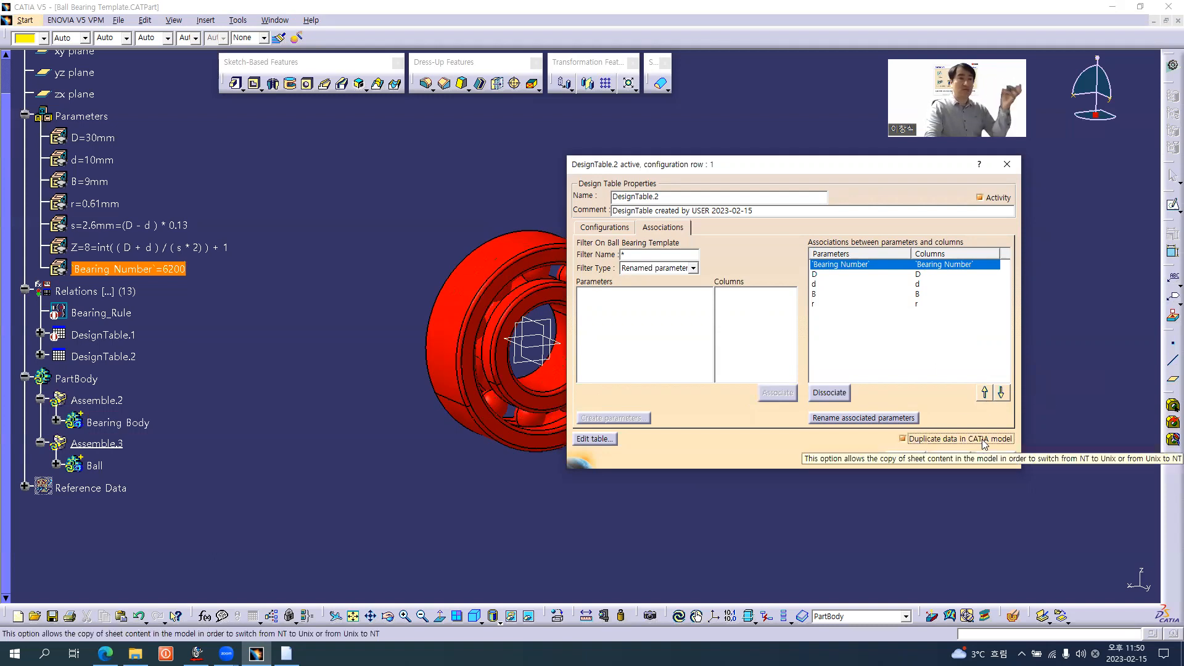
click(950, 457)
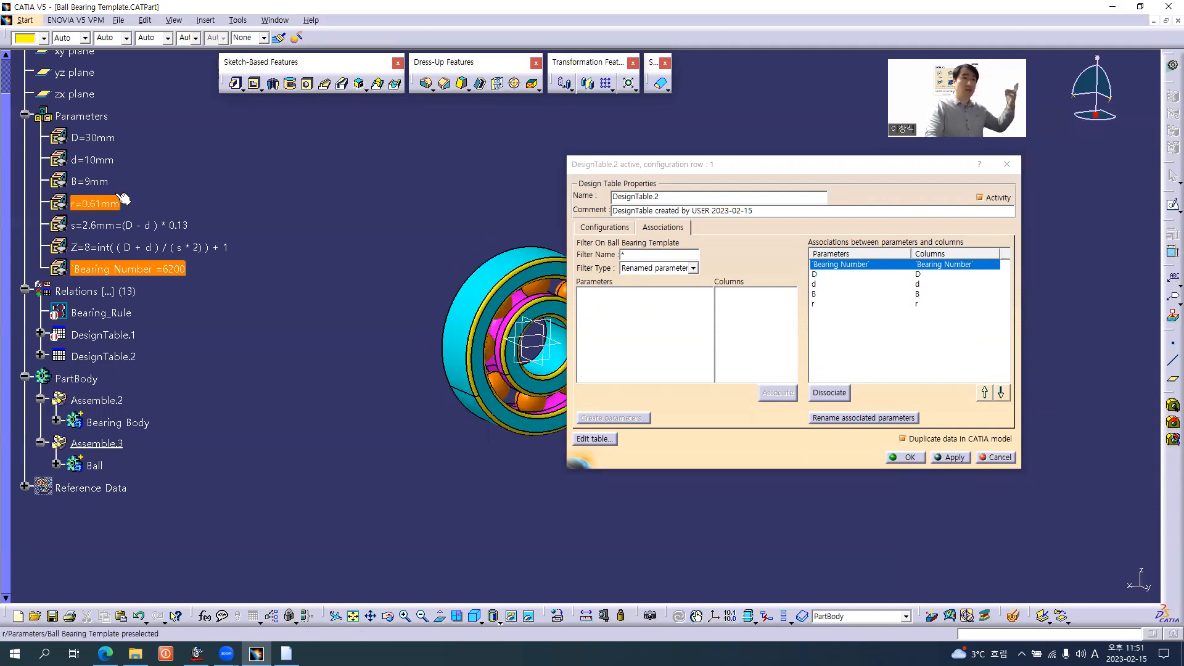
Open DesignTable.2's source sheet in Excel and add bearing row 6211 with D 100, d 60, B 22 and r 1
click(593, 439)
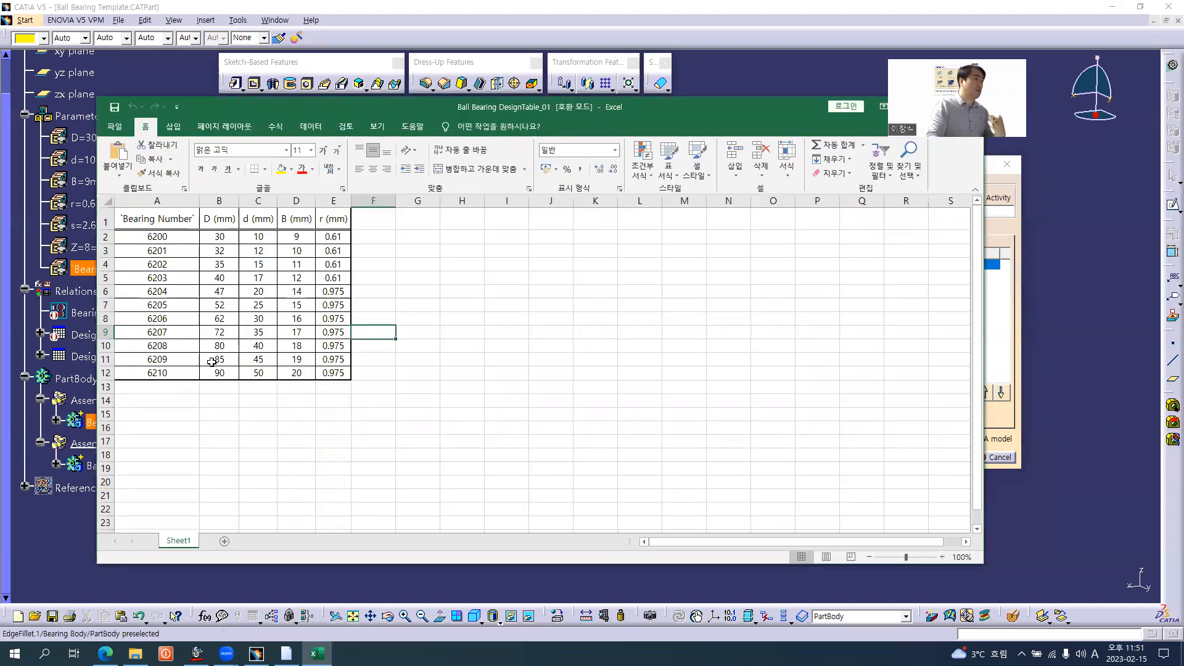
drag(175, 387, 330, 387)
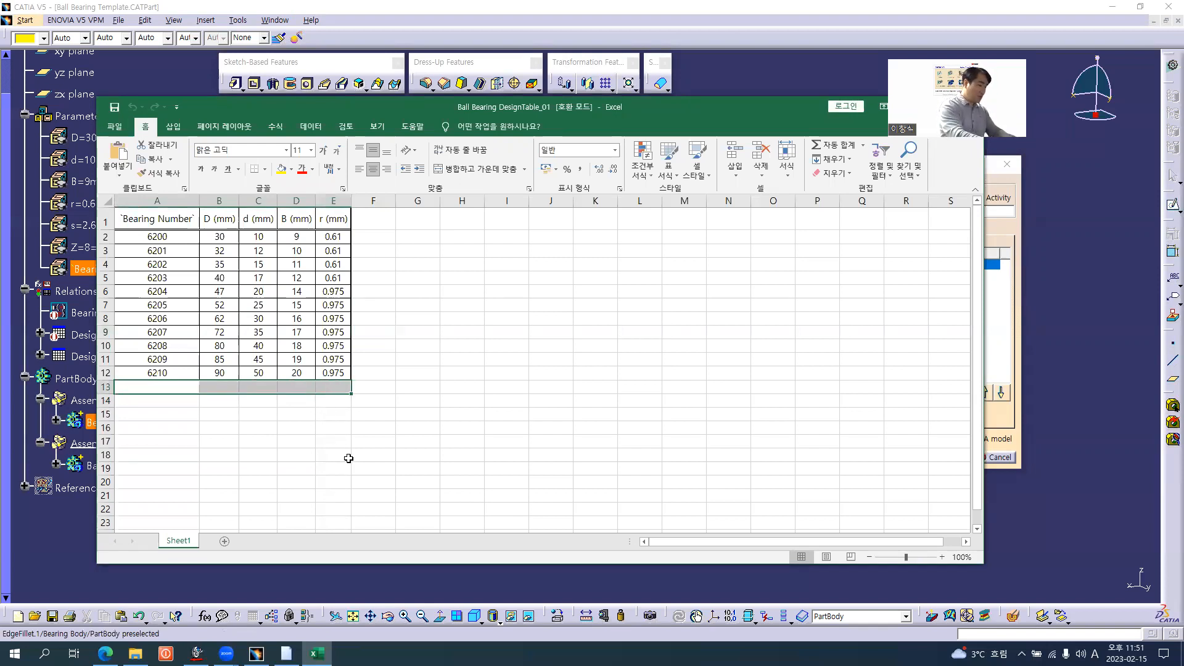
text(6211)
key(Return)
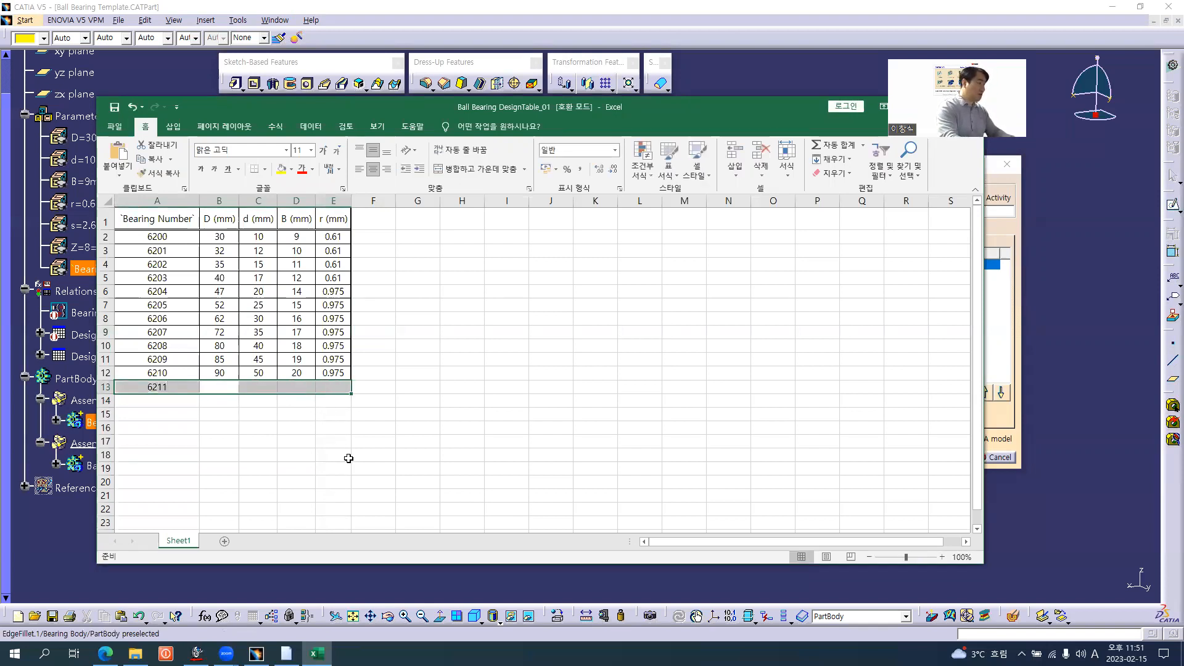
text(100)
key(Return)
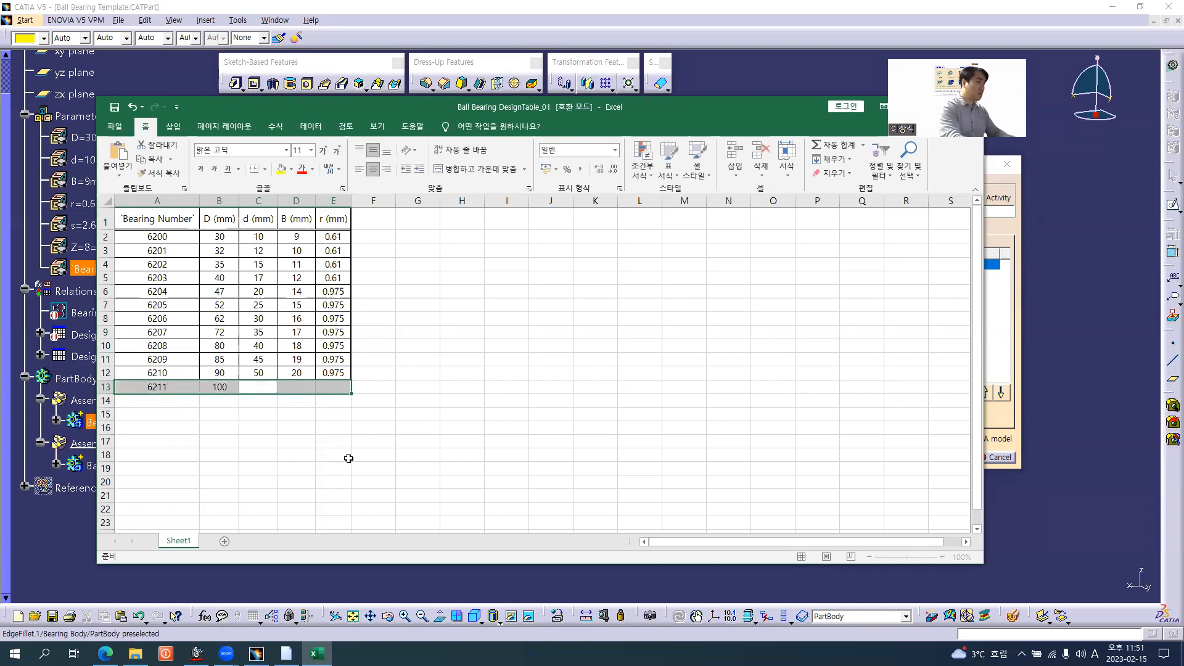
text(60)
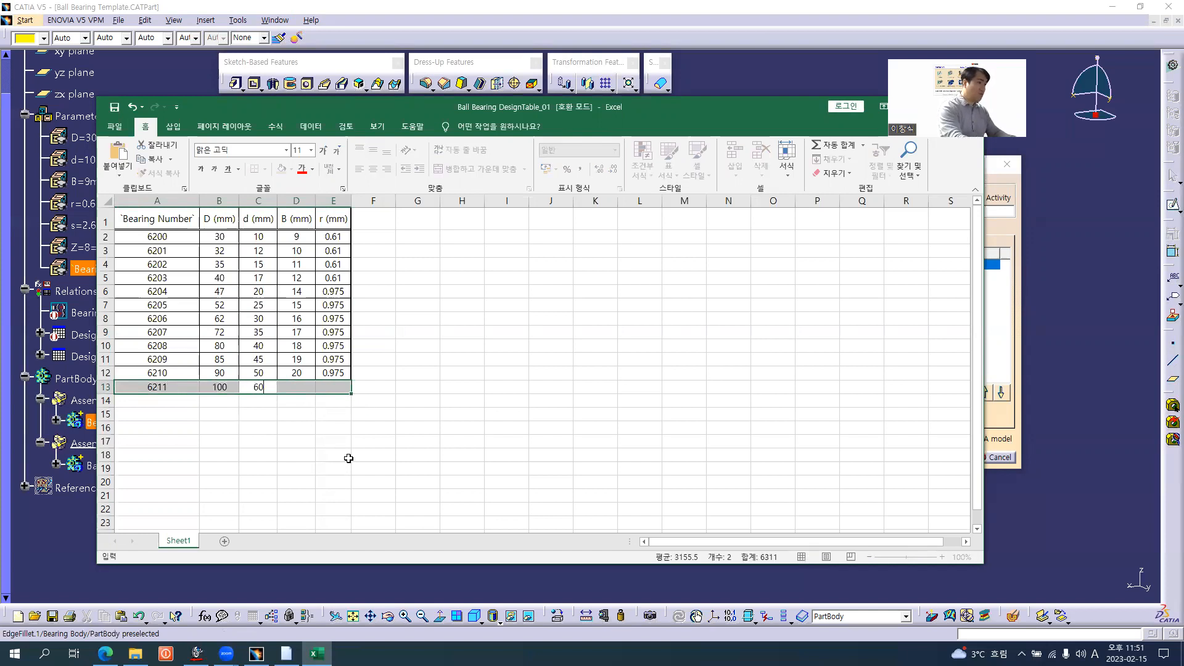
key(Return)
text(22)
key(Return)
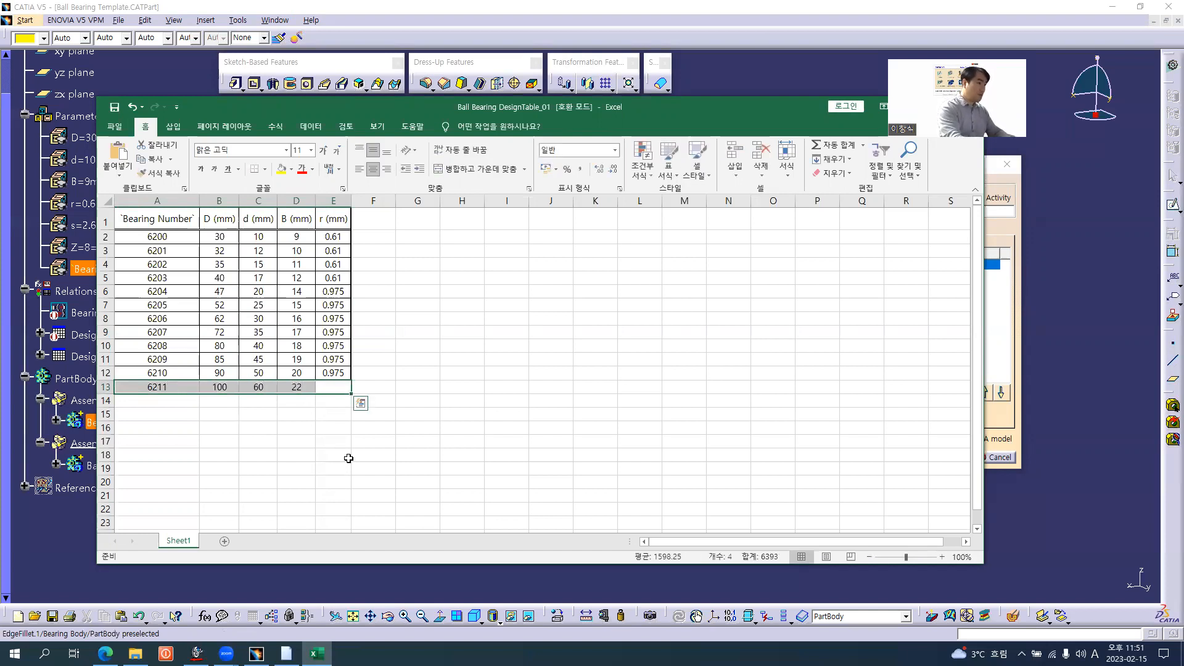
text(1)
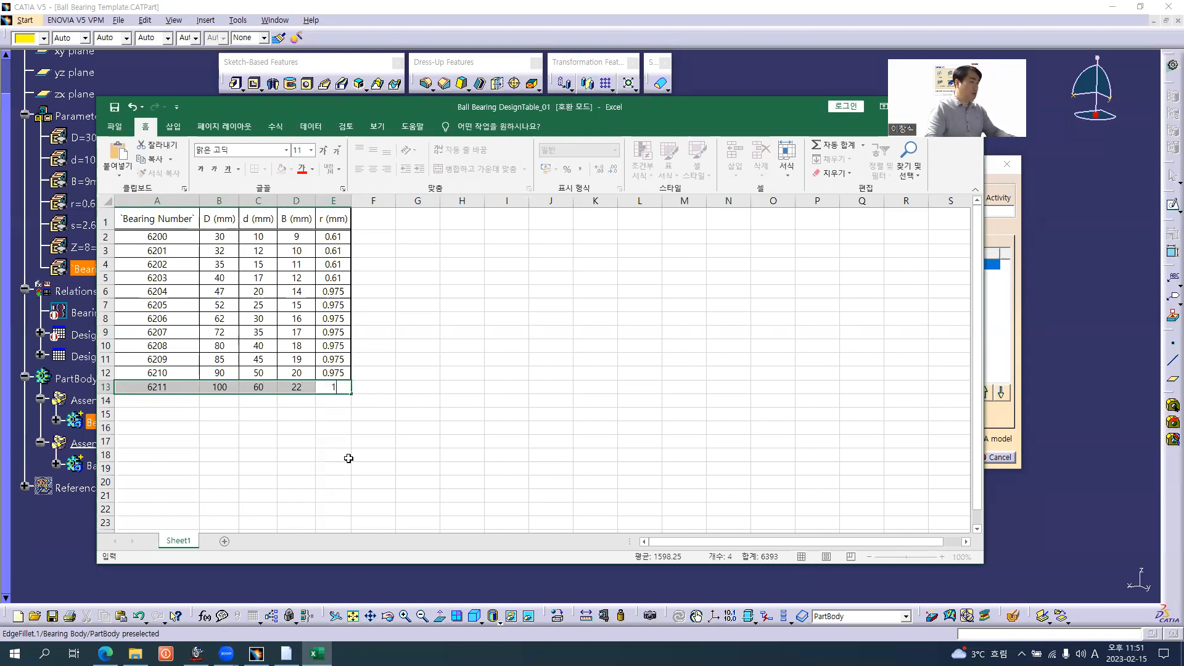
key(Return)
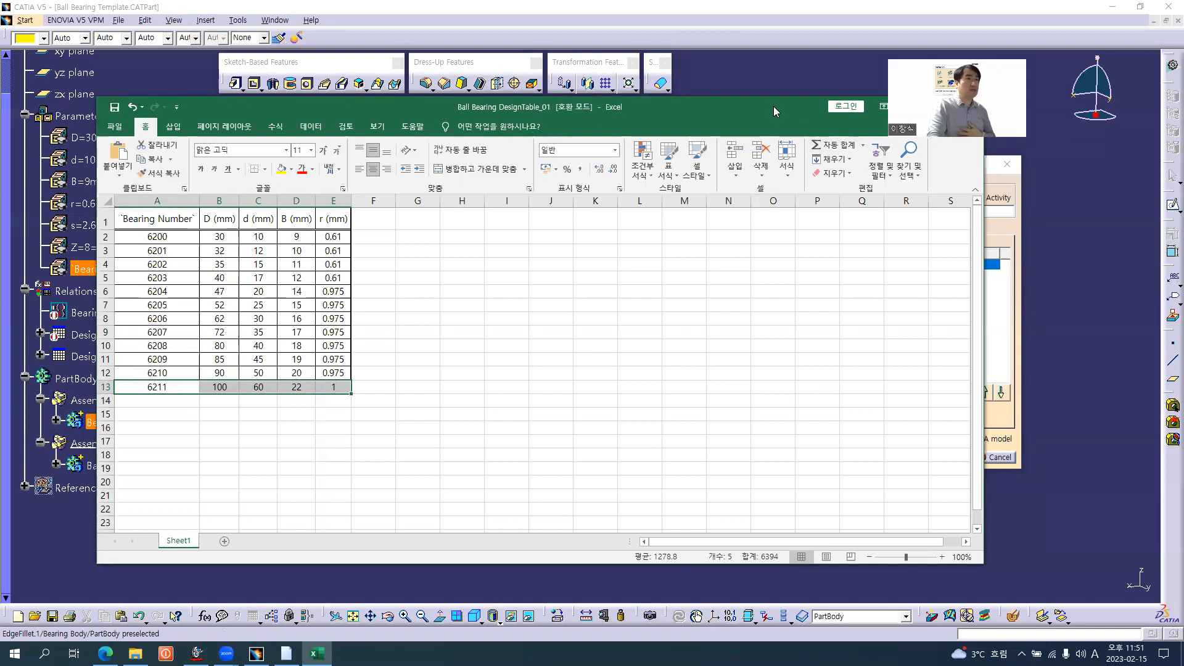
Save and close the Excel sheet, and synchronize DesignTable.1 with the modified file
drag(773, 106, 573, 156)
click(768, 158)
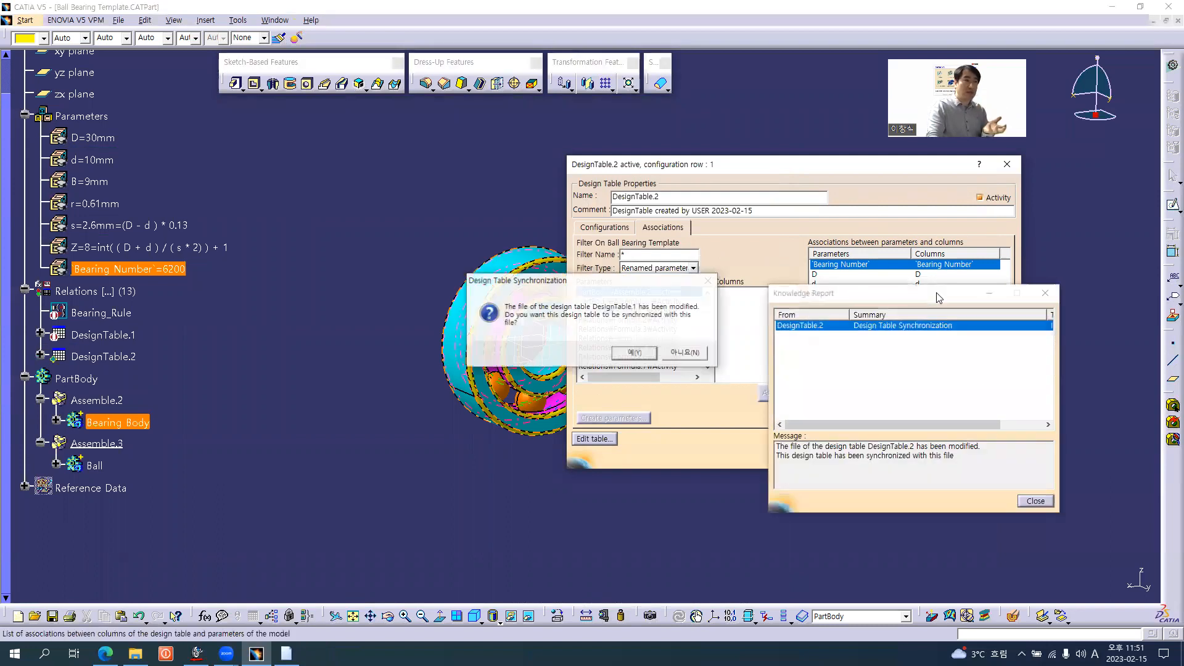
click(635, 353)
click(1034, 502)
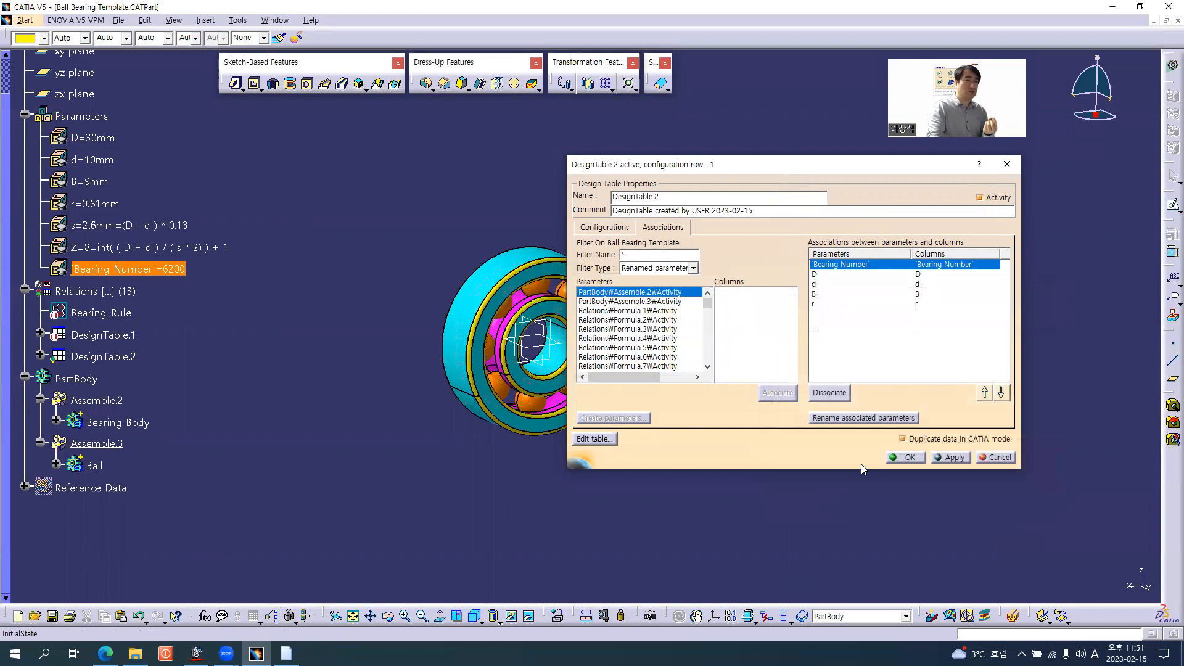
Check DesignTable.2's configuration list and confirm it, and reopen the table to apply the 6211 configuration
click(616, 229)
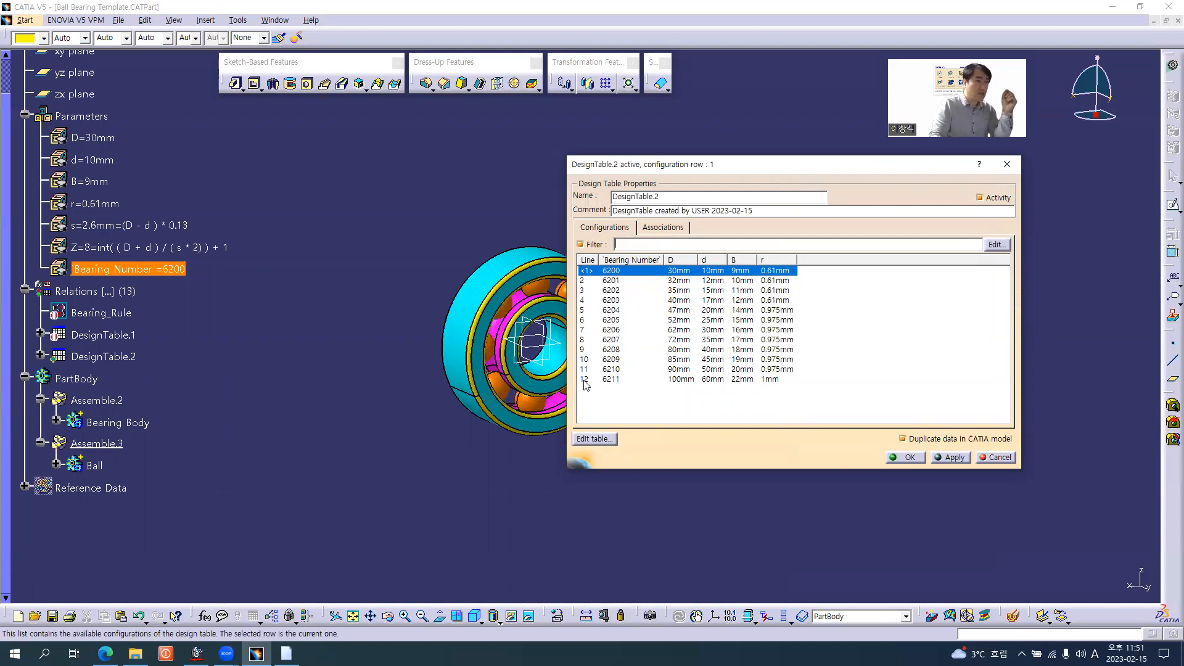
click(910, 457)
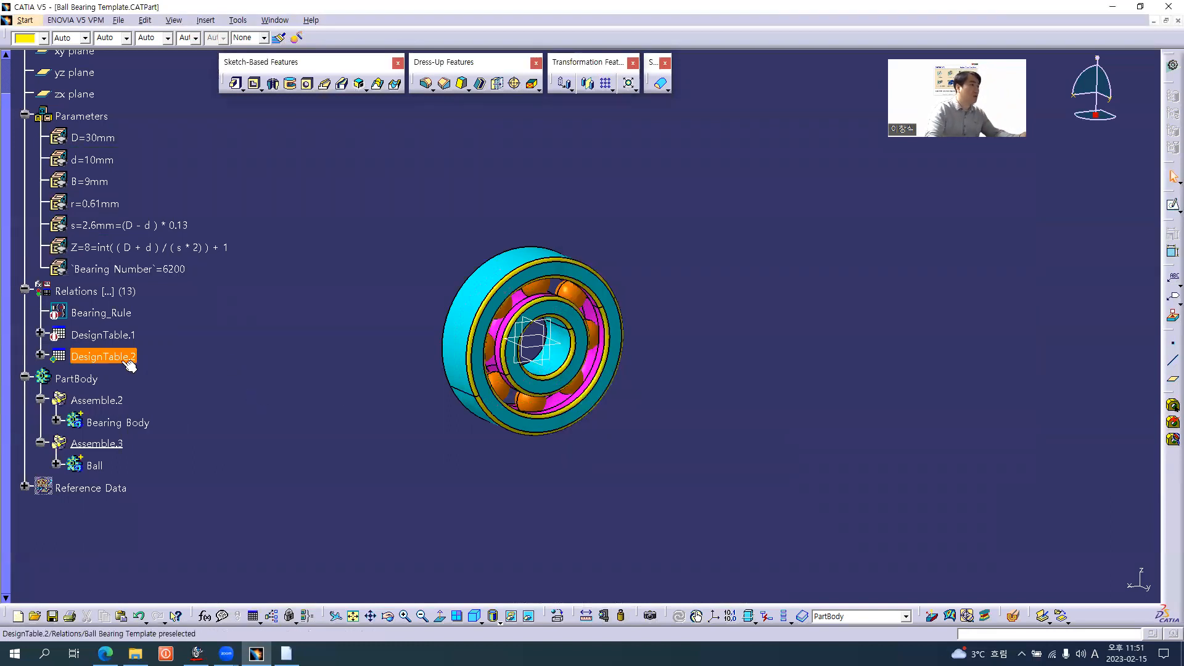
double_click(124, 360)
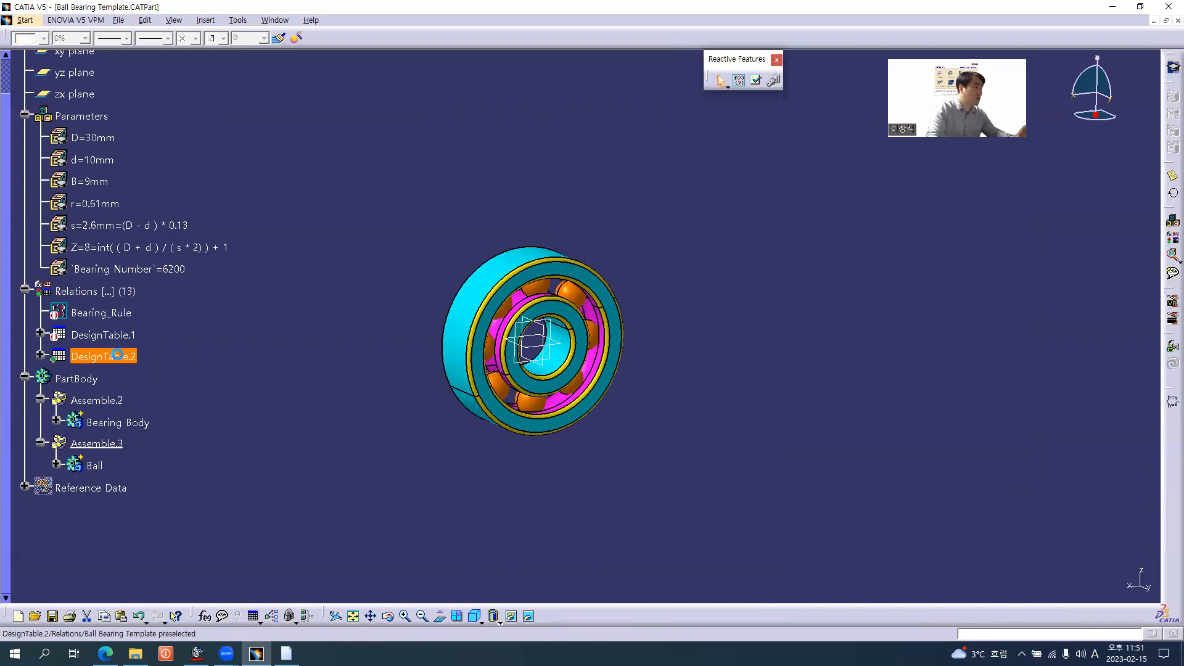
click(686, 379)
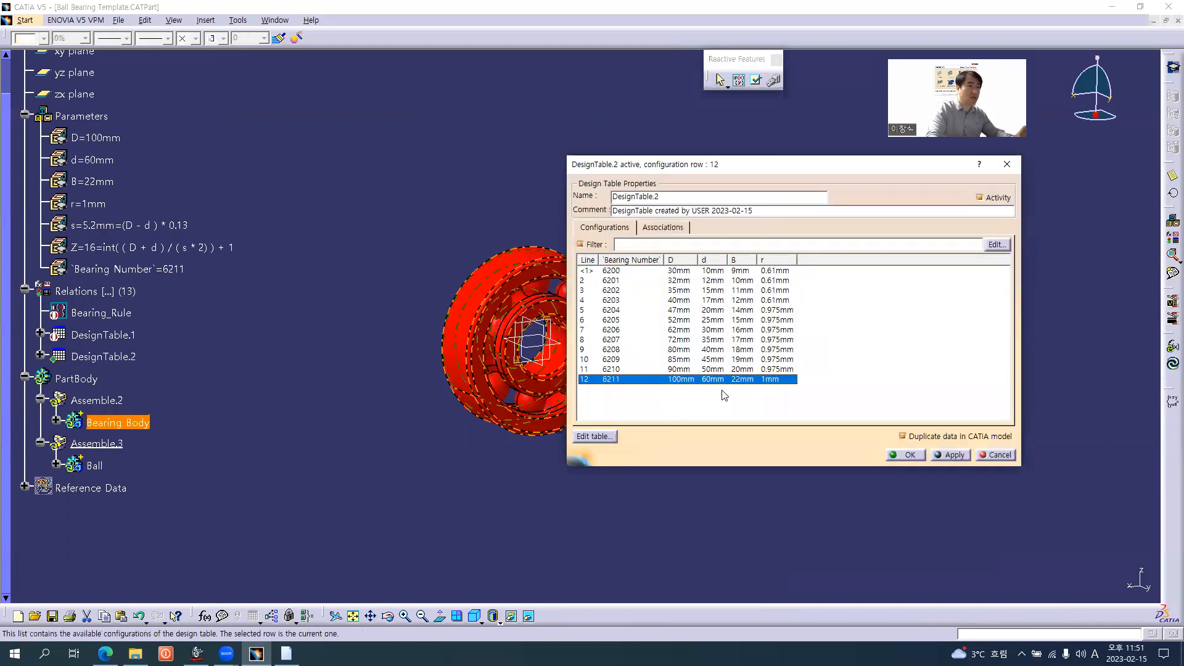
click(905, 455)
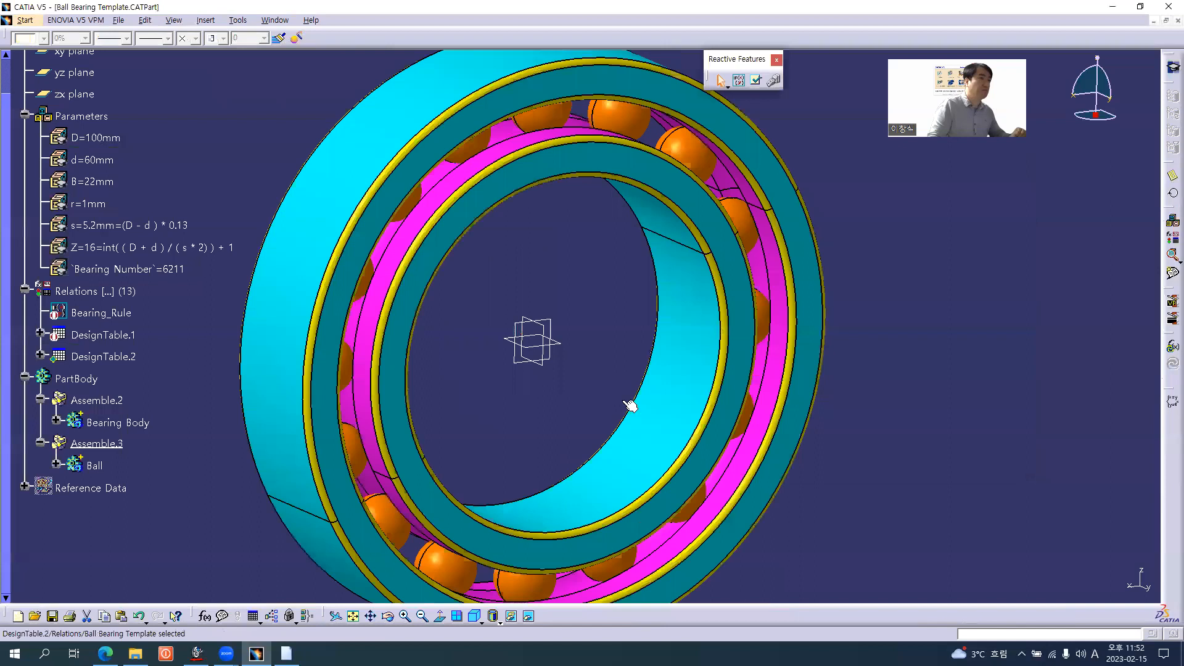
middle_drag(604, 345, 554, 311)
middle_drag(735, 357, 795, 393)
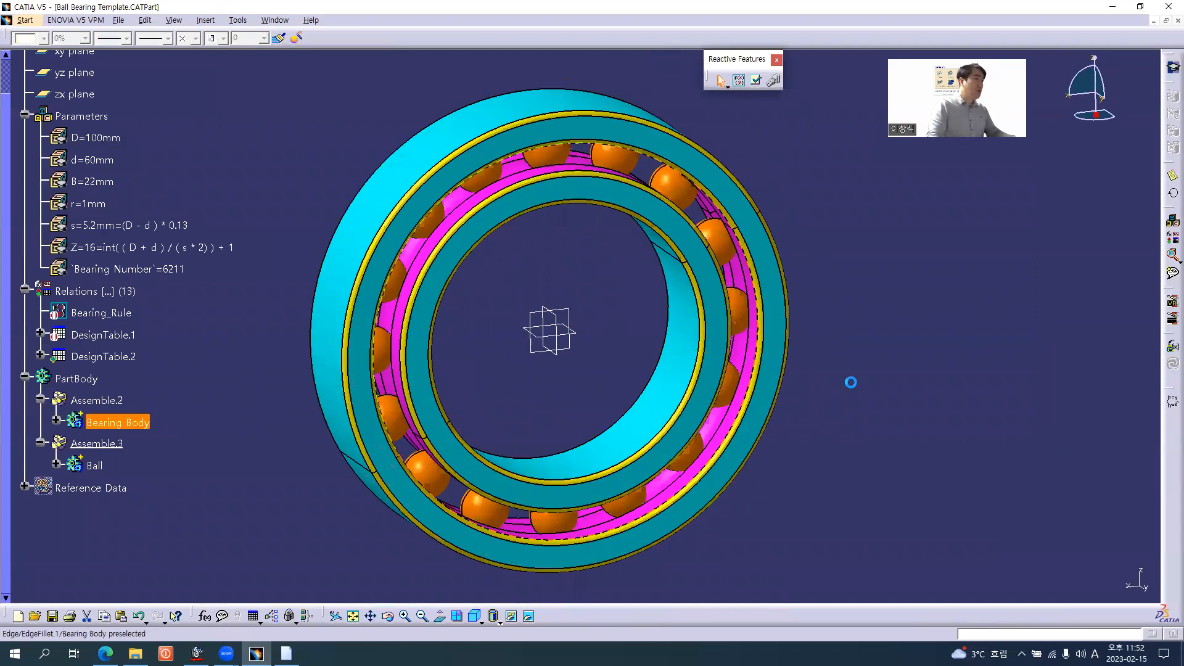
middle_drag(615, 335, 590, 278)
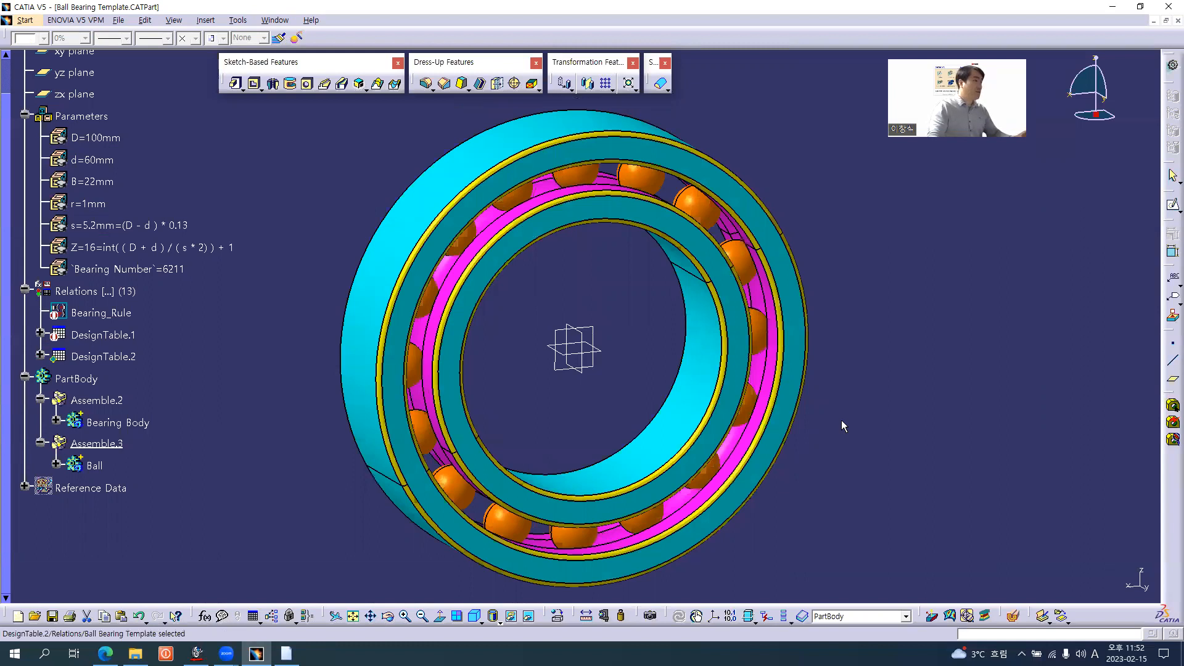
scroll(841, 419, up, 2)
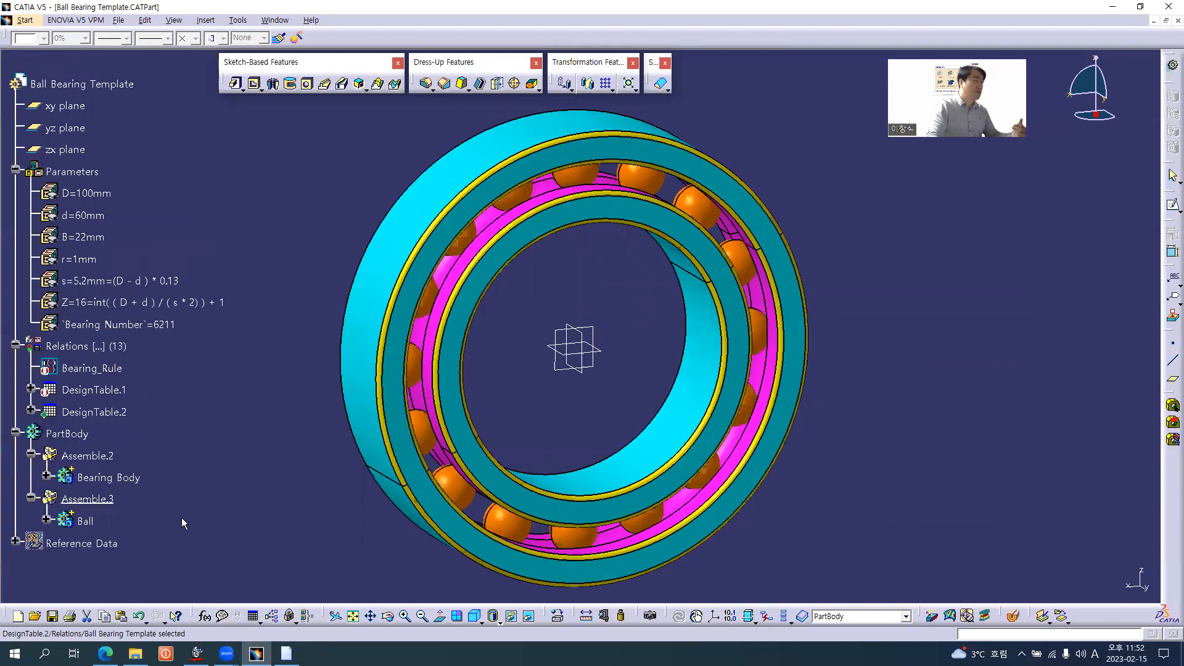